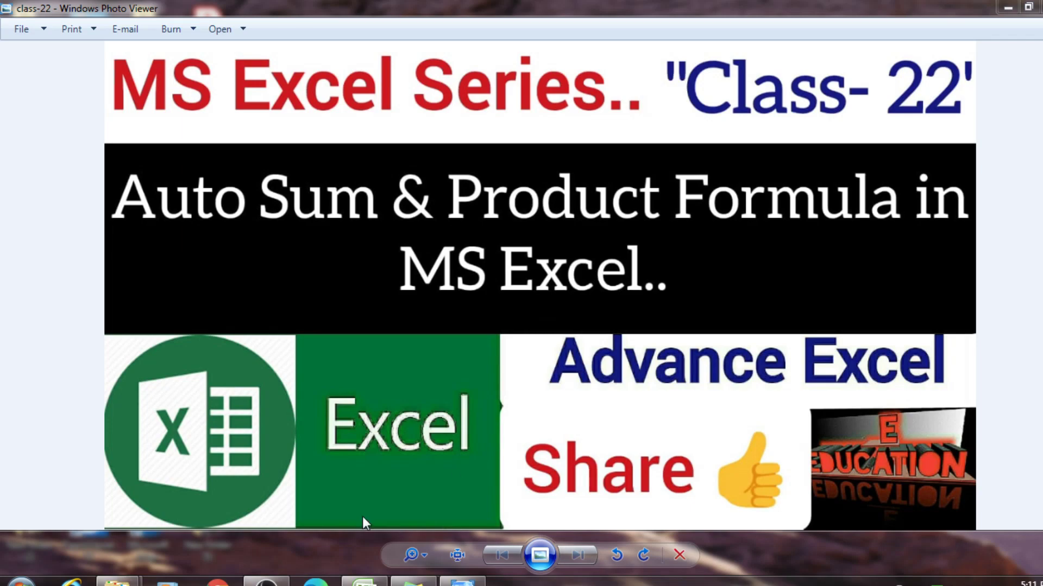
Step: Start a full-screen slideshow of the class-22 Auto Sum & Product Formula title image
click(540, 554)
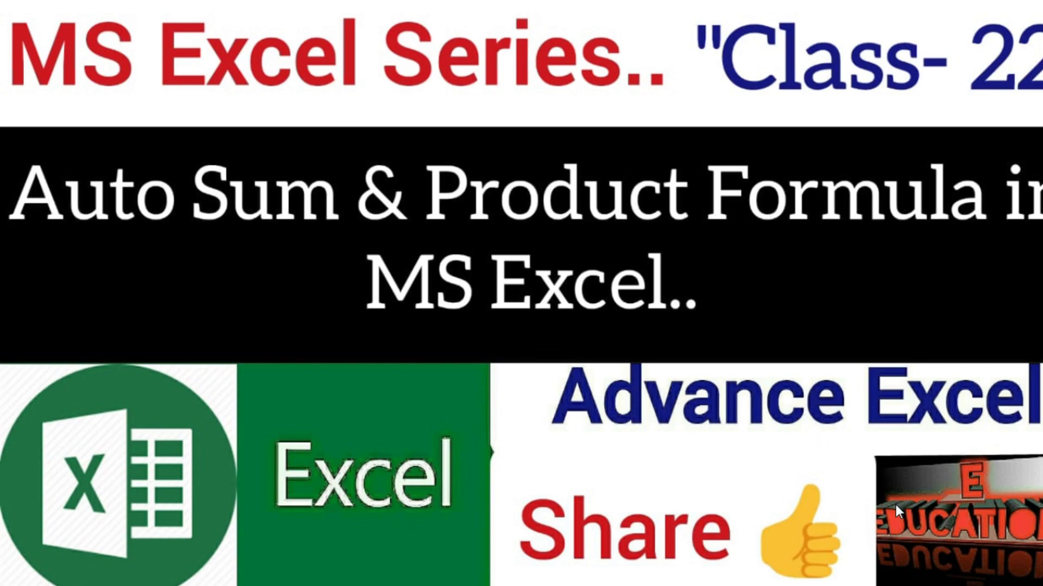
Step: Exit the slideshow back to the regular Photo Viewer window
key(Escape)
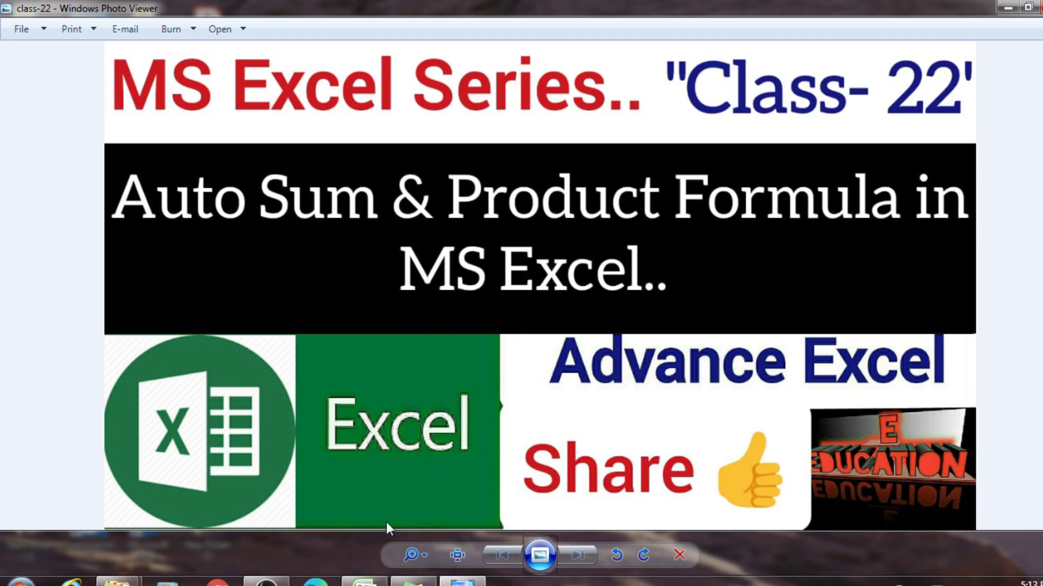
Step: Switch to Excel's Book1 marks sheet with the 10th Class table
click(364, 582)
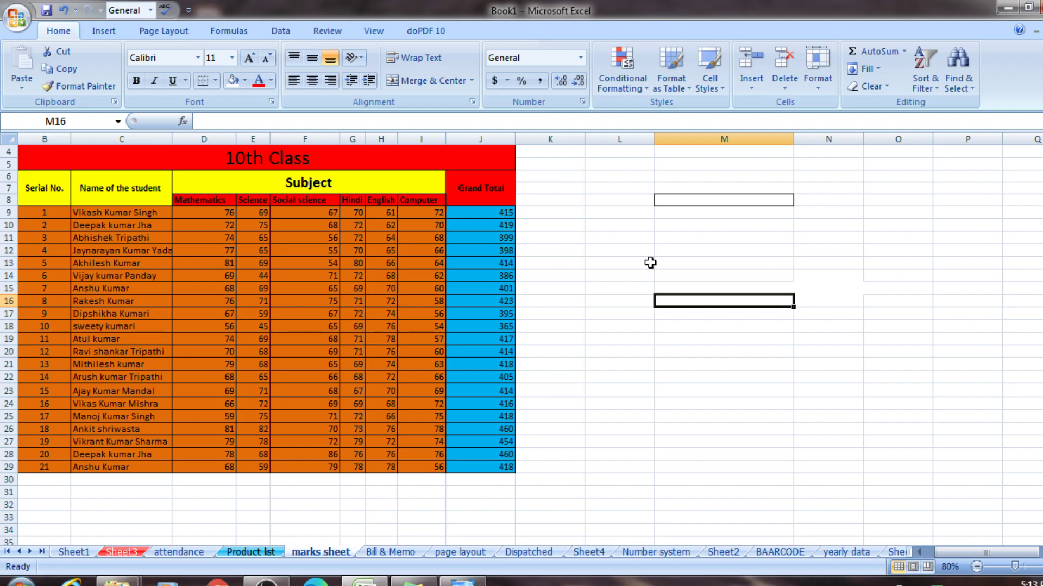
Step: Look over the Insert ribbon options, then return to the Home tab
click(103, 30)
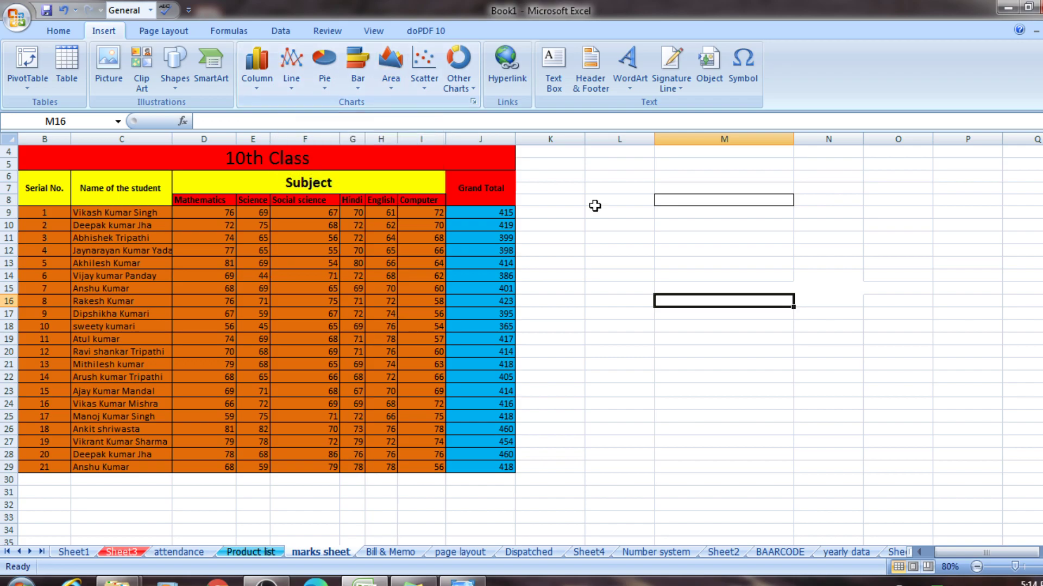
click(646, 250)
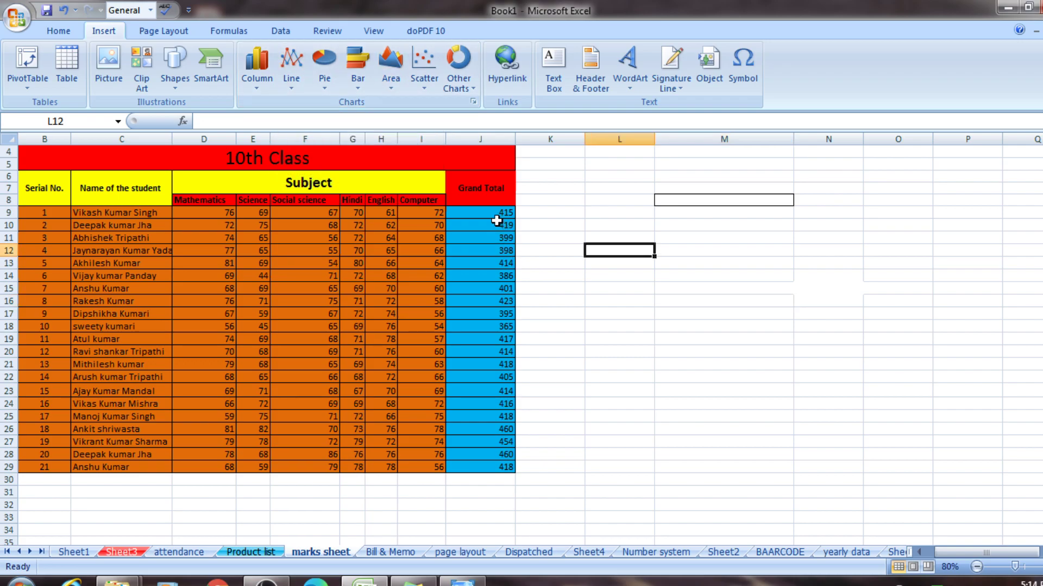
click(58, 33)
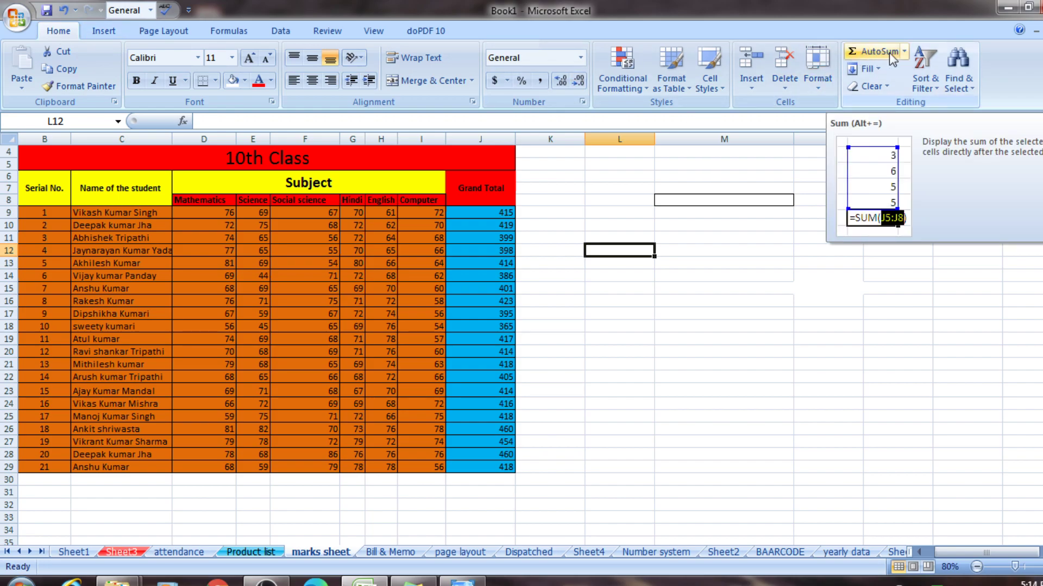
click(639, 222)
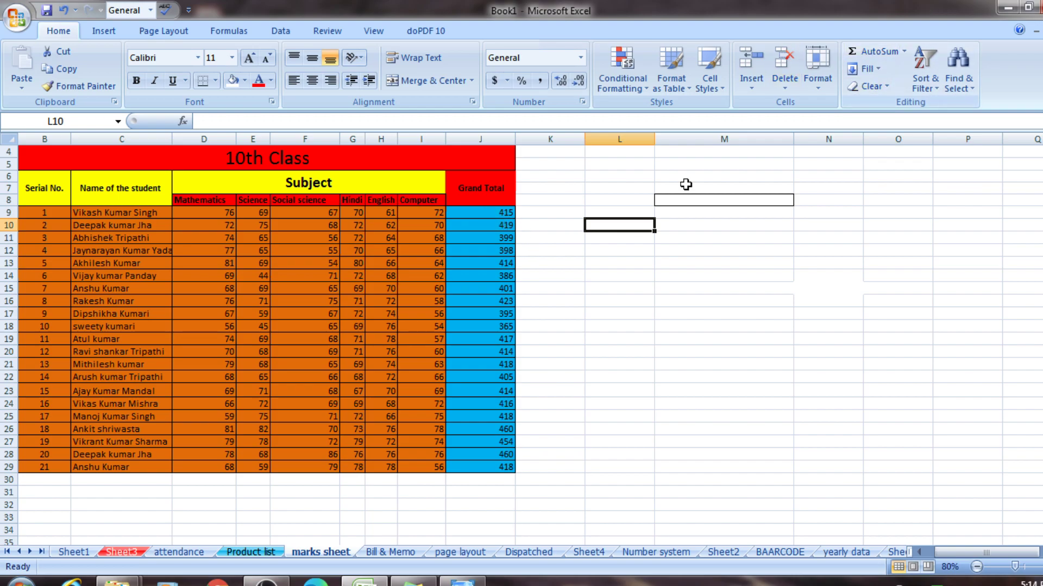
Step: Clear the Grand Total values in J9:J29 with Clear Contents
click(497, 212)
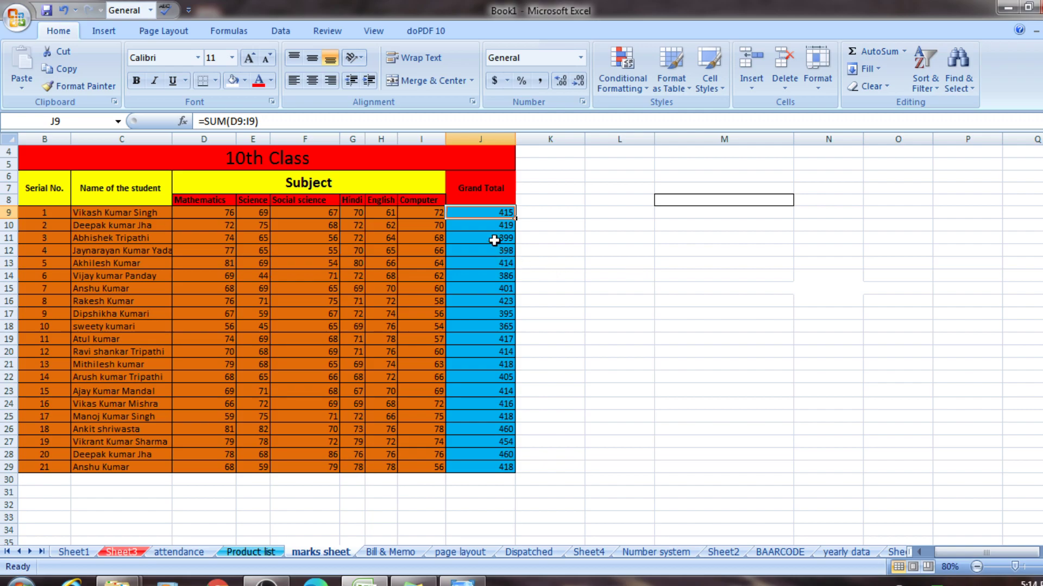
drag(475, 212, 474, 467)
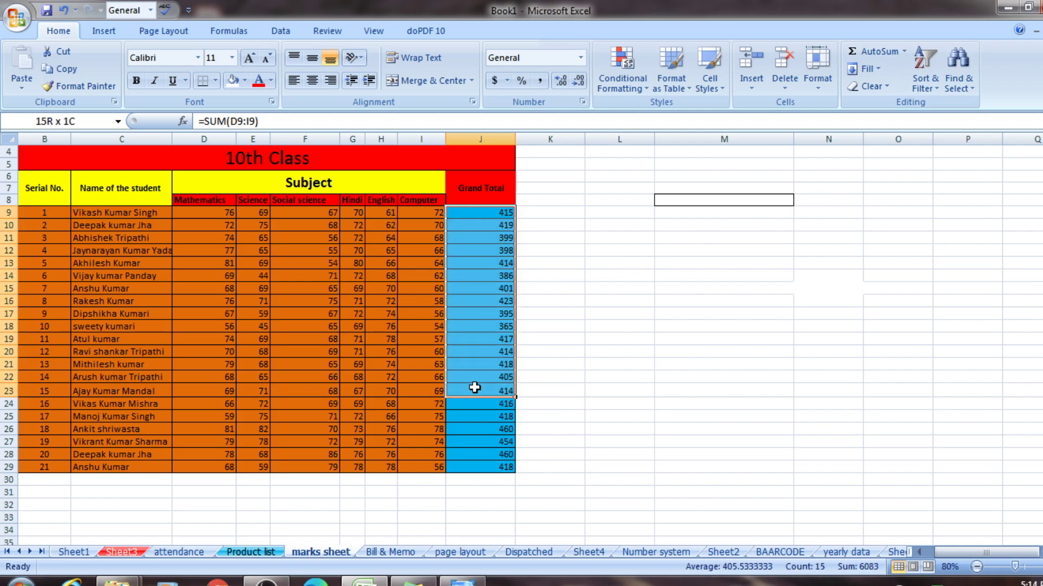
right_click(474, 467)
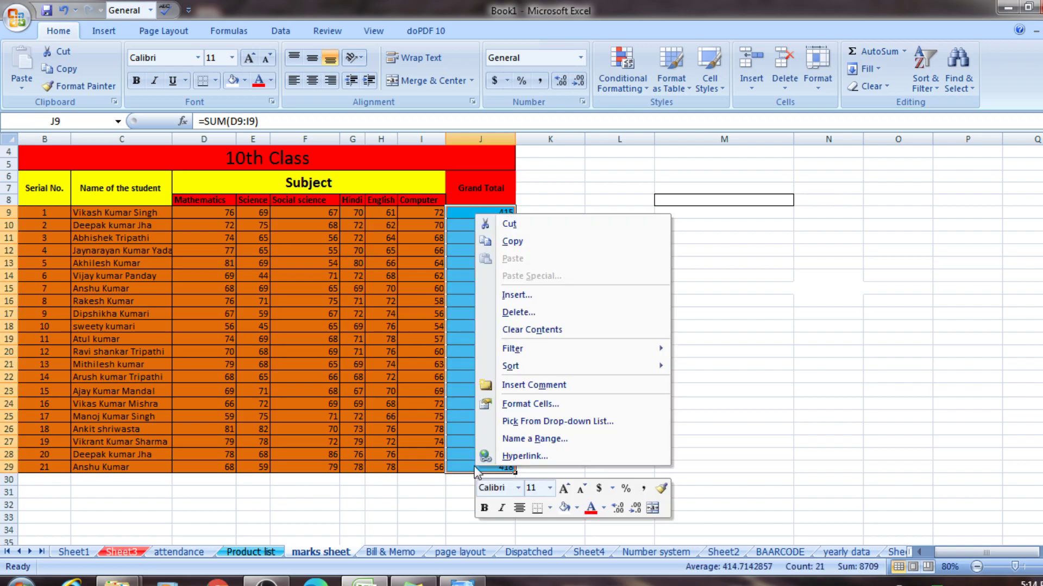
click(532, 330)
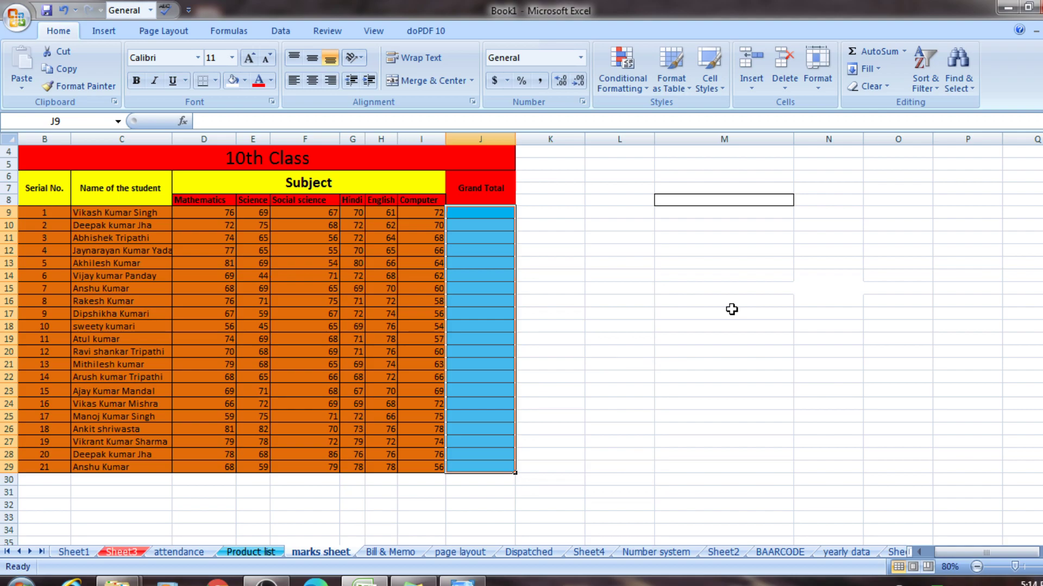
click(476, 214)
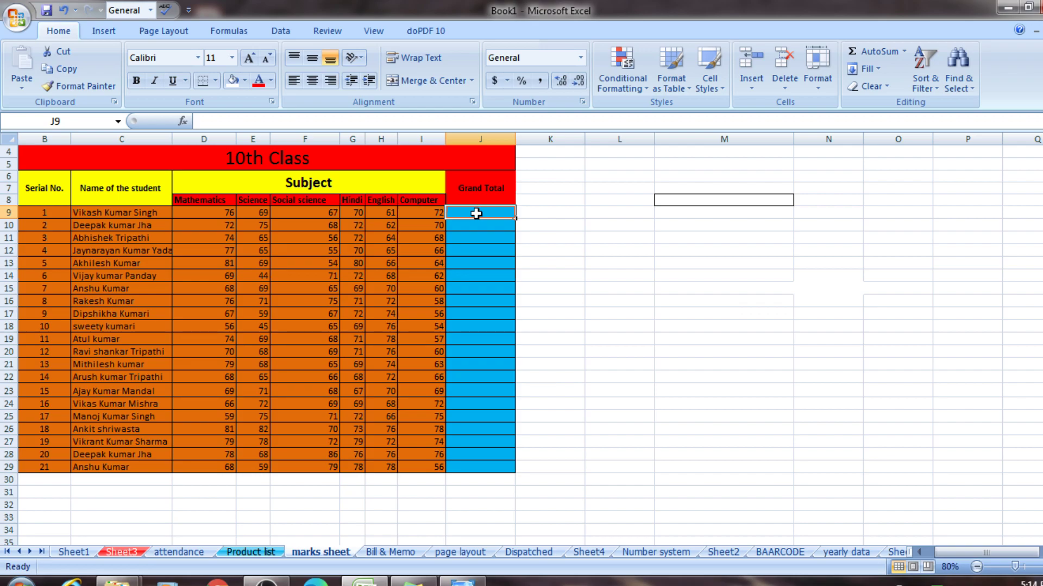
text(=)
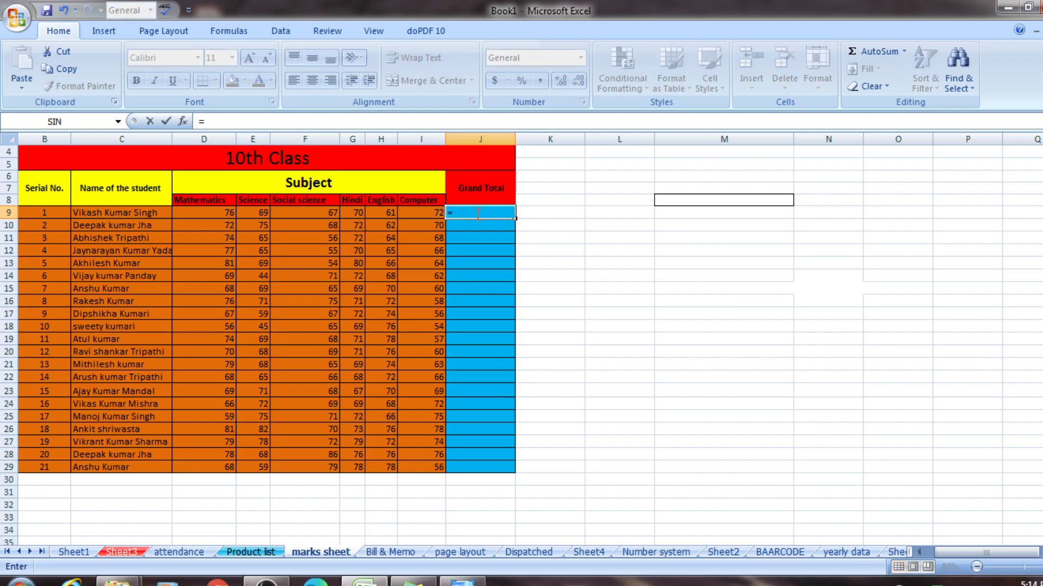
text(()
click(202, 213)
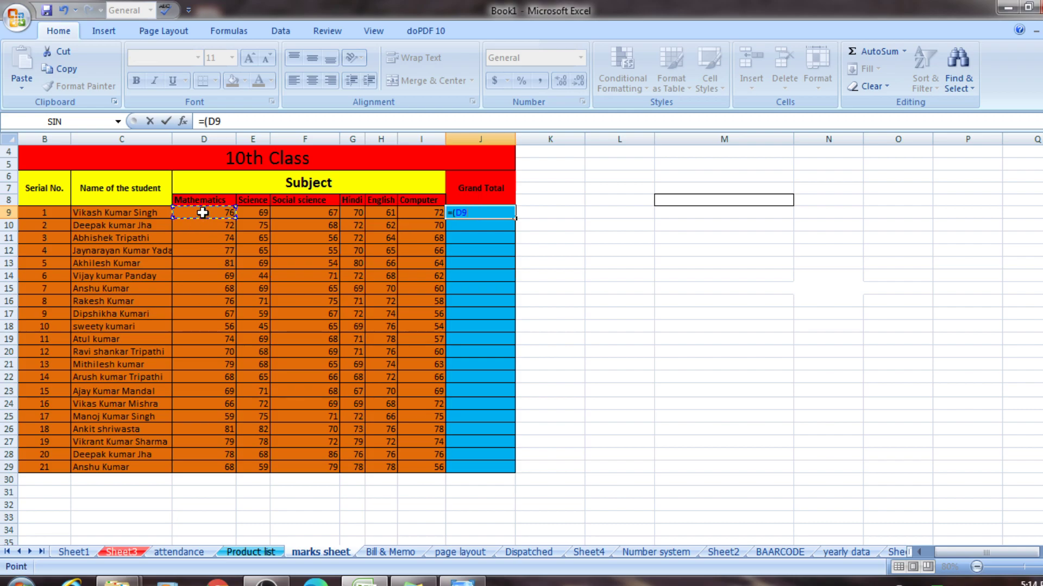
drag(203, 213, 423, 214)
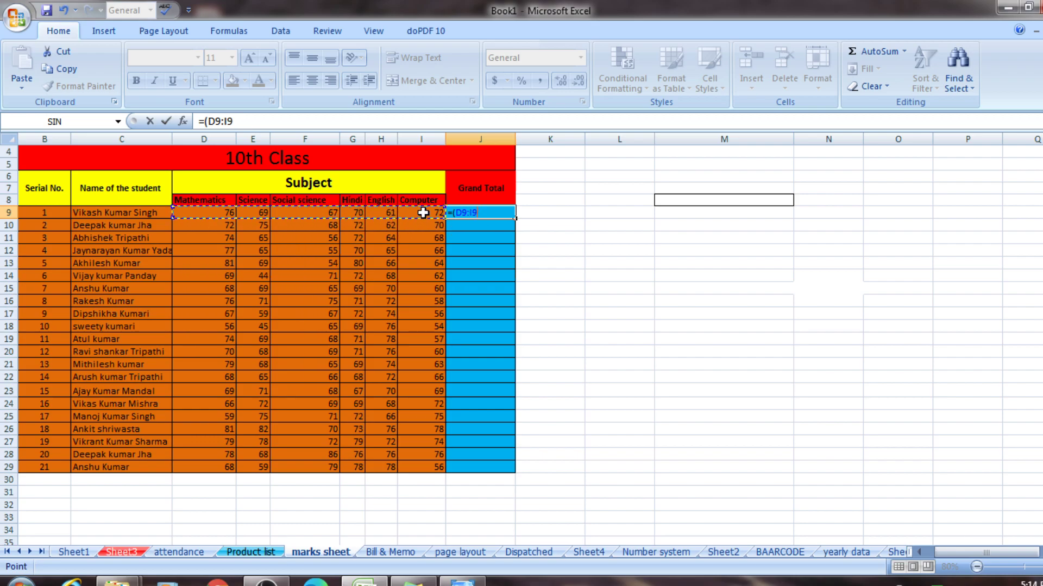
text())
key(Return)
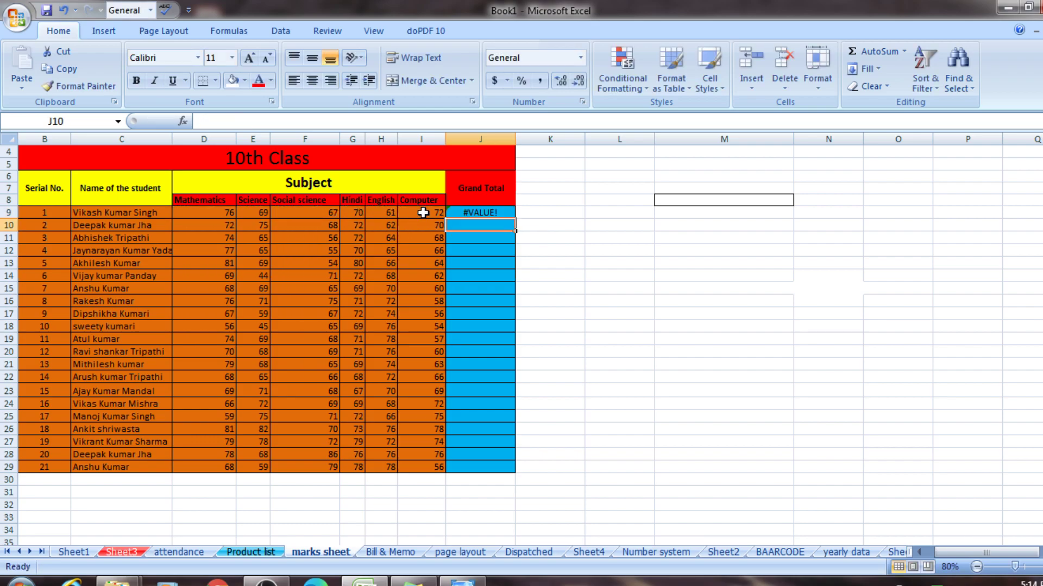
click(493, 213)
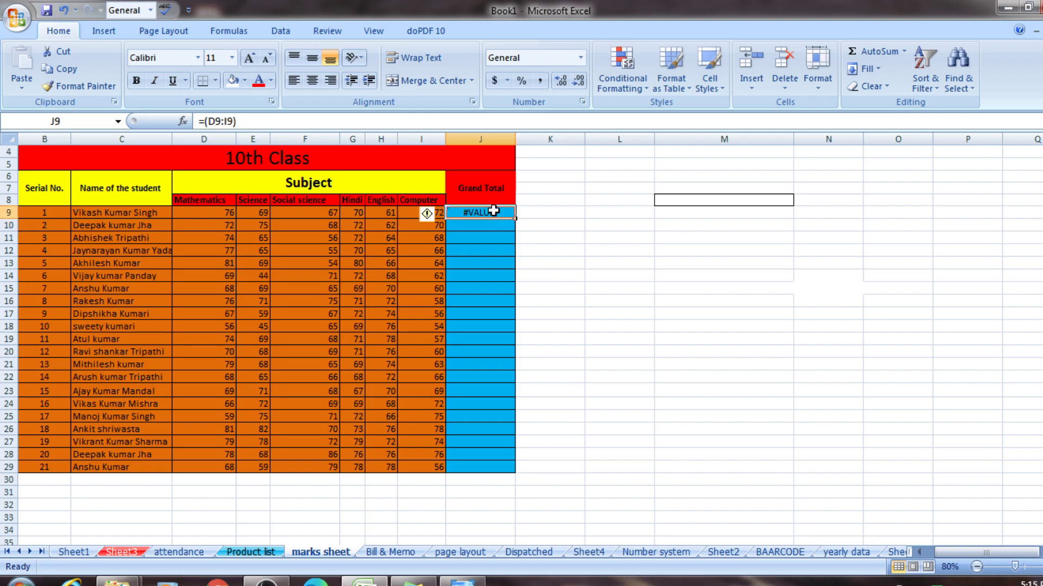
key(BackSpace)
Step: Try starting a total in J9 over D9:I9, then leave J9 empty again
click(655, 235)
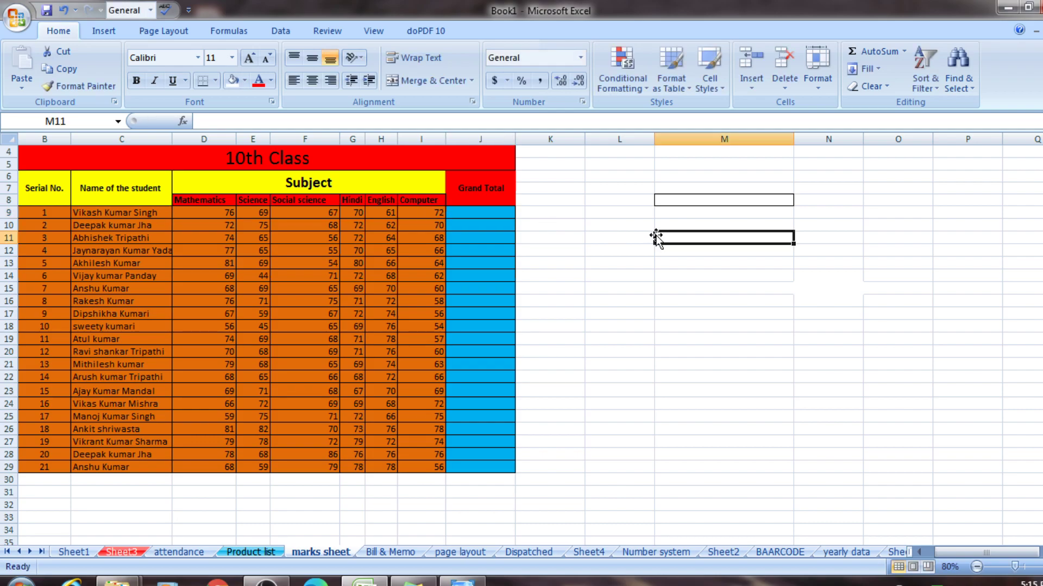
click(471, 209)
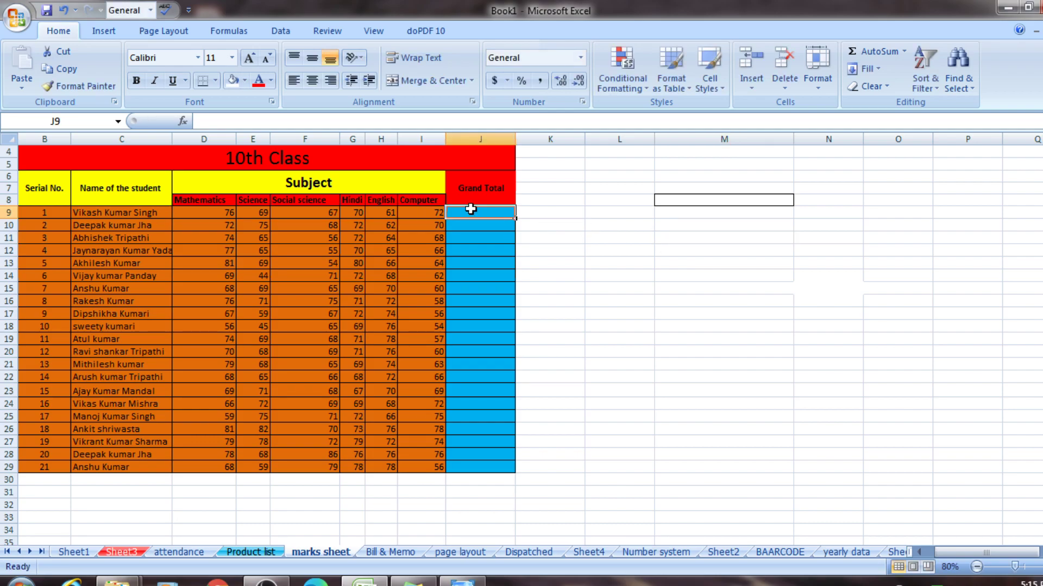
text(+)
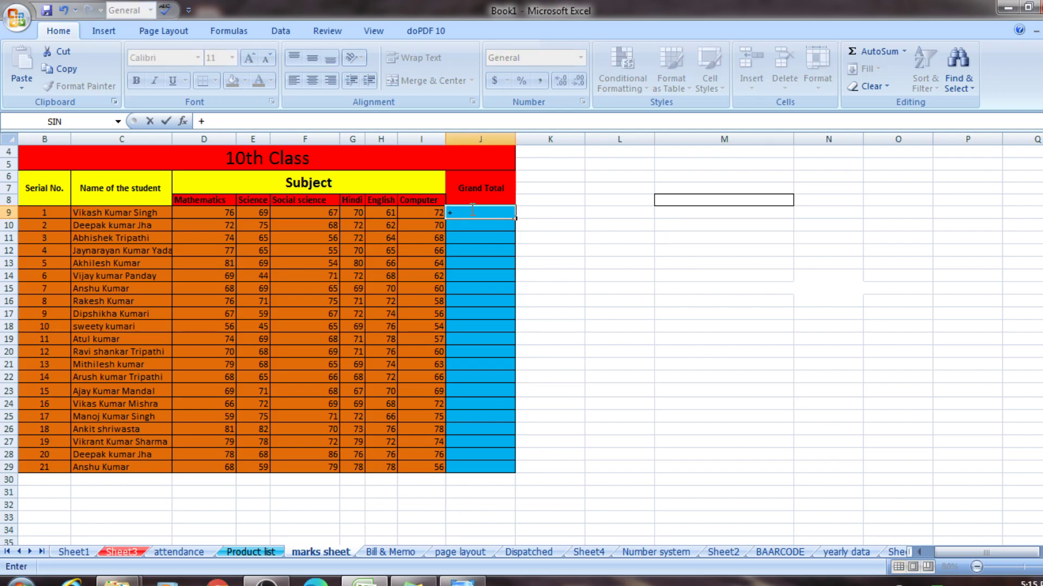
key(Escape)
text(=)
click(904, 51)
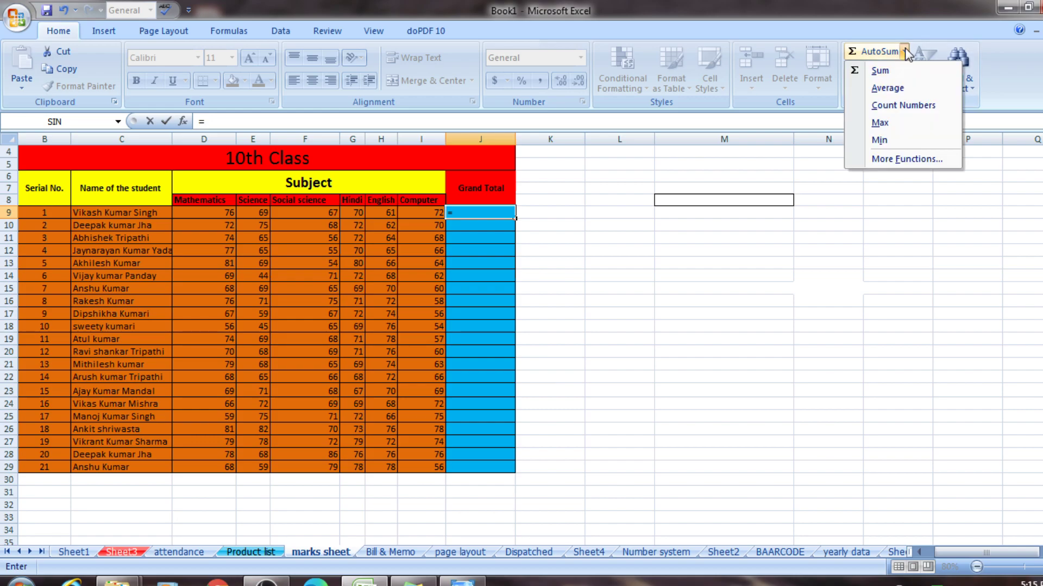
click(880, 70)
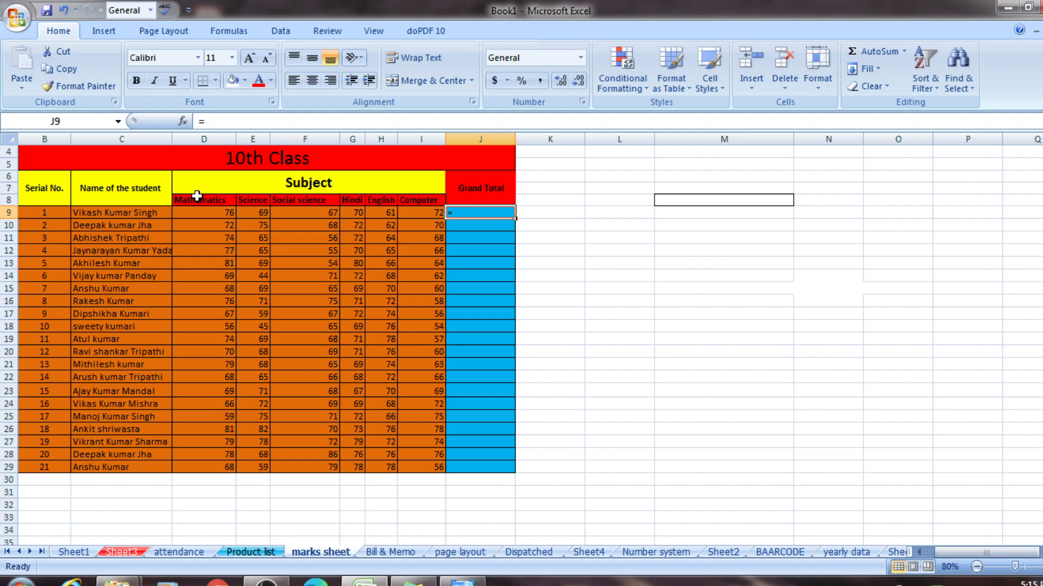
click(194, 214)
drag(194, 214, 421, 214)
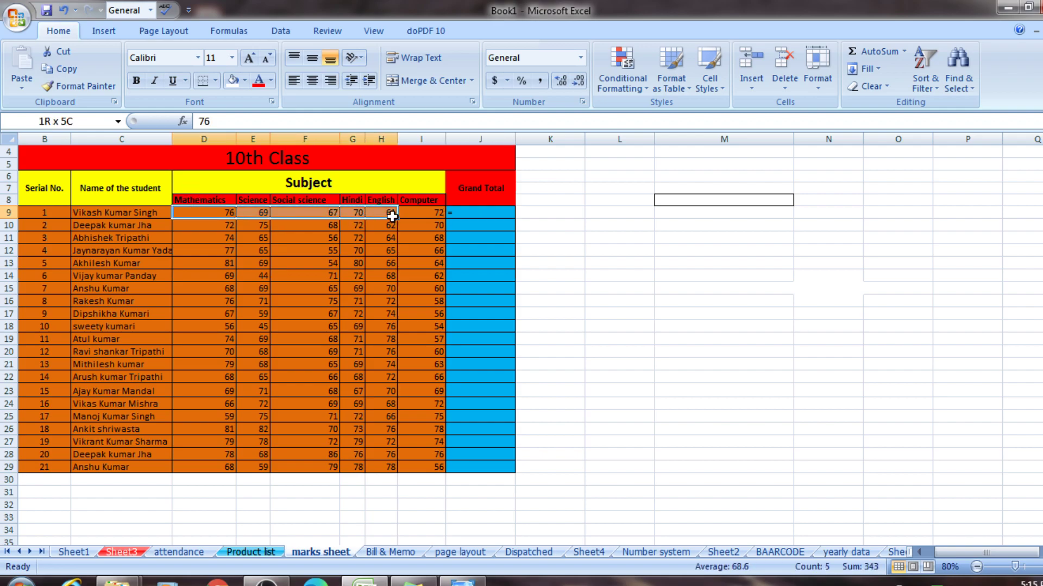
key(Tab)
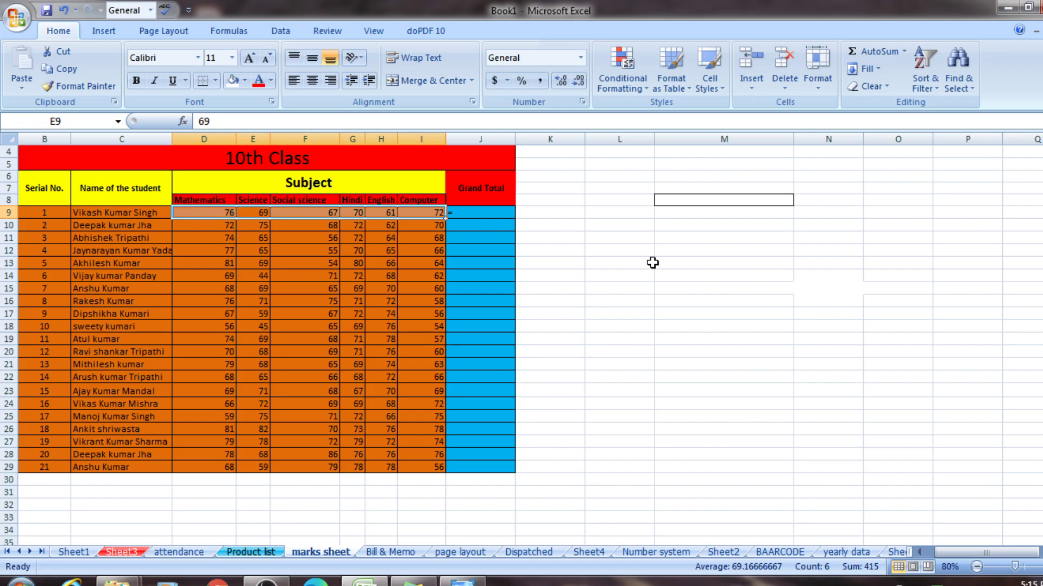
click(489, 215)
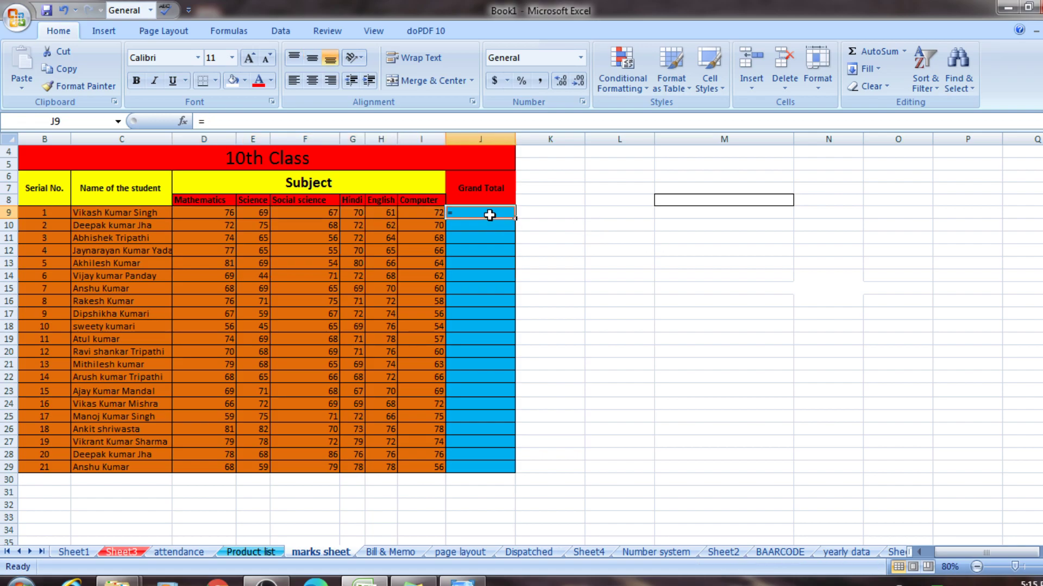
key(BackSpace)
click(577, 199)
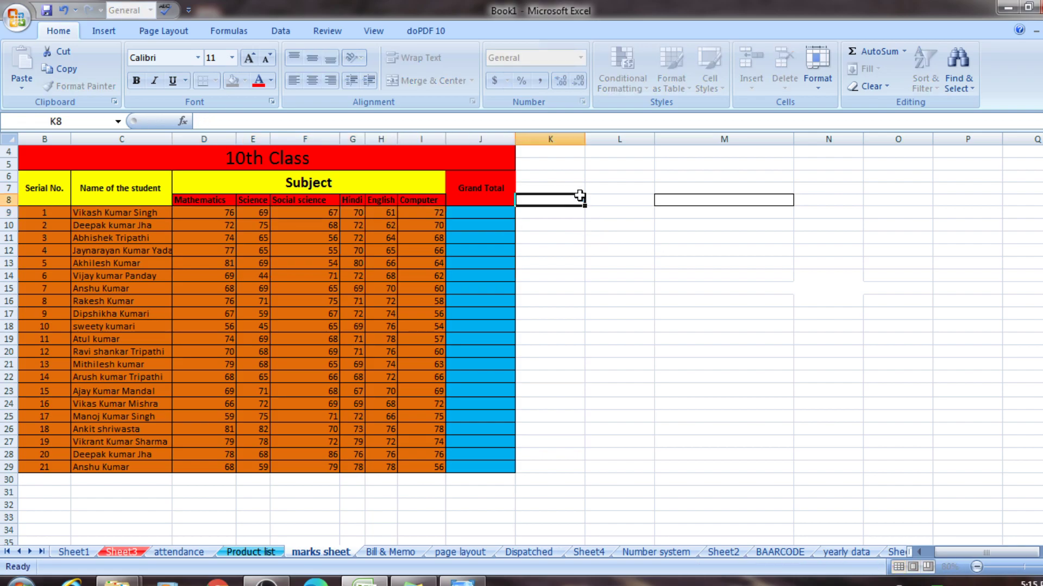
Step: Insert an AutoSum =SUM(D9:I9) in J9, giving 415
click(457, 213)
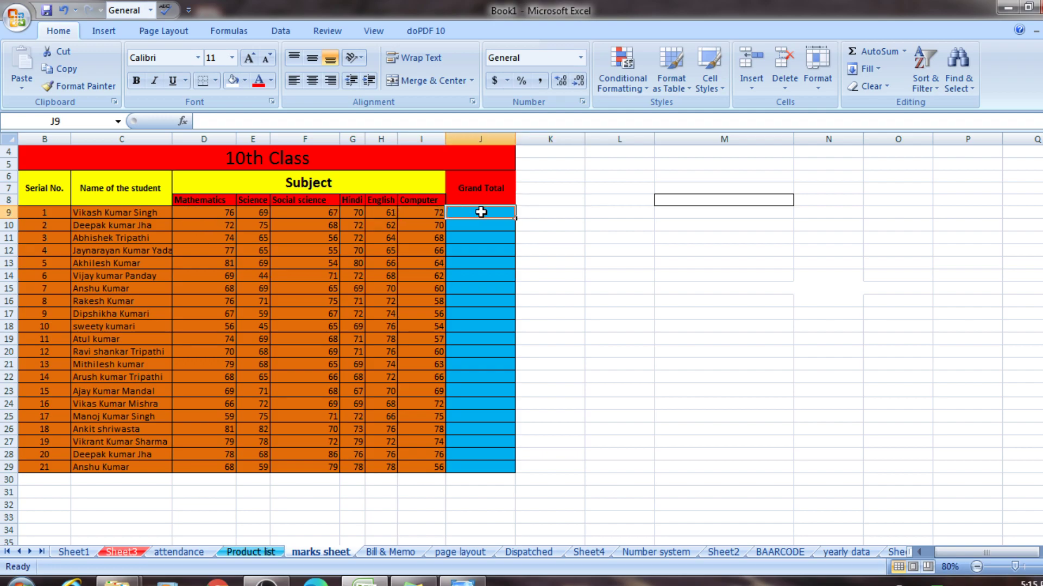
click(904, 51)
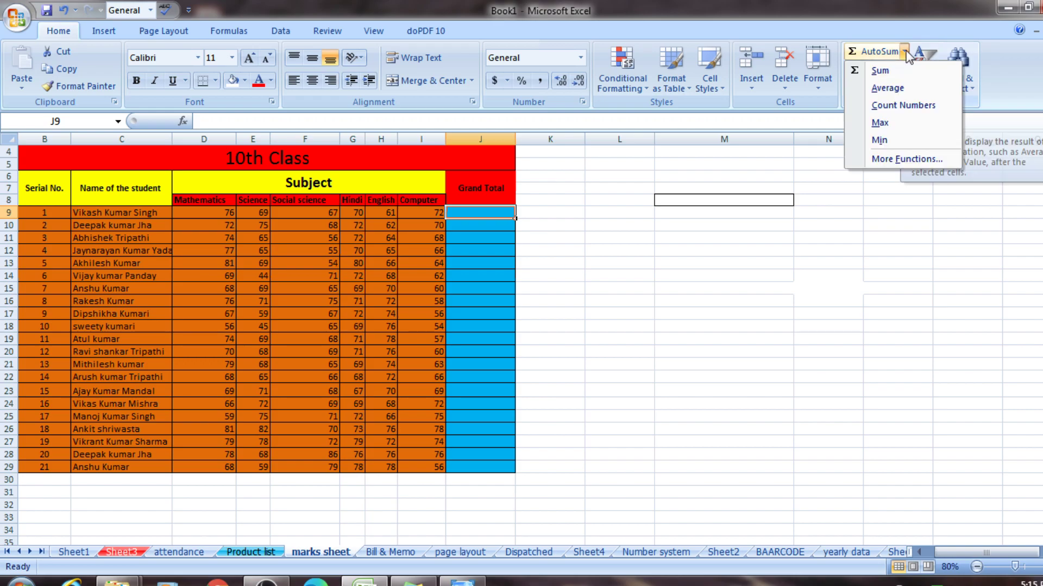
click(880, 71)
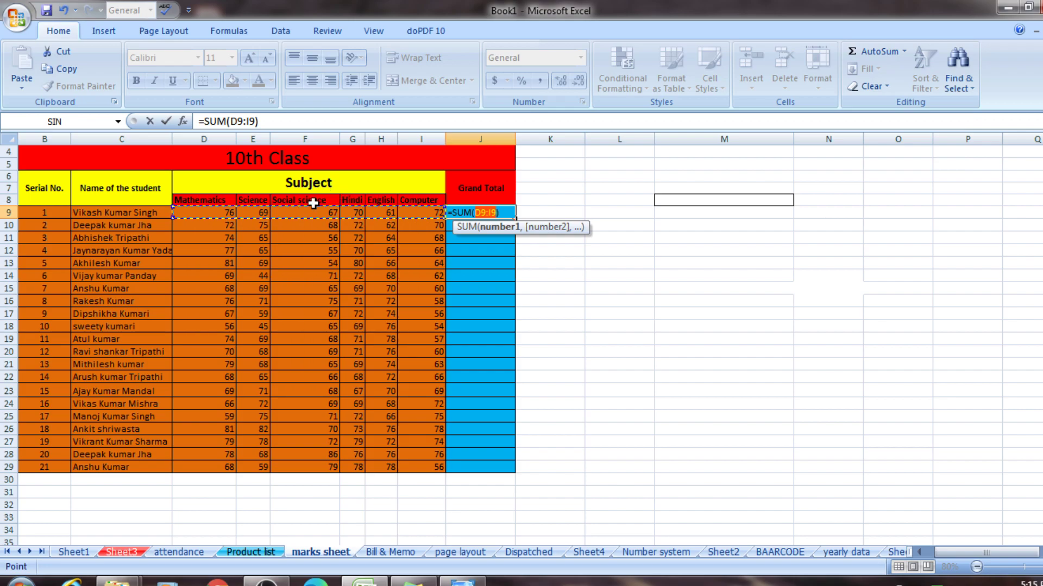
key(Return)
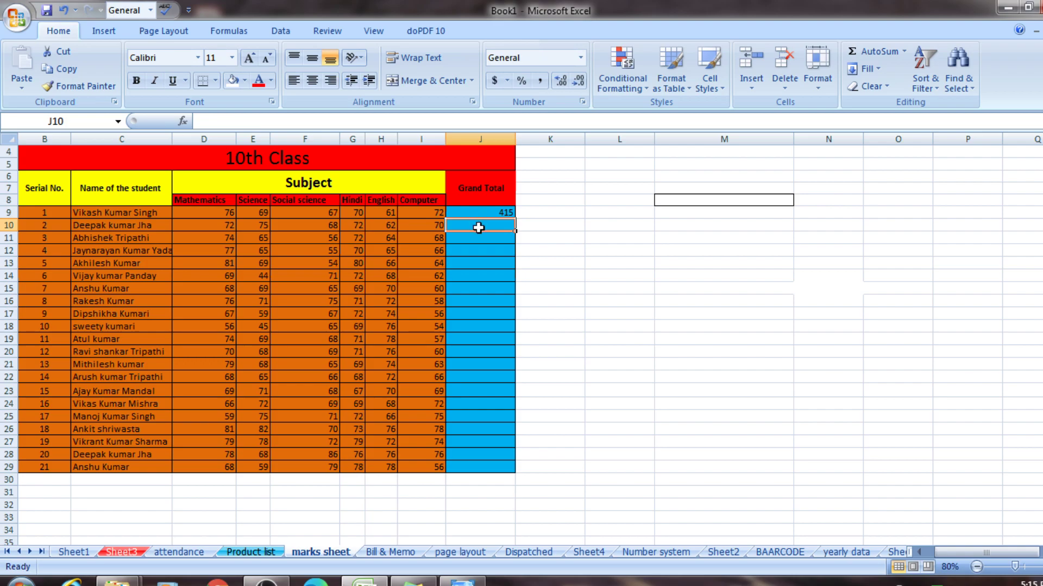
Step: Begin J10's formula as =(D10+E10+F10+G10, removing a stray underscore
text(=)
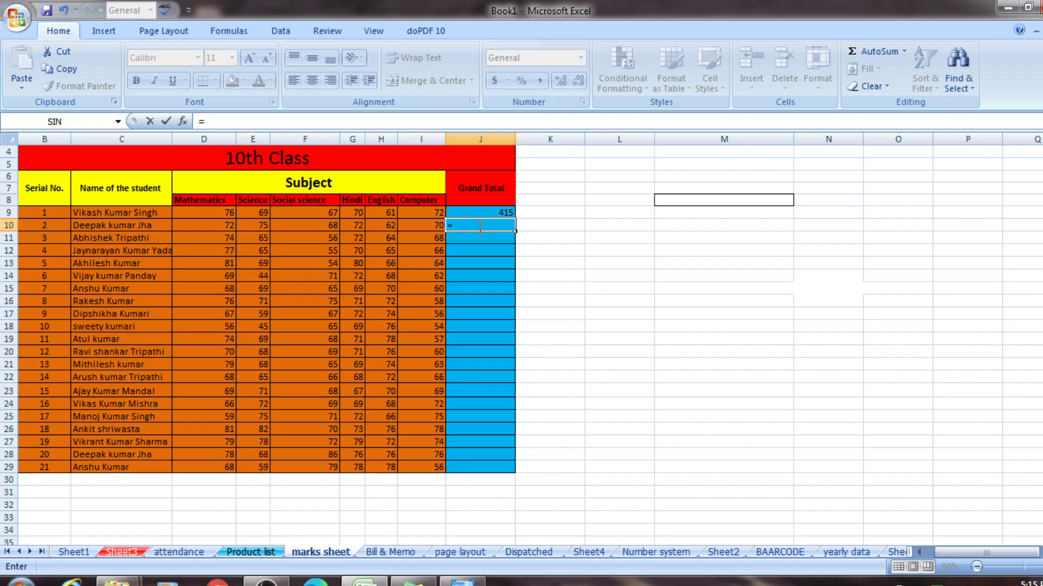
text(()
click(215, 224)
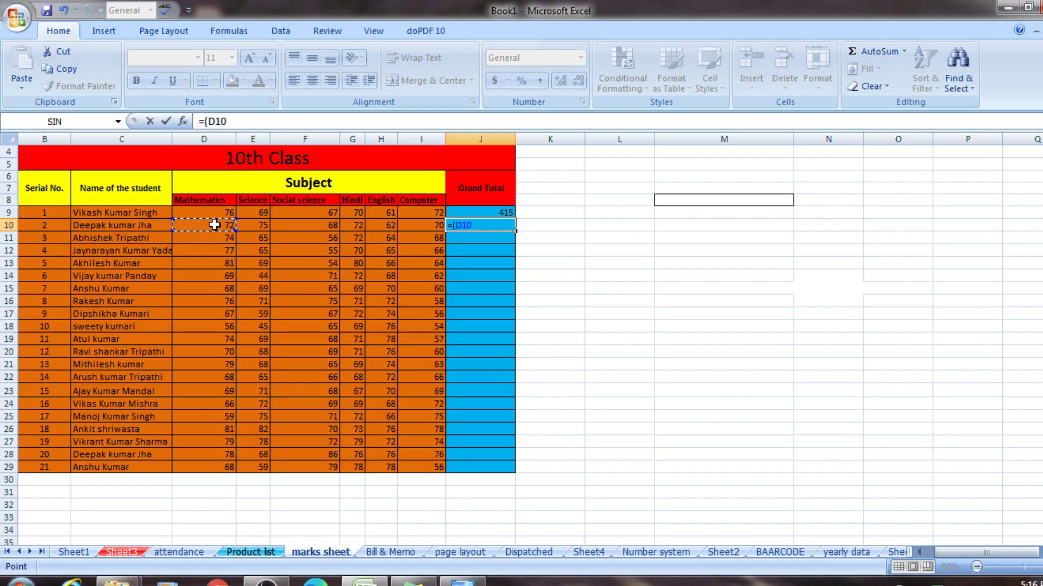
text(+)
click(248, 225)
text(+)
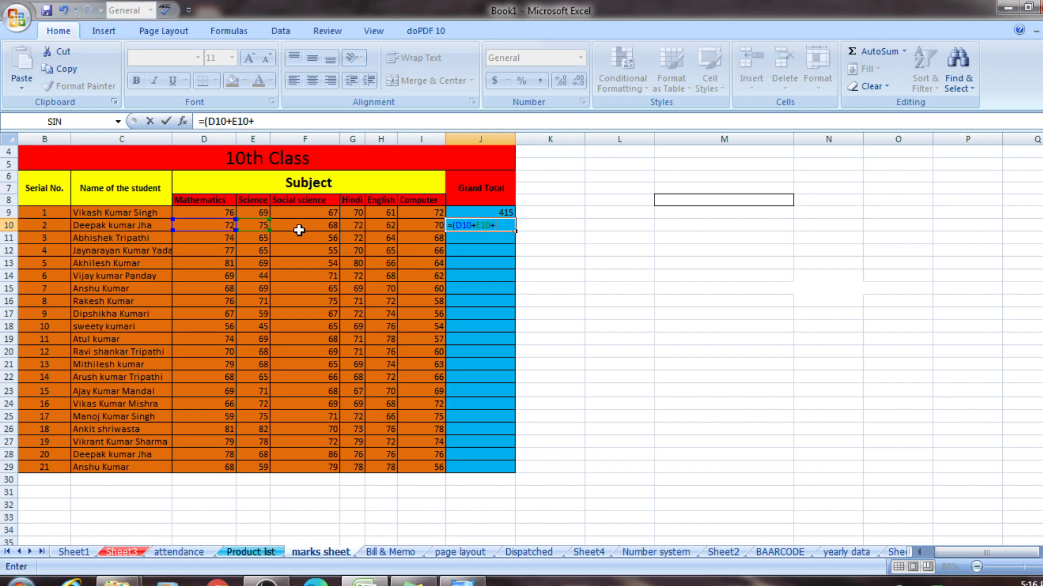
click(300, 228)
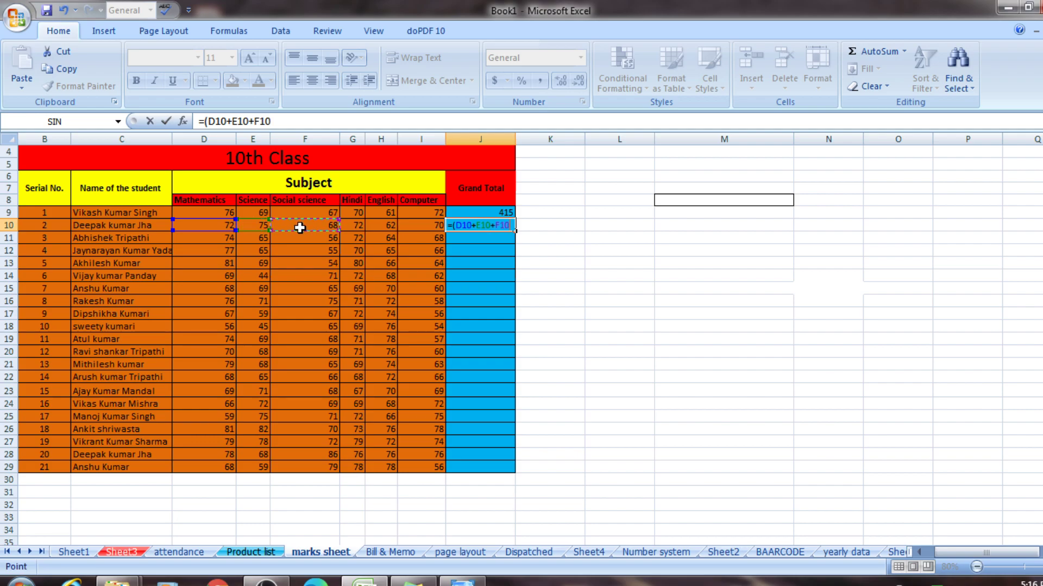
text(+)
click(352, 226)
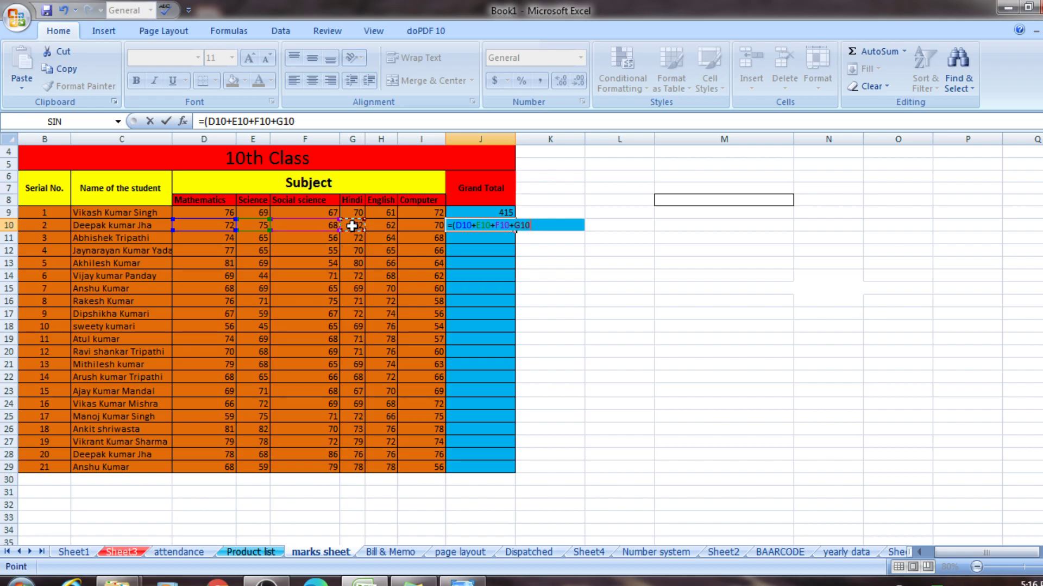
text(_)
key(BackSpace)
Step: Finish with +H10+I10), commit the 419 total and review J10's formula
text(+)
click(387, 222)
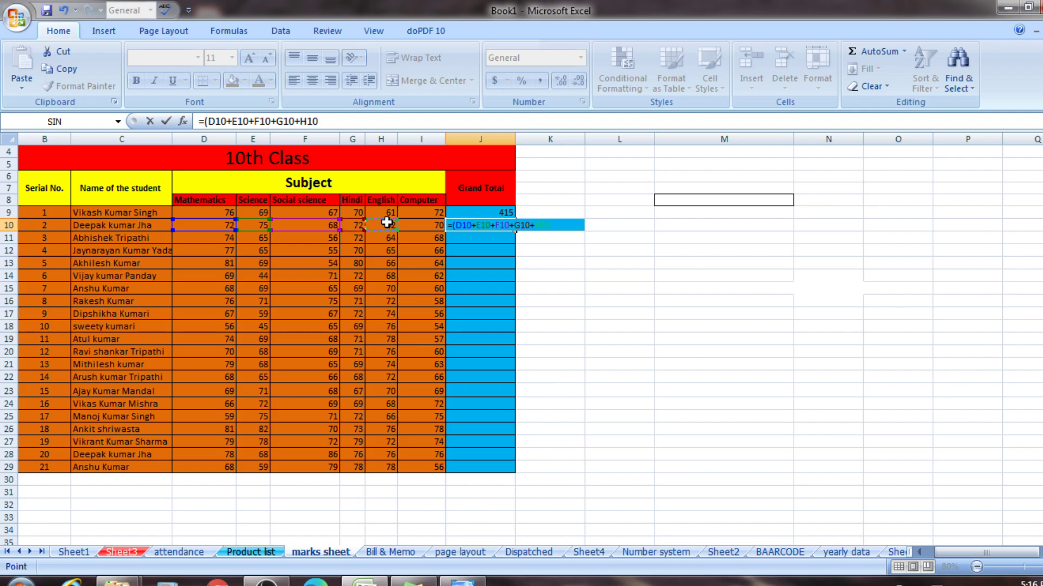
text(+)
click(413, 225)
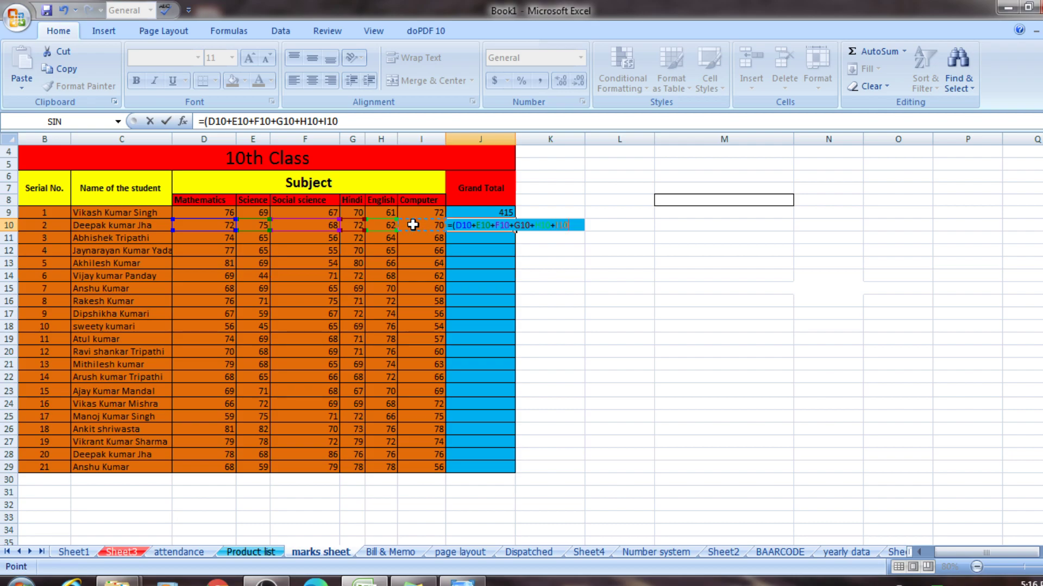
text())
key(Return)
click(598, 263)
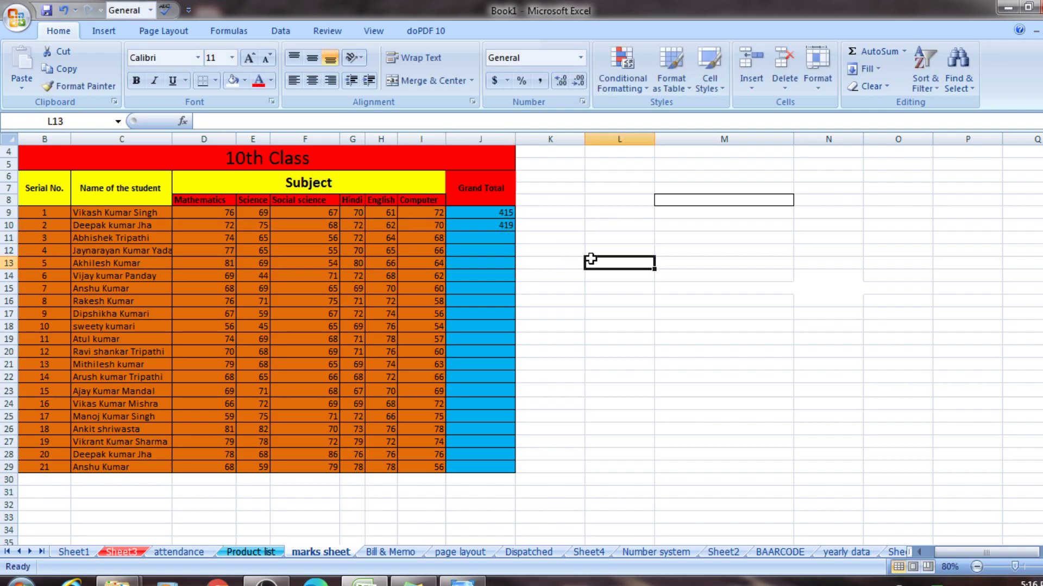
click(482, 224)
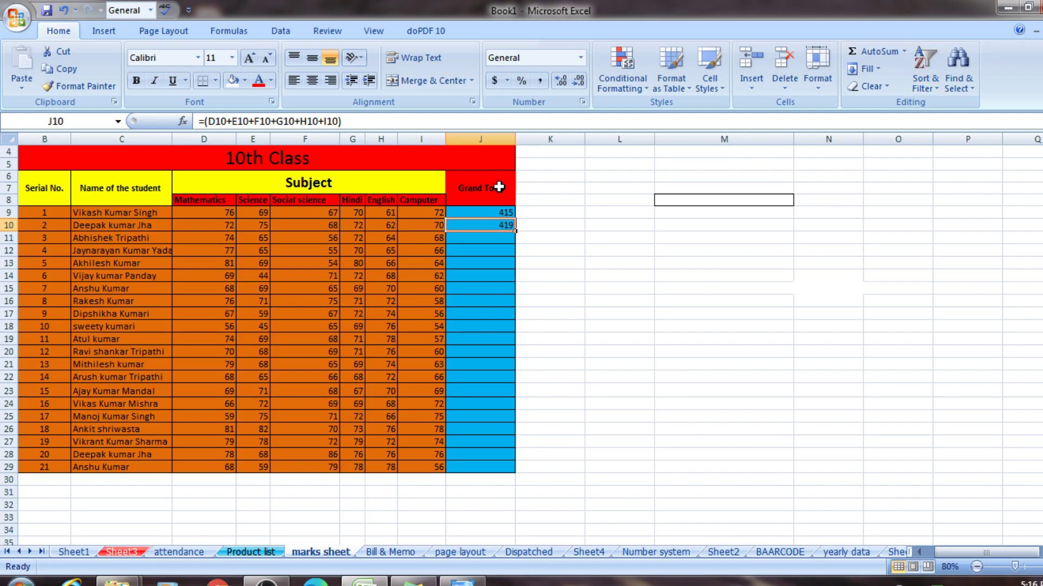
Step: Put an AutoSum formula in J11 so it shows 419
click(476, 241)
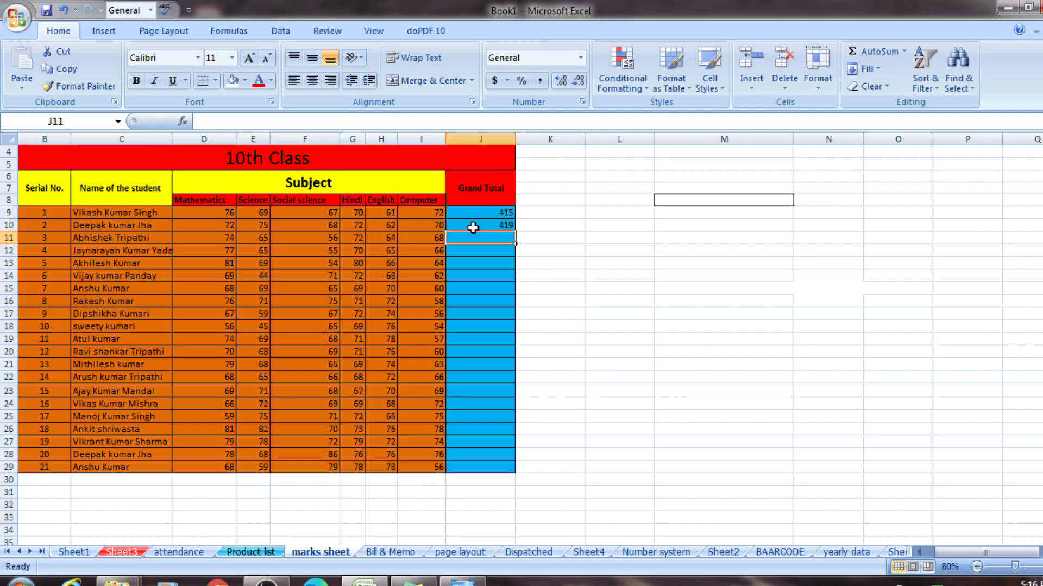
click(904, 51)
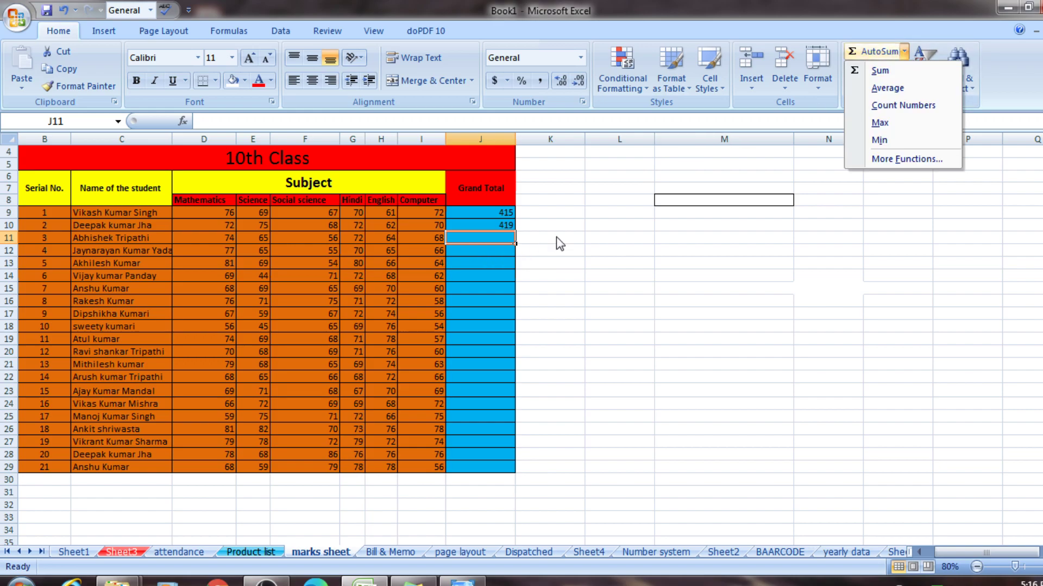
click(891, 72)
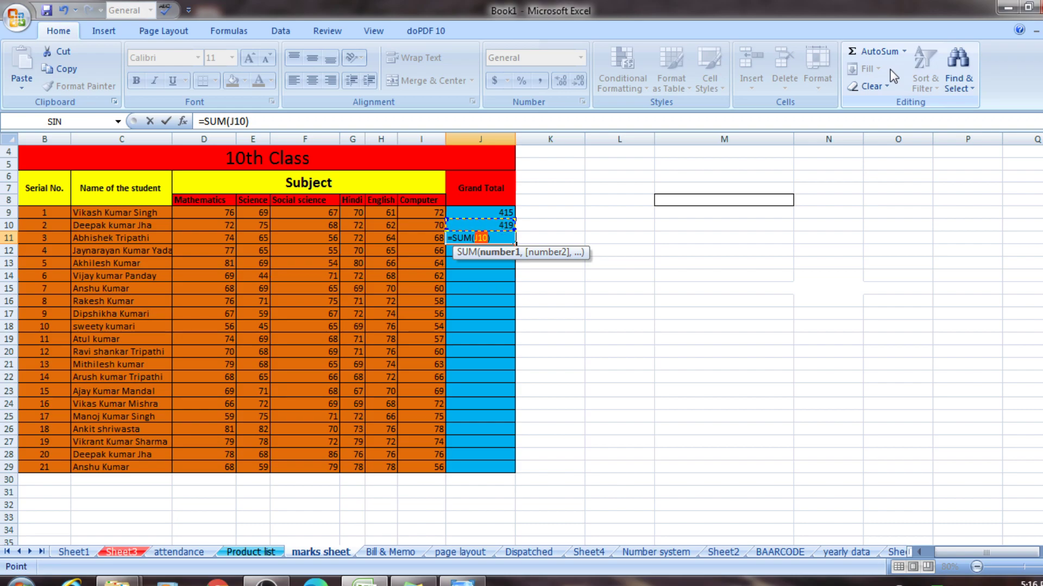
key(Return)
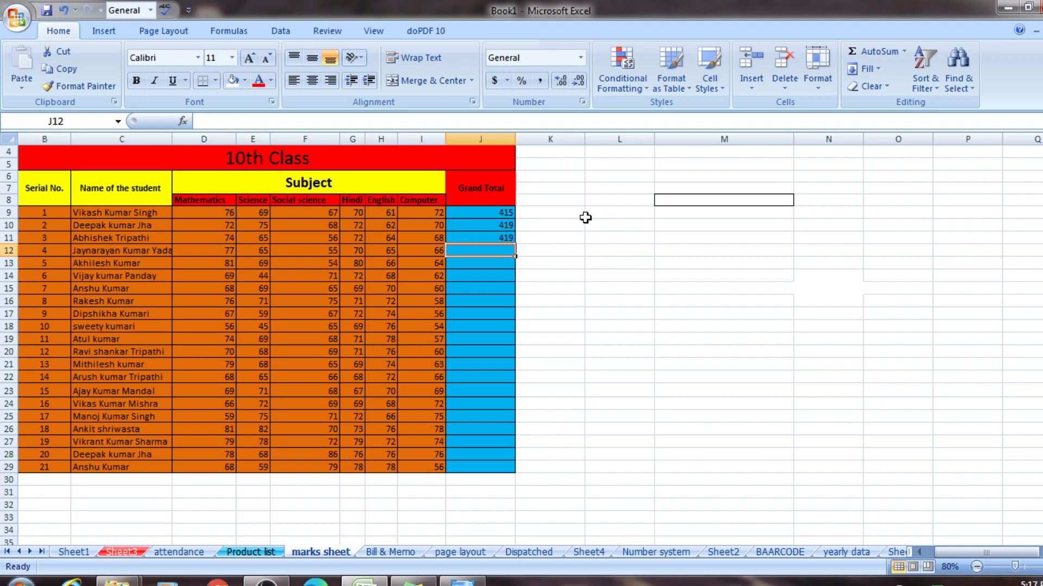
click(616, 245)
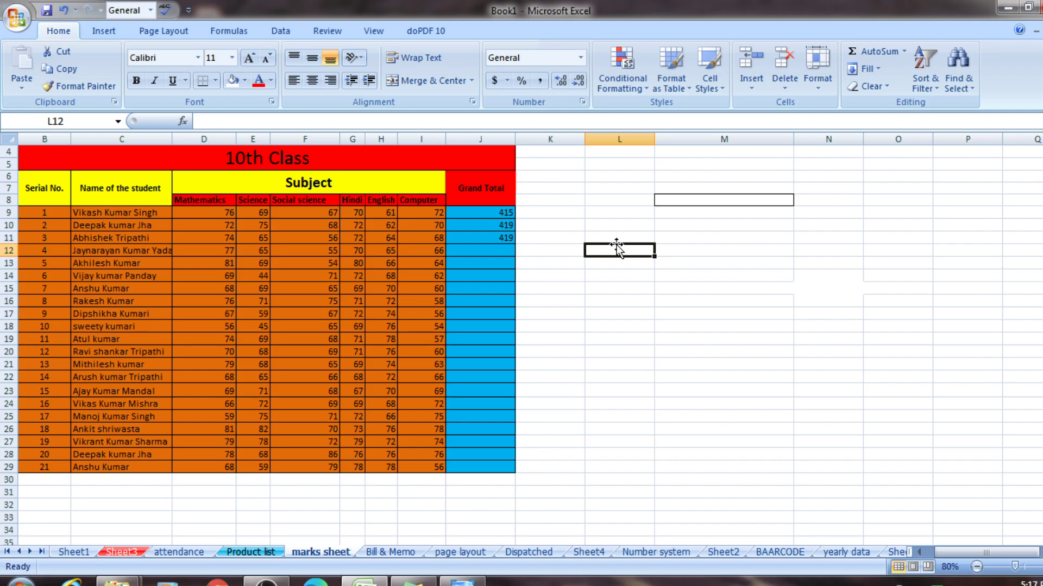
text(=)
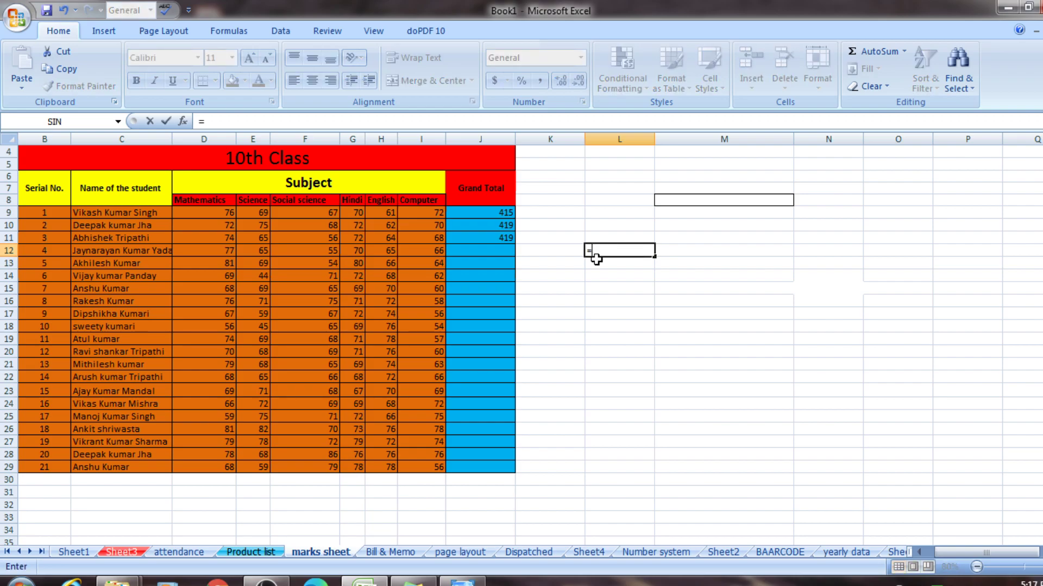
click(289, 211)
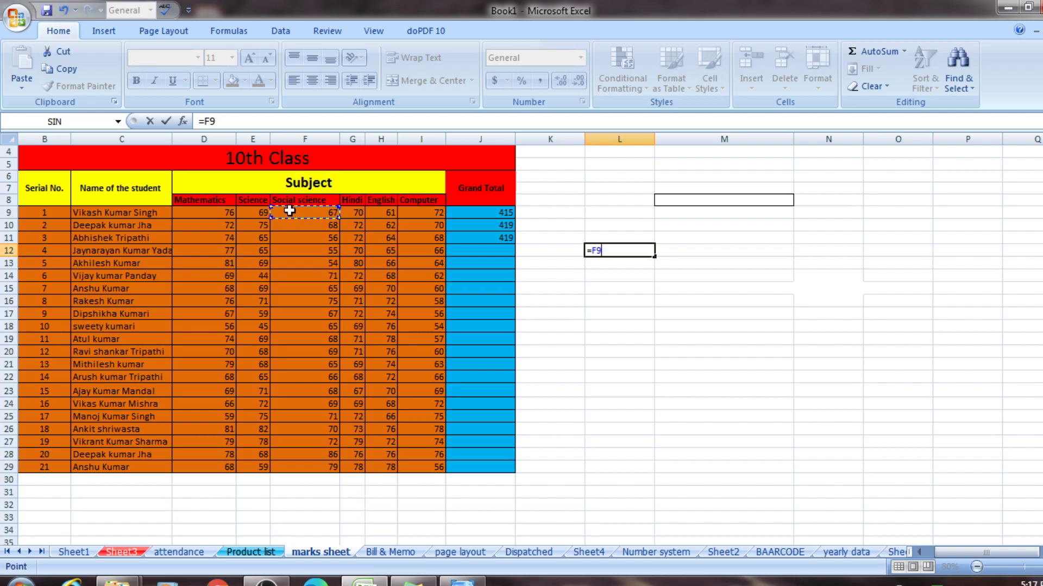
text(+)
click(354, 277)
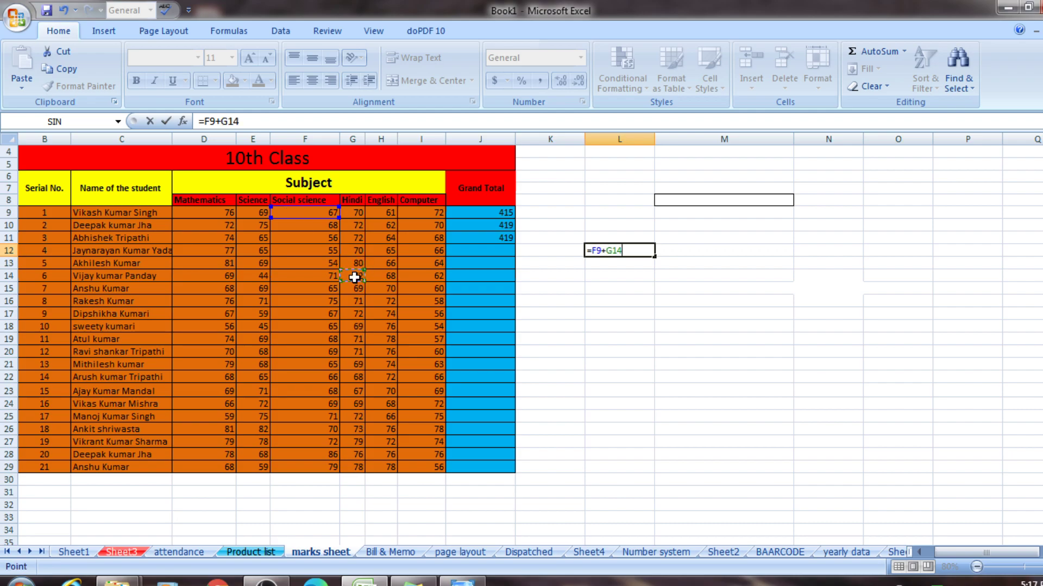
key(Return)
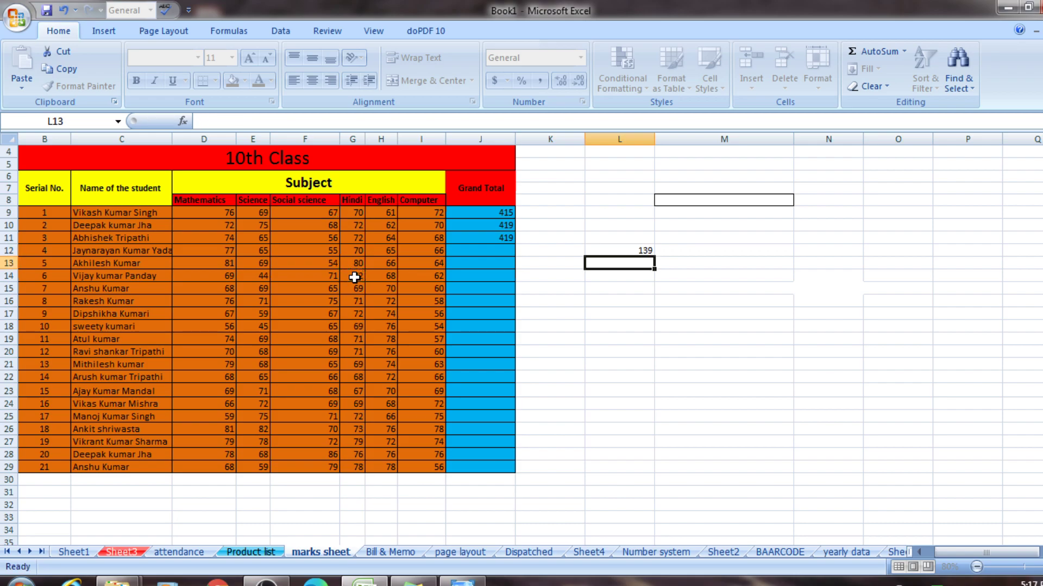
click(621, 251)
key(BackSpace)
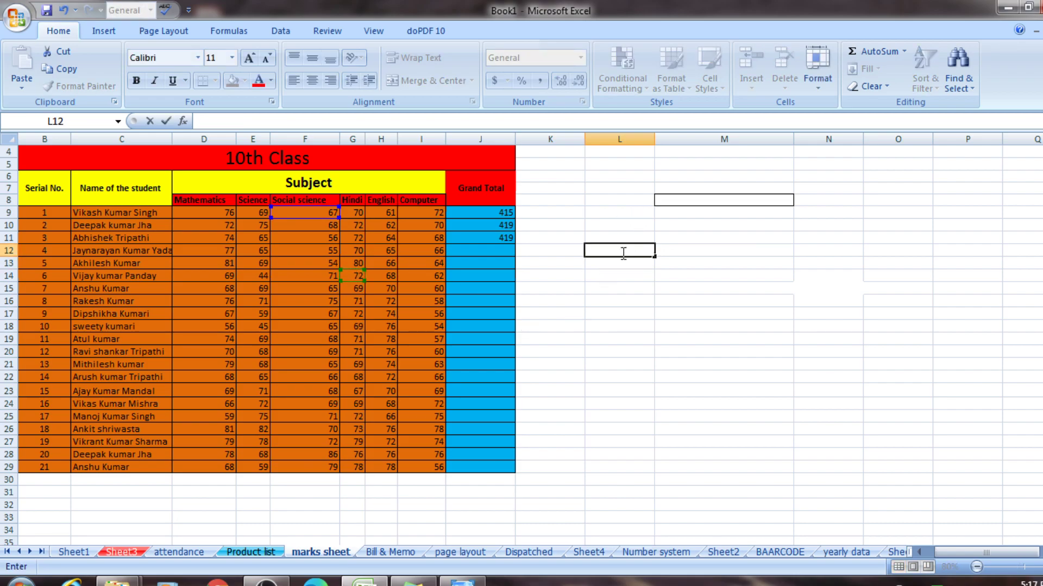
click(752, 327)
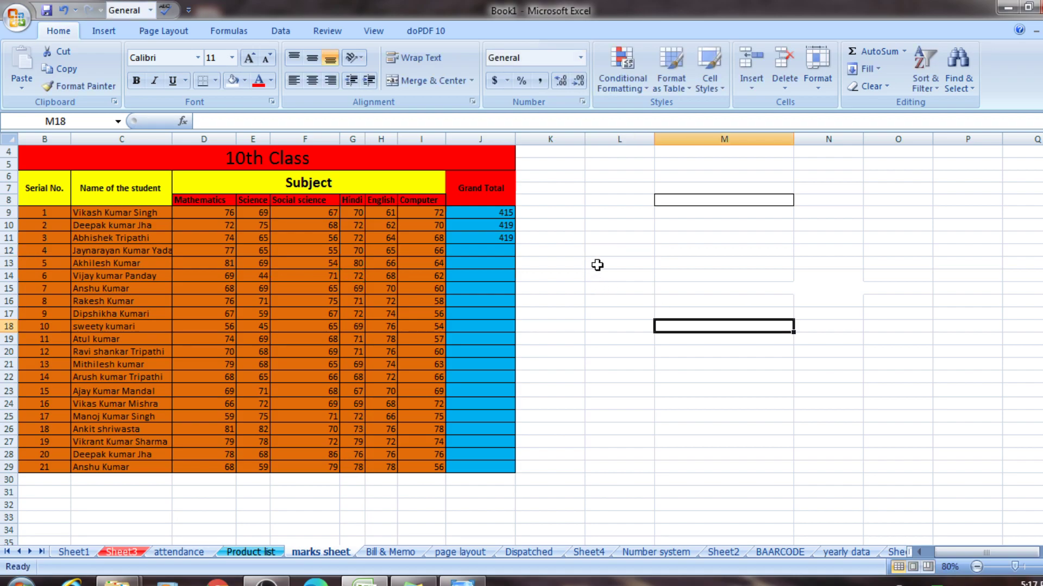
click(613, 252)
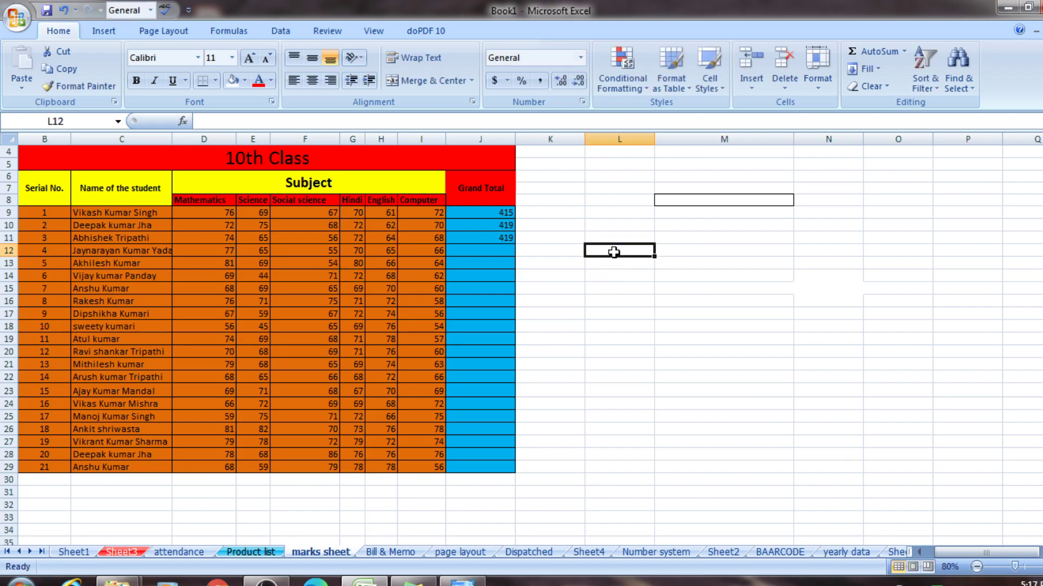
text(=)
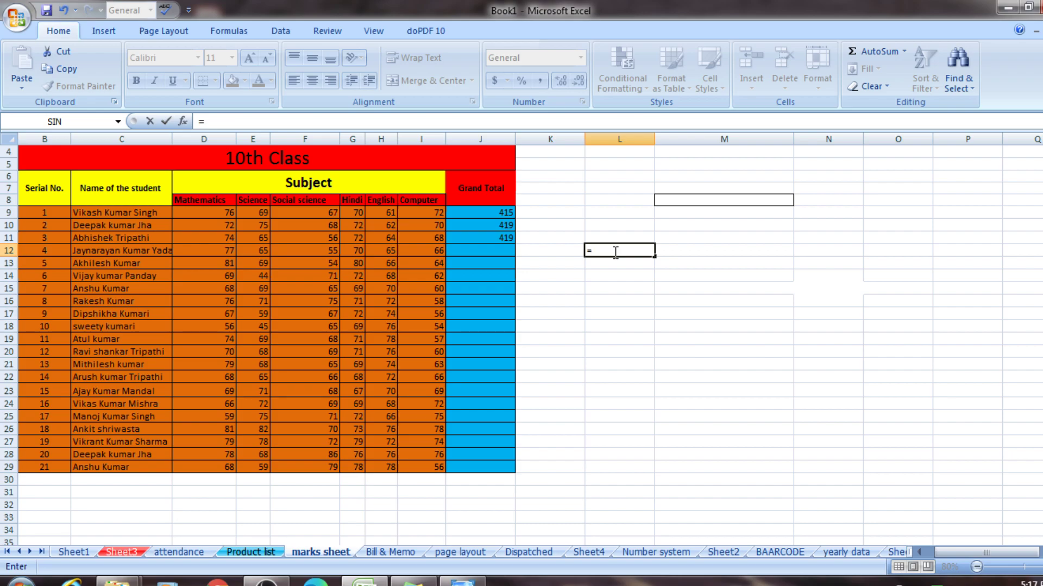
text(2)
text(000)
text(+)
text(2)
text(3)
key(Return)
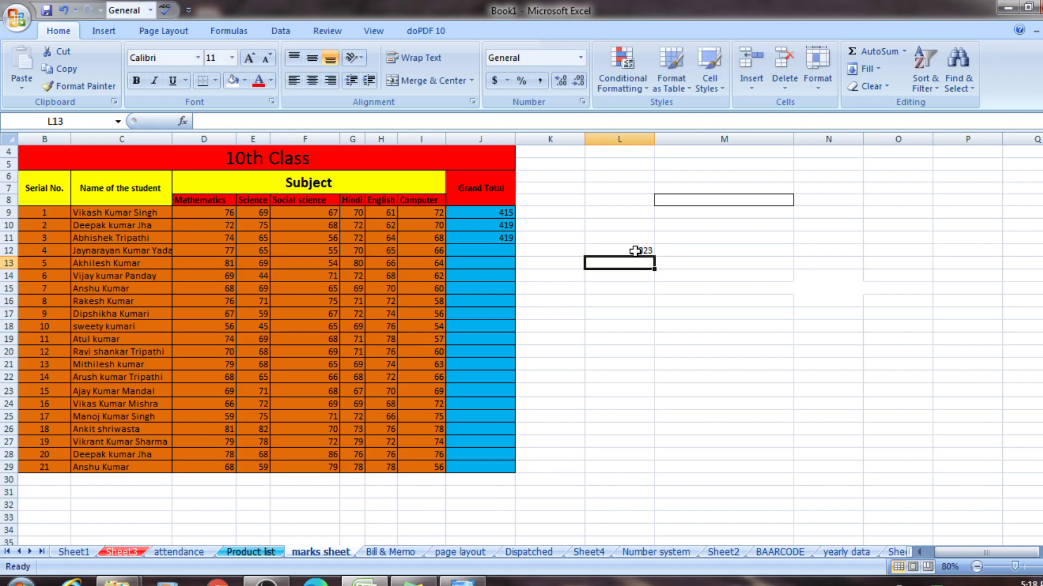
click(633, 251)
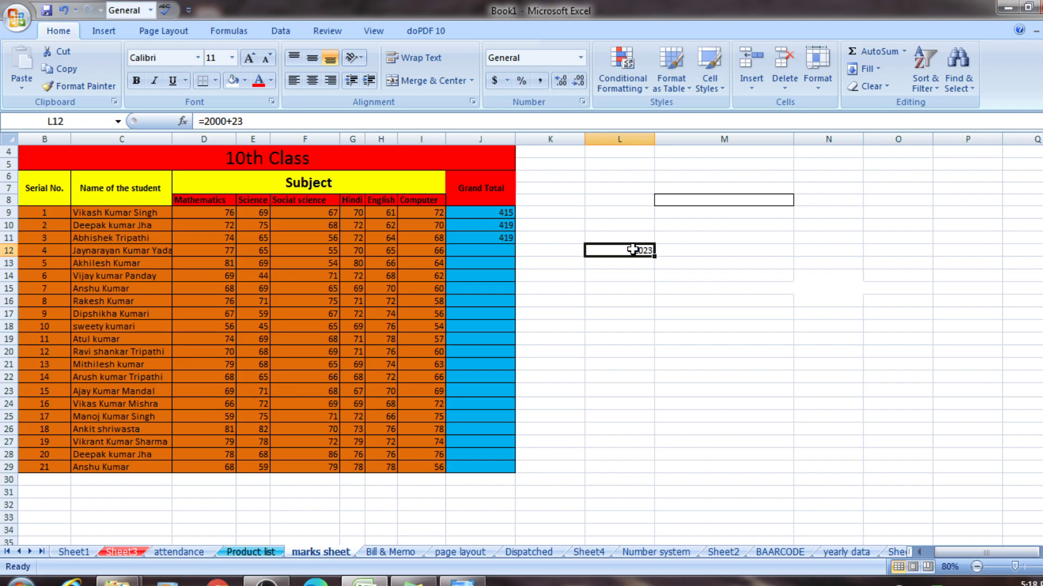
key(Delete)
click(600, 315)
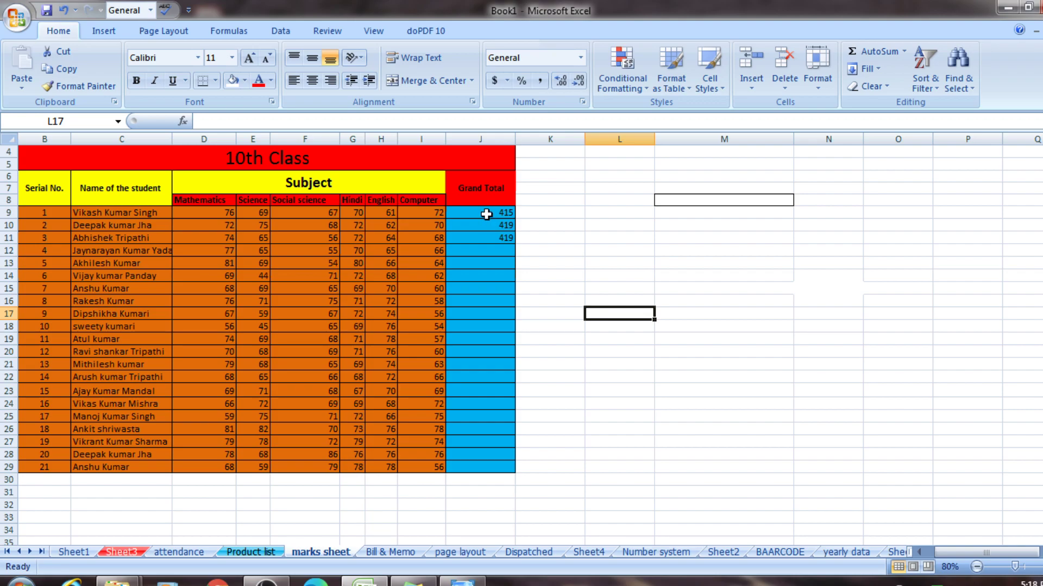
click(4, 212)
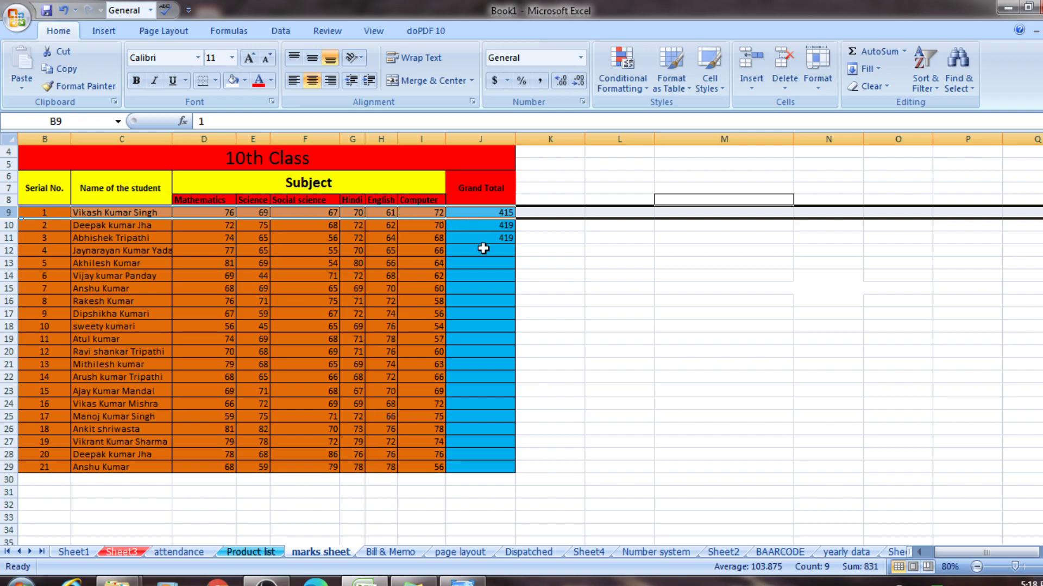
click(543, 239)
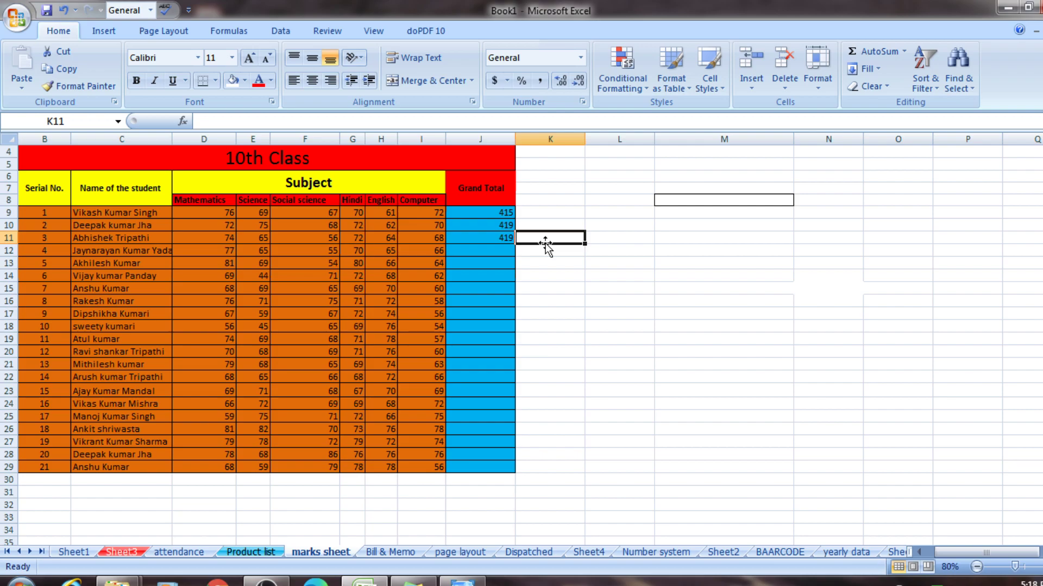
click(491, 255)
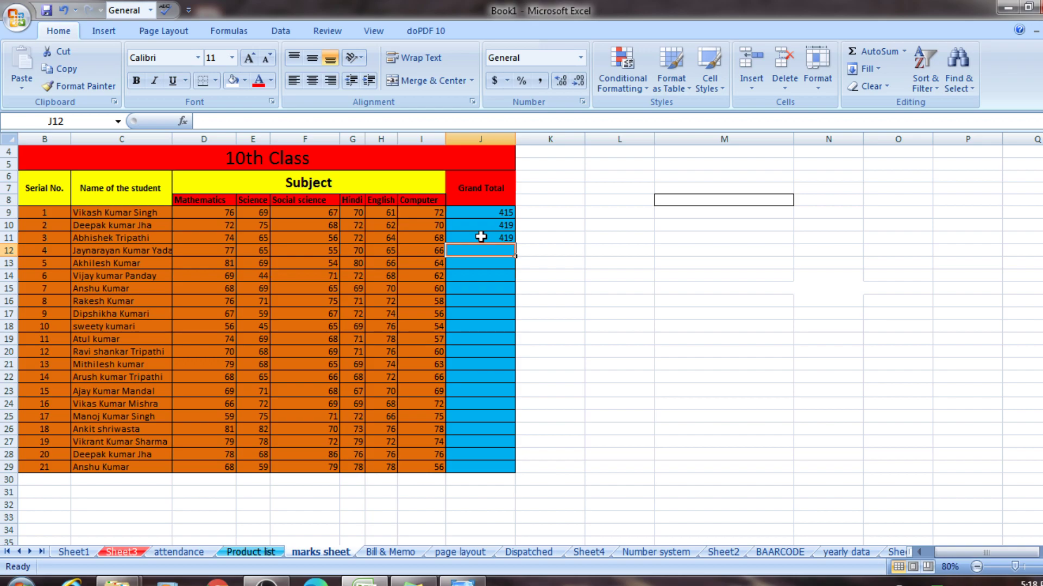
click(569, 251)
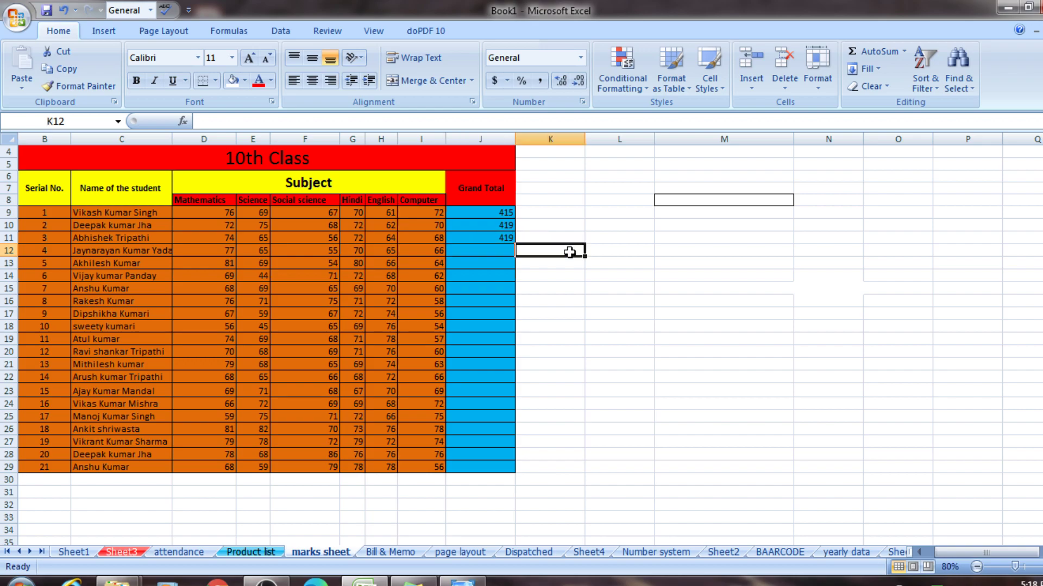
click(481, 240)
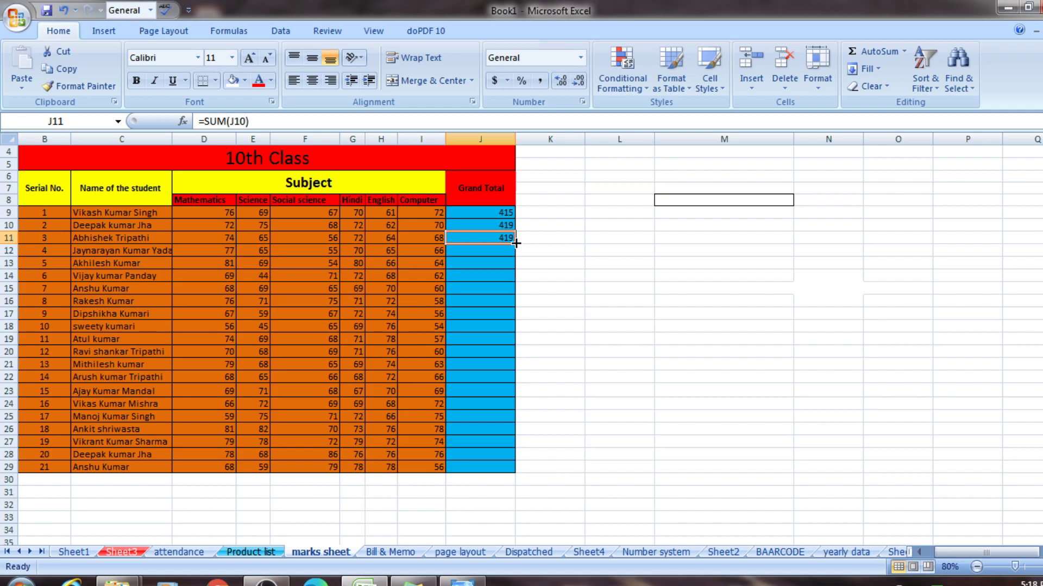
Step: Fill J11 down the Grand Total column using Fill Without Formatting
drag(515, 244, 507, 477)
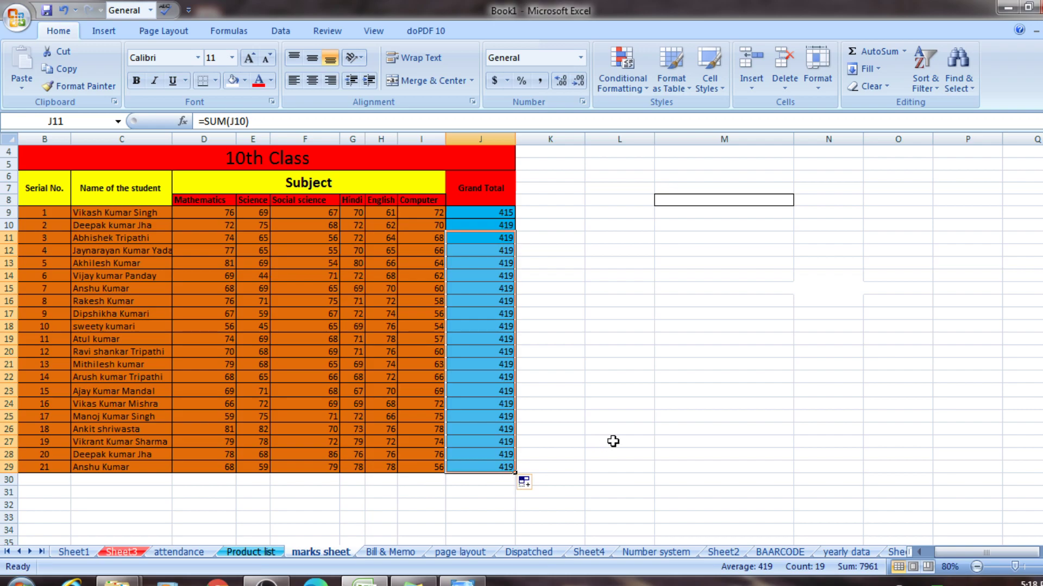
click(538, 483)
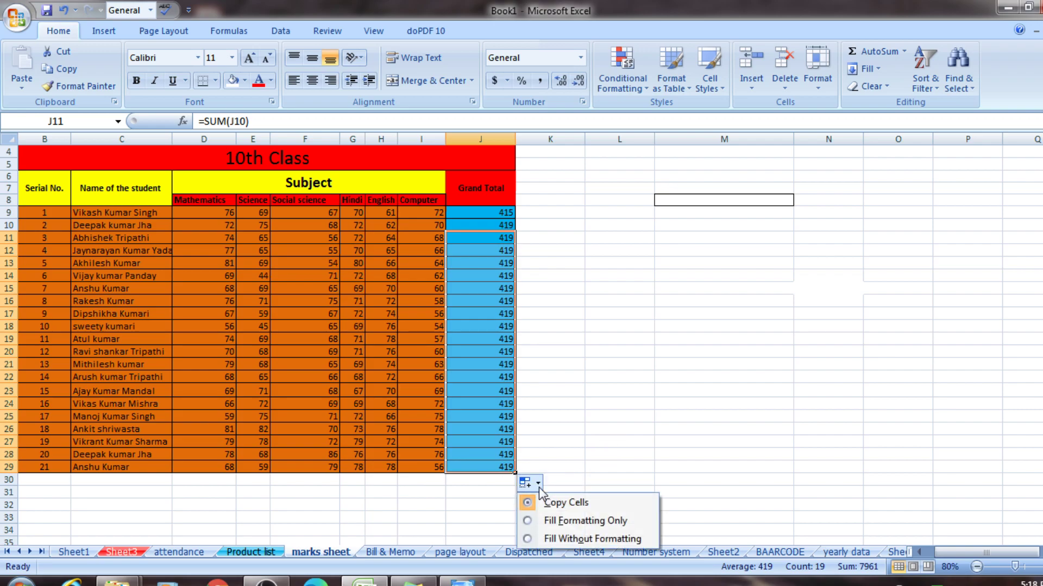
click(574, 522)
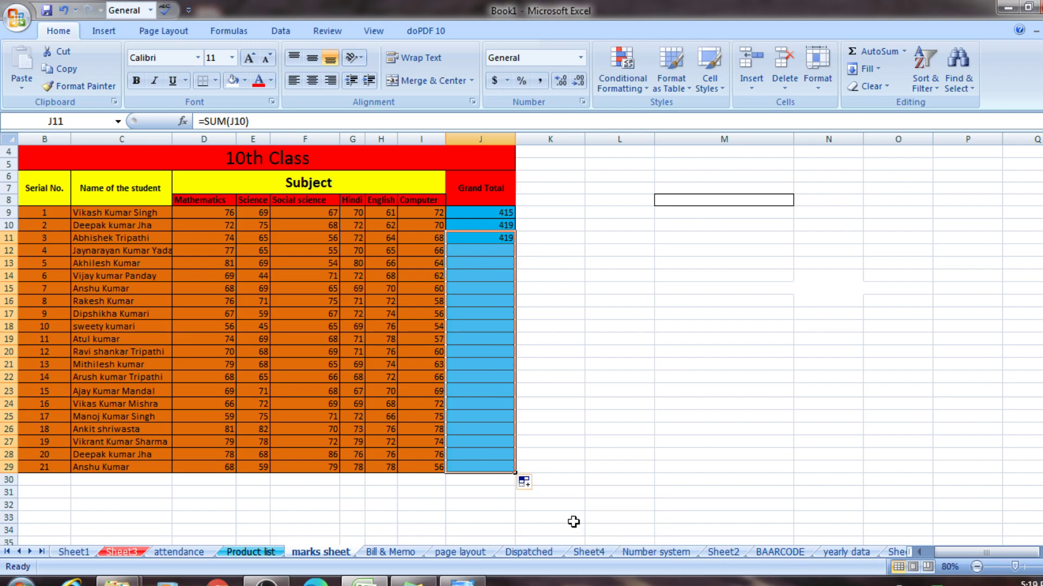
click(533, 486)
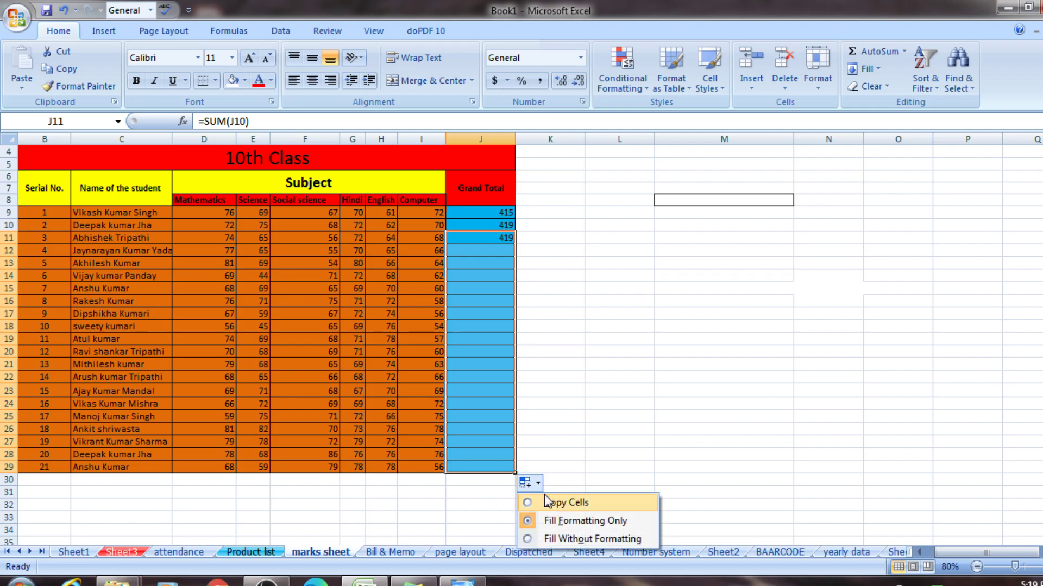
click(566, 540)
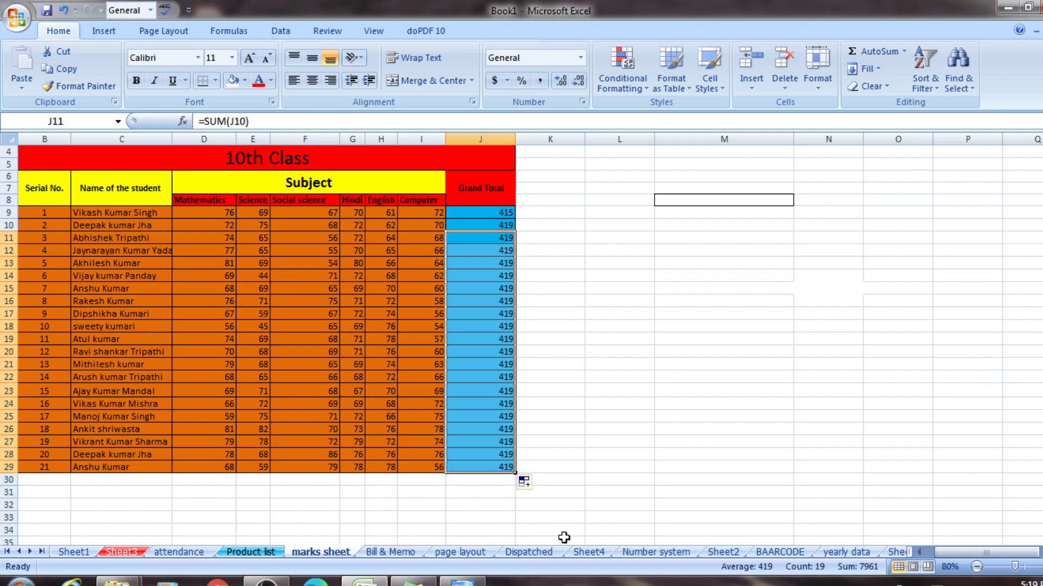
click(615, 375)
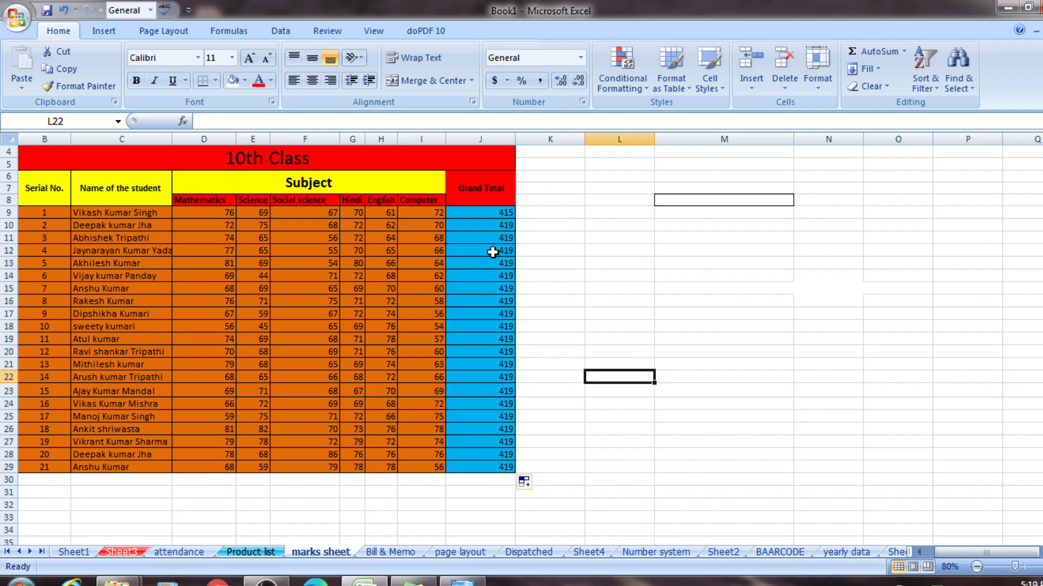
Step: Undo the fill so J12:J29 are empty again
click(539, 484)
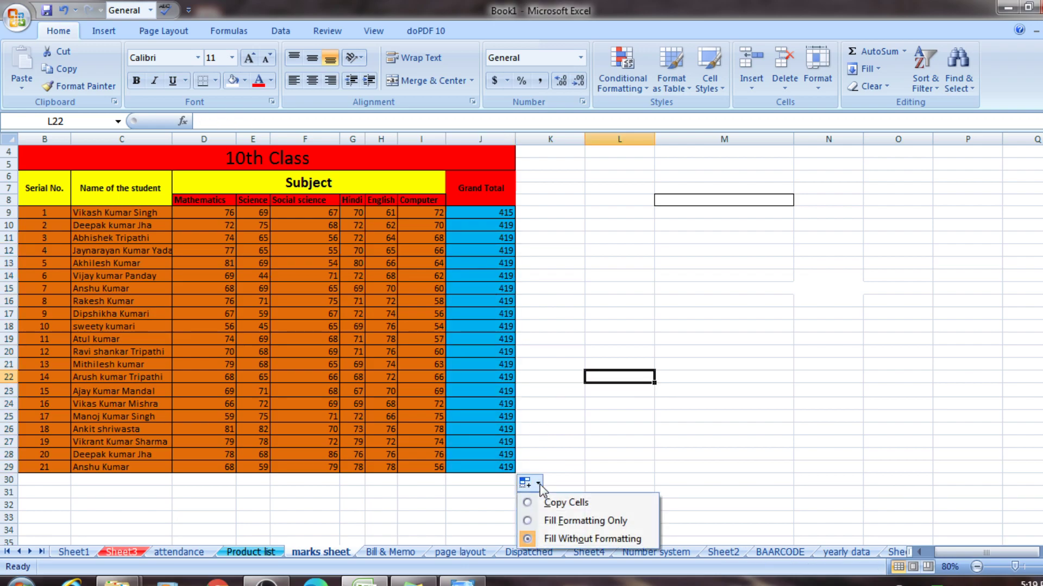
click(628, 399)
key(ctrl+z)
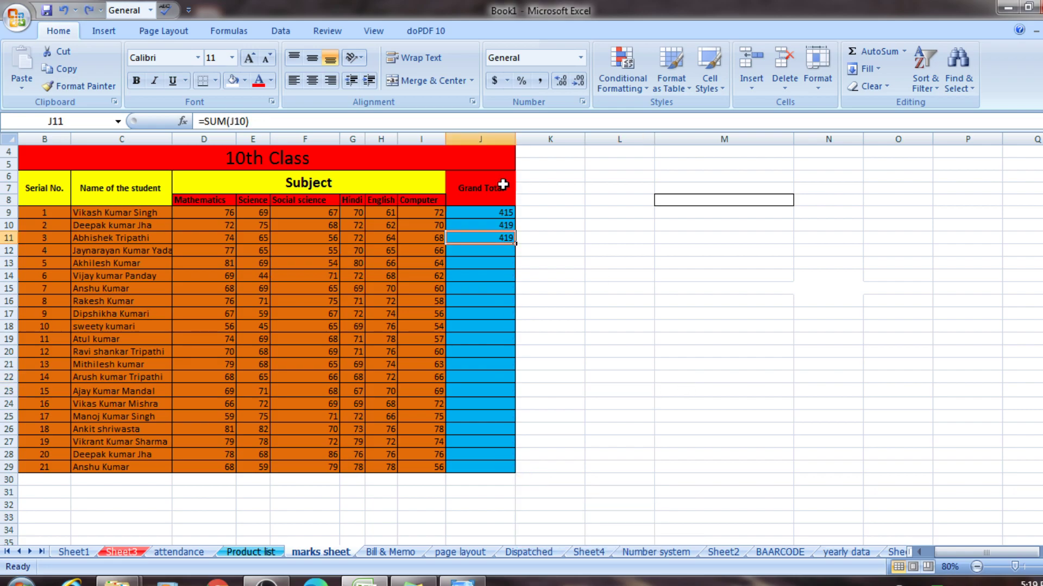
click(466, 253)
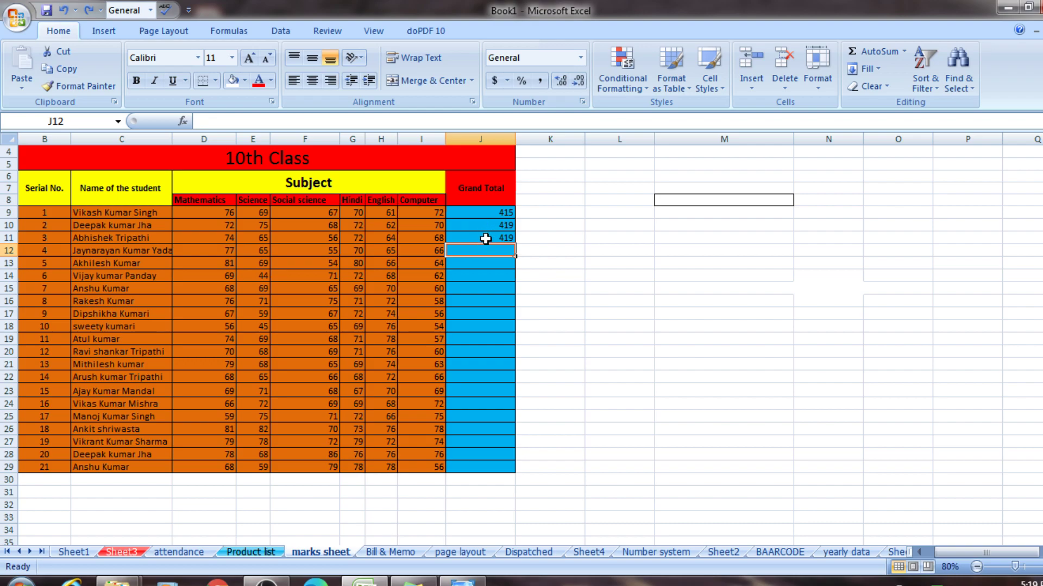
Step: Replace J11 with =SUM(D11:I11), showing 399
click(486, 239)
key(Delete)
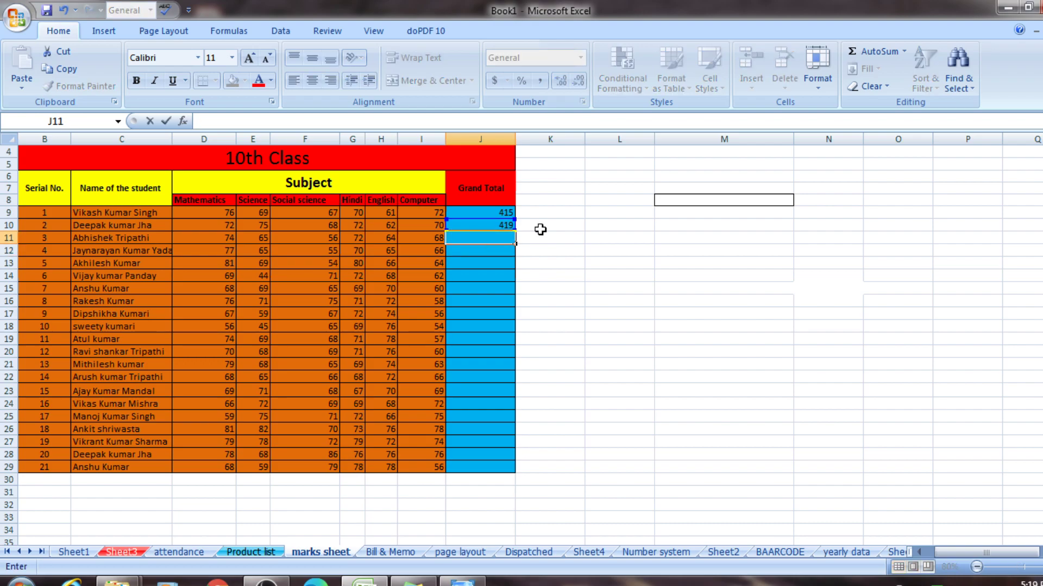
click(600, 249)
click(468, 238)
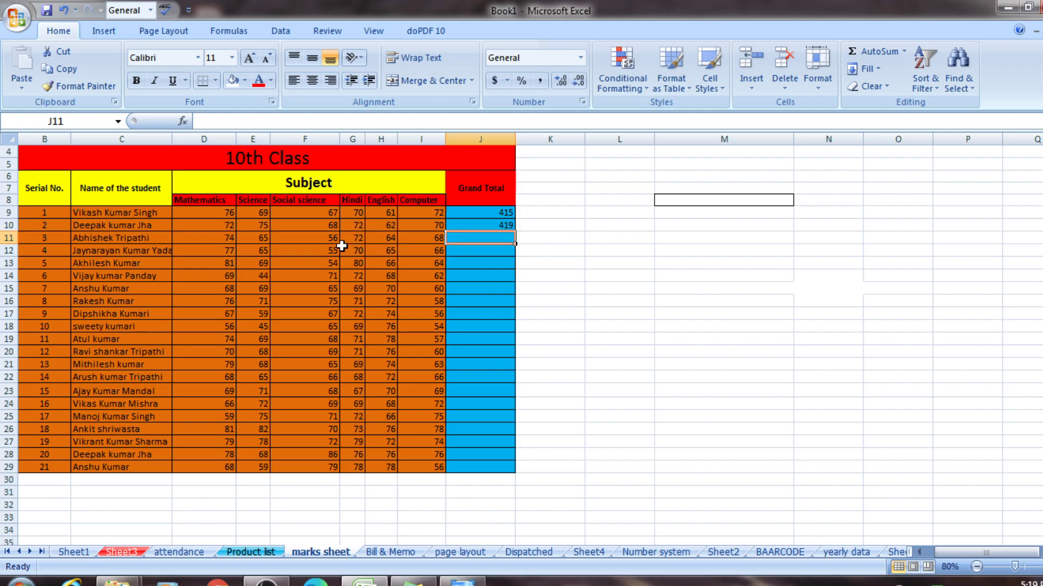
click(904, 51)
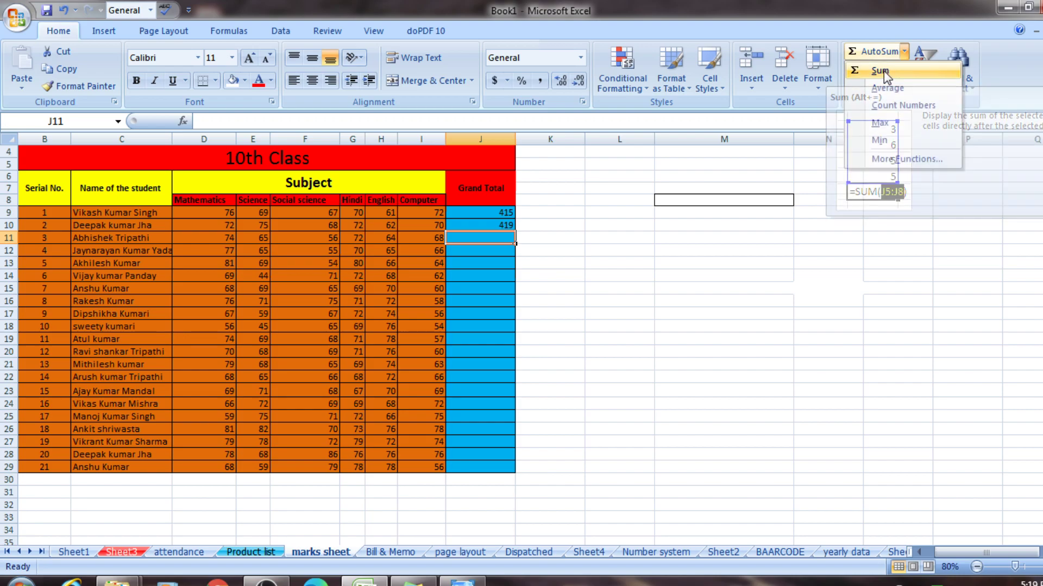
click(880, 70)
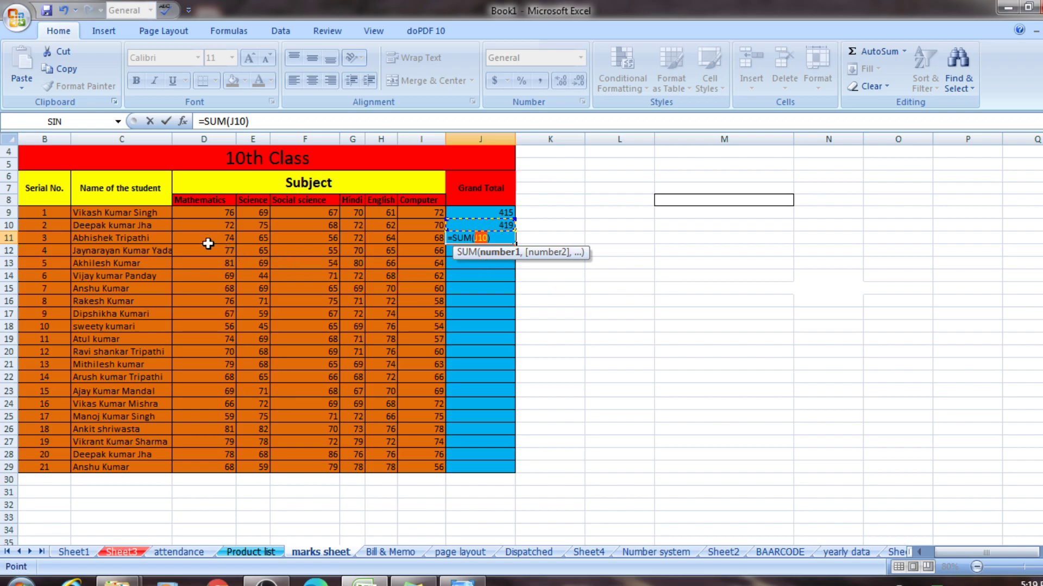
drag(207, 242, 425, 240)
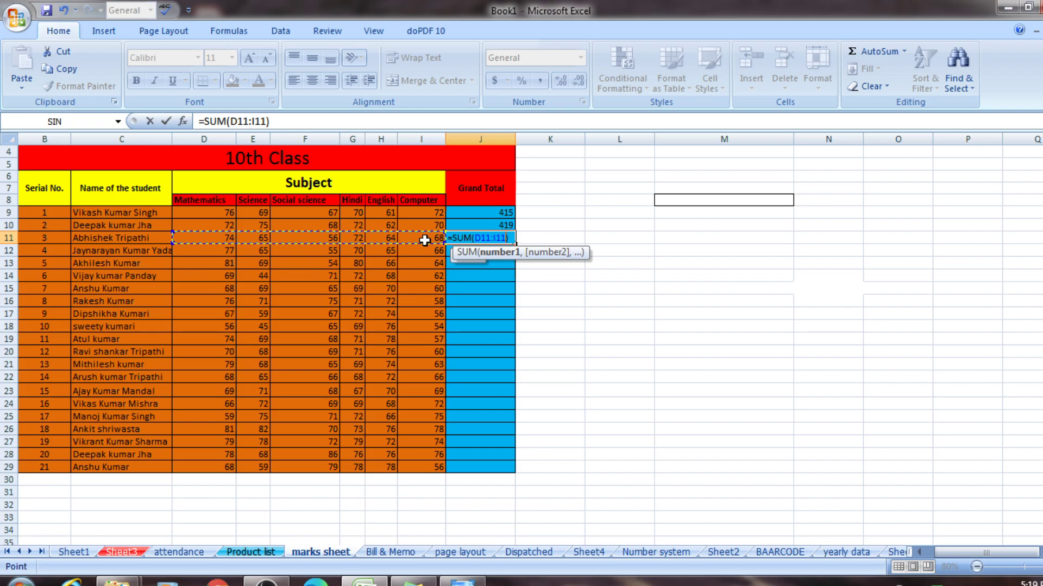
key(Return)
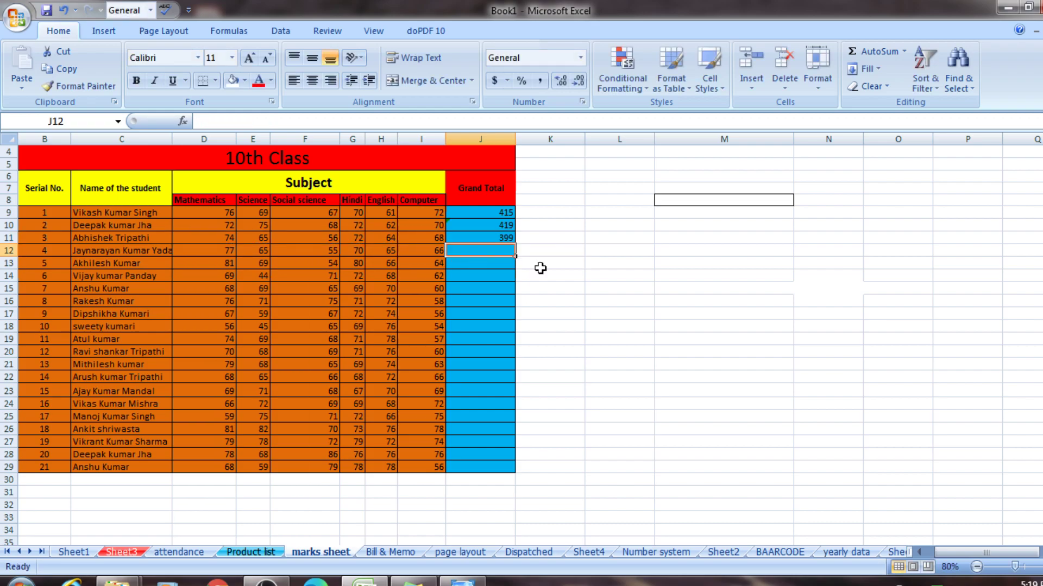
Step: Fill J11's sum formula down to J29, ending with 418
click(602, 266)
click(510, 239)
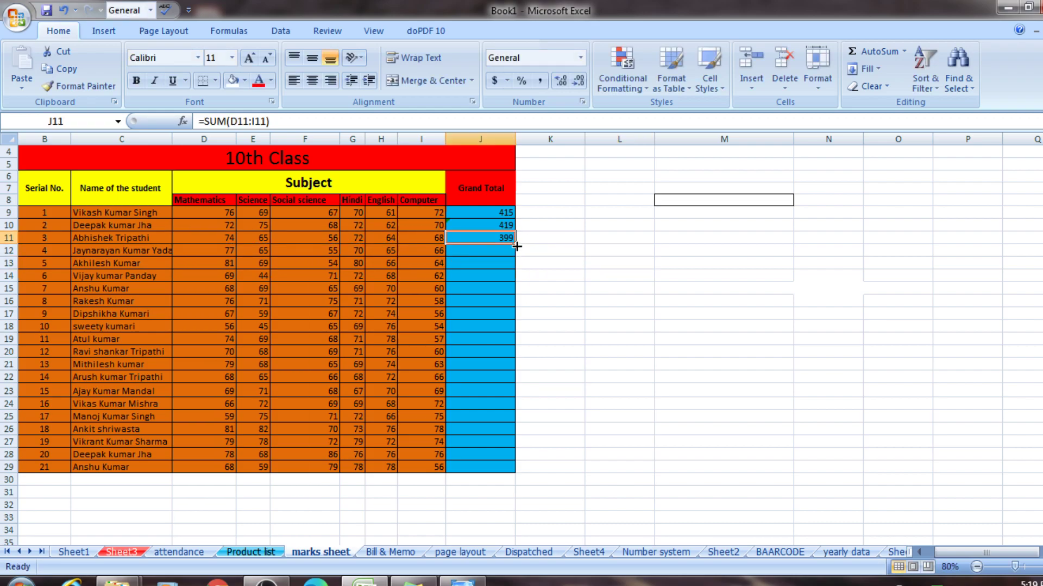
drag(513, 243, 510, 474)
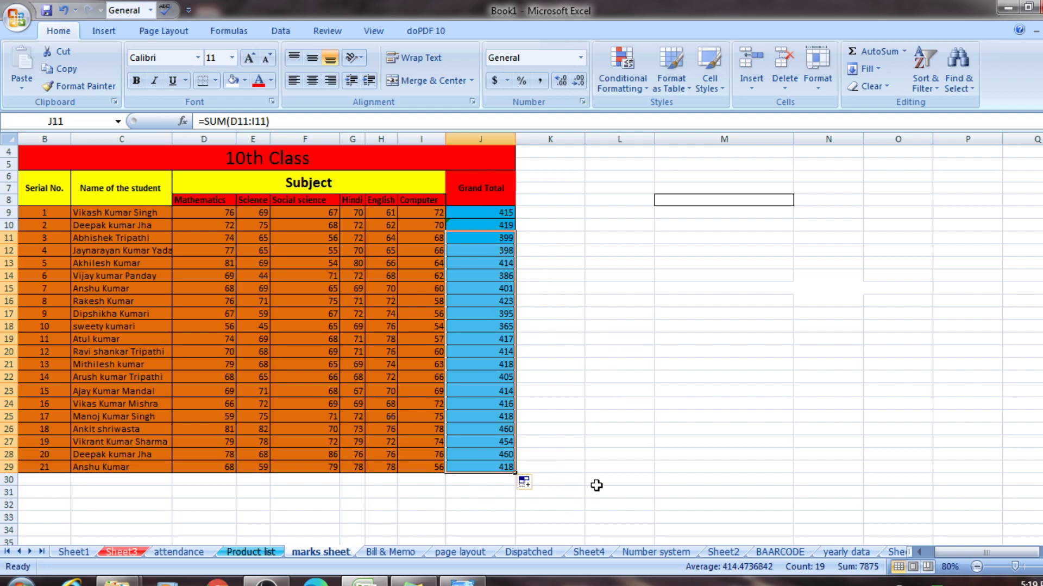
Step: Clear all Grand Totals in J9:J29 with Clear Contents
drag(477, 211, 487, 468)
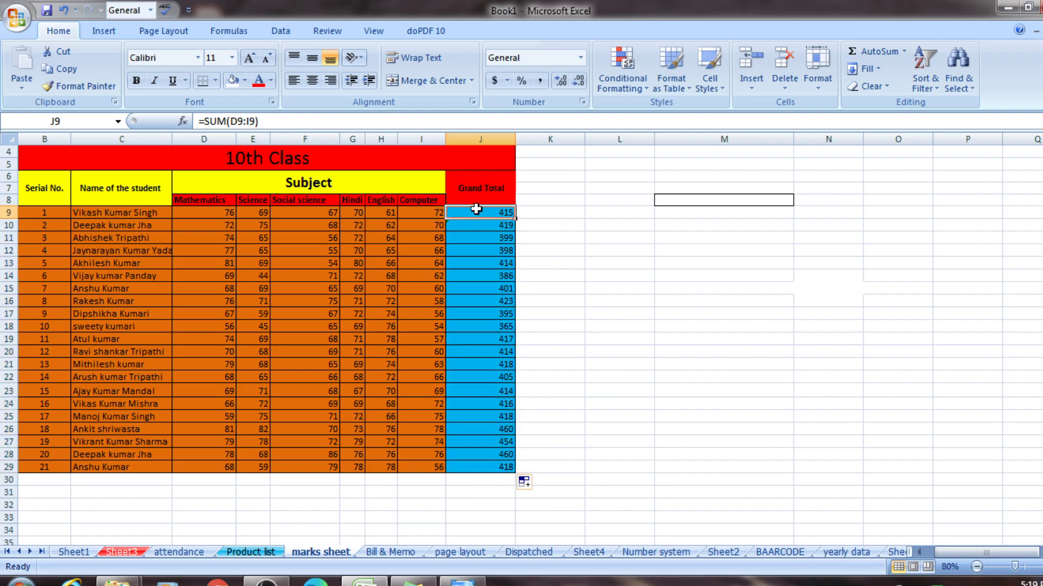
right_click(488, 468)
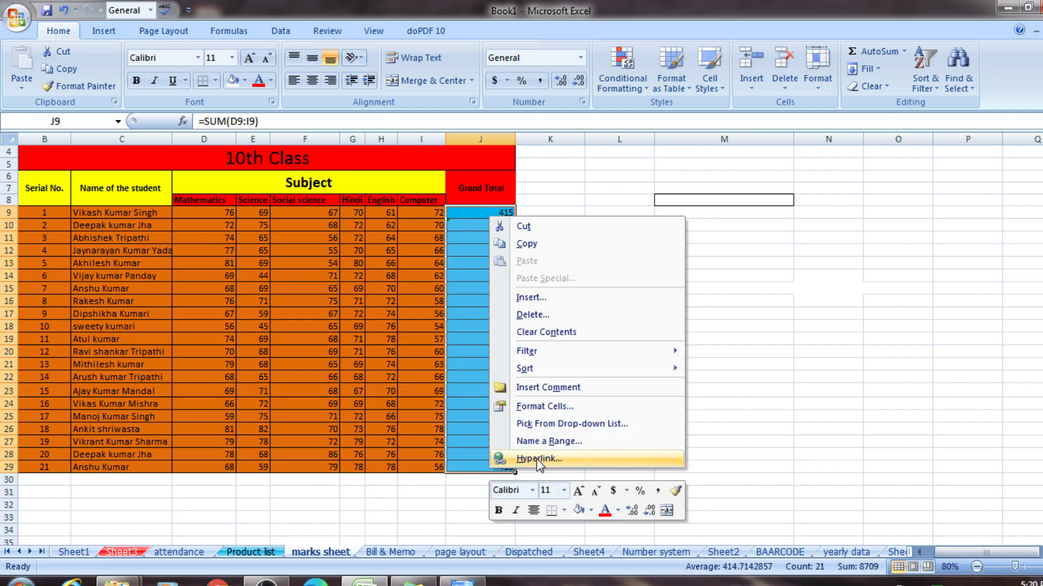
click(535, 333)
click(535, 333)
click(656, 338)
click(620, 247)
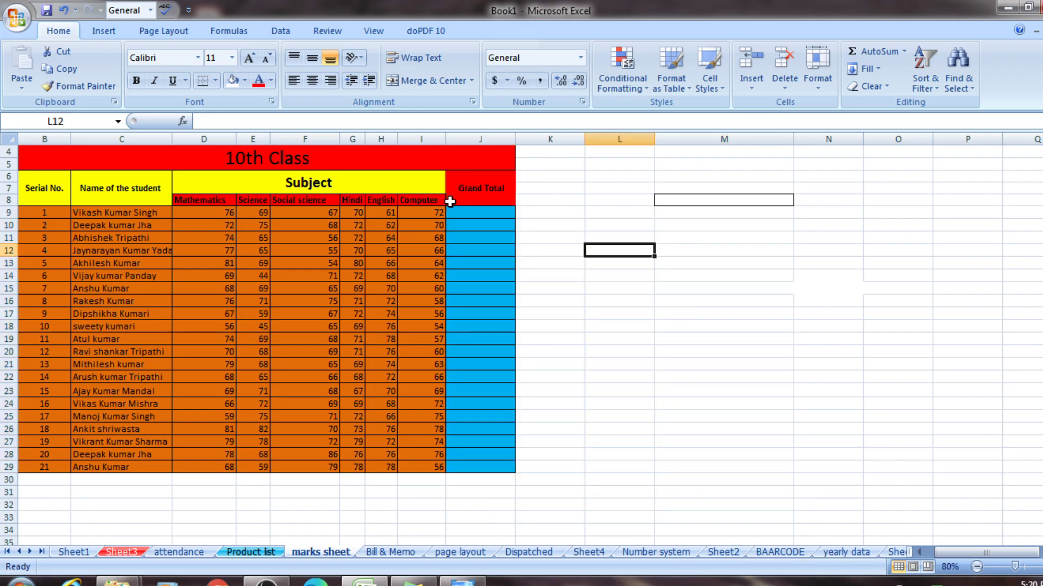
Step: Enter =(D9+E9+F9+G9+H9+I9) in J9 by clicking each subject mark
click(458, 215)
text(=)
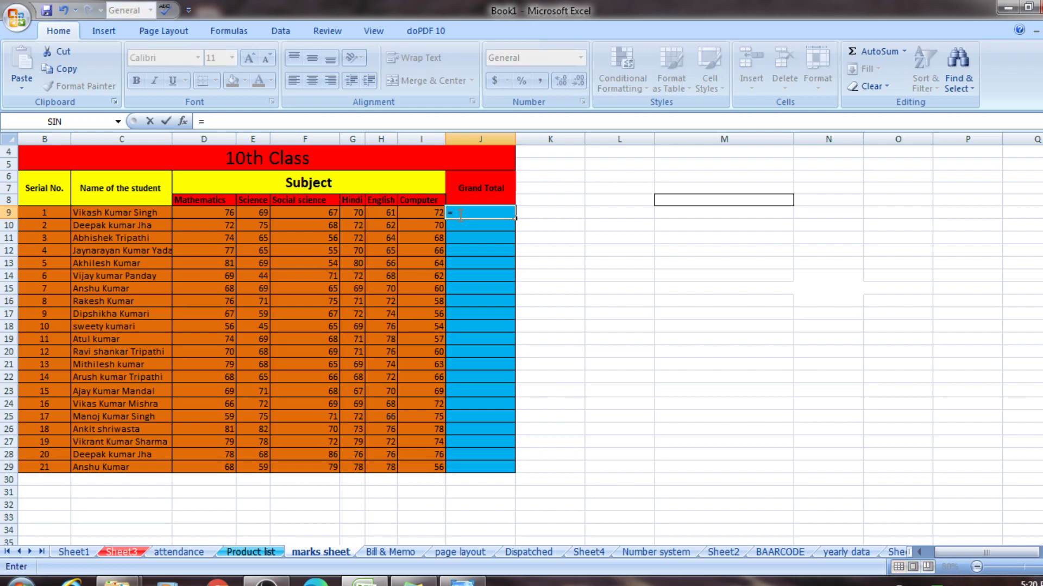
text(()
click(211, 214)
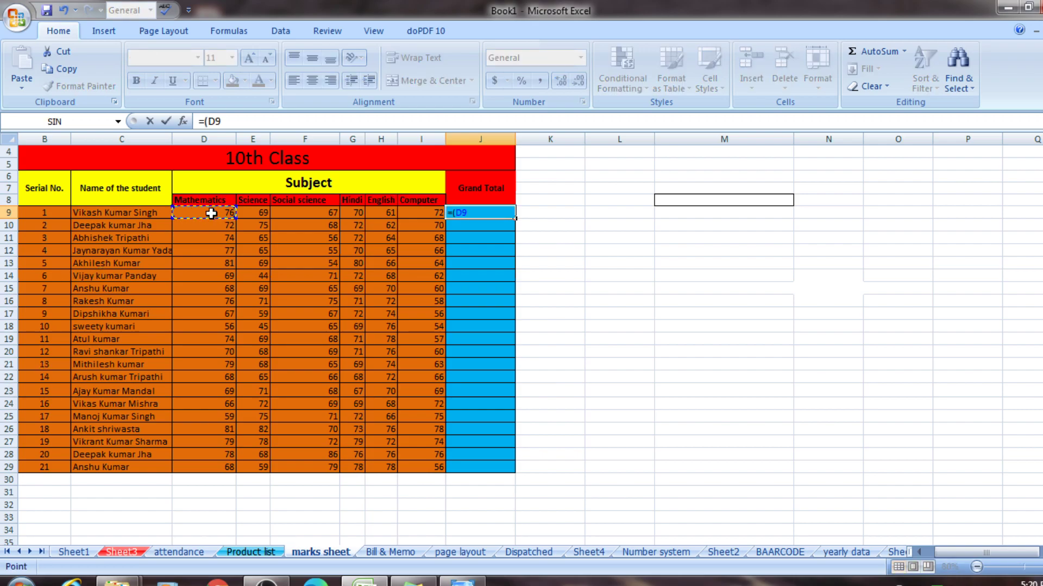
text(+)
click(260, 212)
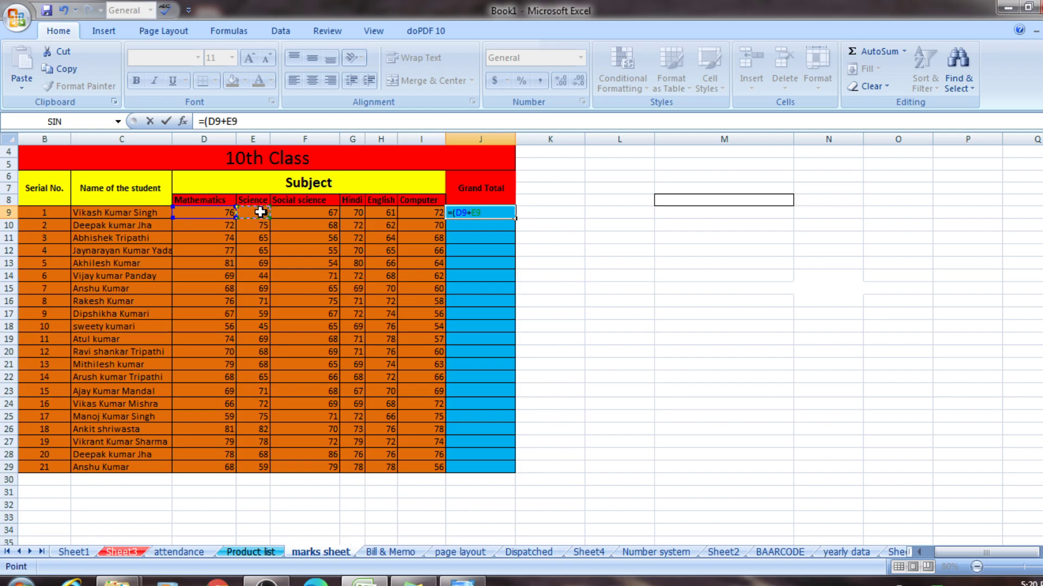
click(292, 212)
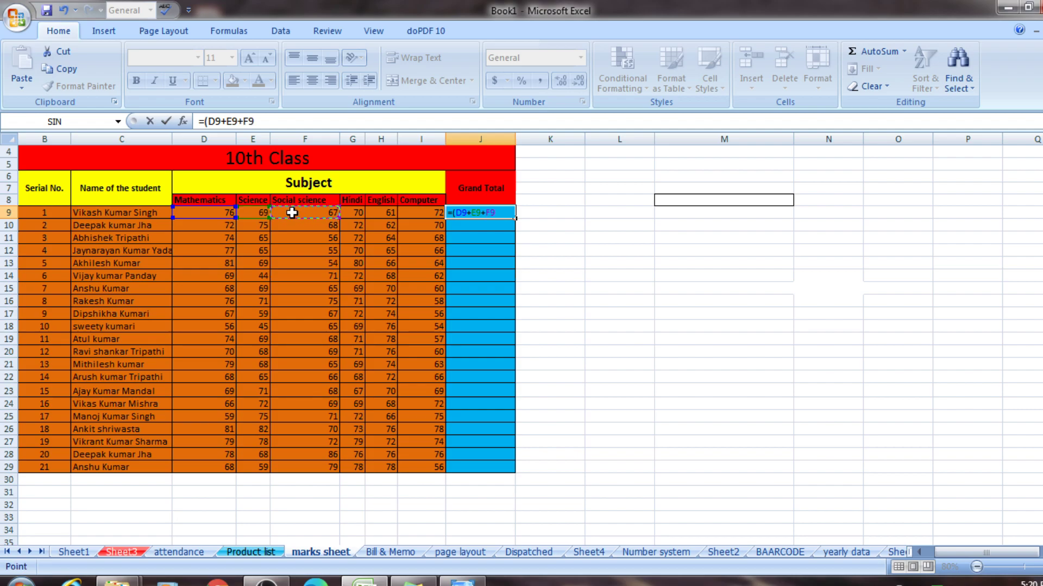
click(360, 213)
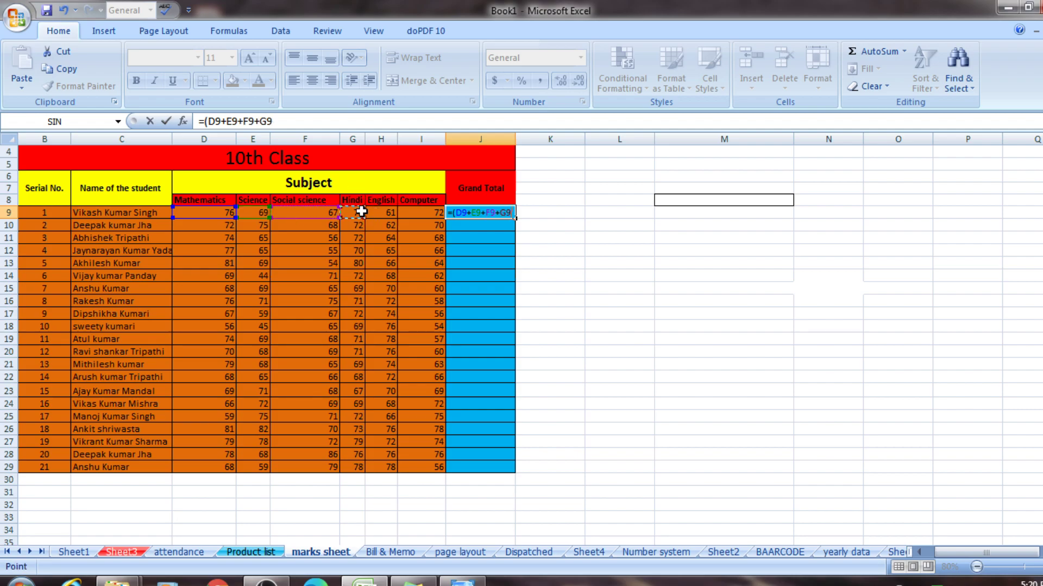
text(+)
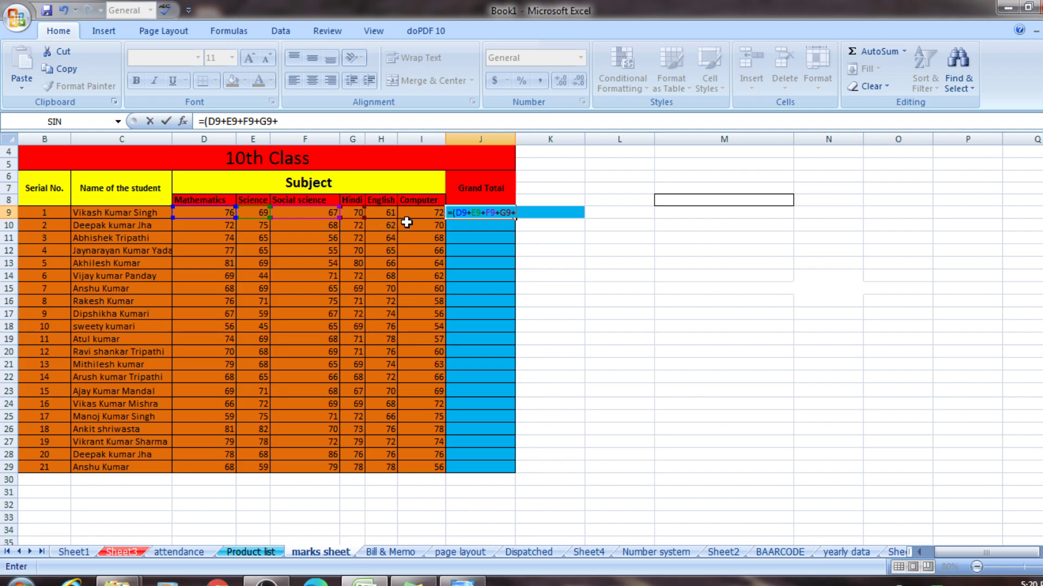
click(388, 210)
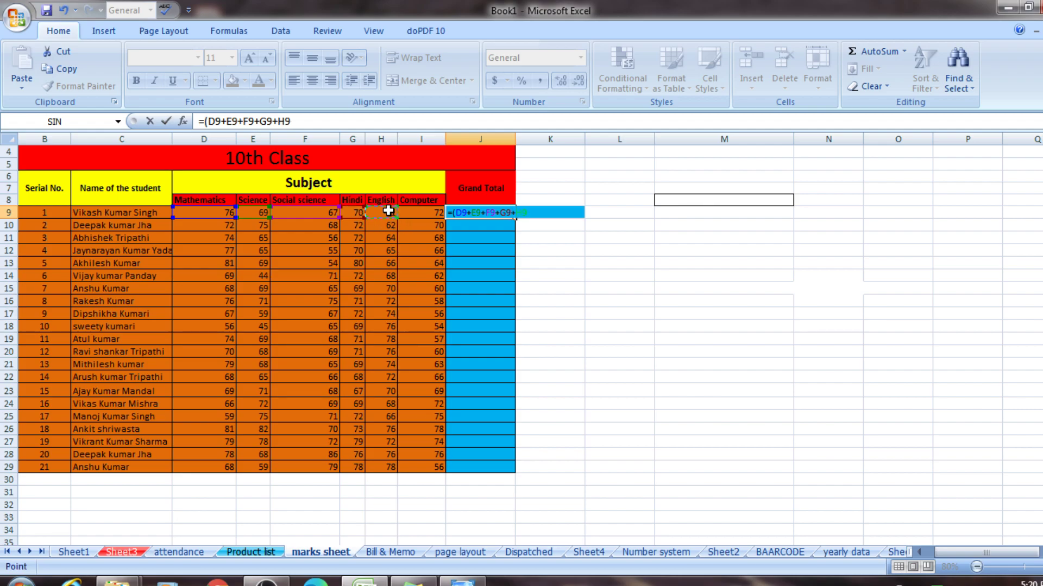
text(+)
click(424, 215)
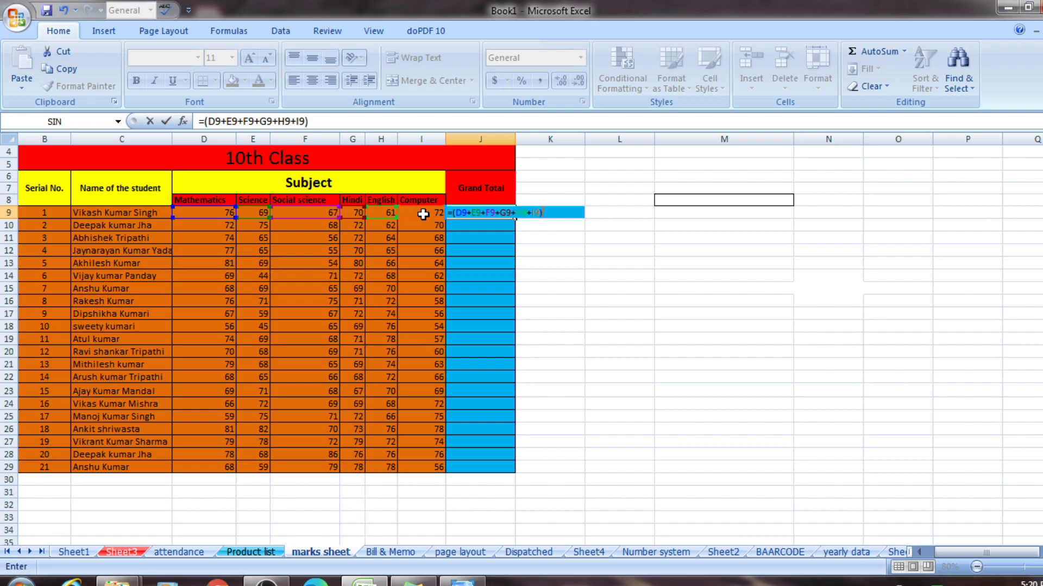
key(Return)
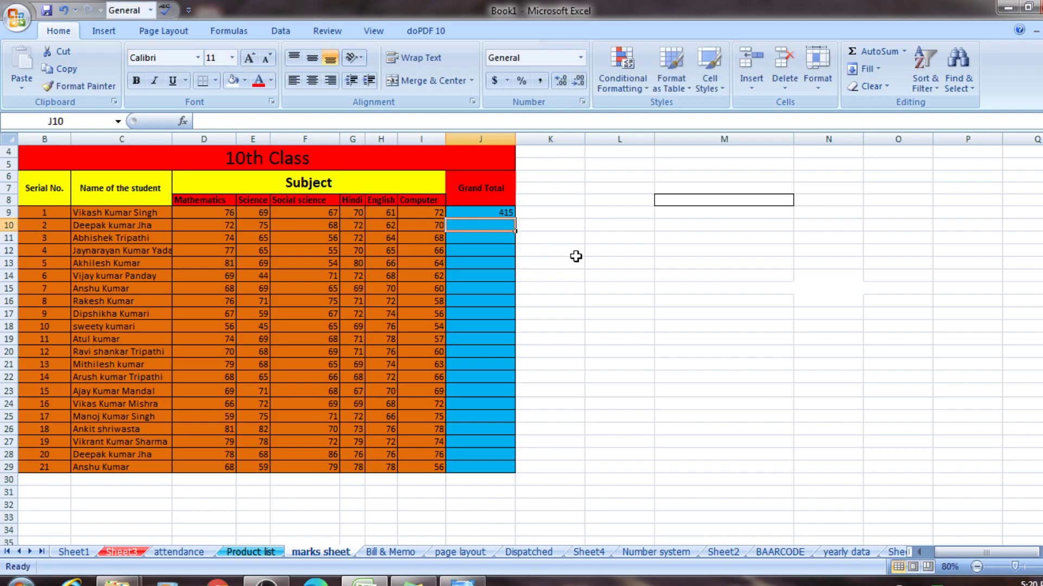
Step: Delete J9's hand-built total and reselect J9
click(575, 255)
click(498, 212)
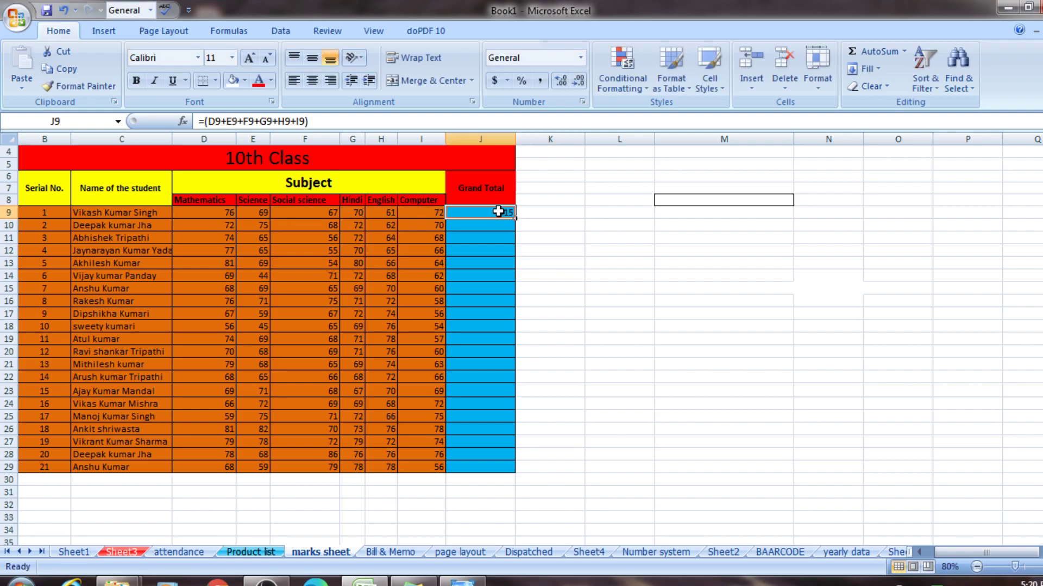
key(Delete)
click(695, 300)
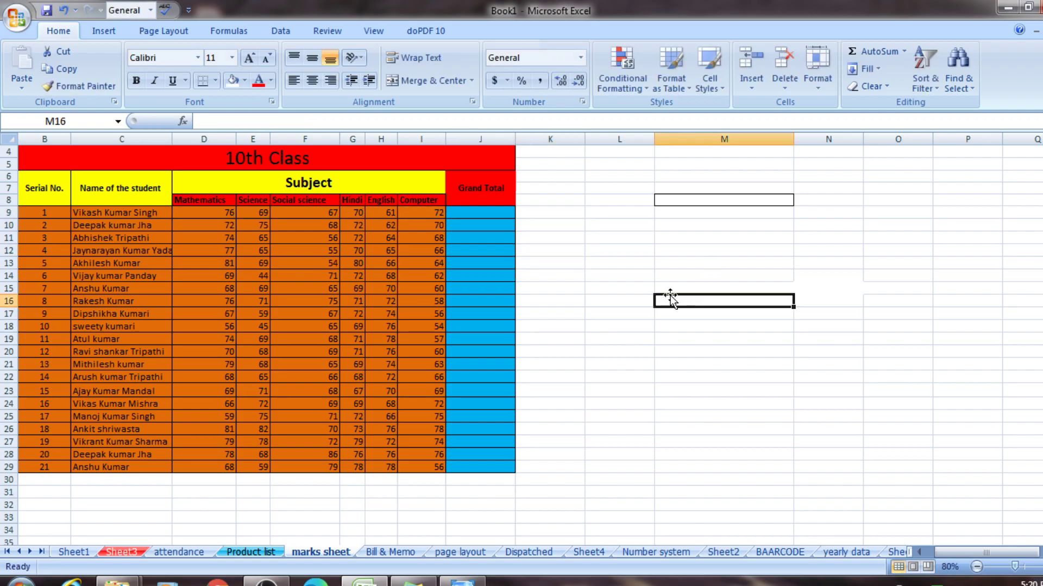
click(466, 212)
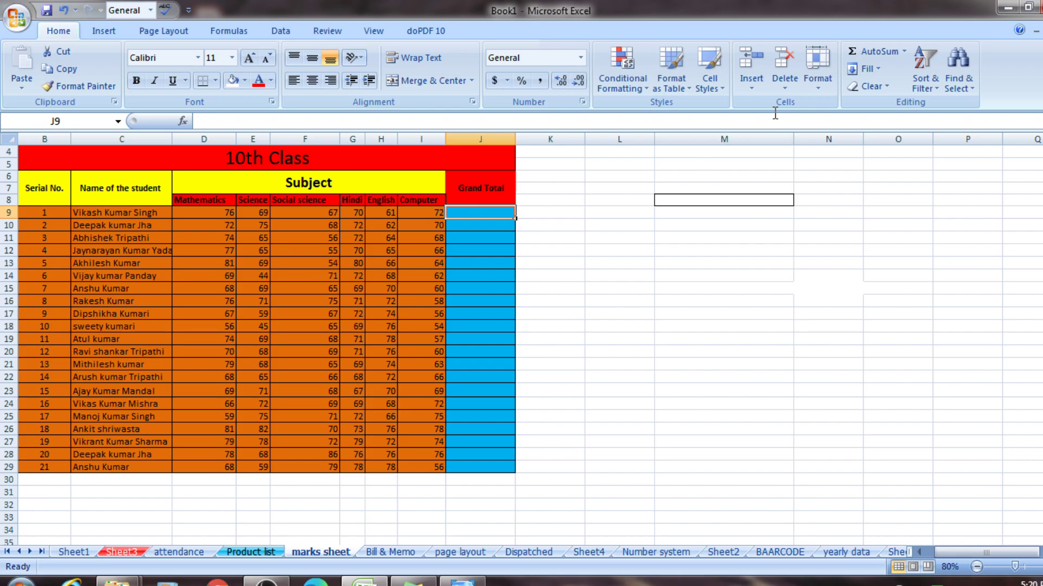
Step: Insert an AutoSum total =SUM(D9:I9) in J9, giving 415
click(903, 53)
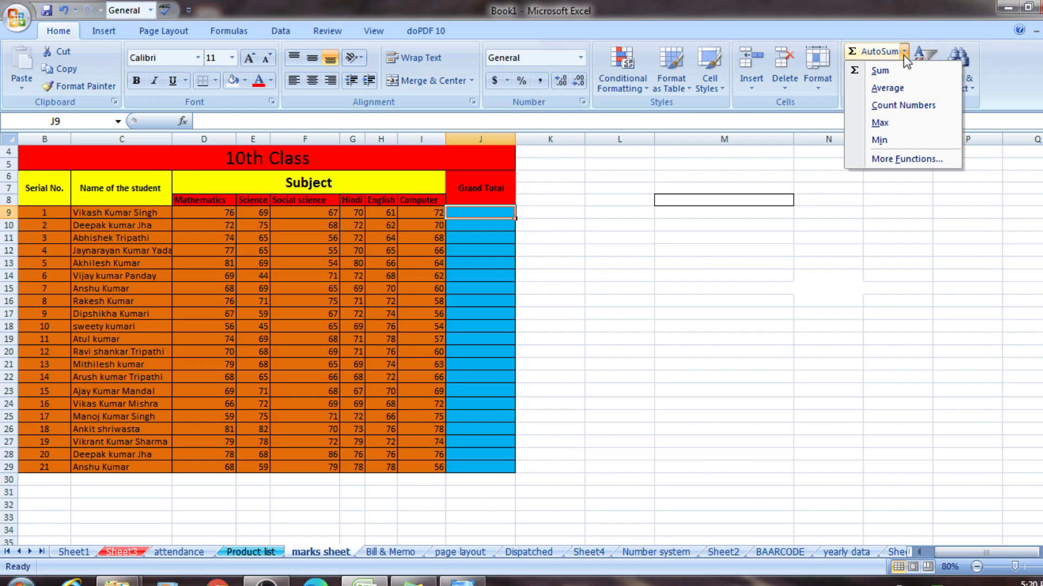
click(895, 73)
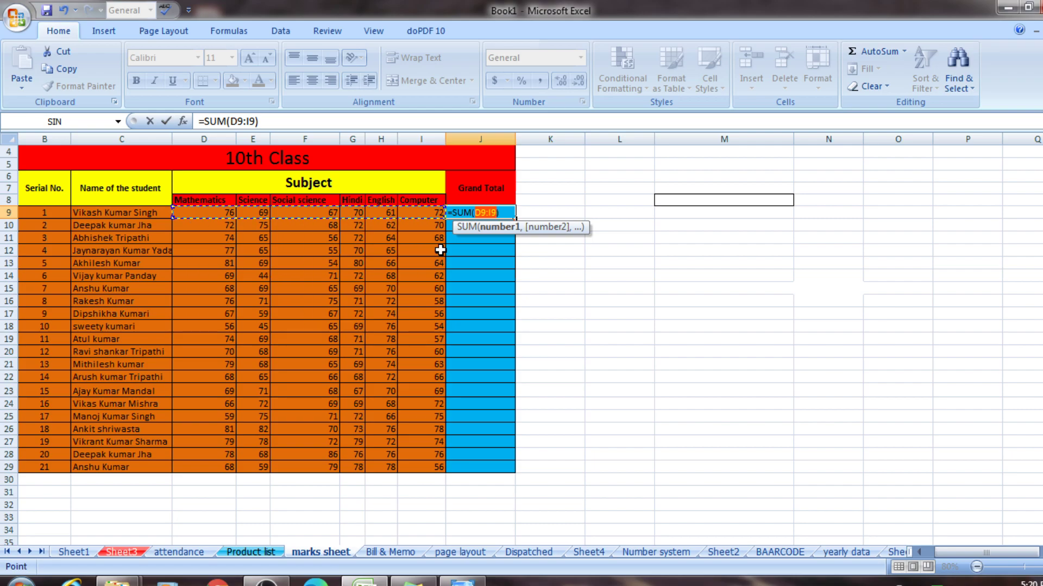
key(Return)
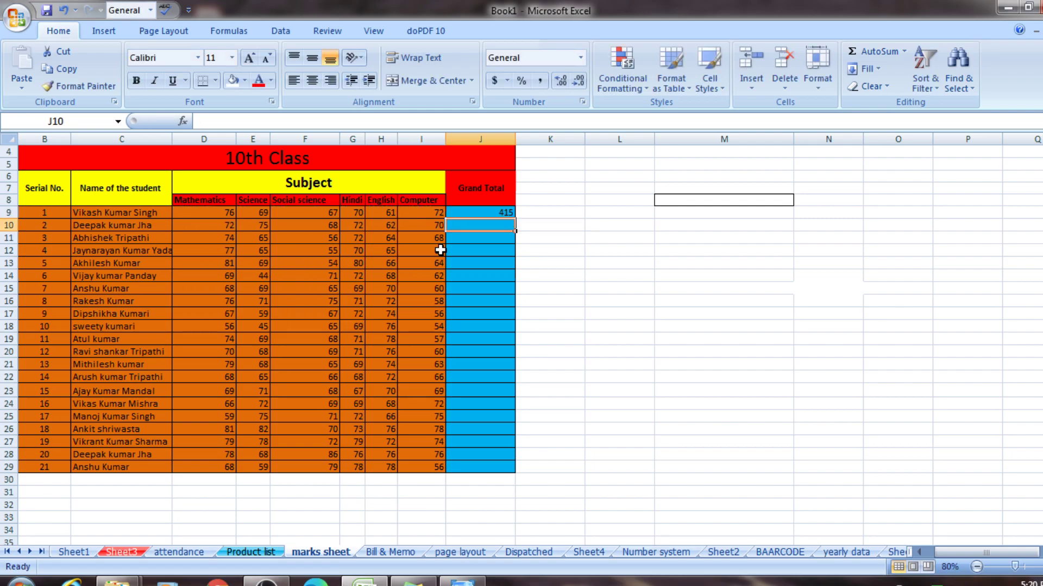
Step: Fill J9's SUM formula down to J29 for every student
click(711, 237)
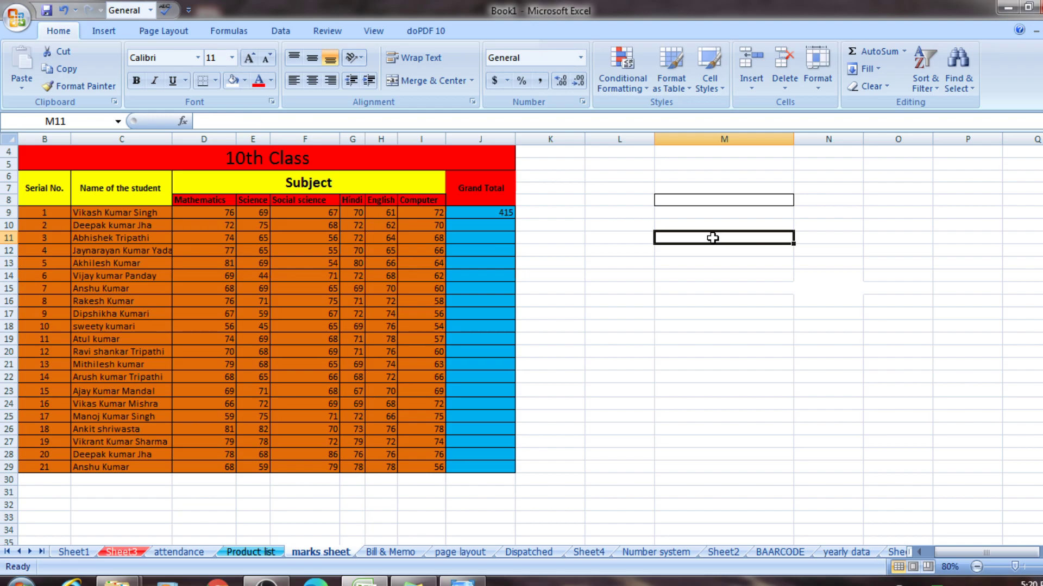
click(469, 227)
click(502, 212)
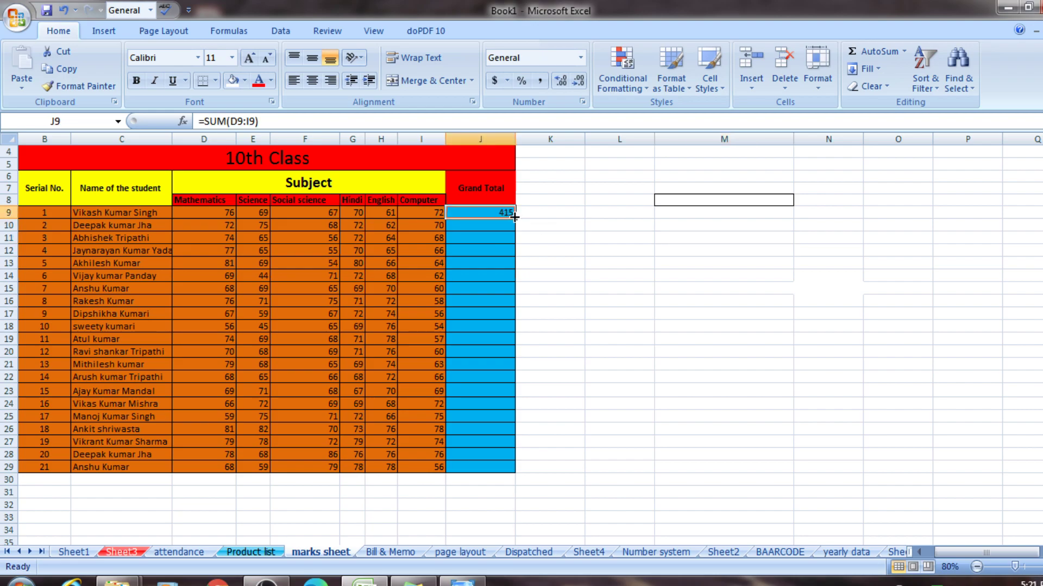
drag(517, 220, 510, 474)
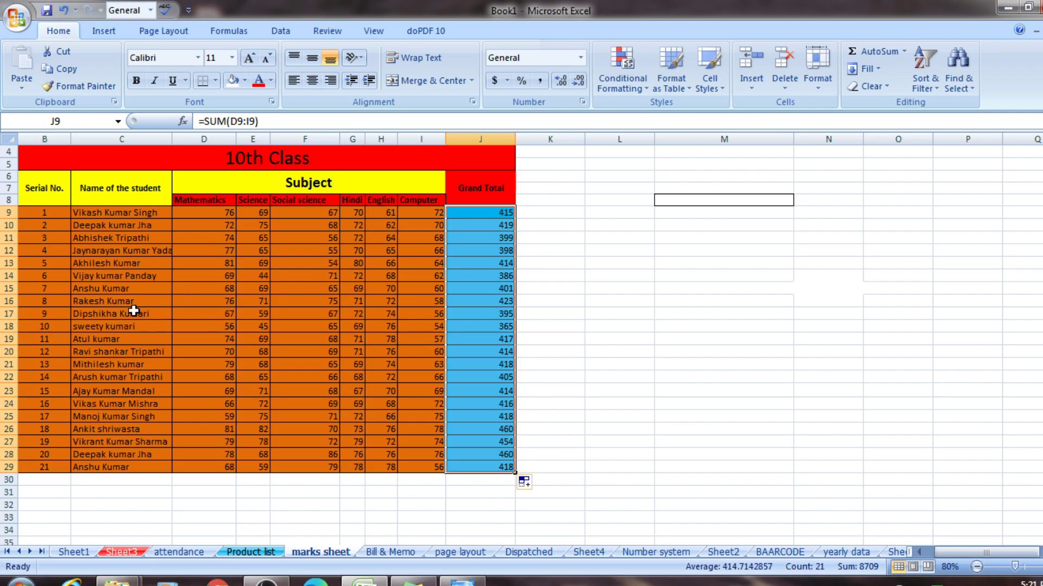
click(193, 303)
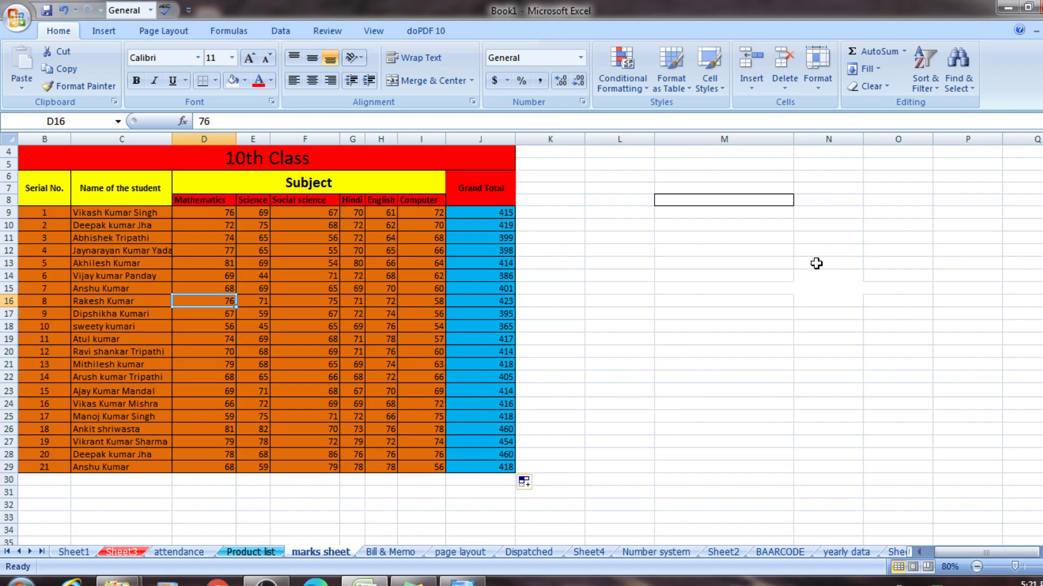
Step: Label cell B30 'Total' for the totals row
click(469, 480)
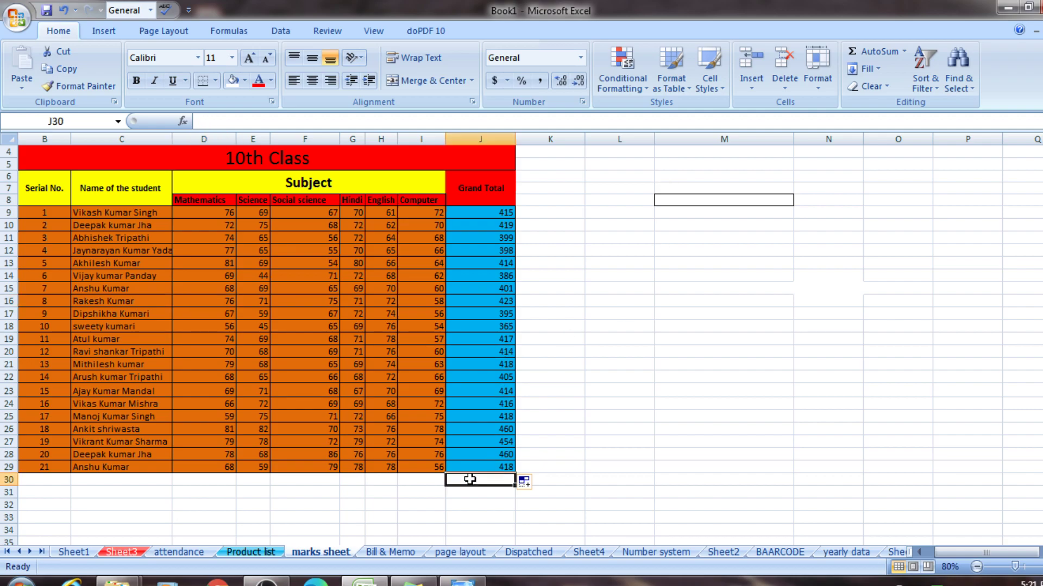
click(95, 483)
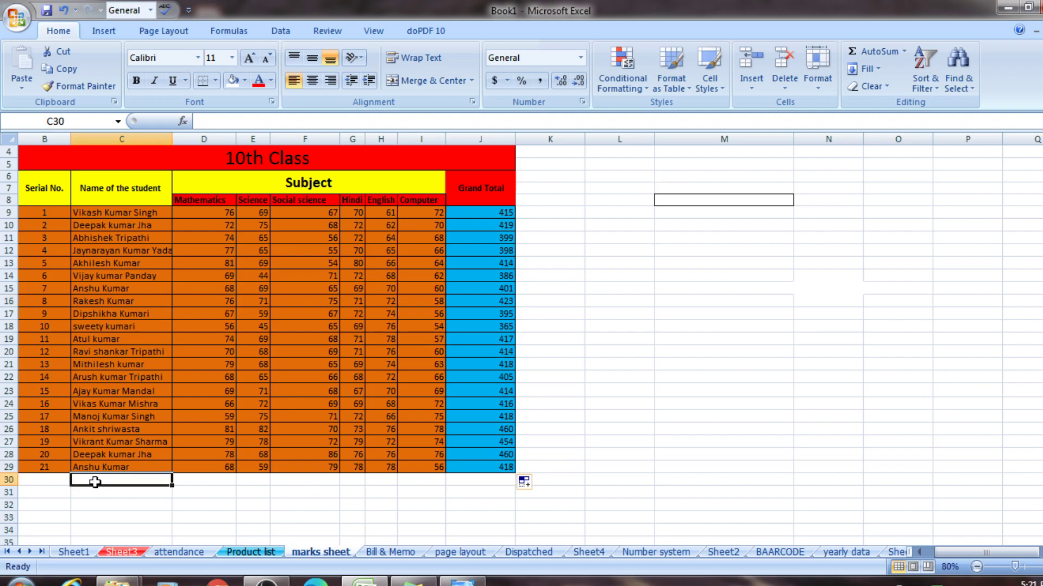
click(44, 478)
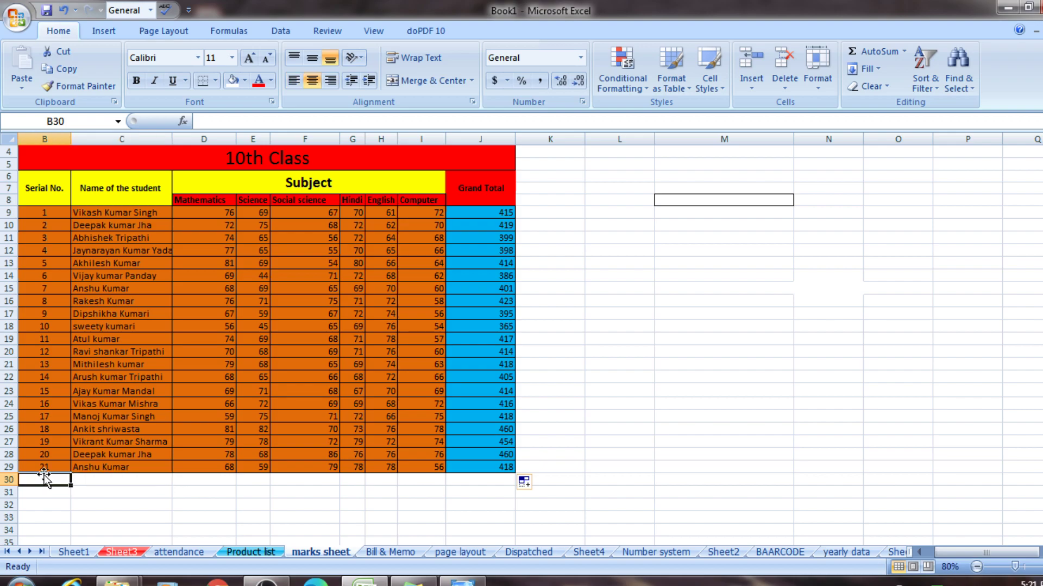
text(t)
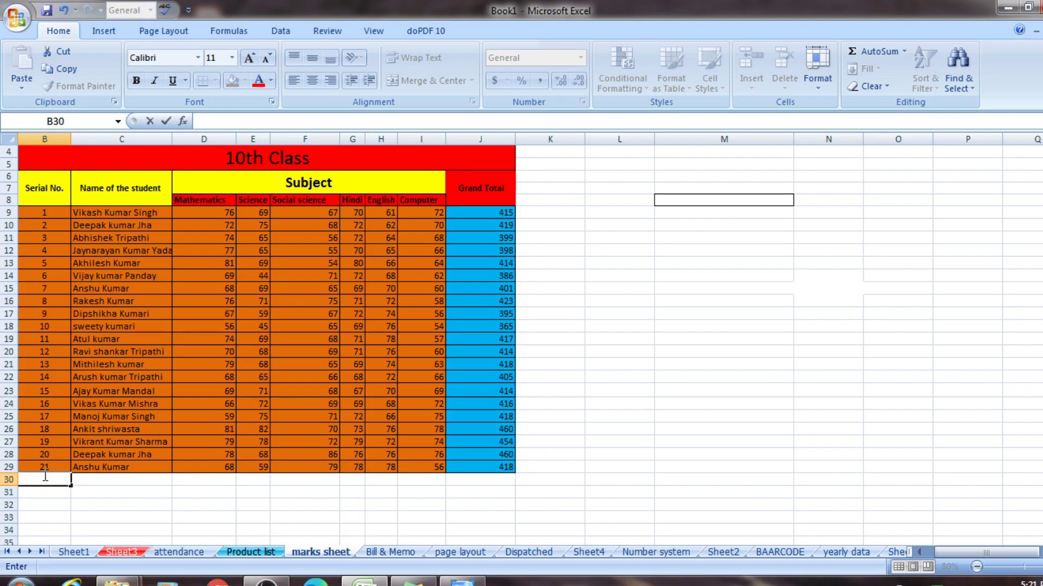
text(Total)
Step: Apply All Borders to B30:J30 beneath the marks table
mouse_move(28, 479)
mouse_down()
mouse_move(461, 505)
mouse_move(492, 480)
mouse_up()
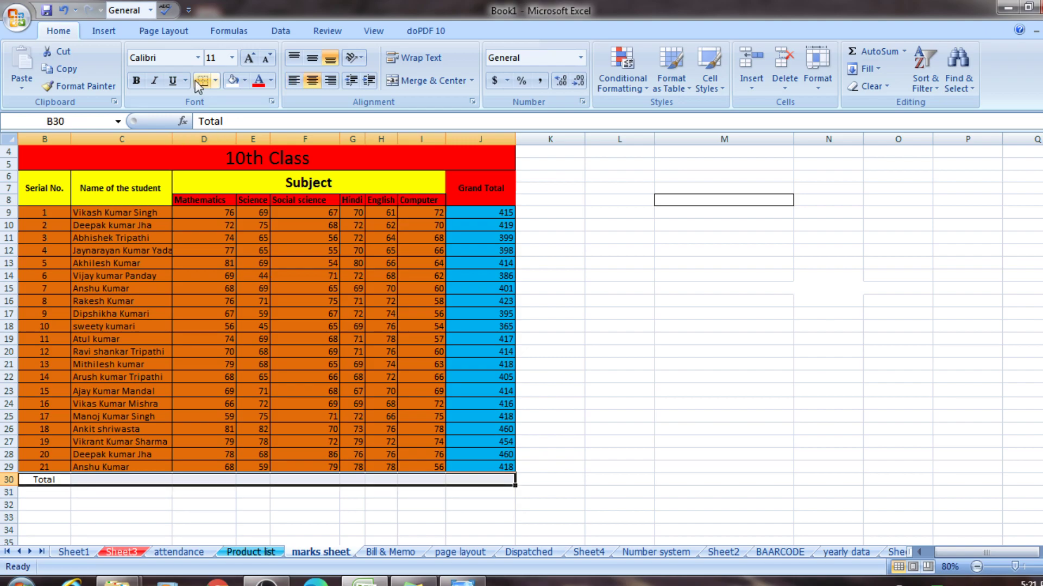
click(215, 81)
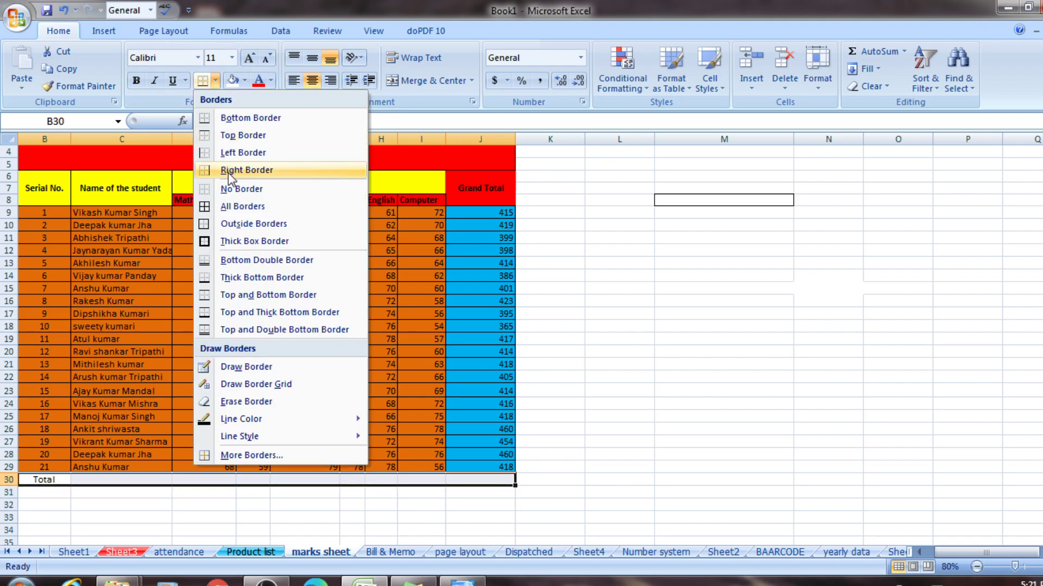
click(226, 208)
click(696, 328)
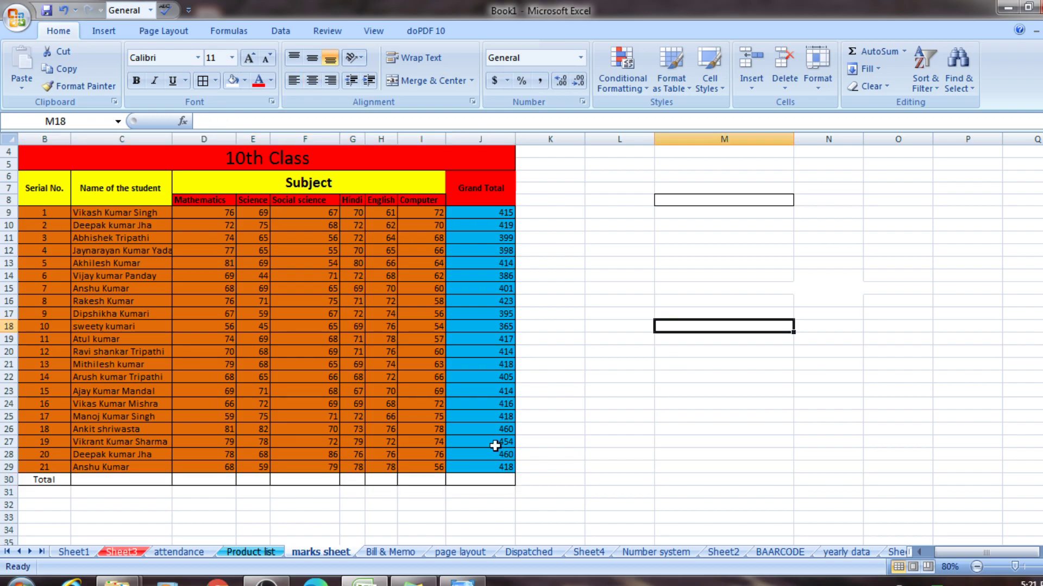
click(486, 482)
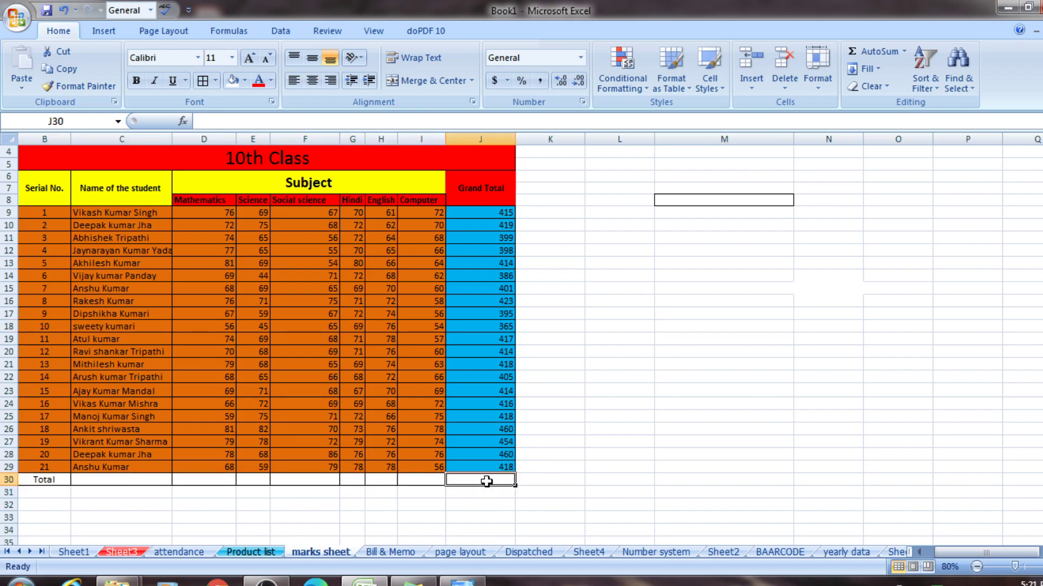
drag(487, 213, 504, 427)
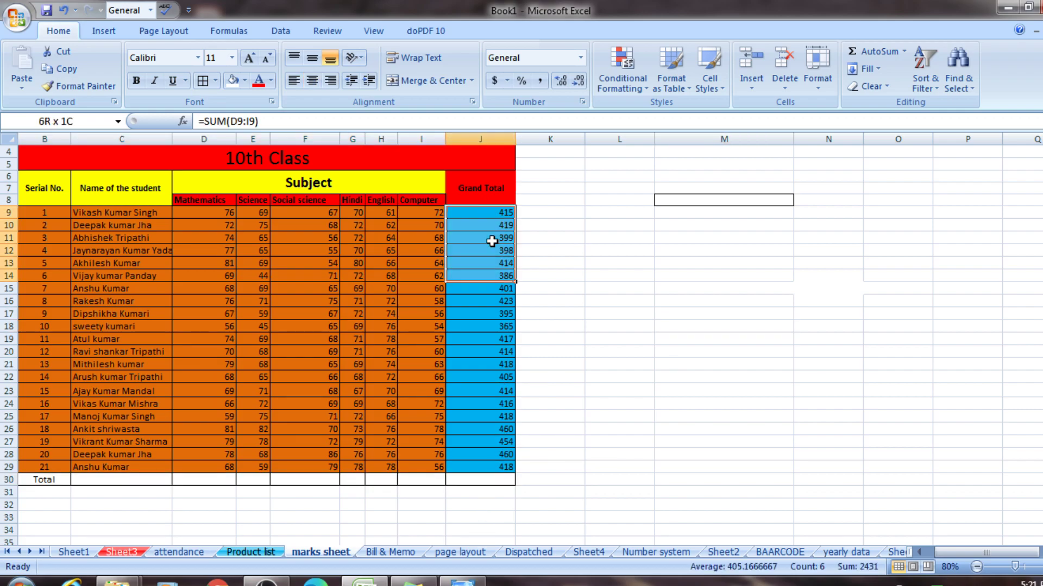
click(591, 417)
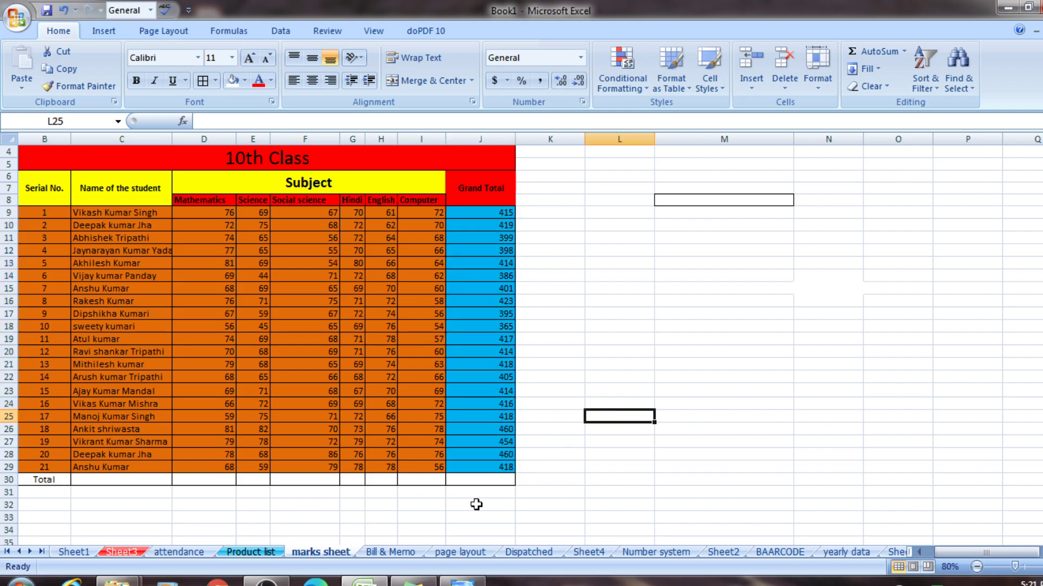
click(486, 482)
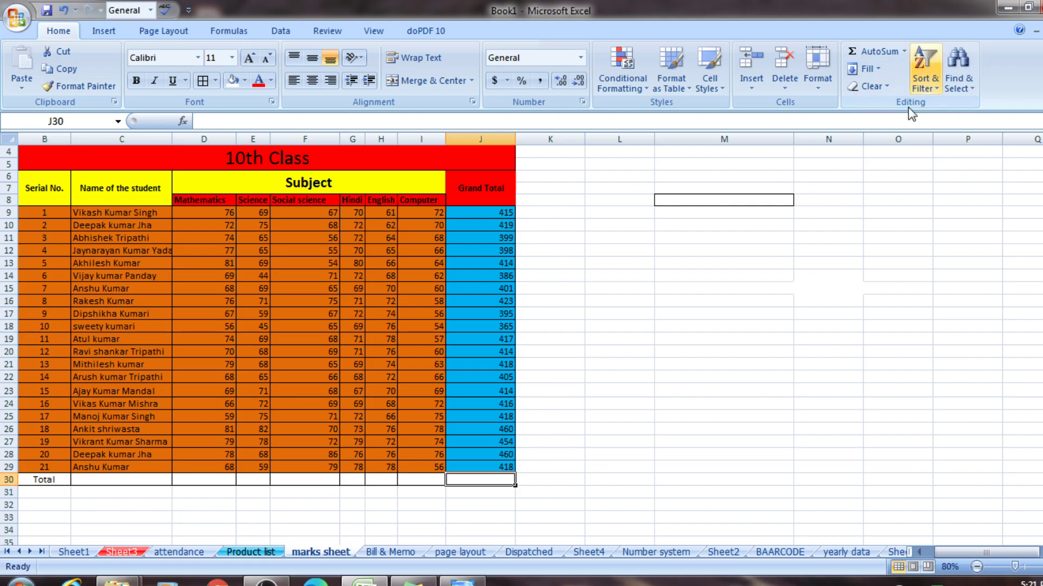
click(904, 51)
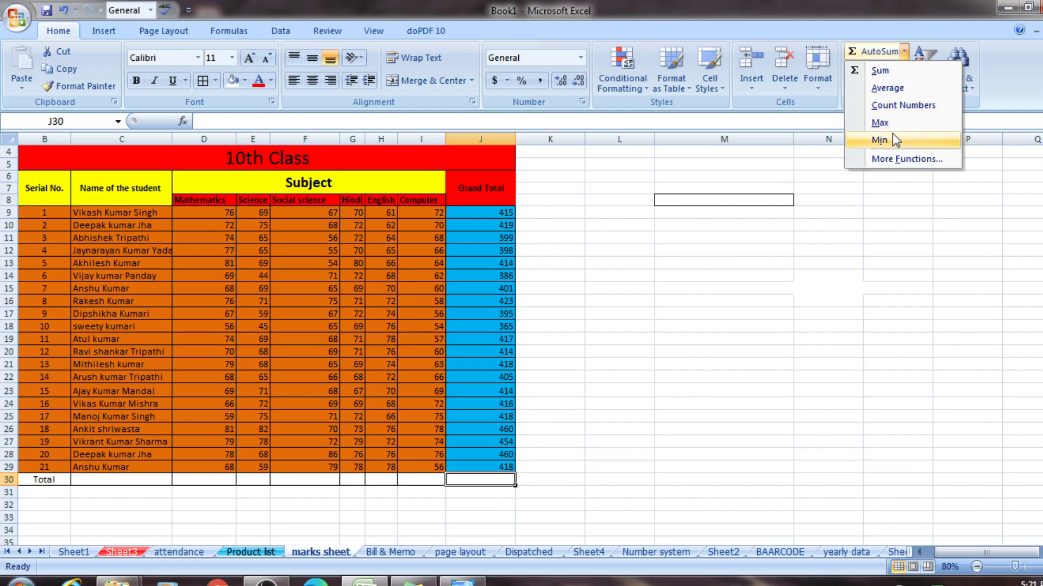
click(885, 73)
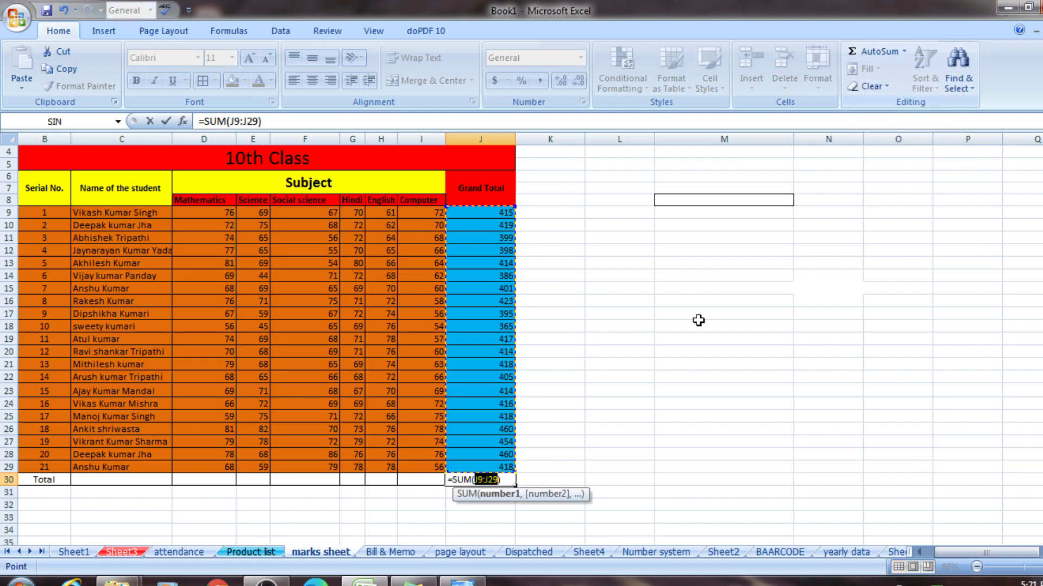
key(Return)
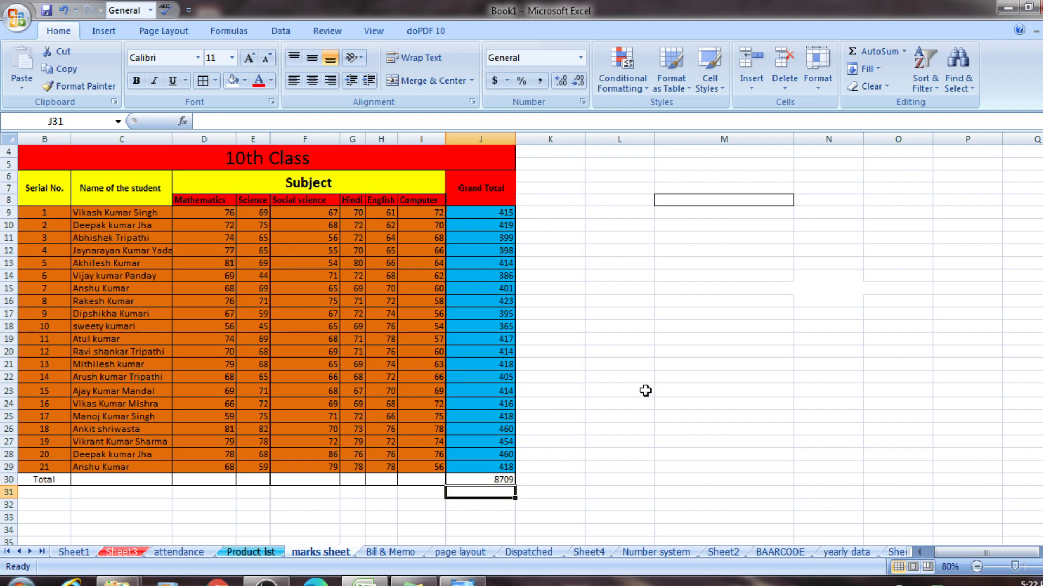
click(481, 479)
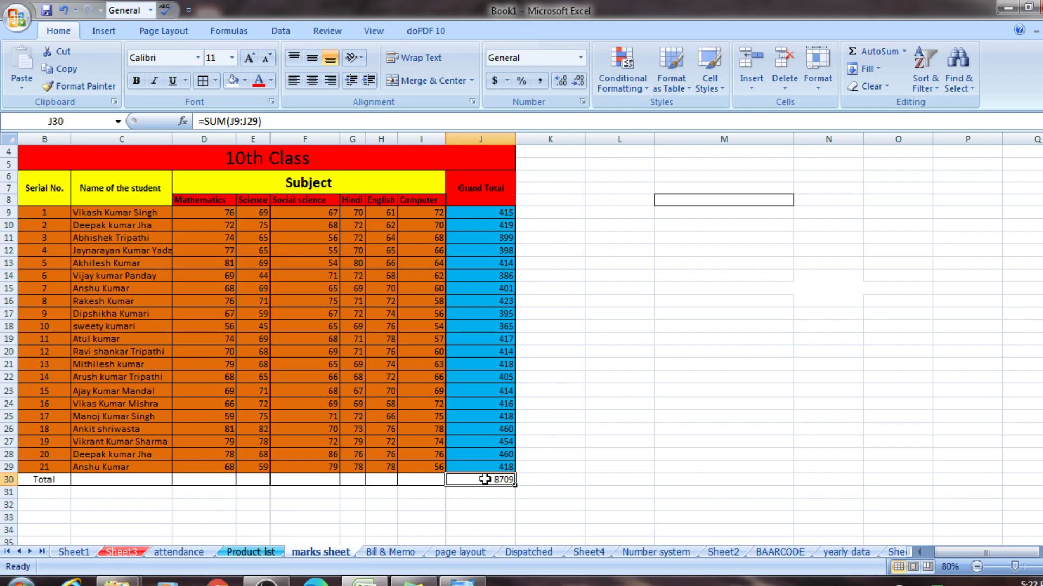
key(BackSpace)
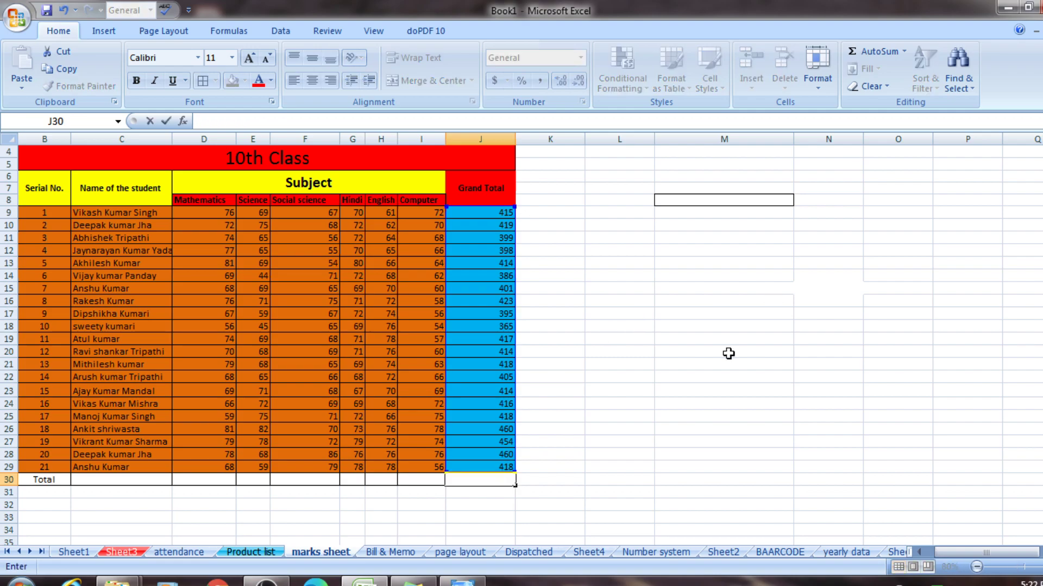
click(481, 476)
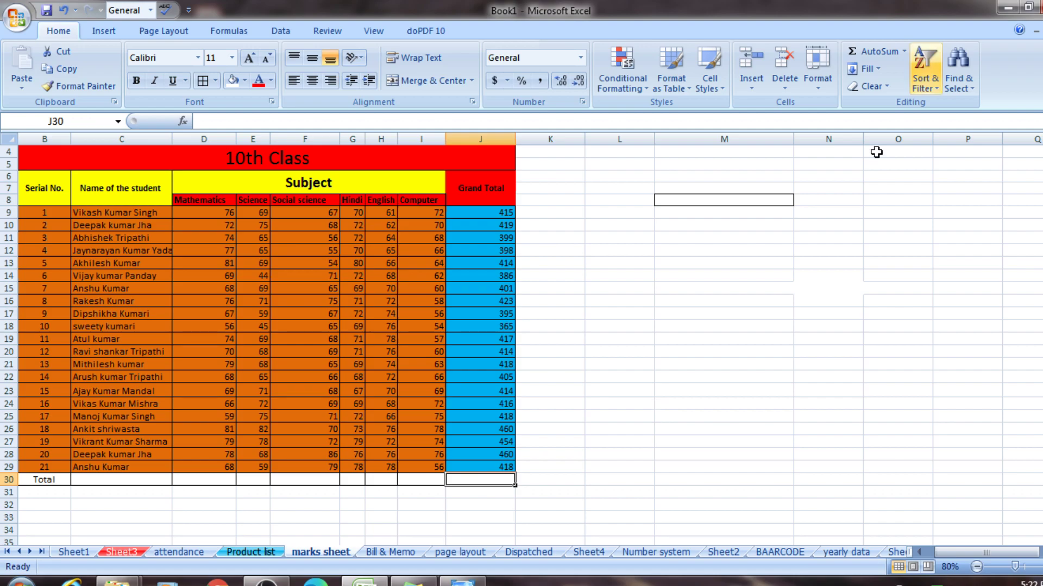
click(904, 55)
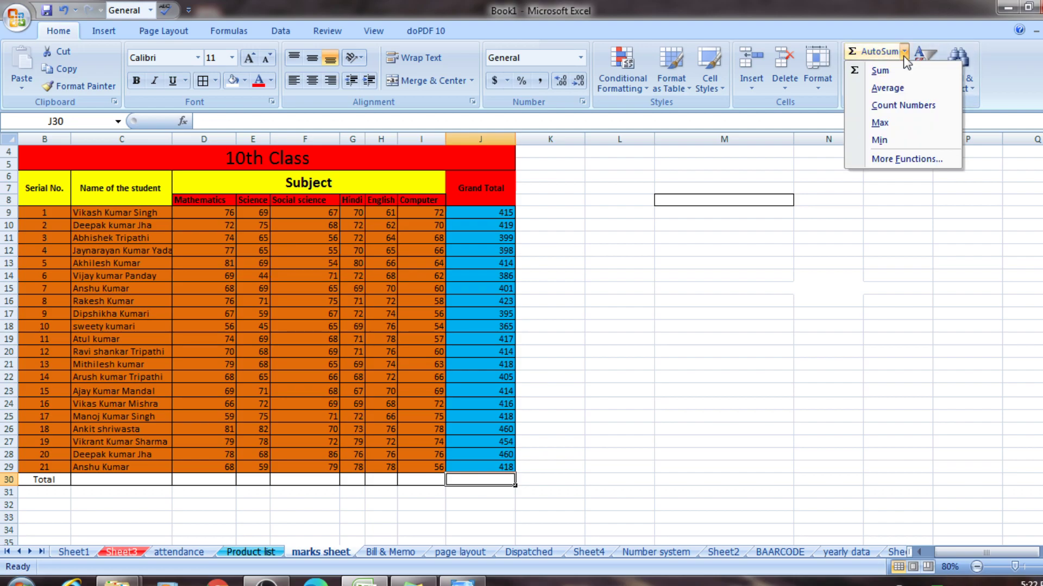
click(891, 88)
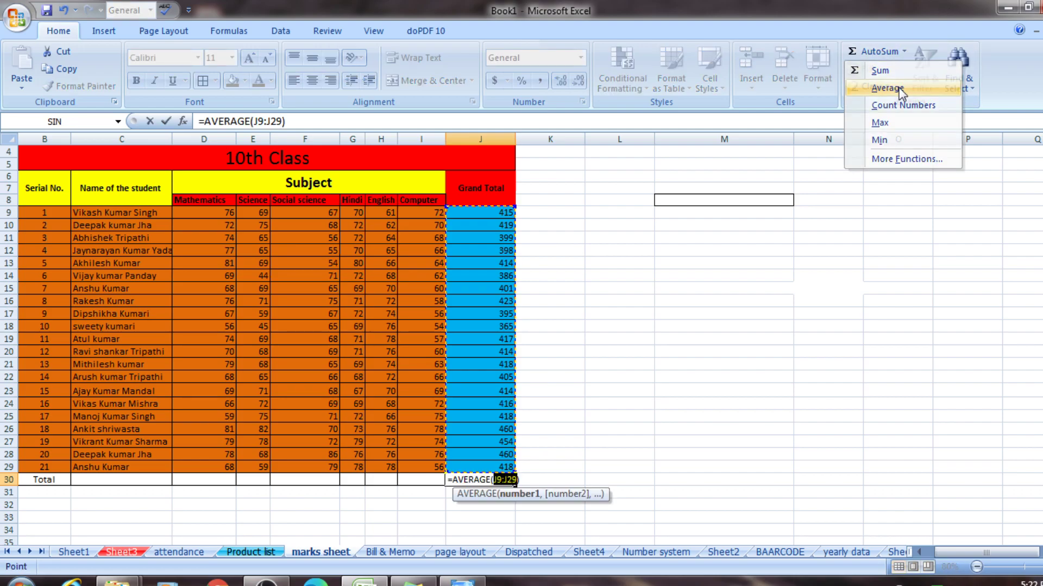
key(Return)
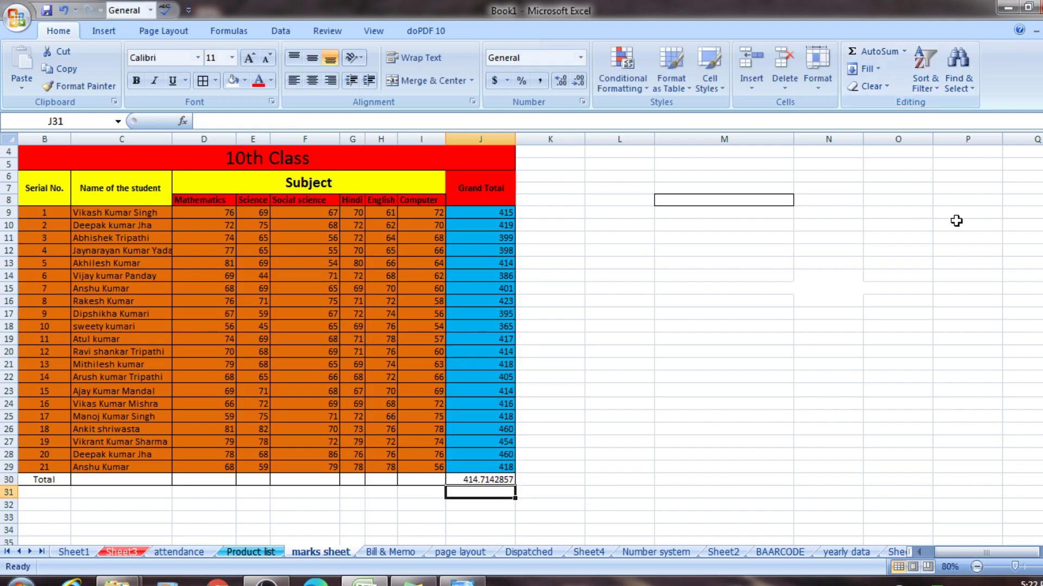
click(485, 480)
key(Delete)
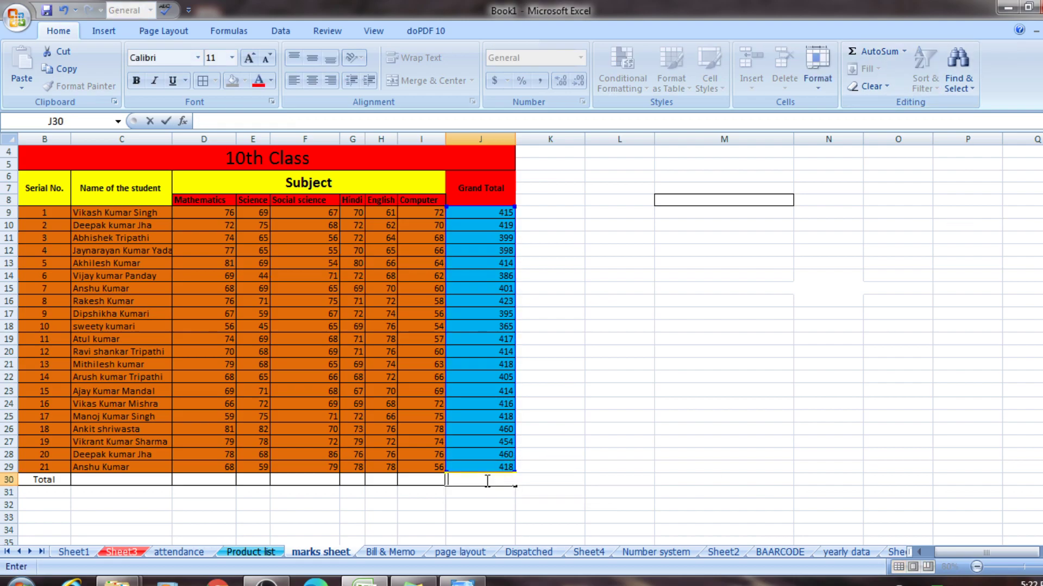
click(710, 429)
click(492, 480)
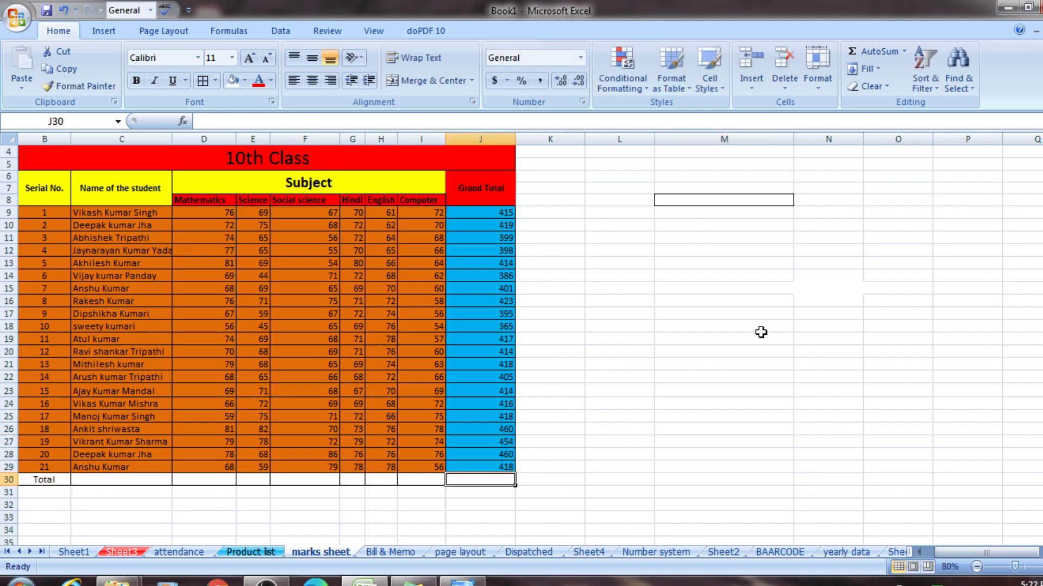
click(904, 51)
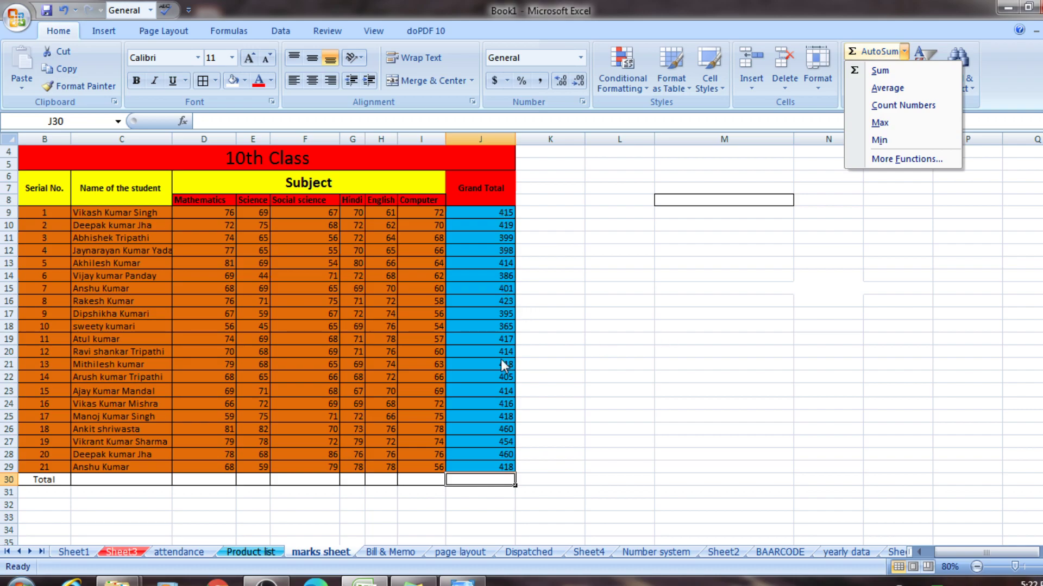
click(885, 122)
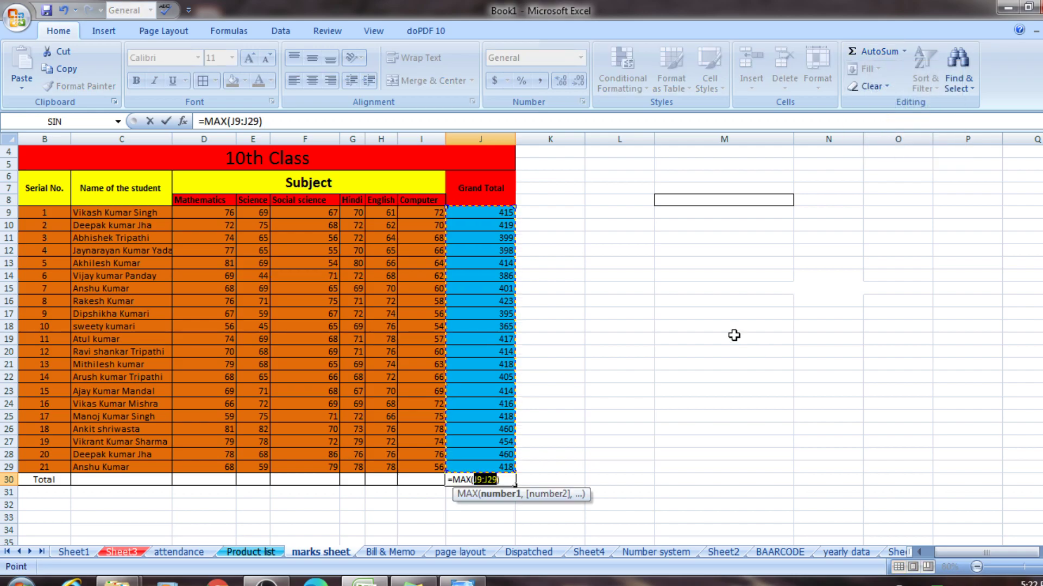
key(Return)
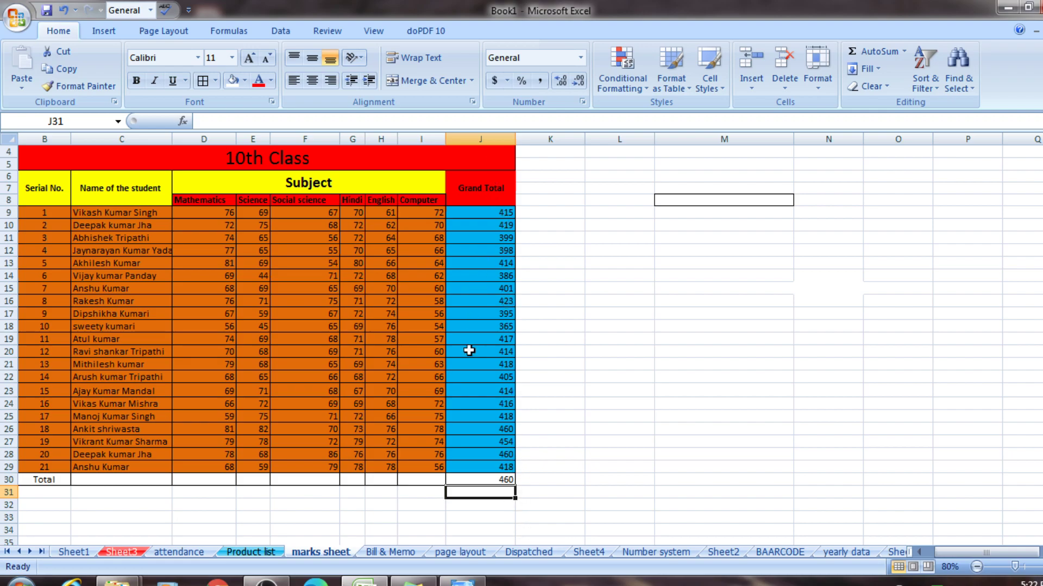
click(495, 432)
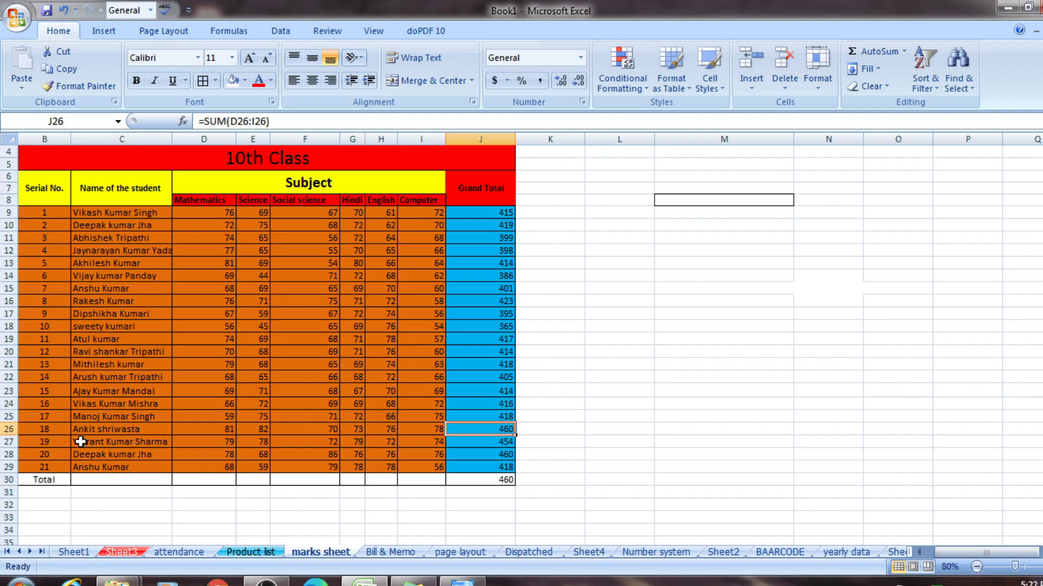
click(501, 479)
key(BackSpace)
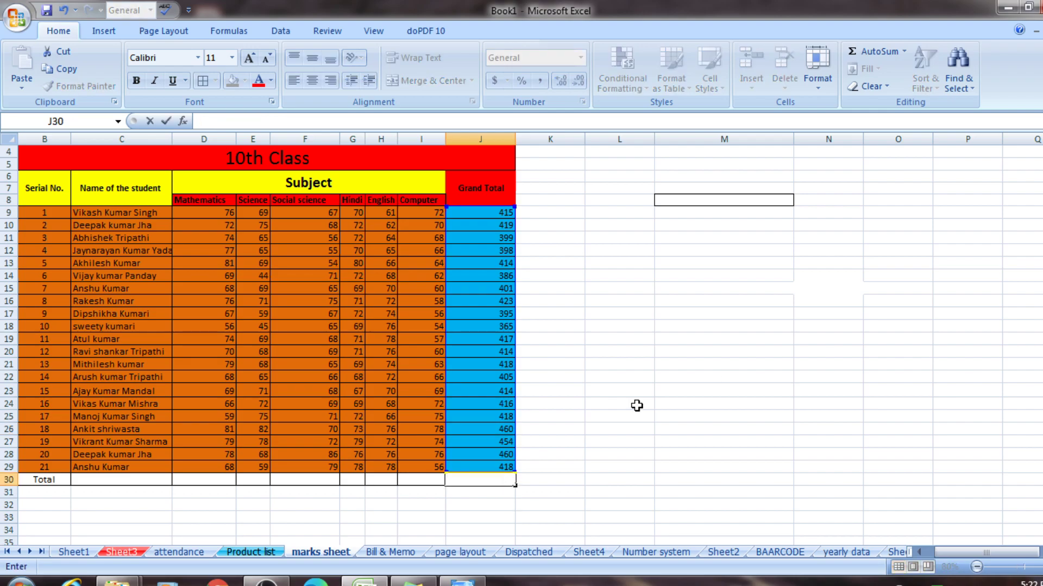
Step: Try a MIN formula on the Grand Total column in J30, then clear its 365 result
click(735, 379)
click(482, 478)
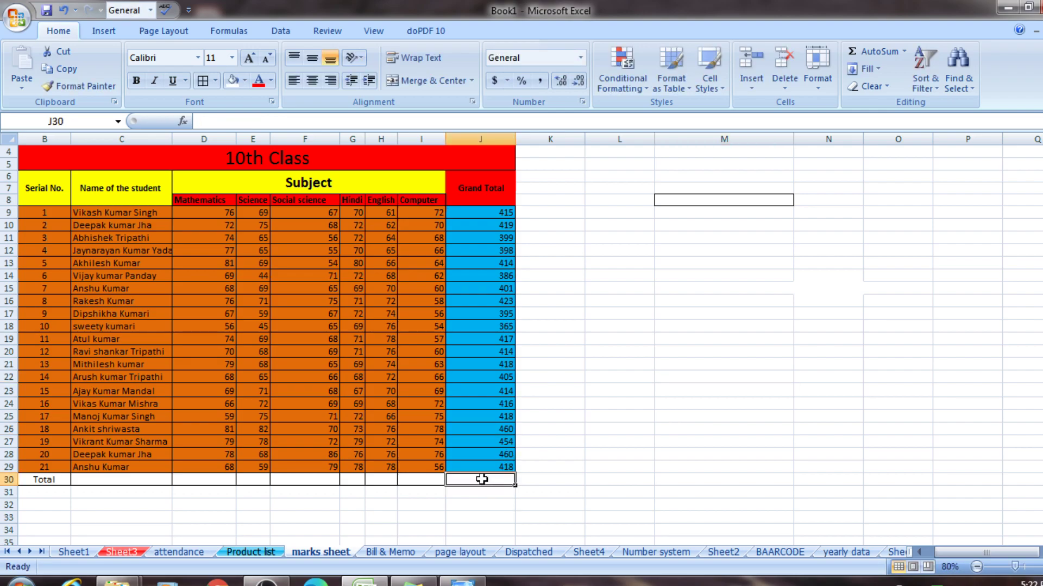
click(903, 51)
click(878, 140)
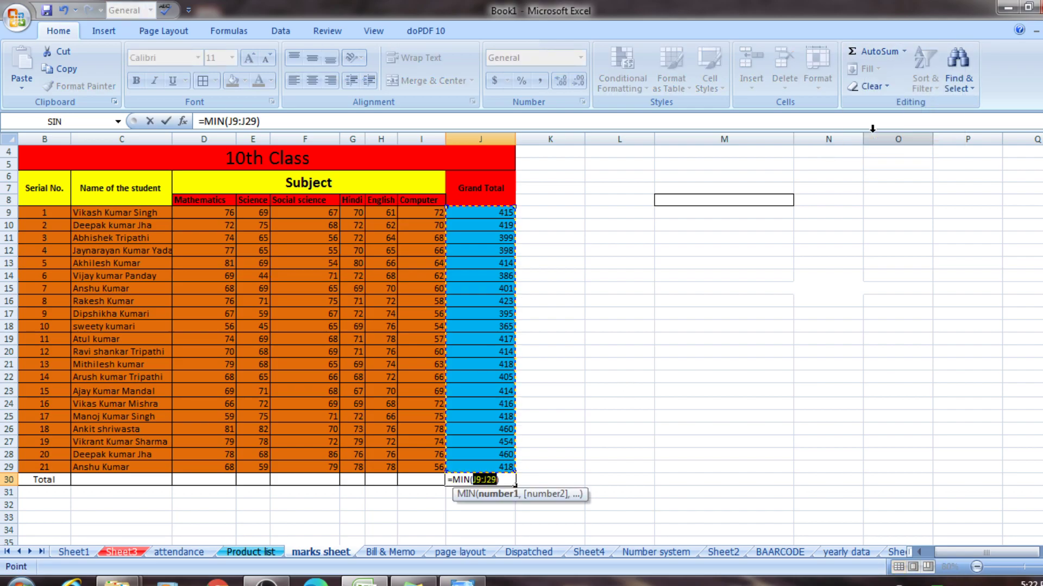
key(Return)
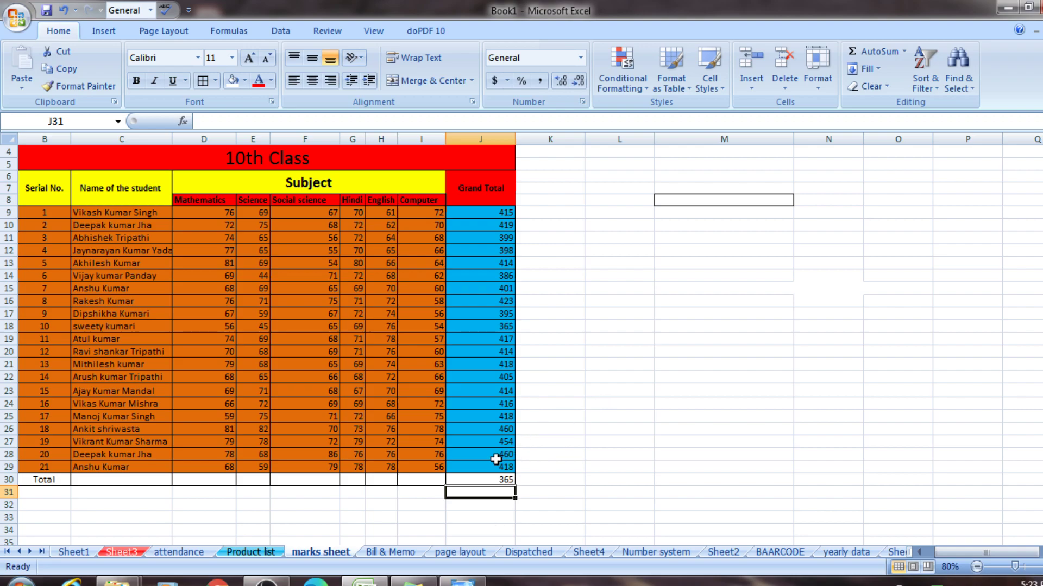
text(=)
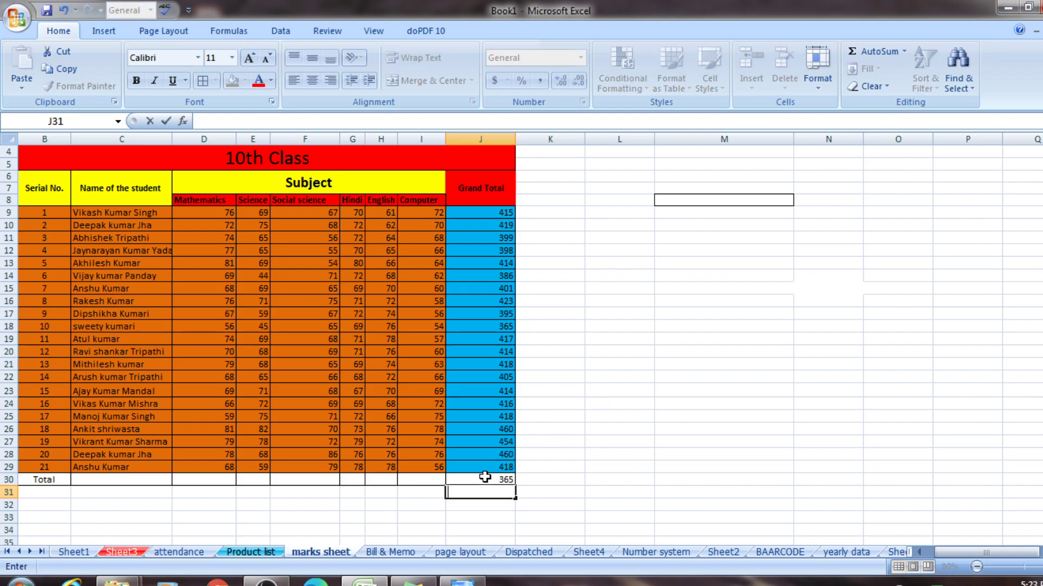
click(485, 478)
key(BackSpace)
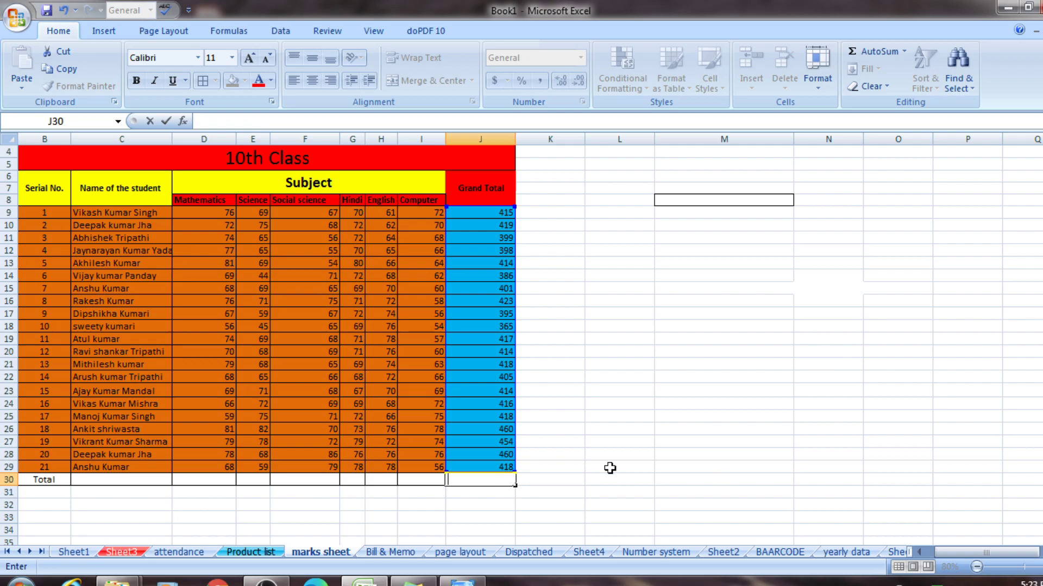
Step: Start a Count Numbers formula in C30 beside the Total label
click(109, 482)
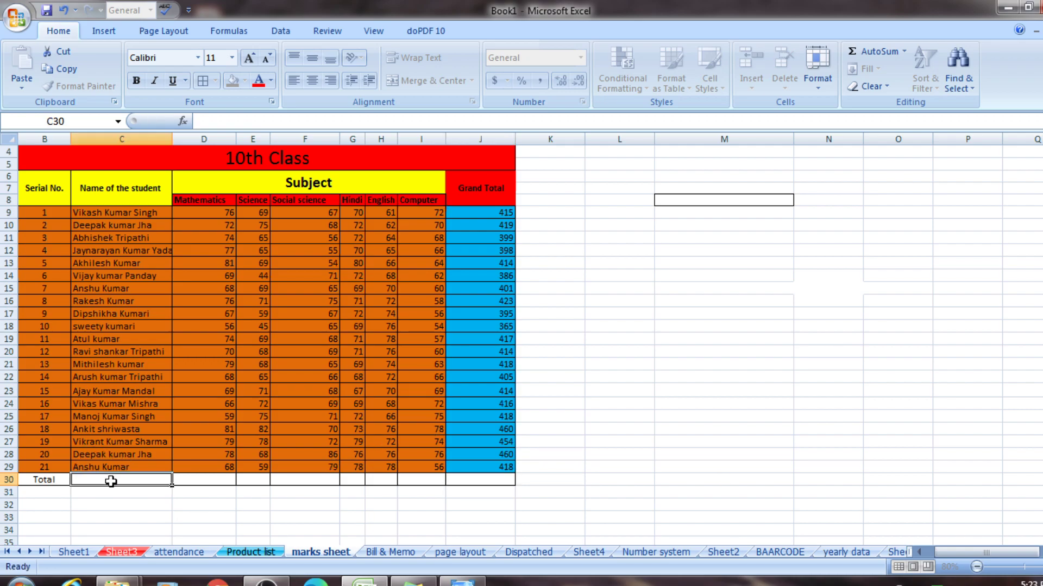
click(904, 51)
click(901, 105)
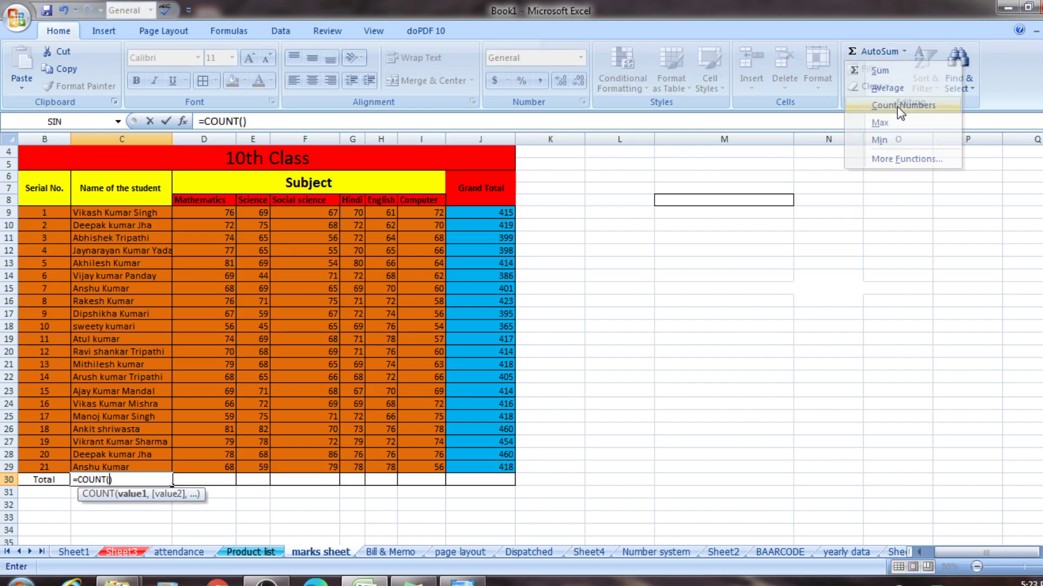
Step: Confirm a COUNT in C30 that uses K18, then clear it
click(542, 321)
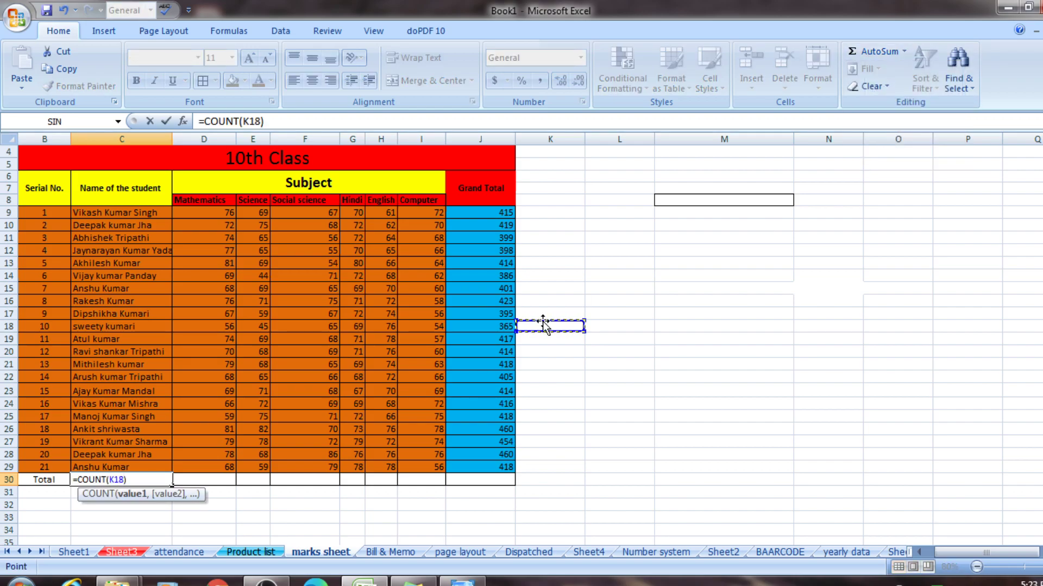
key(Return)
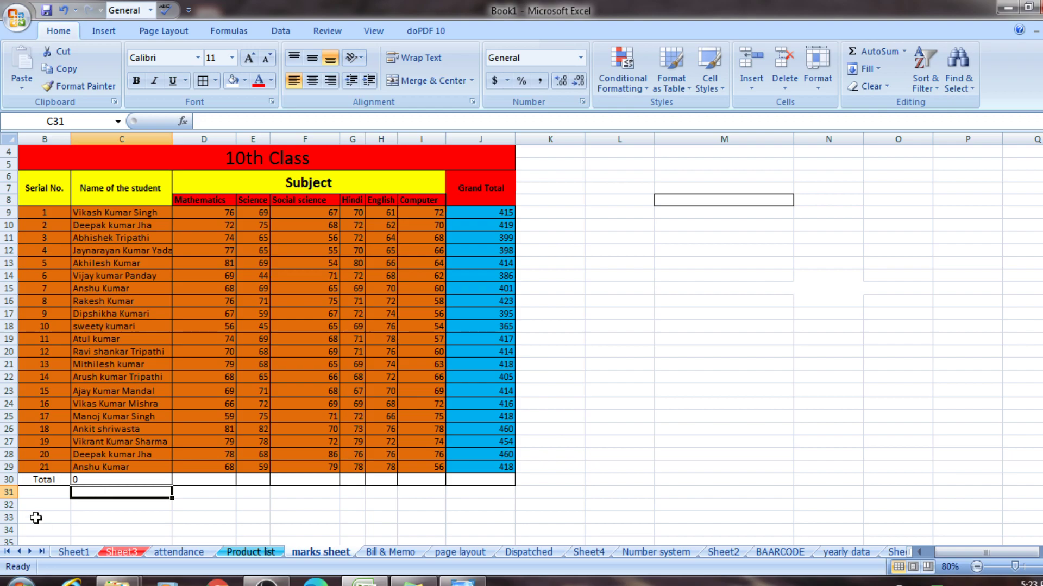
click(99, 482)
key(BackSpace)
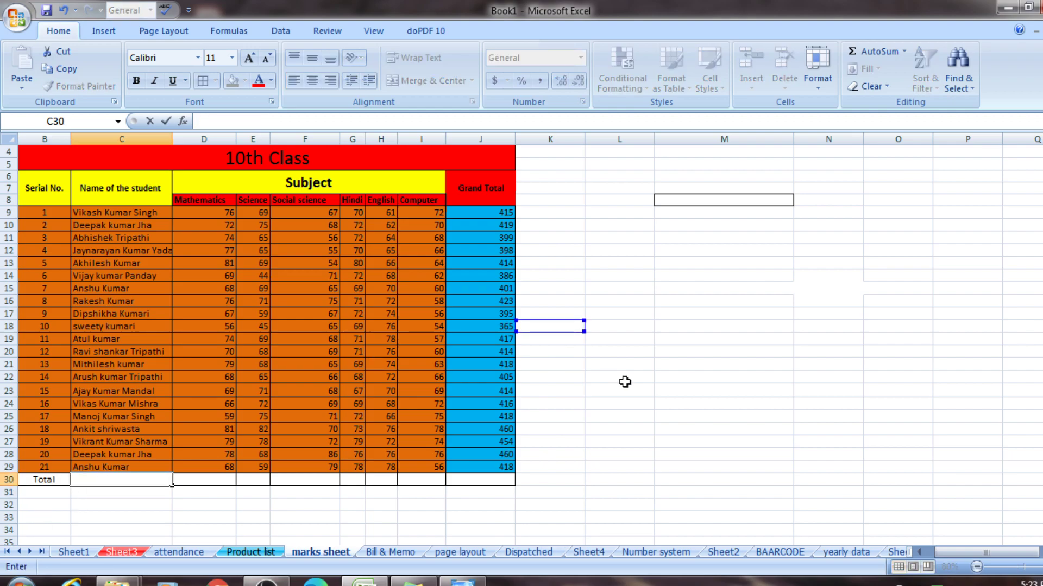
click(625, 387)
Step: Enter =COUNT(C9:C29) in C30, which returns 0 because the names are text
click(103, 484)
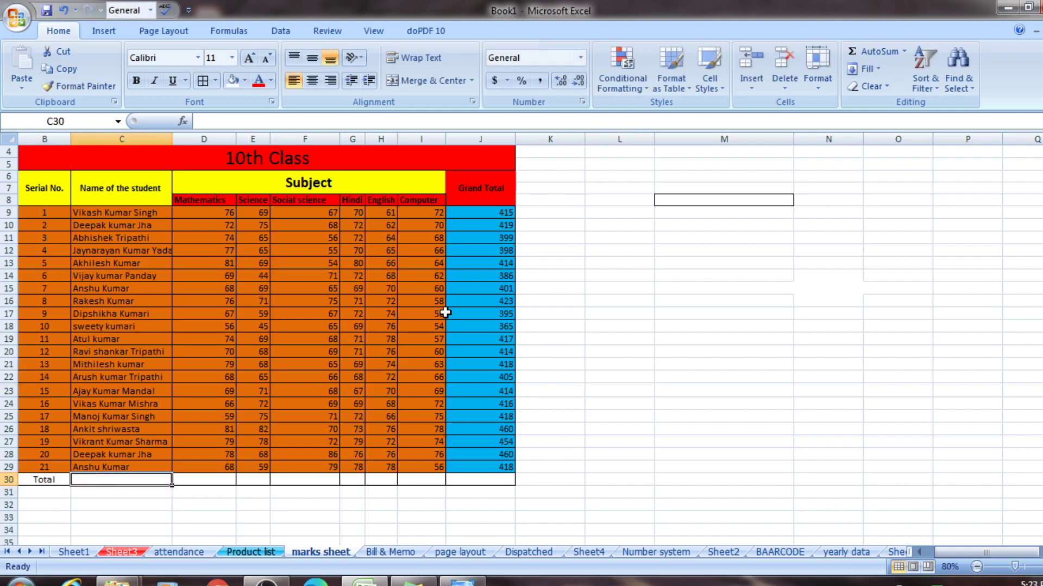
click(904, 51)
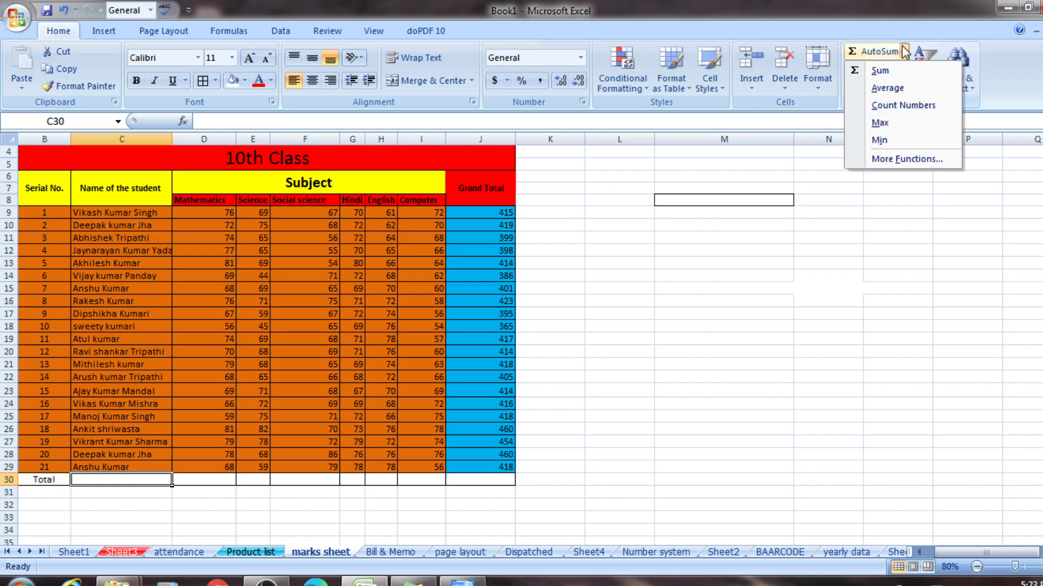
click(891, 106)
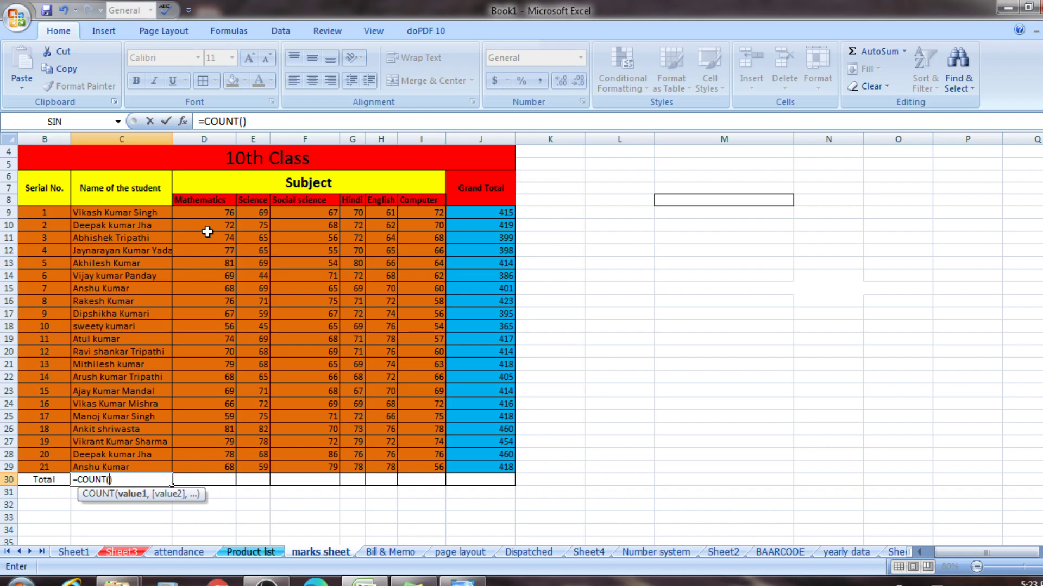
drag(144, 212, 125, 471)
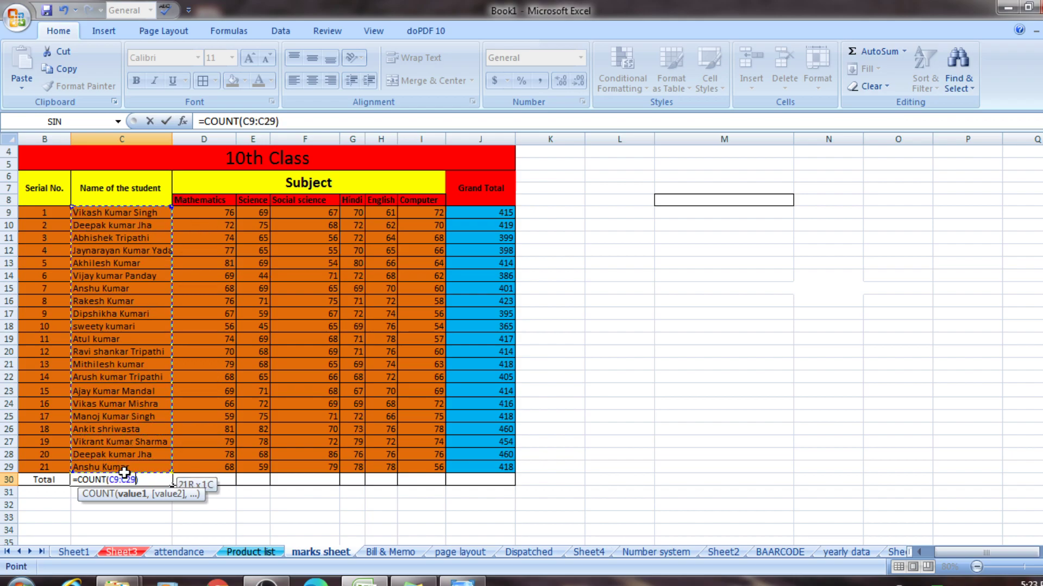
key(Return)
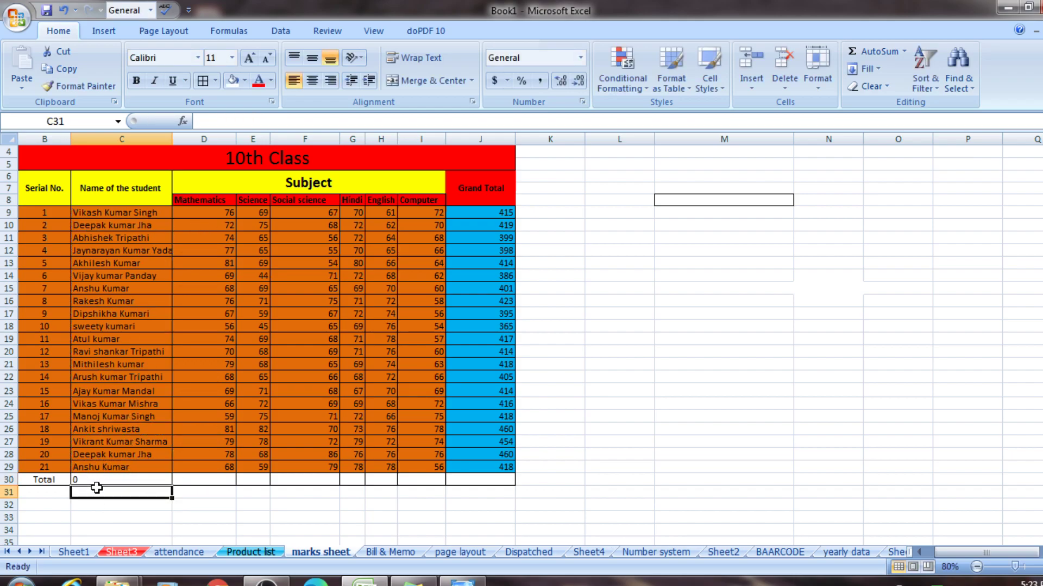
click(94, 480)
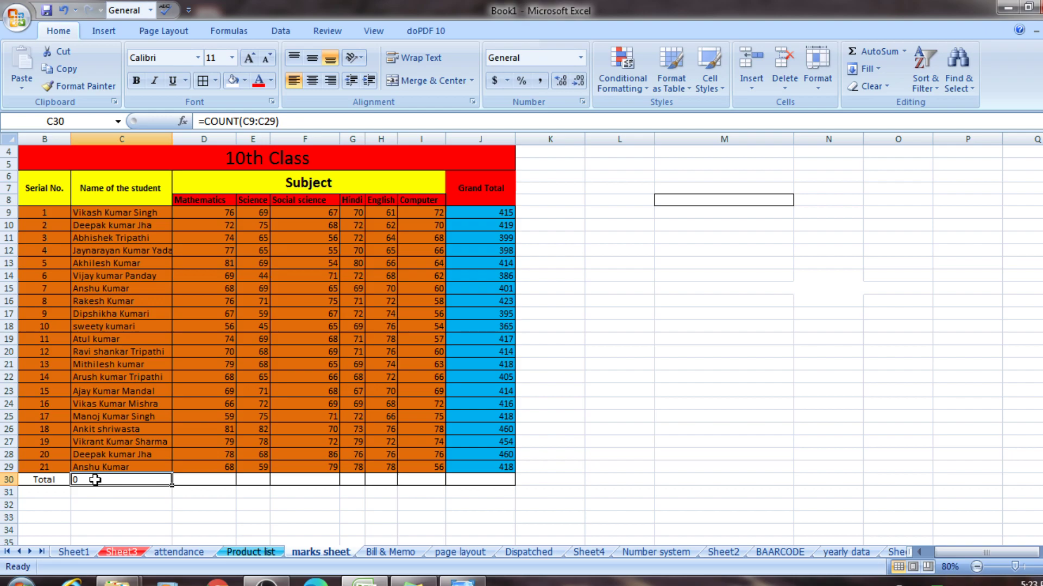
click(432, 516)
Step: Count the Grand Total values J9:J29 in J30, giving 21
drag(484, 212, 482, 453)
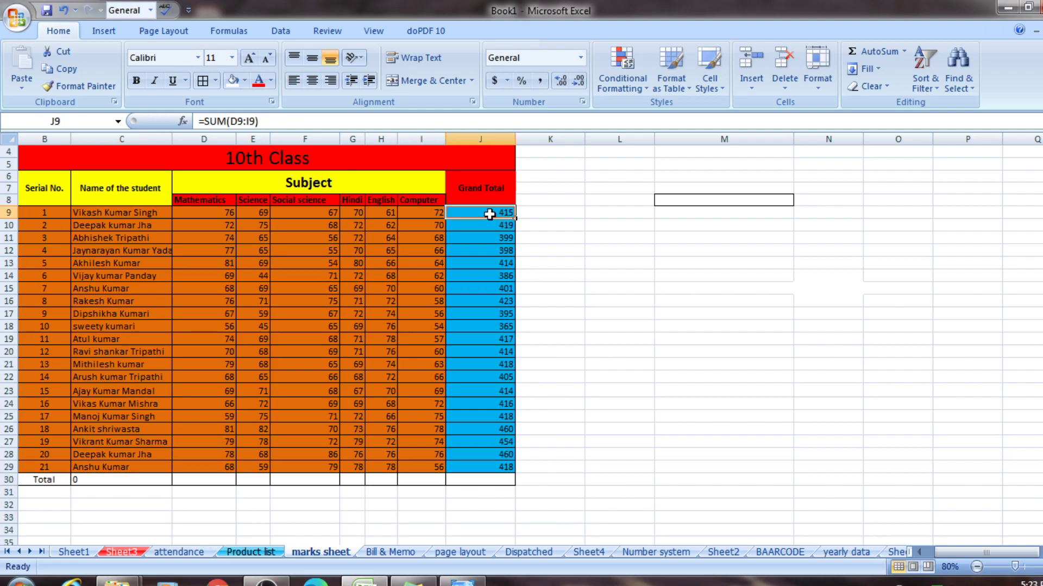
click(469, 482)
click(903, 52)
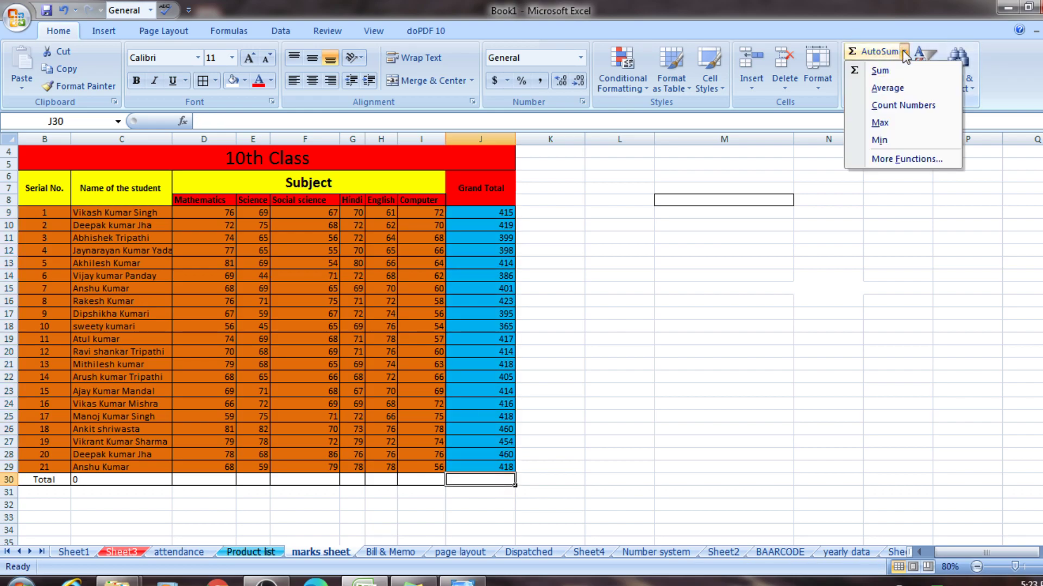
click(891, 106)
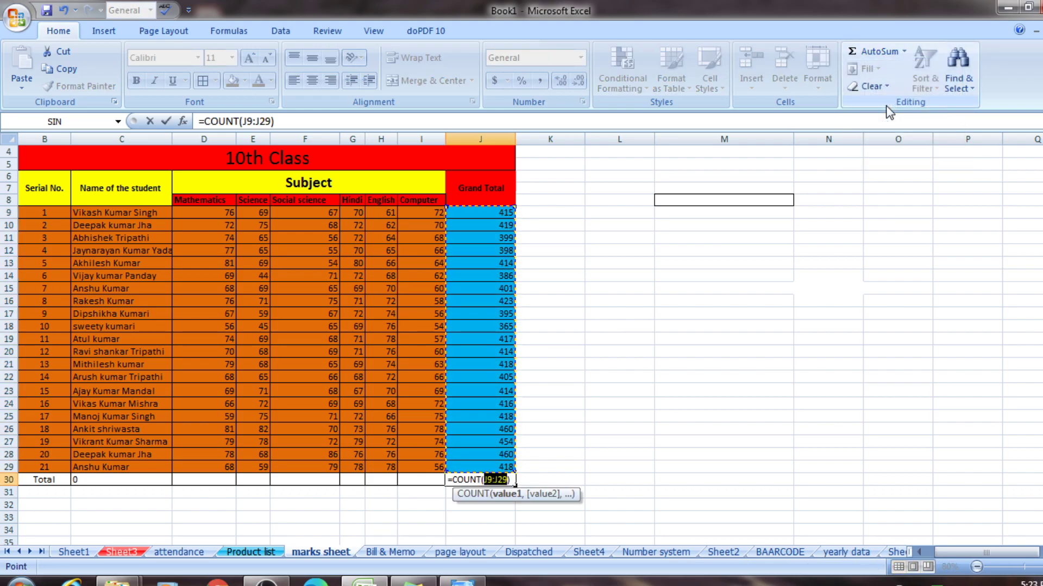
key(Return)
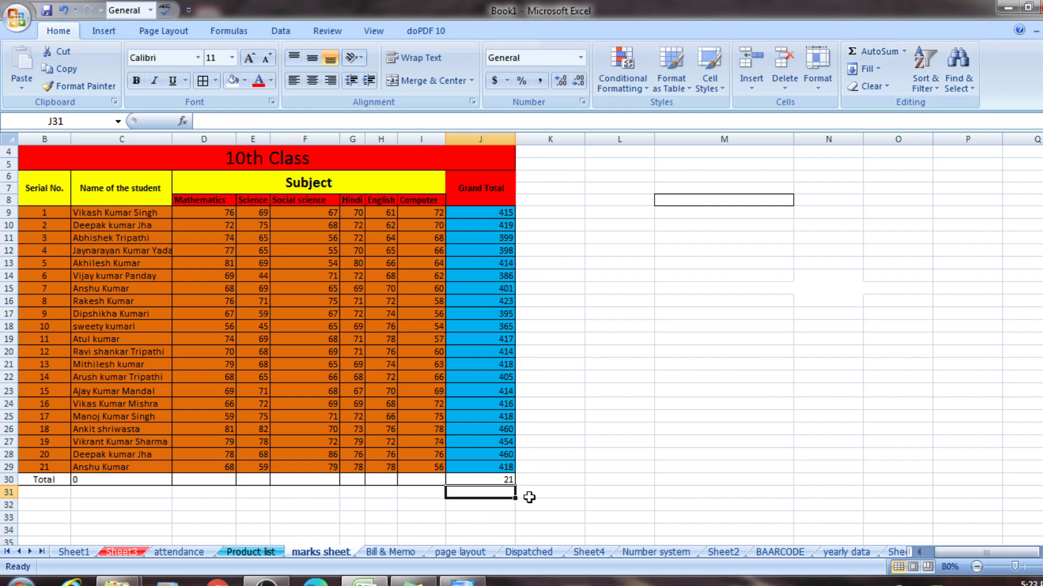
Step: Count the Computer marks I9:I29 in I30 (21) and clear C30's count formula
click(430, 476)
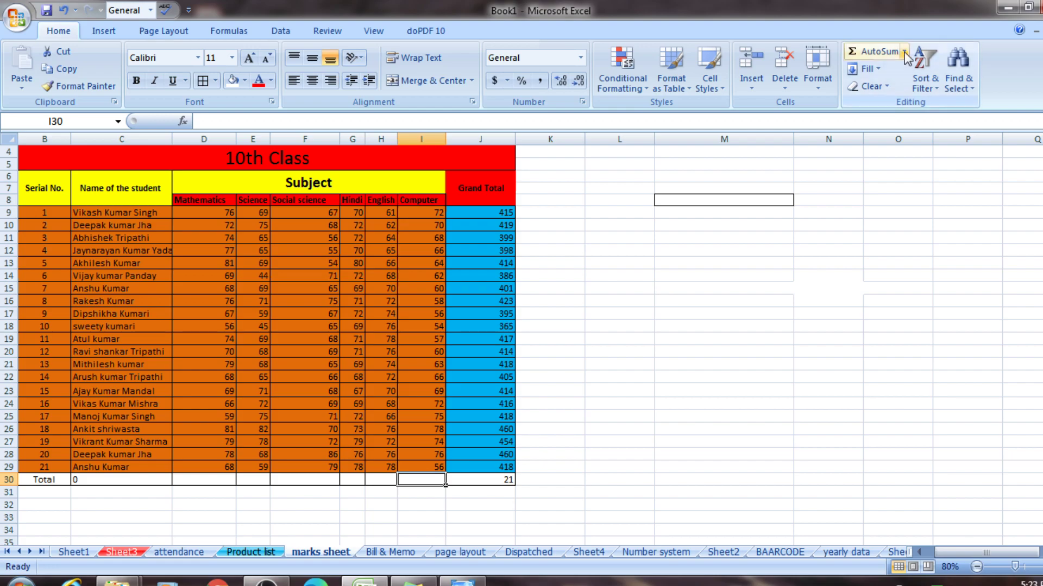
click(904, 51)
click(878, 108)
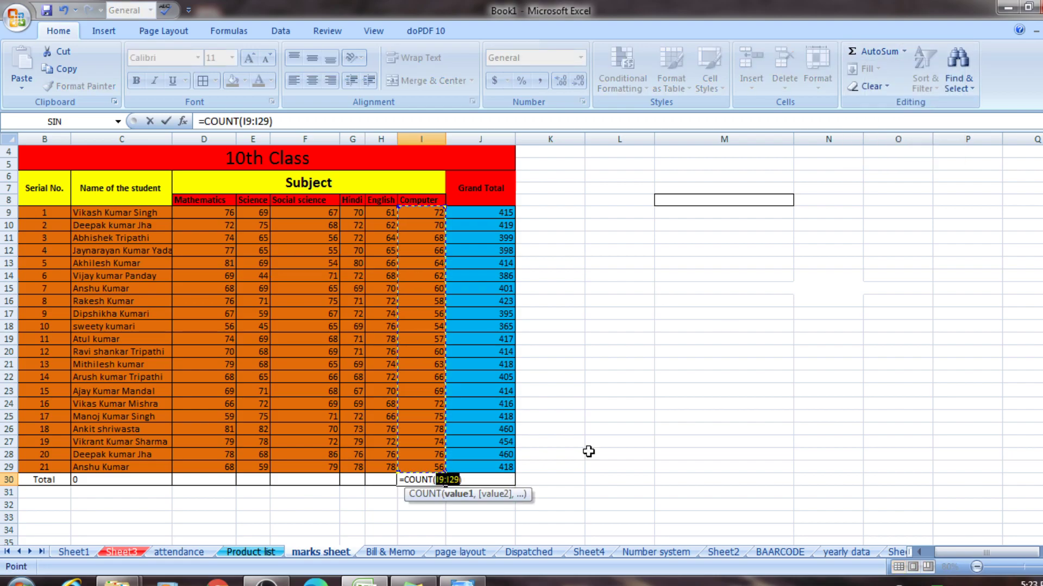
key(Return)
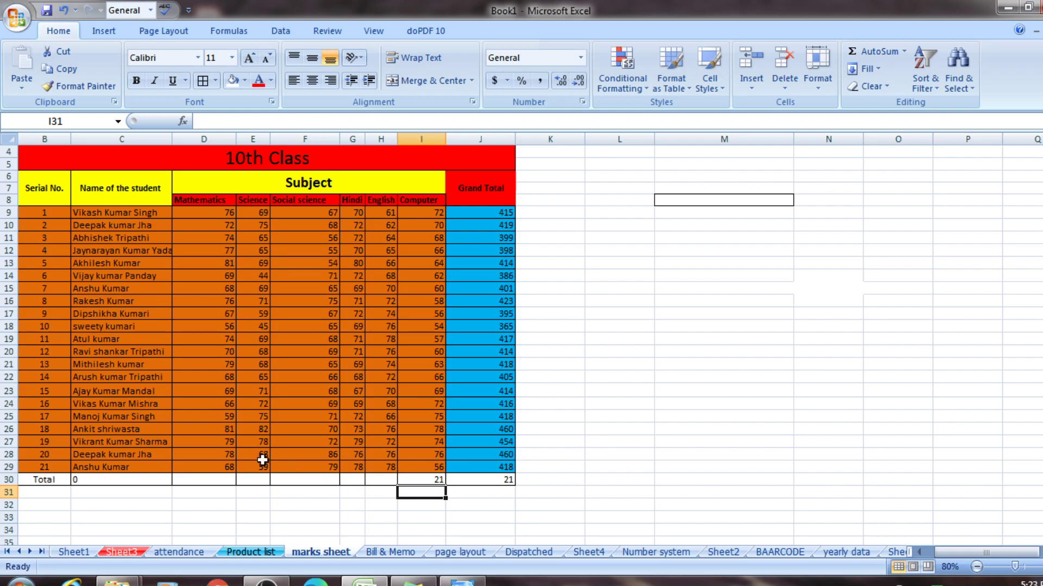
click(99, 480)
key(BackSpace)
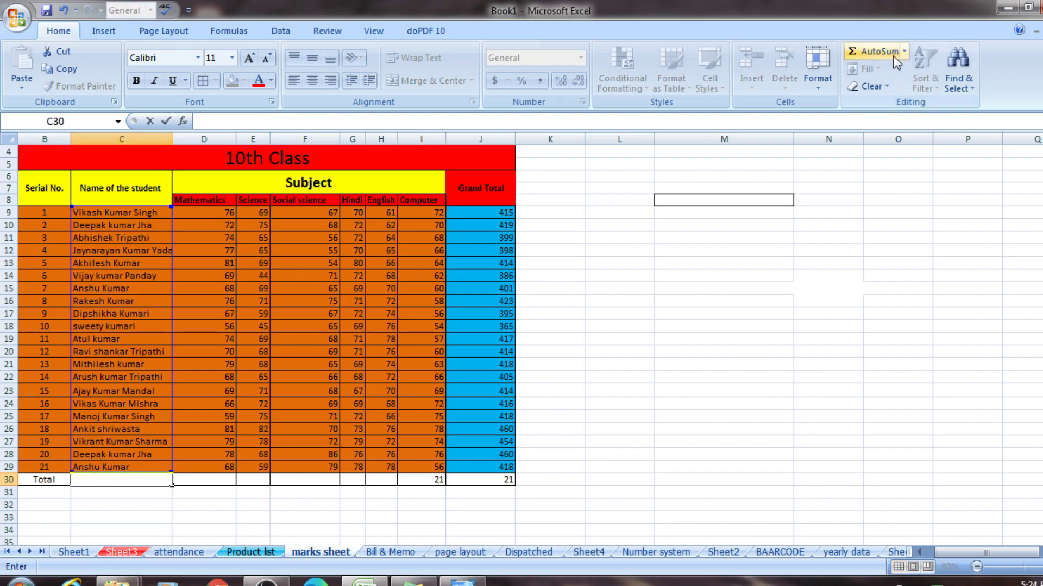
click(834, 271)
click(106, 480)
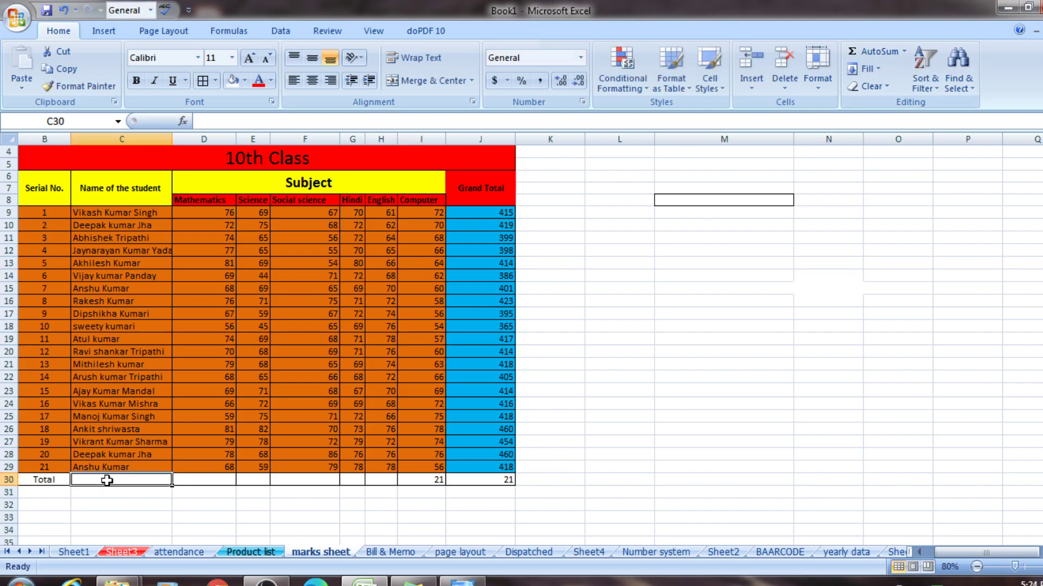
click(905, 51)
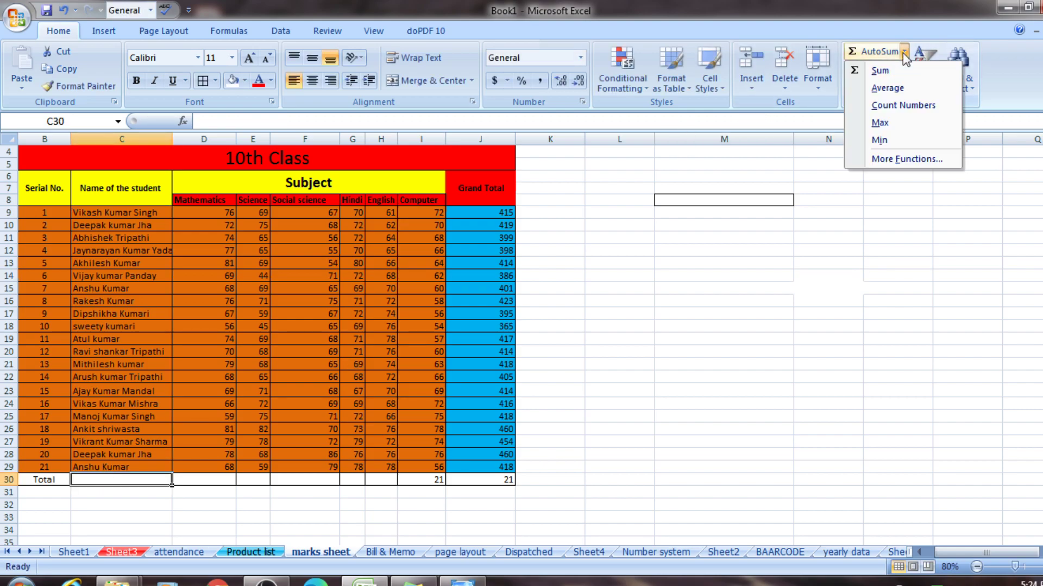
click(900, 102)
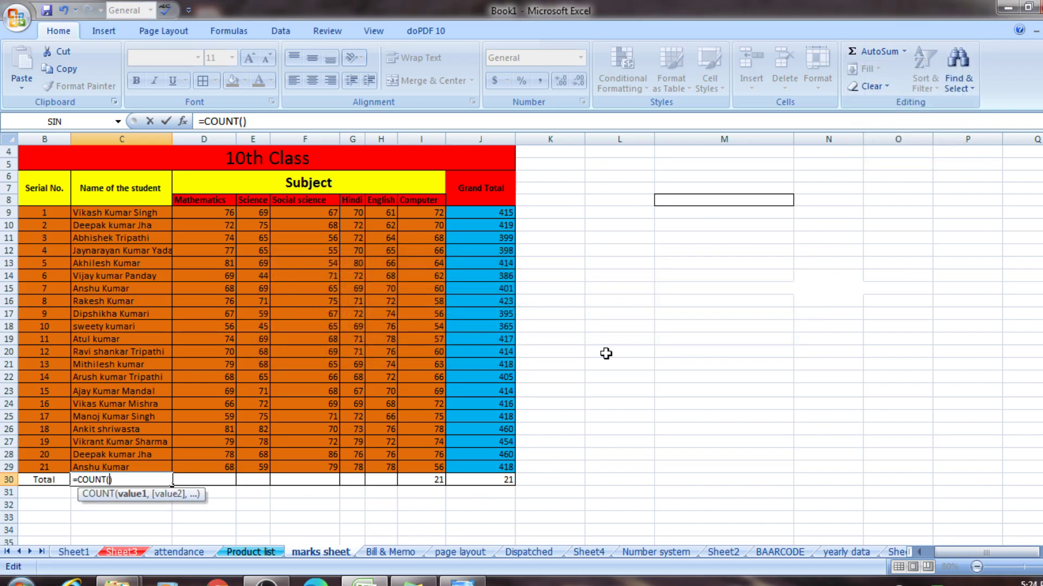
key(F2)
drag(212, 215, 223, 470)
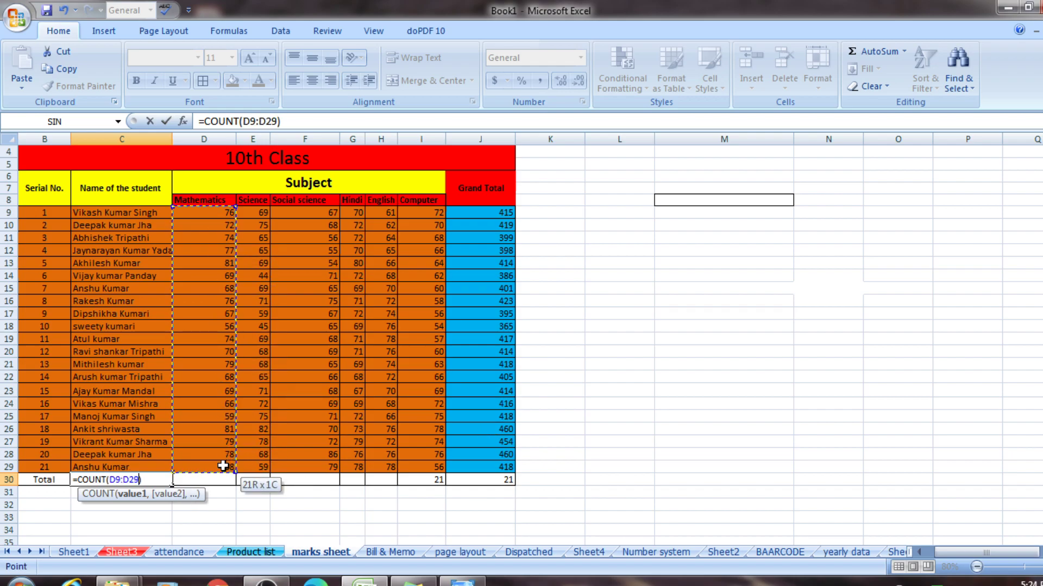
key(Return)
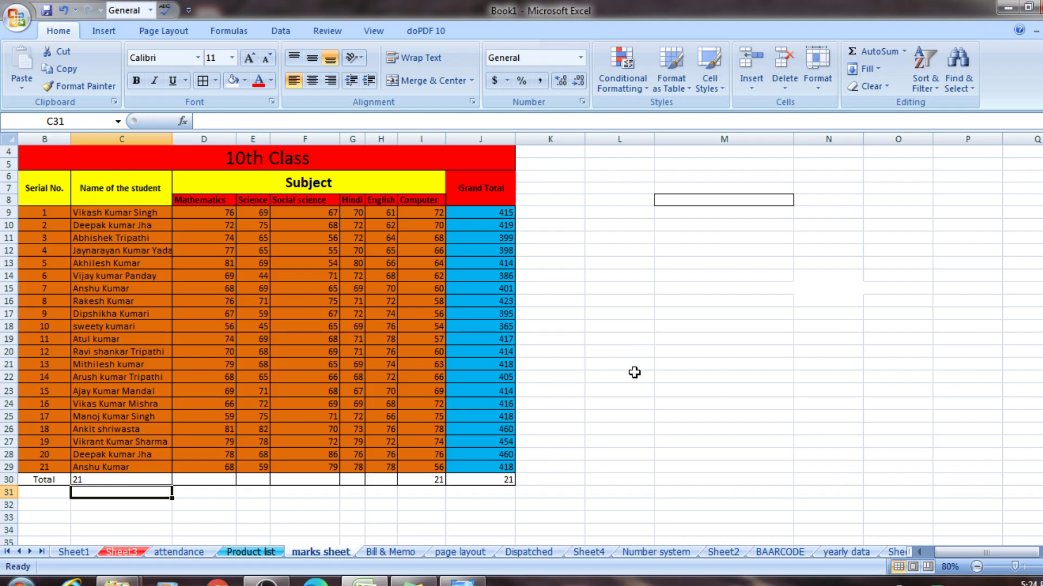
click(119, 479)
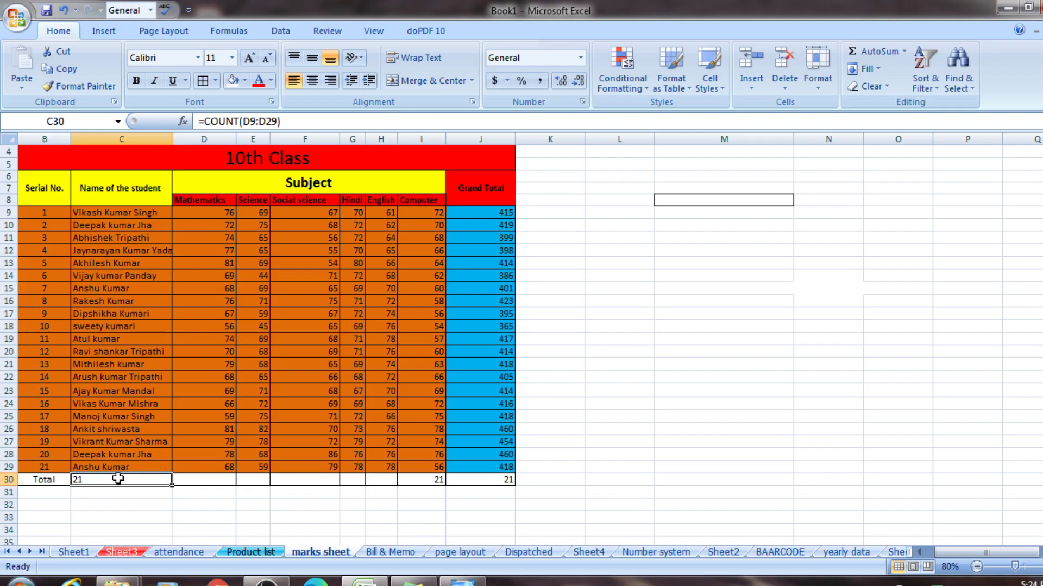
key(BackSpace)
click(619, 376)
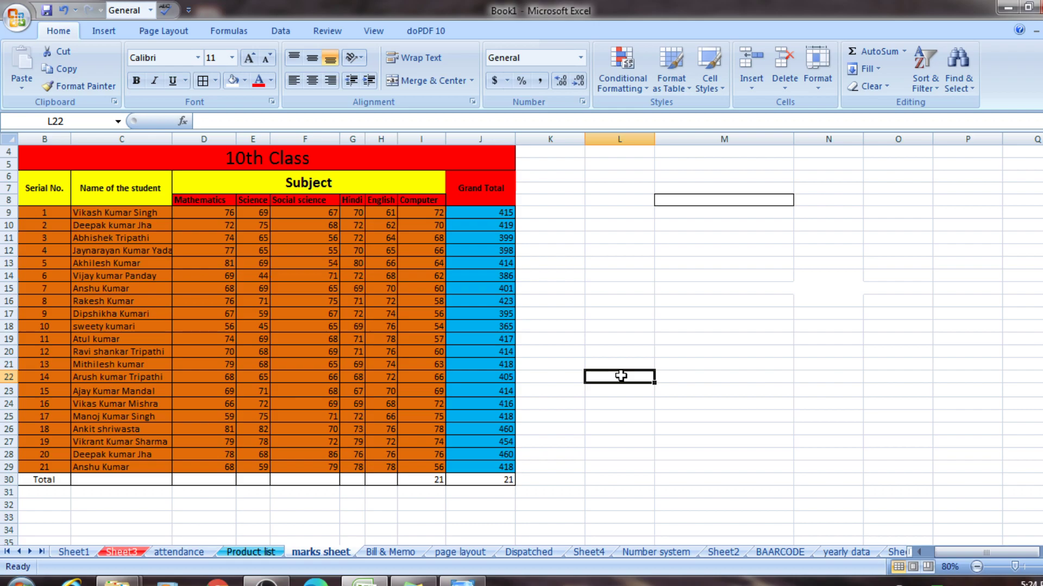
Step: Open the full function list for L22 and choose CONCATENATE
click(904, 51)
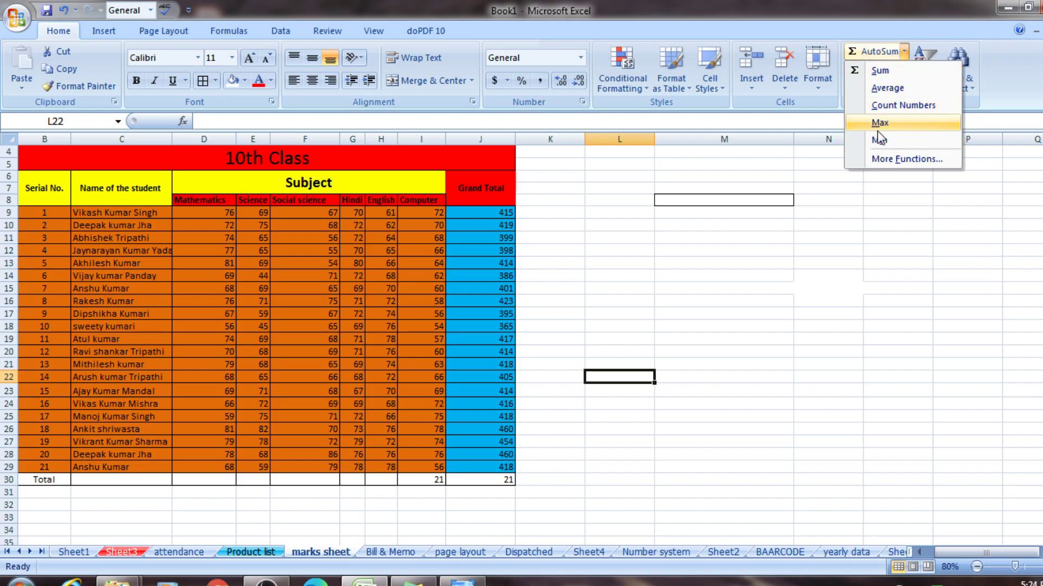
click(878, 159)
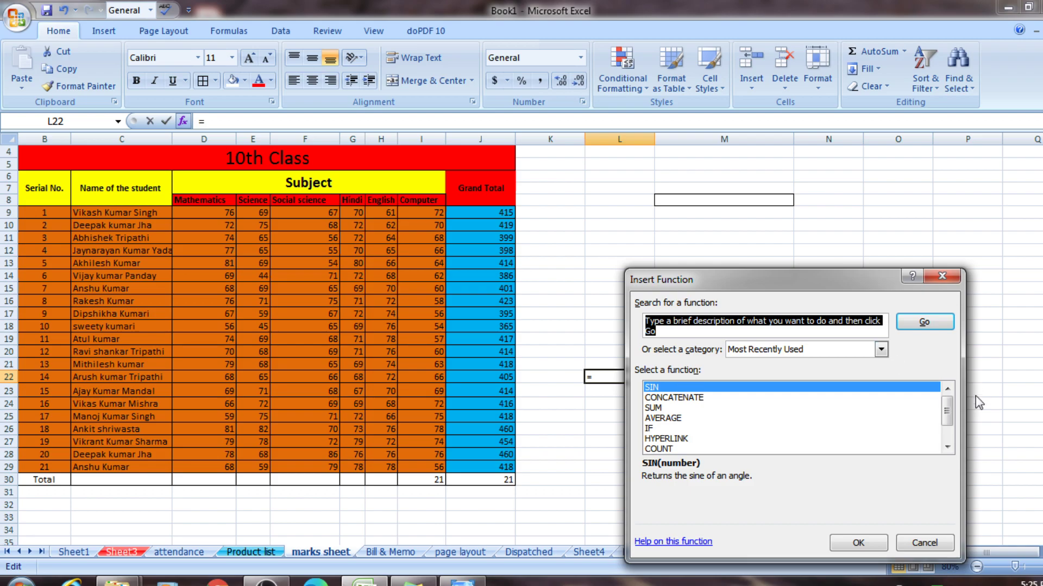
drag(947, 414, 949, 430)
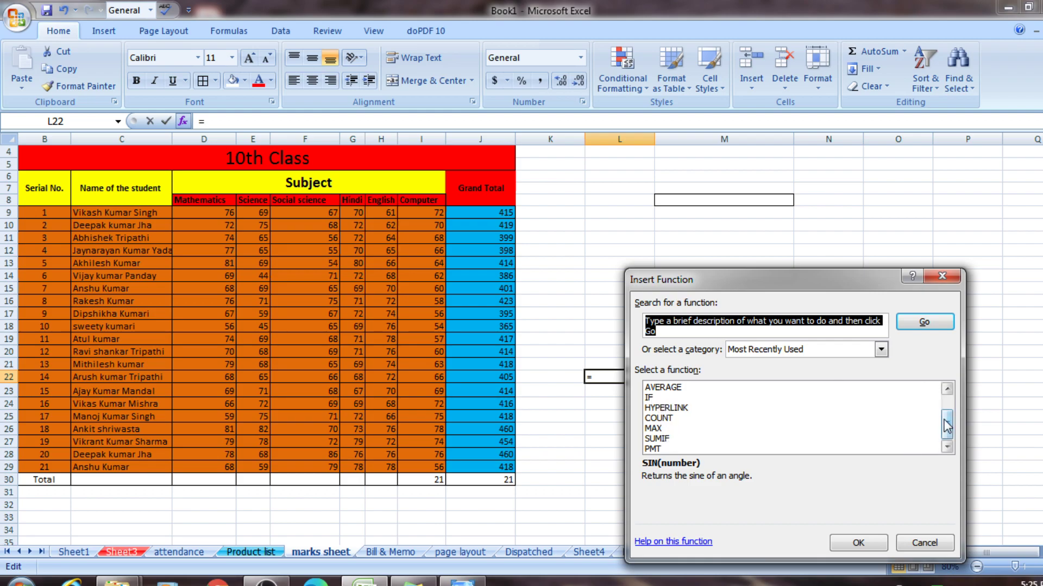
drag(947, 428, 949, 403)
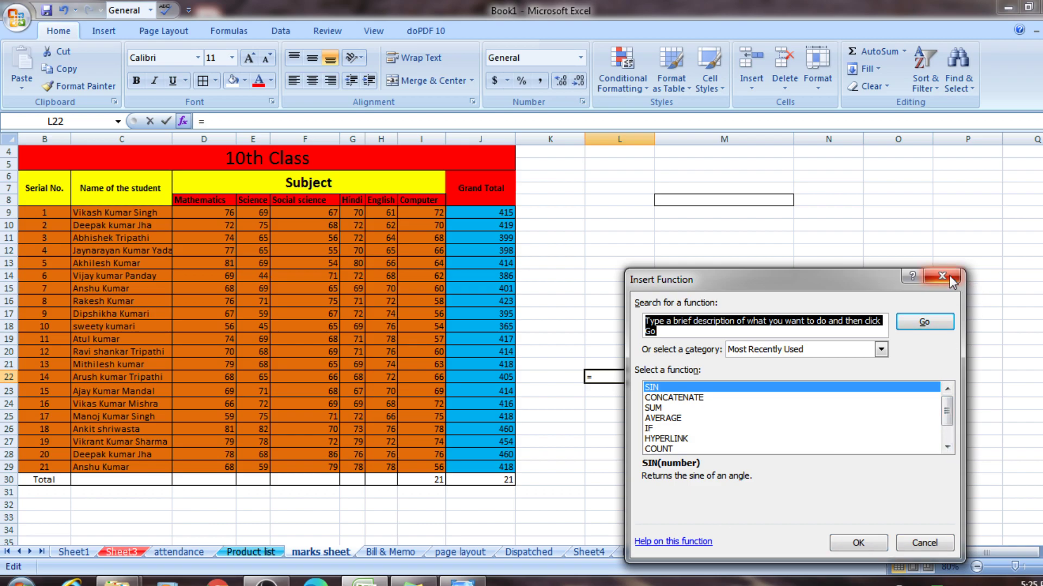
click(690, 400)
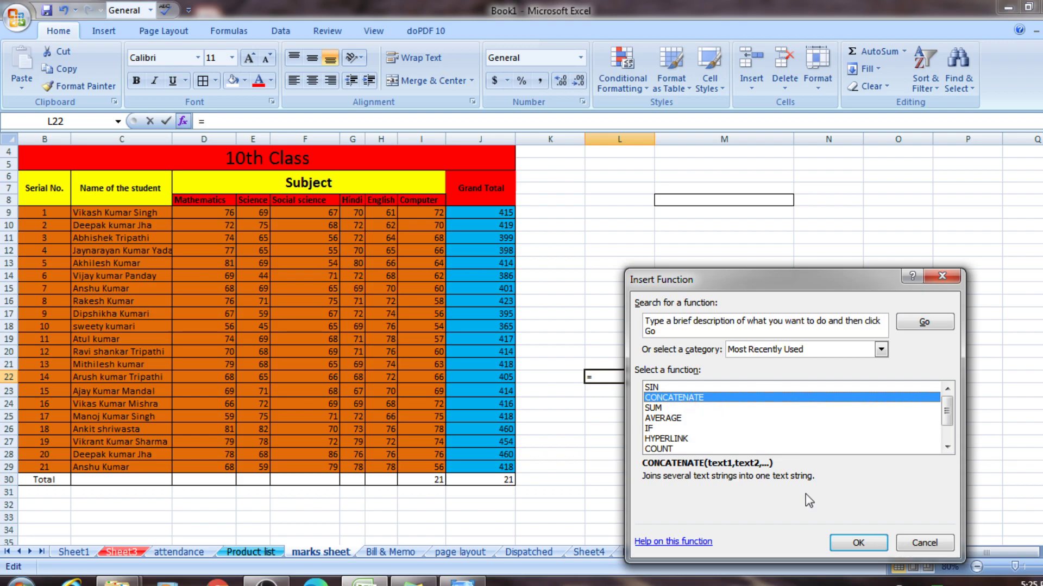
Step: Build =CONCATENATE(C14) in L22 to show the student's name, then clear L22
click(858, 543)
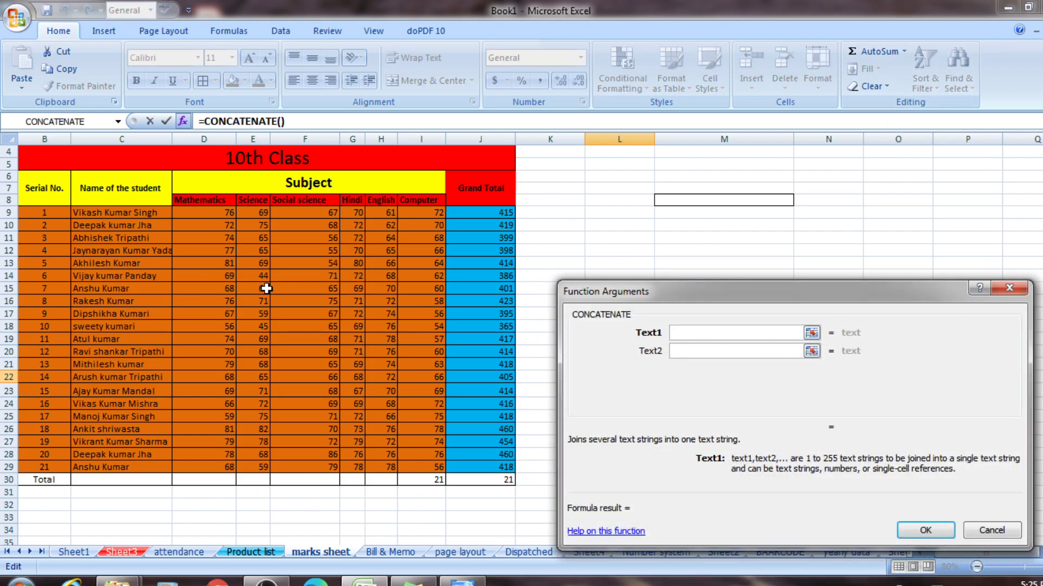
click(117, 277)
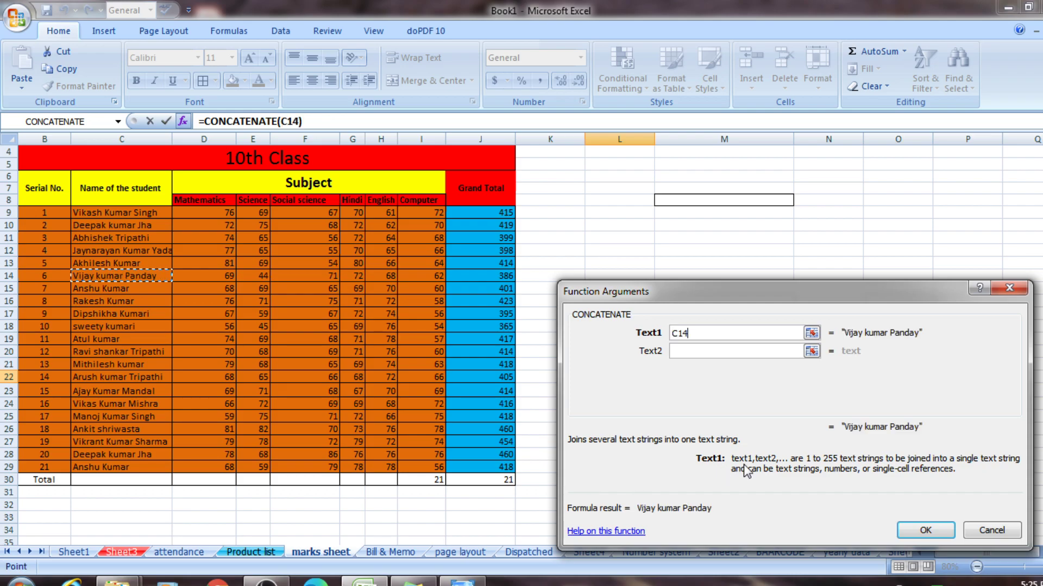
click(925, 530)
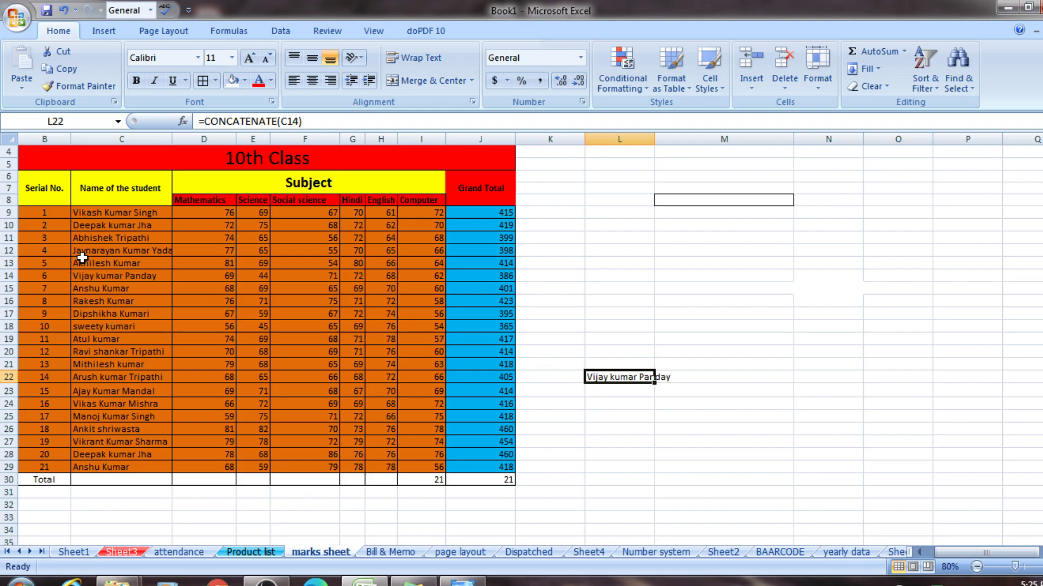
key(BackSpace)
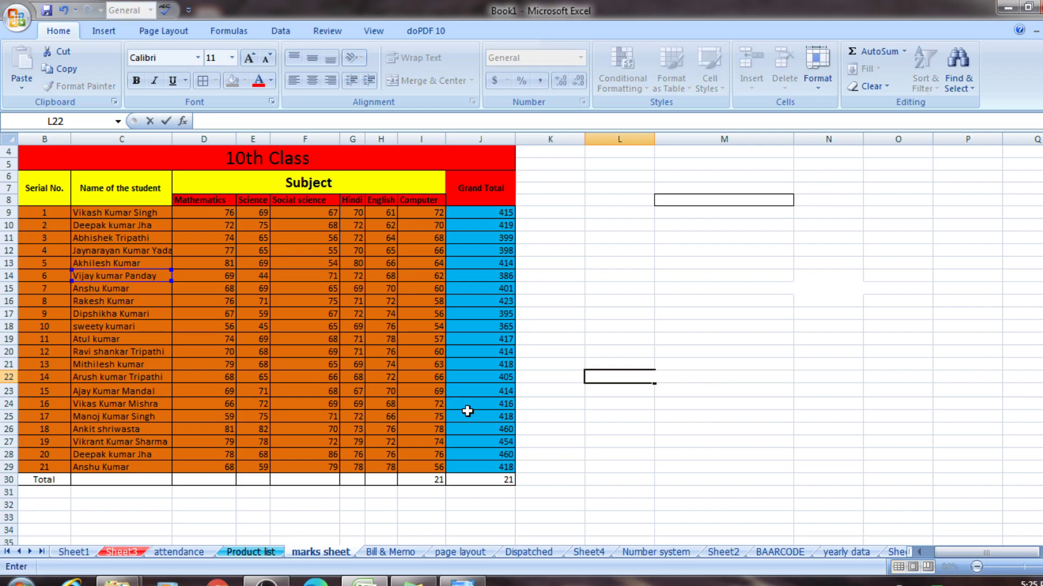
click(739, 364)
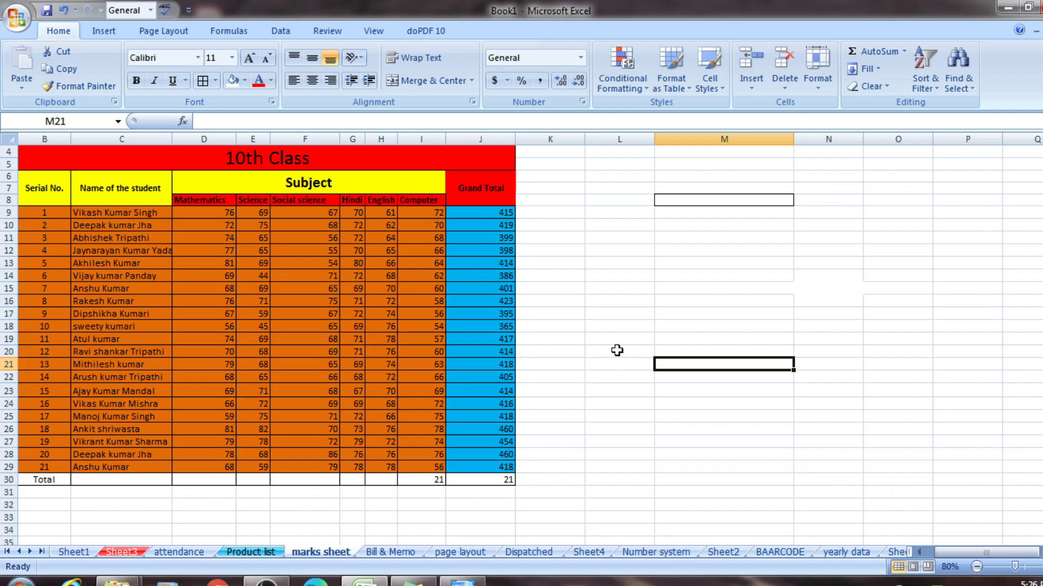
Step: Flip through the sheets from Bill & Memo to Sheet1 and back to Dispatched
click(393, 551)
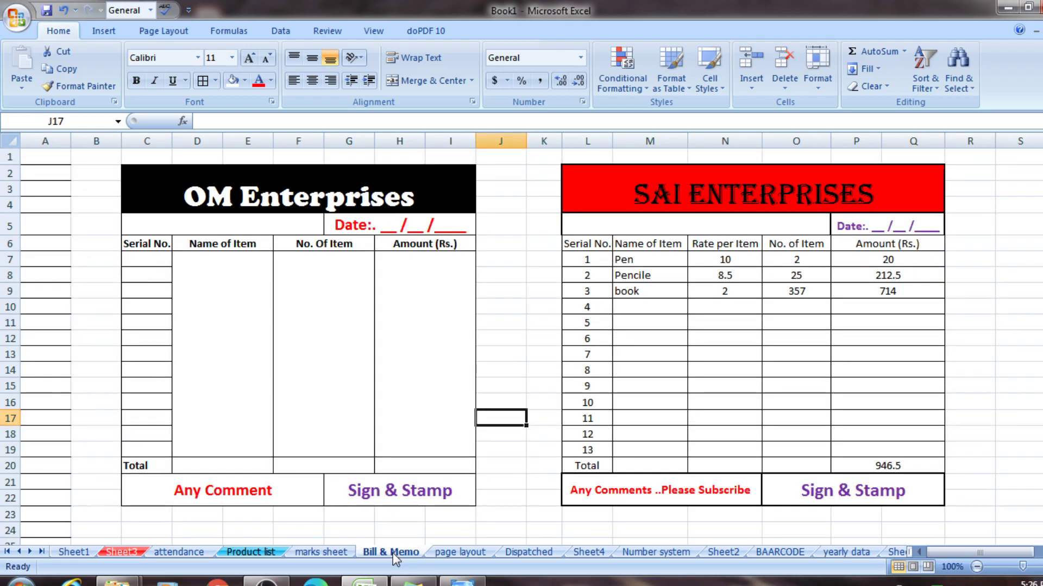
click(459, 552)
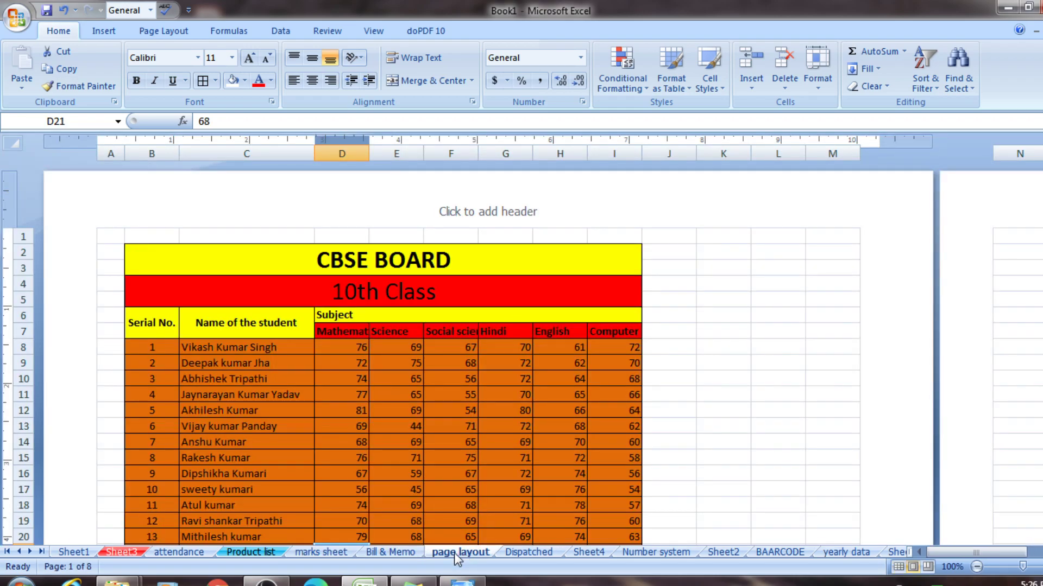
click(332, 550)
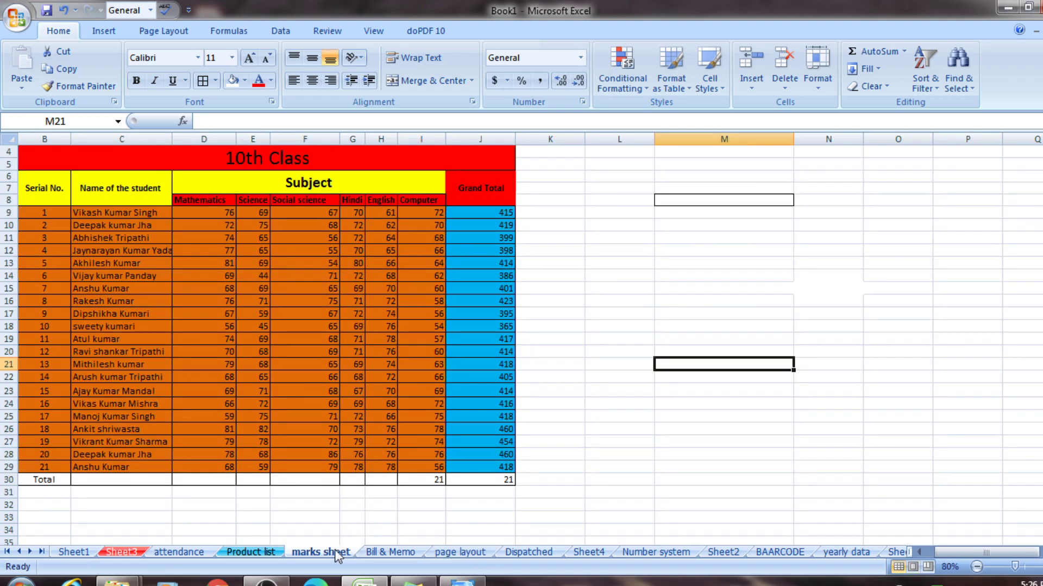
click(268, 553)
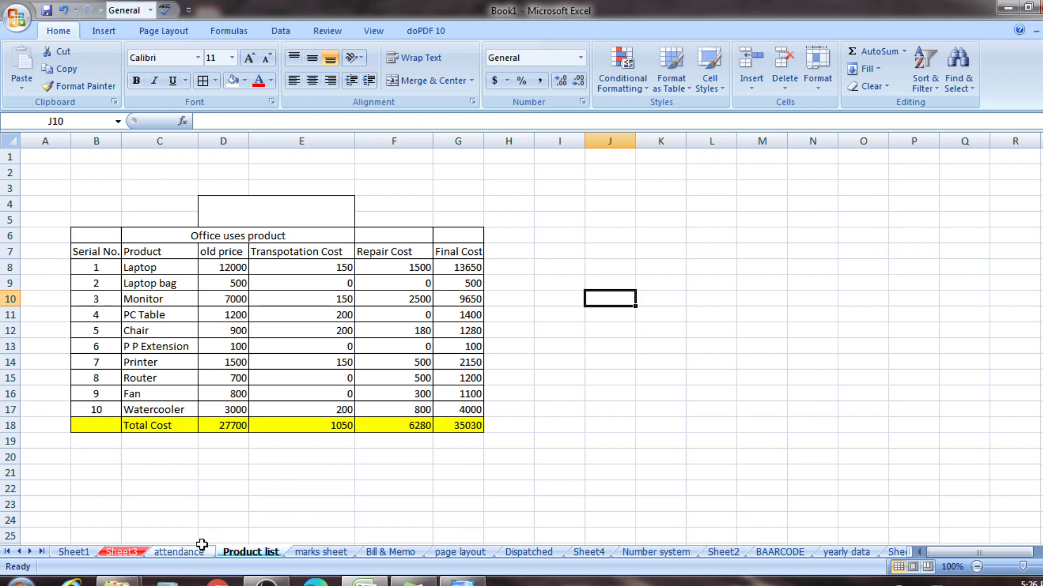
click(184, 553)
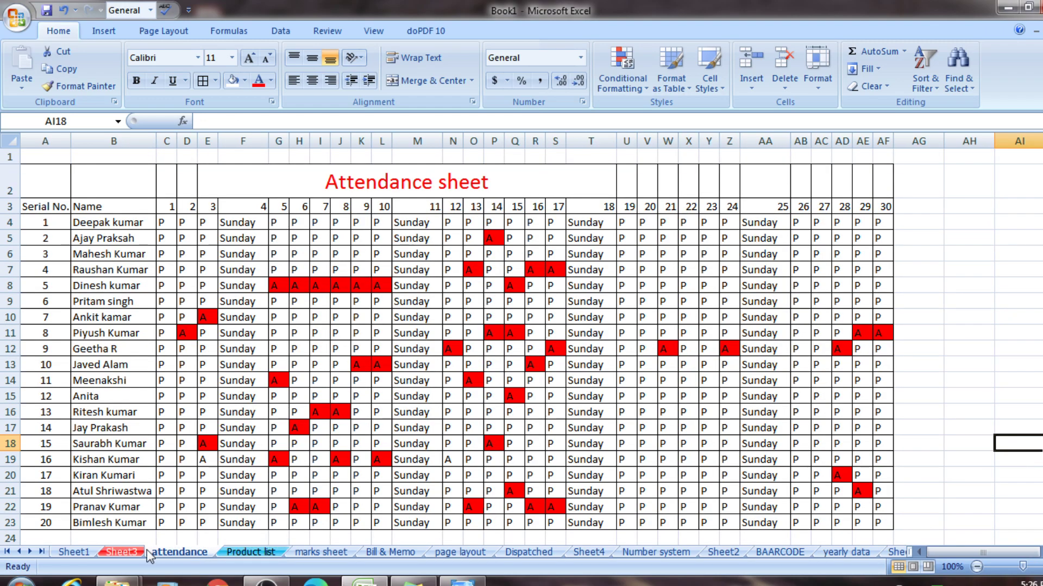
click(129, 553)
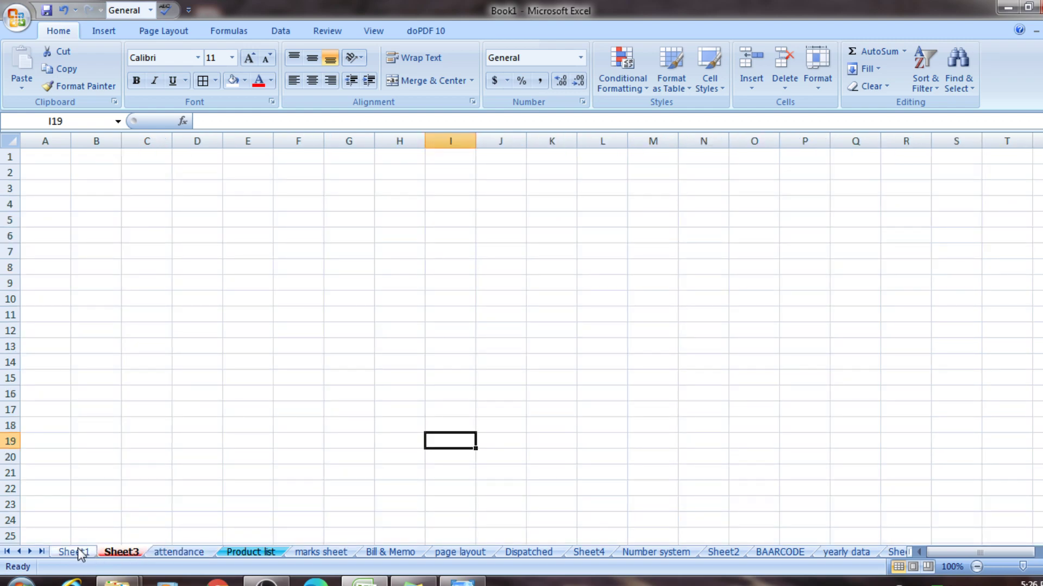
click(80, 552)
click(115, 553)
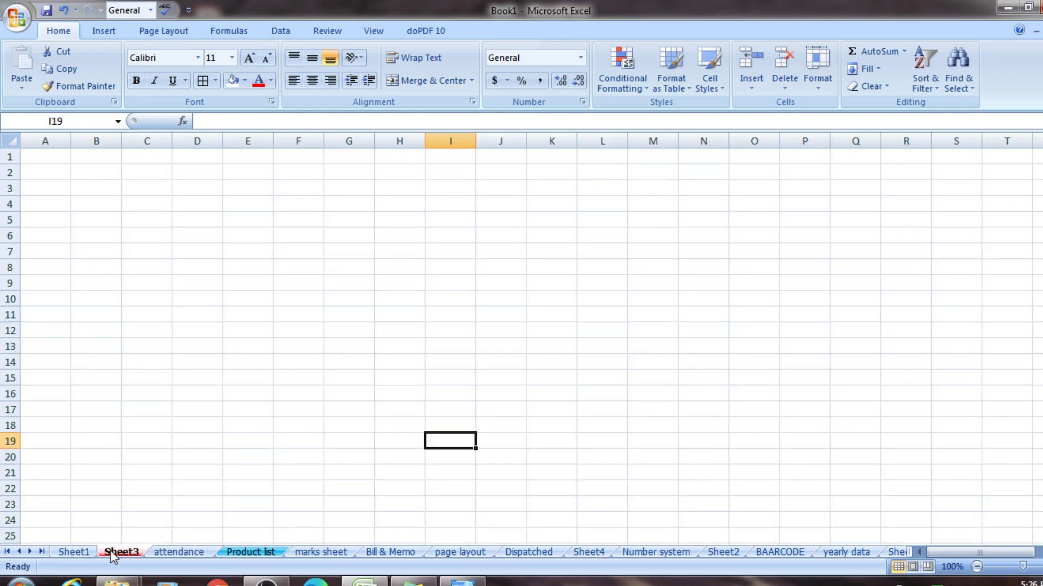
click(163, 553)
click(254, 552)
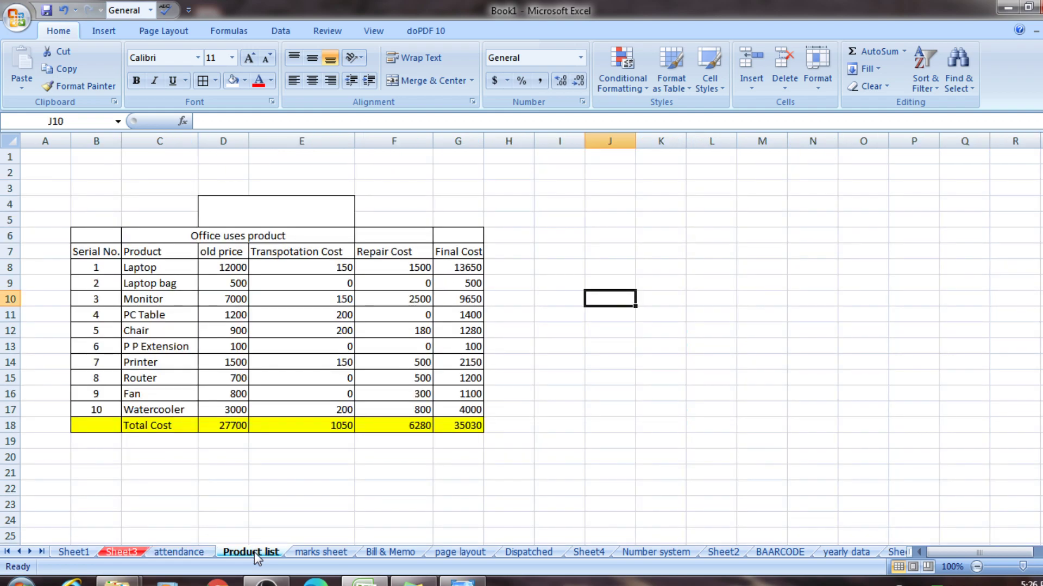
click(310, 553)
click(389, 552)
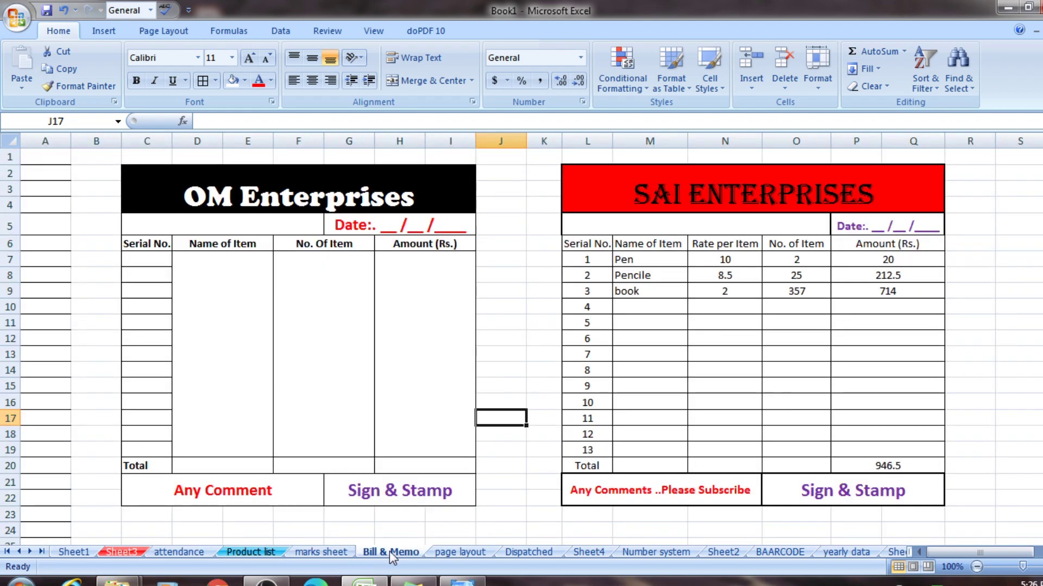
click(449, 553)
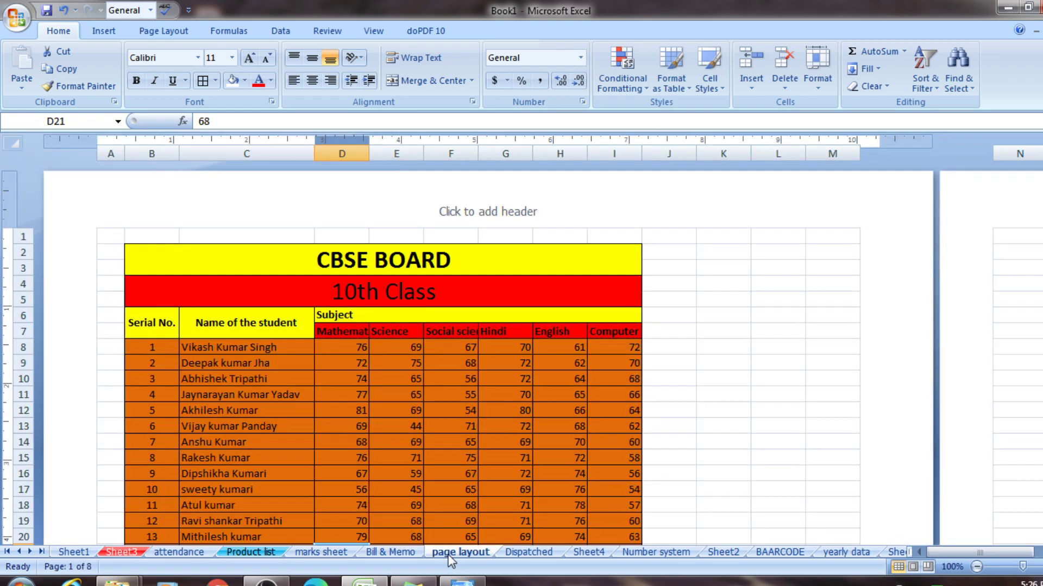
click(516, 551)
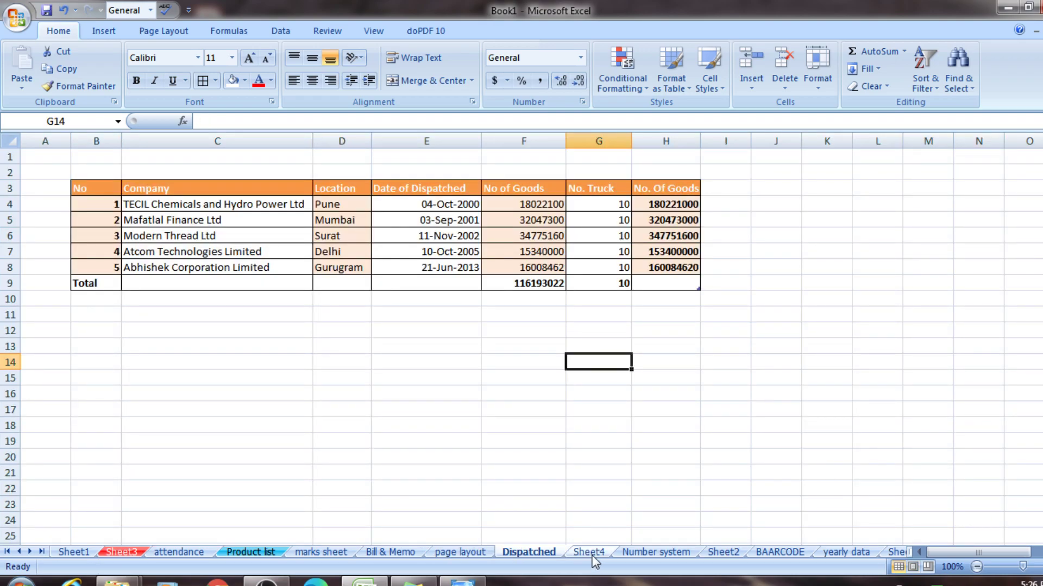
Step: View Sheet4, Number system, Sheet2, BAARCODE, the yearly data sheet and Sheet5
click(590, 553)
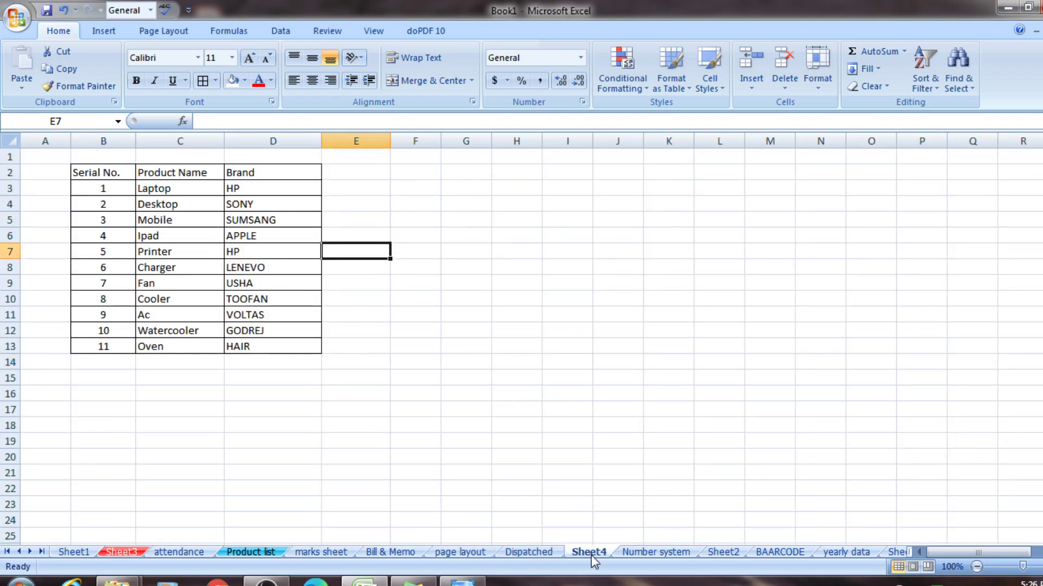
click(636, 551)
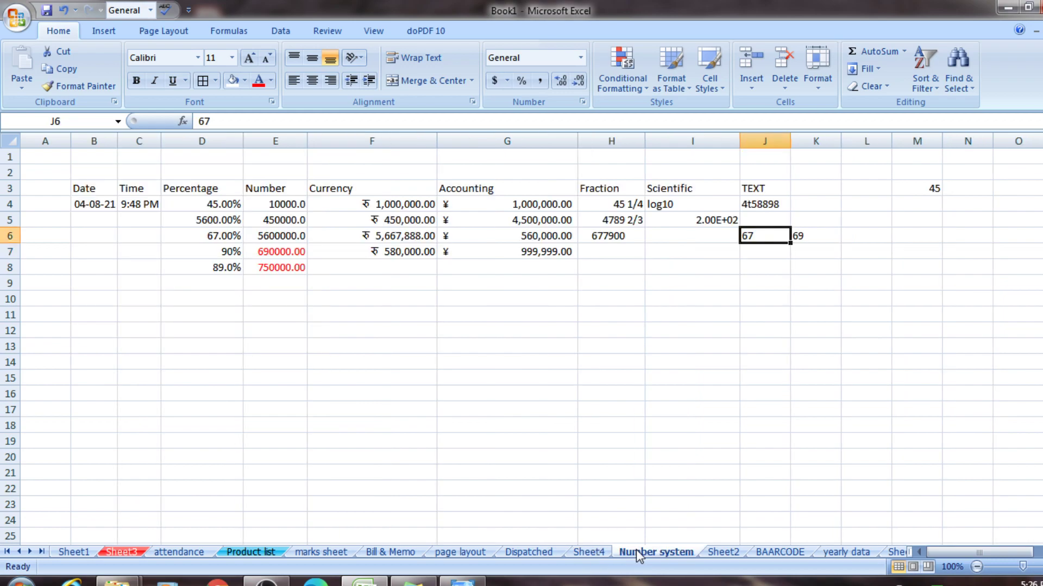
click(716, 554)
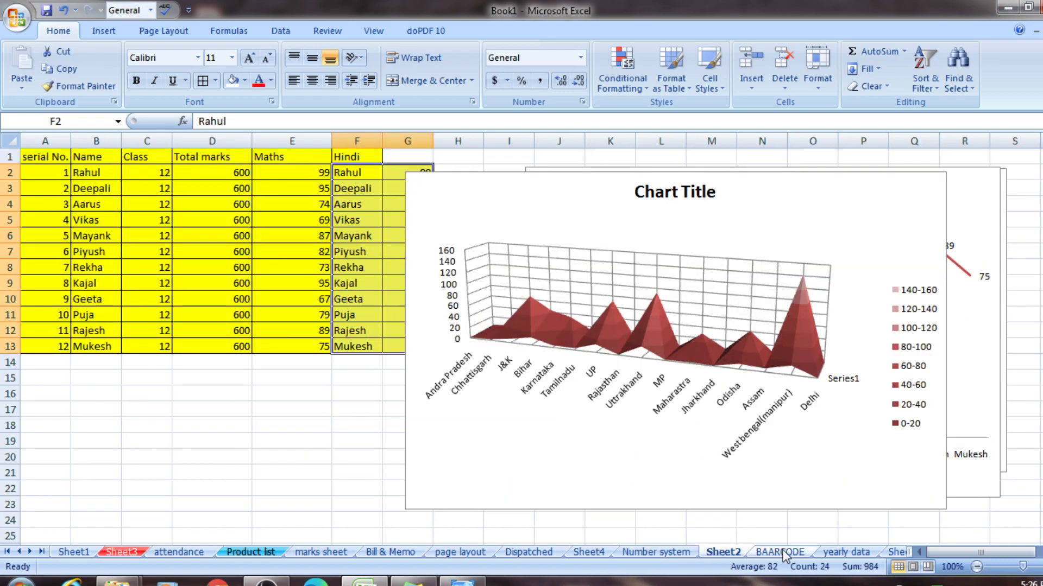
click(786, 553)
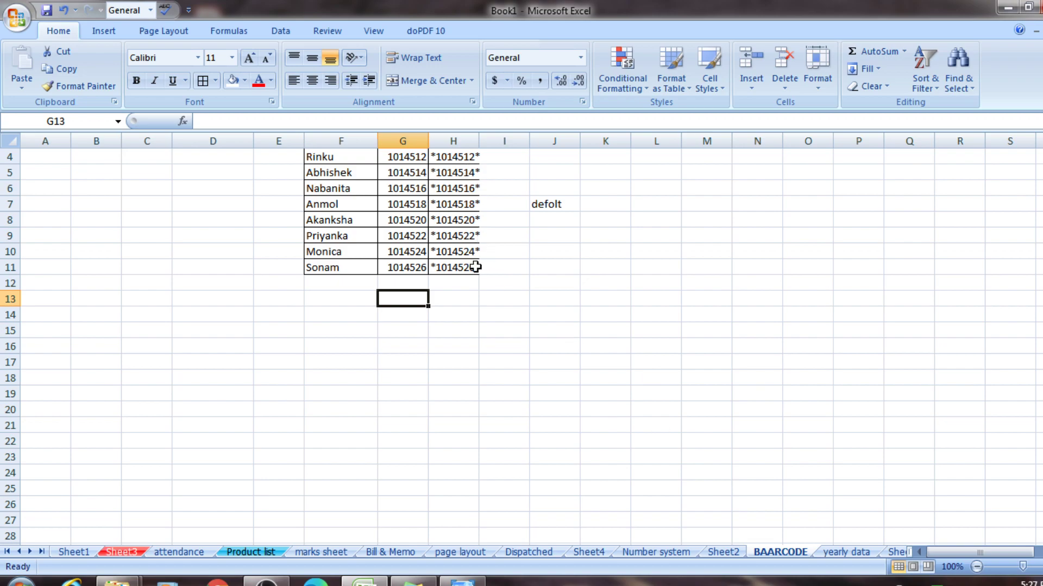
click(845, 553)
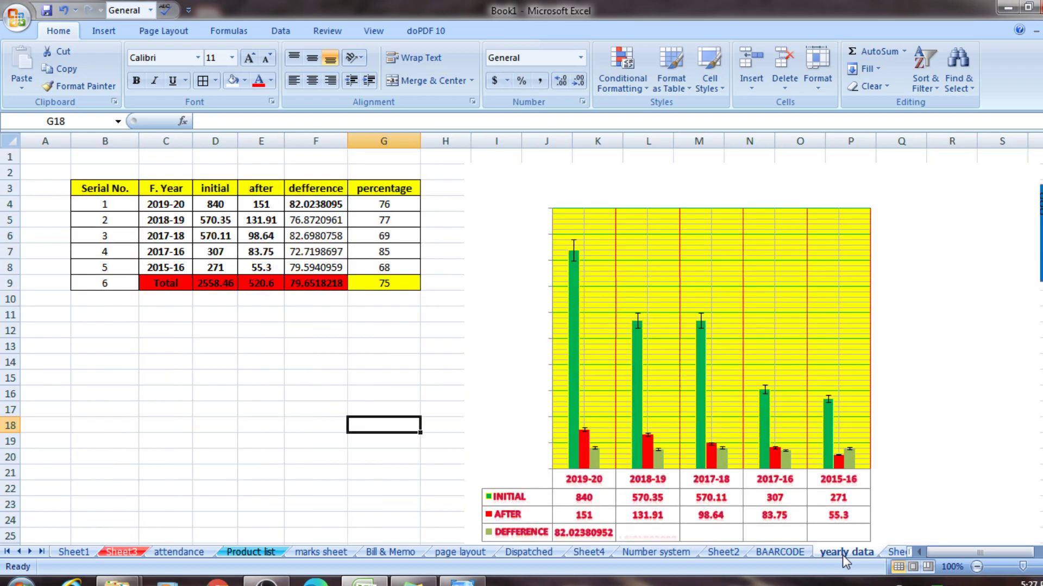
click(896, 552)
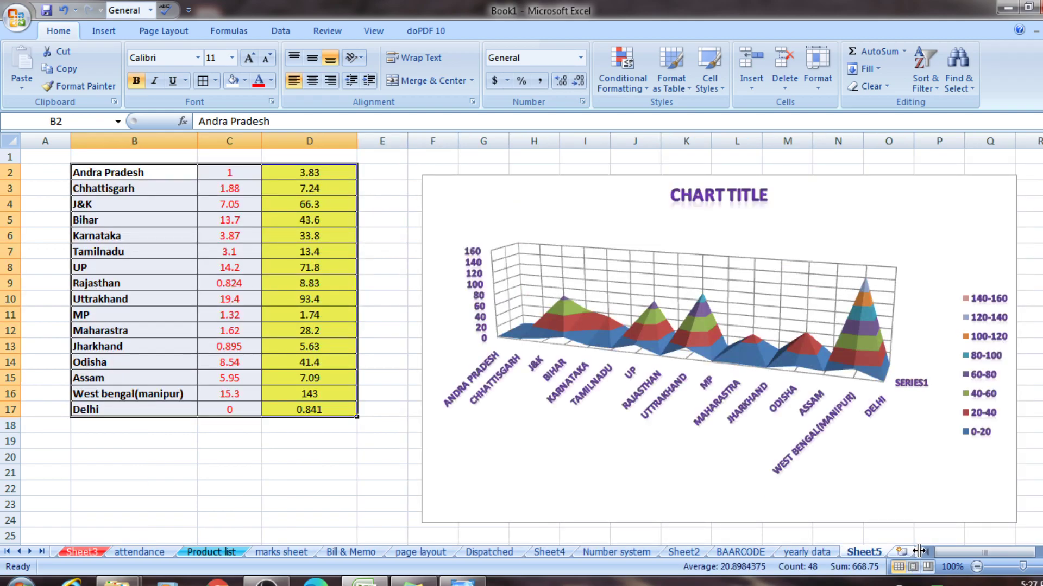
Step: Add a new blank Sheet6, then return to the Dispatched sheet
click(903, 552)
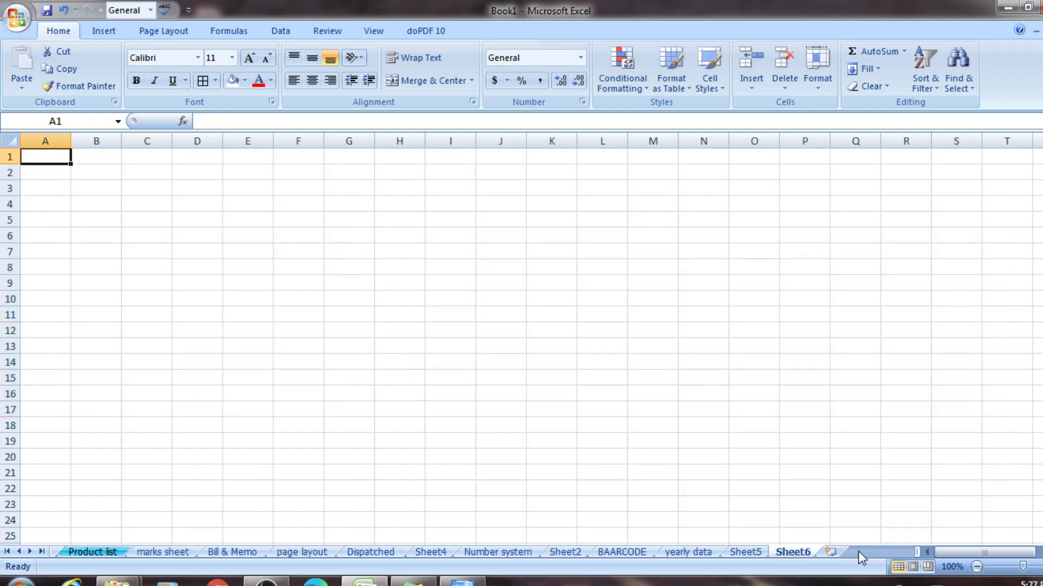
click(734, 552)
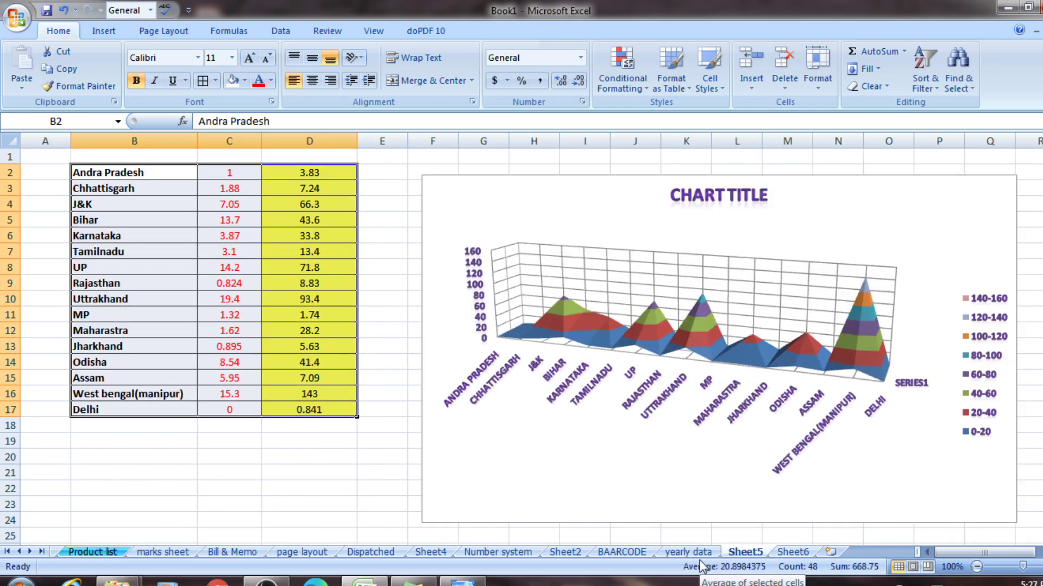
click(666, 551)
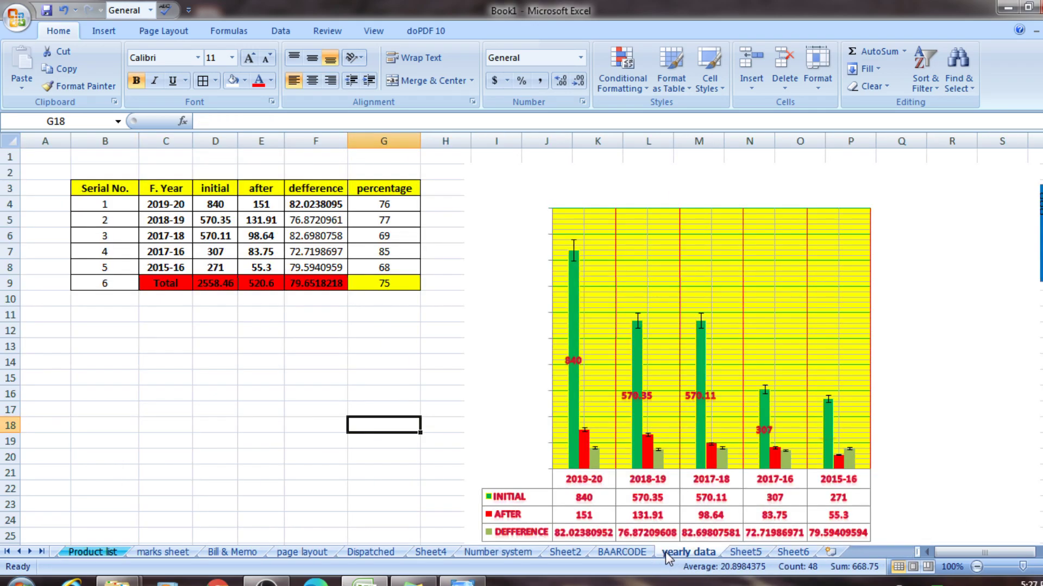
click(621, 555)
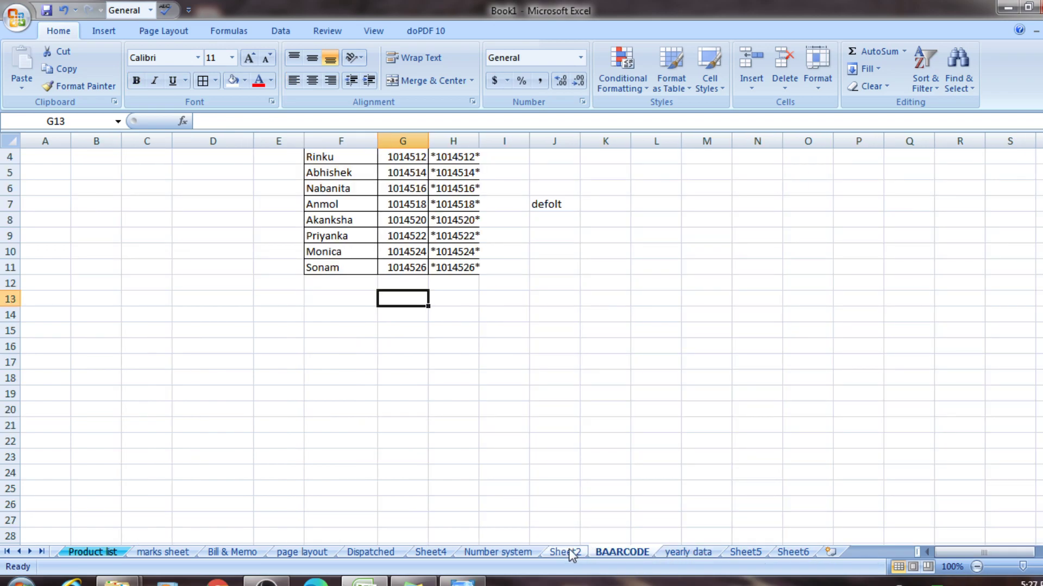
click(568, 552)
click(515, 553)
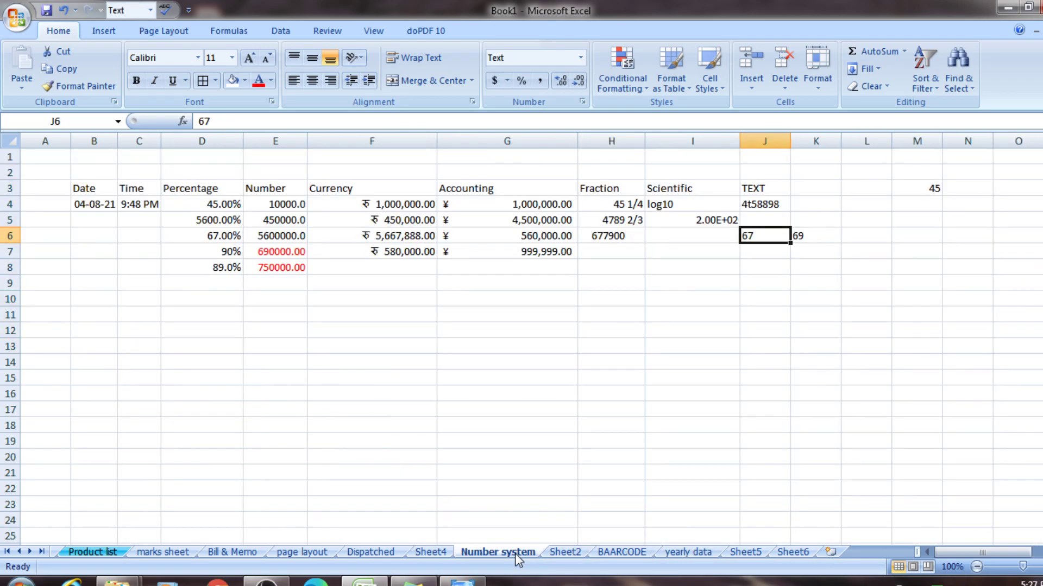
click(440, 552)
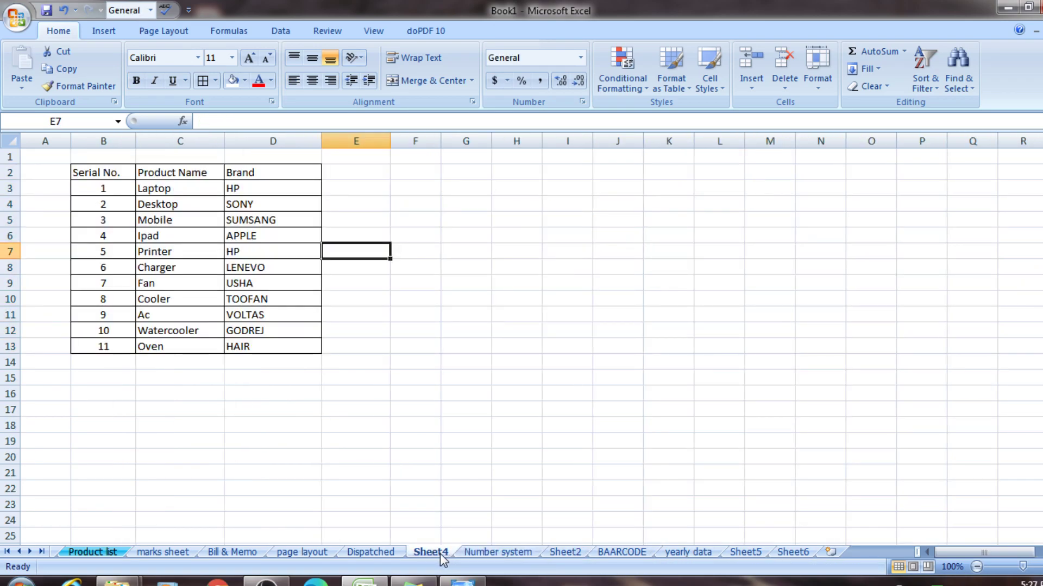
click(374, 554)
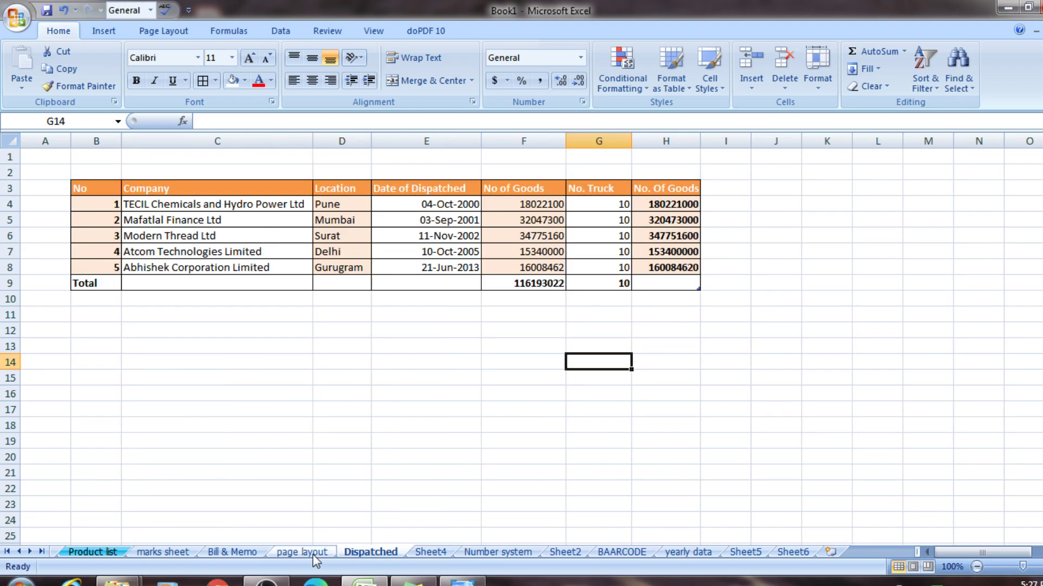
click(699, 326)
Step: Copy the No of Goods column F3:F8 and paste it at F14
click(726, 200)
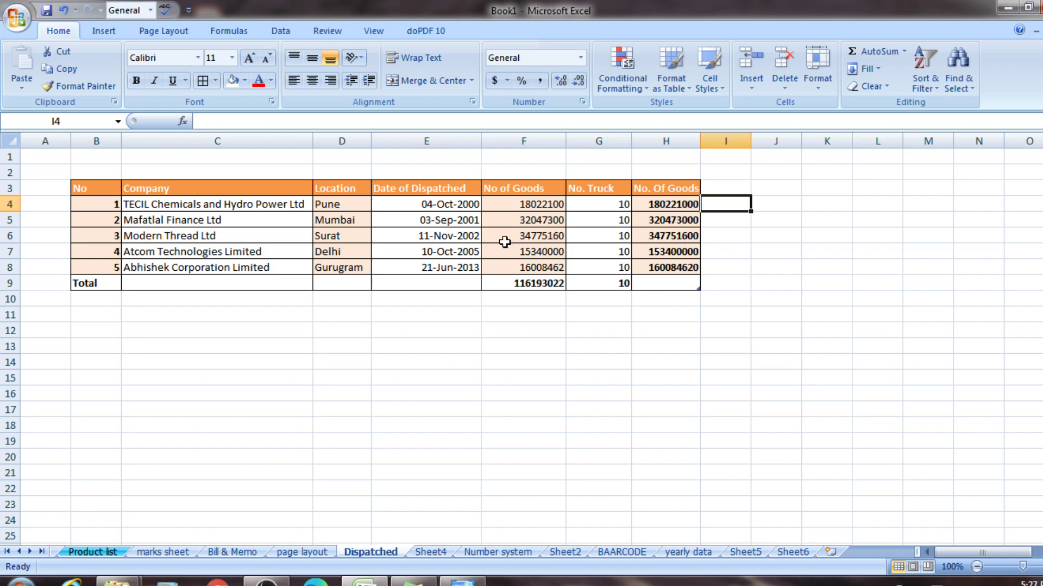
drag(525, 204, 535, 263)
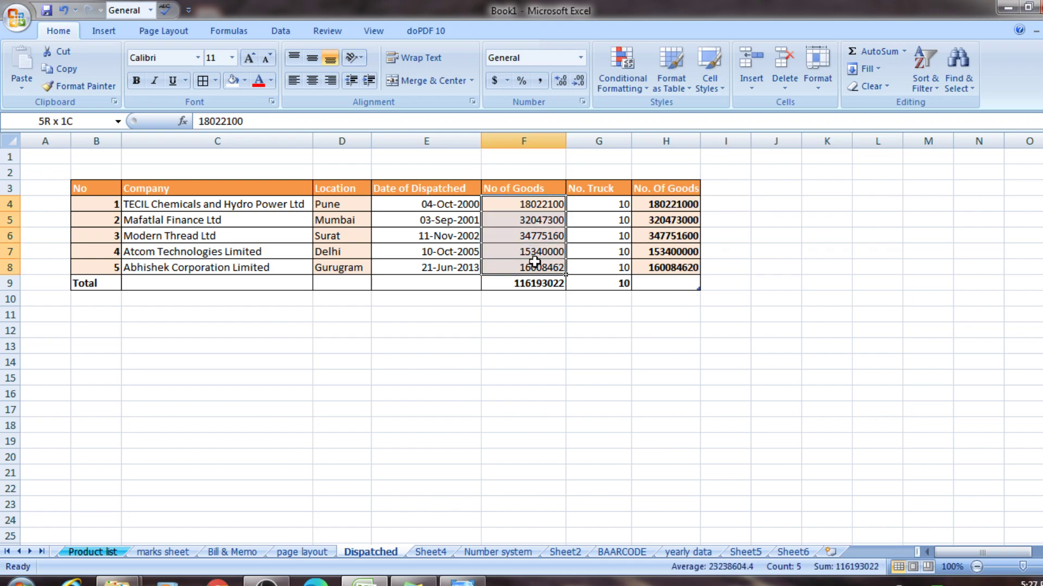
drag(519, 190, 525, 261)
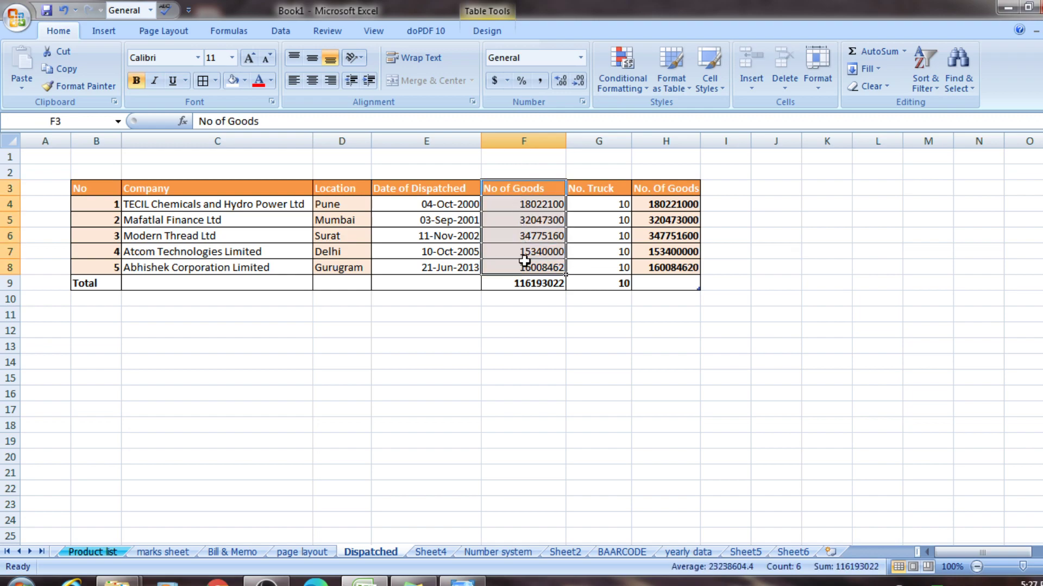
key(ctrl+c)
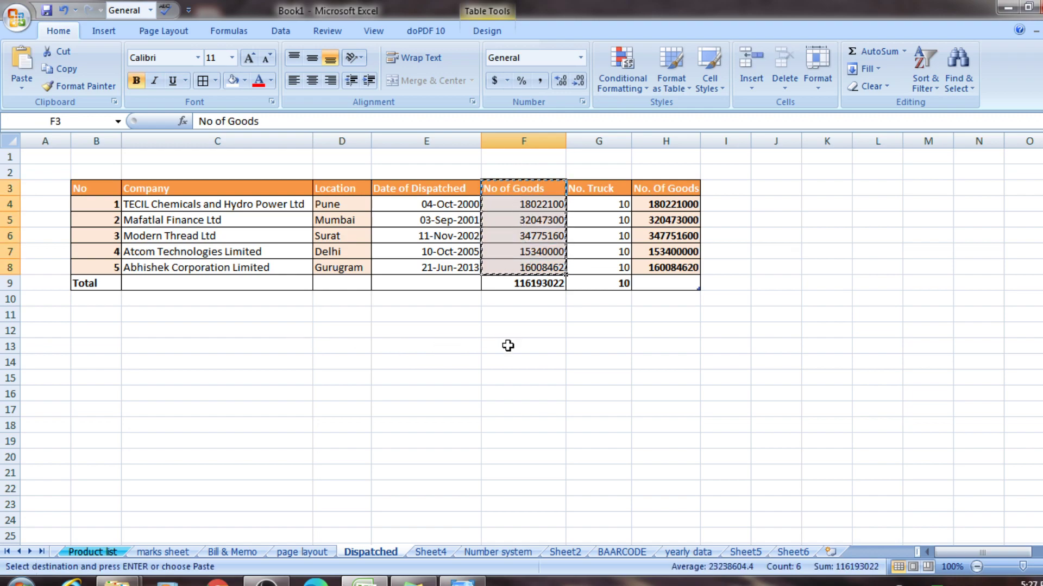
click(507, 361)
key(ctrl+v)
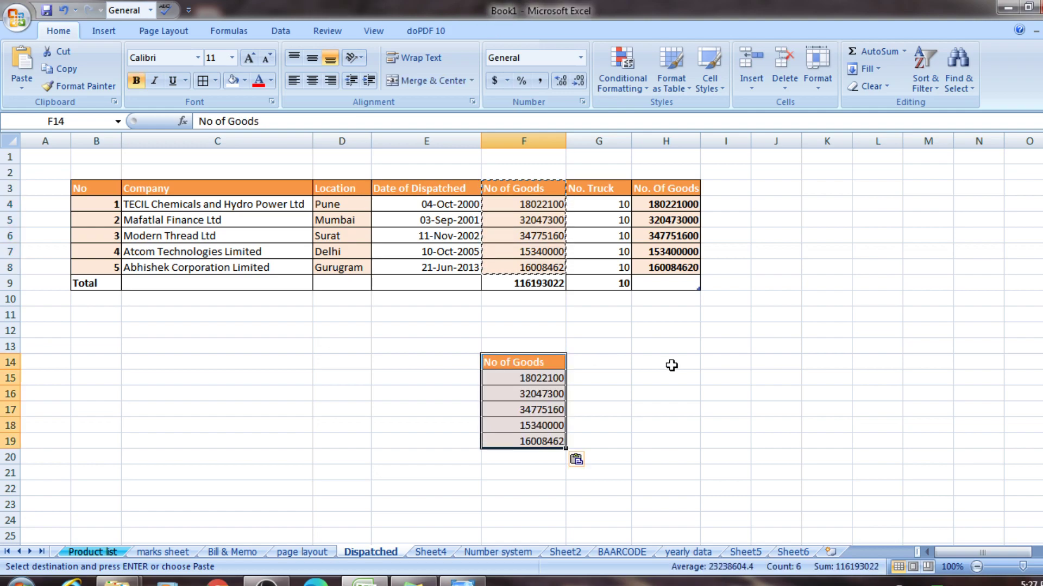
Step: Copy the No. Of Goods column H3:H8 into G14:G19 and widen column G
drag(663, 189, 667, 267)
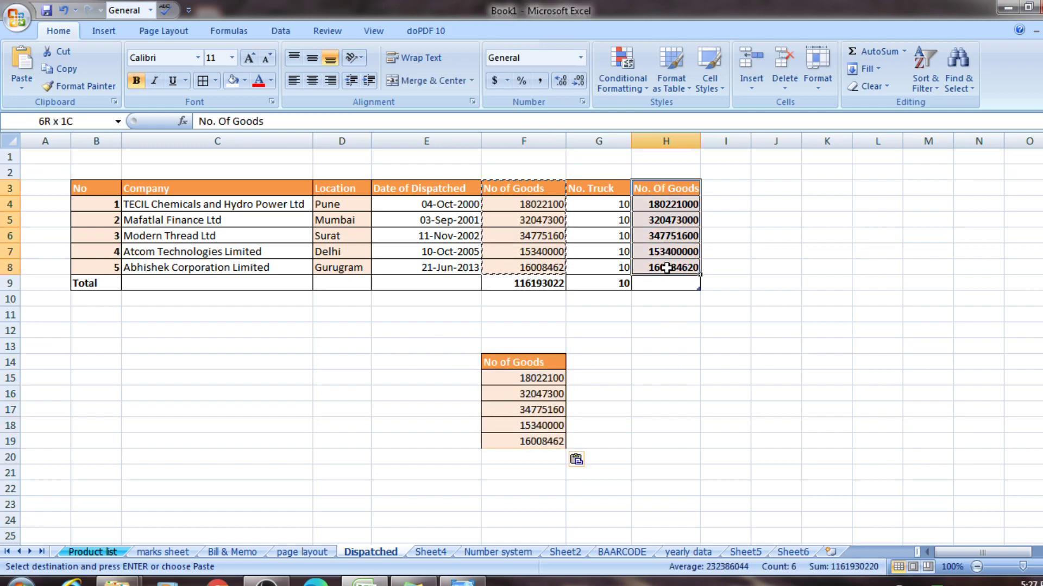
key(ctrl+c)
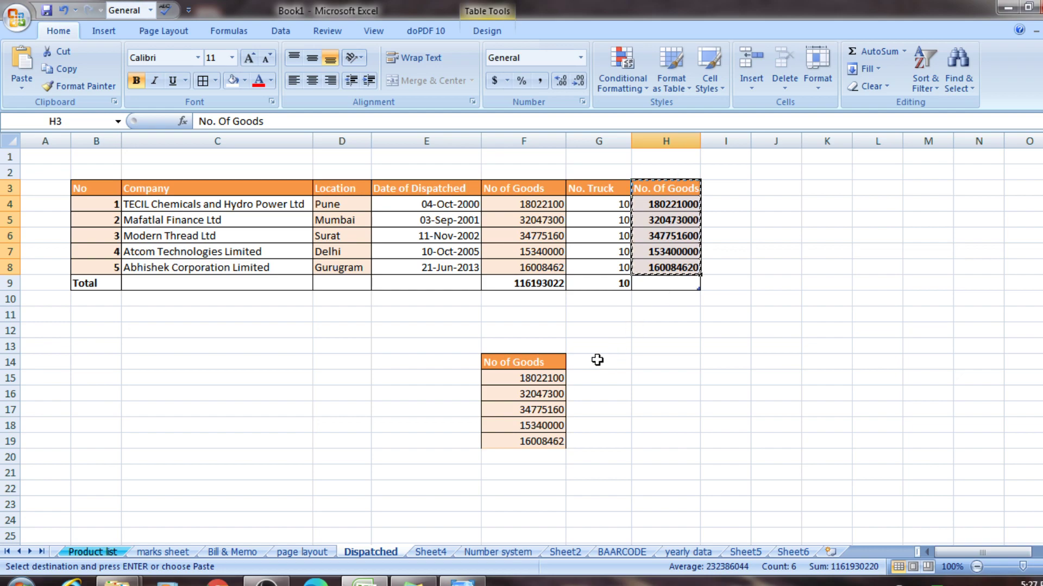
drag(597, 360, 598, 435)
key(ctrl+v)
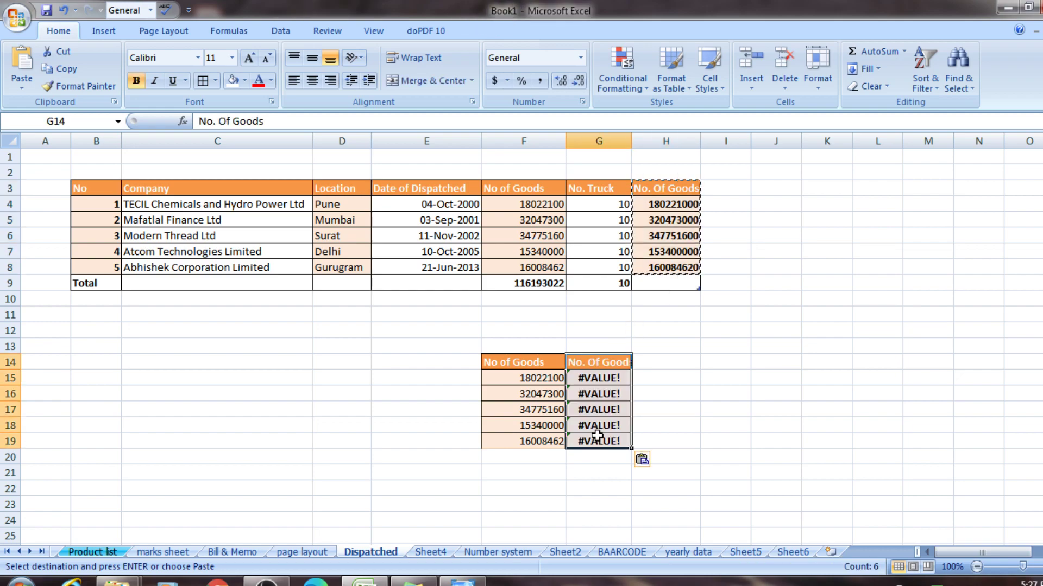
drag(631, 142, 654, 141)
click(609, 378)
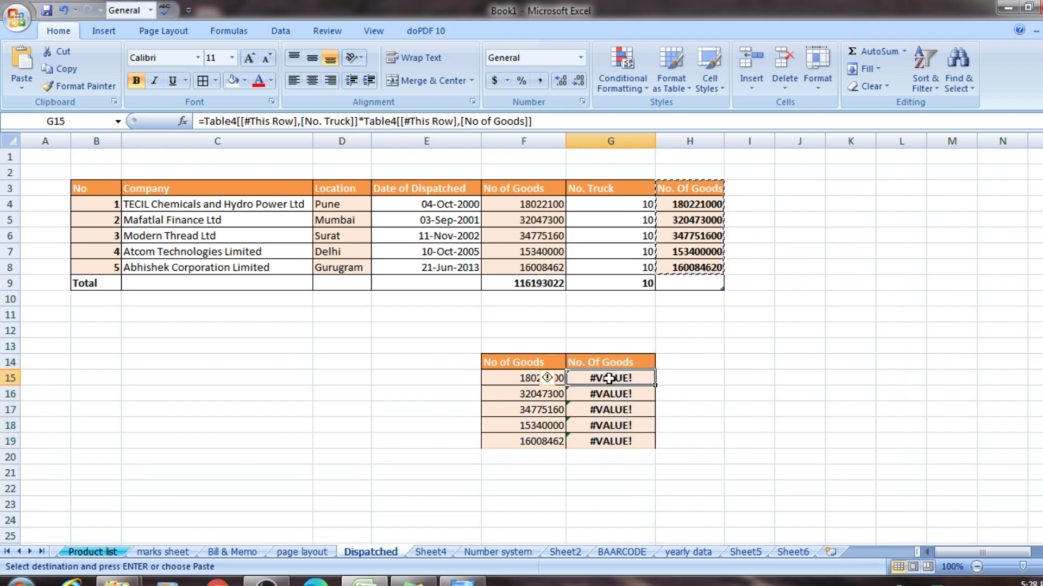
click(683, 204)
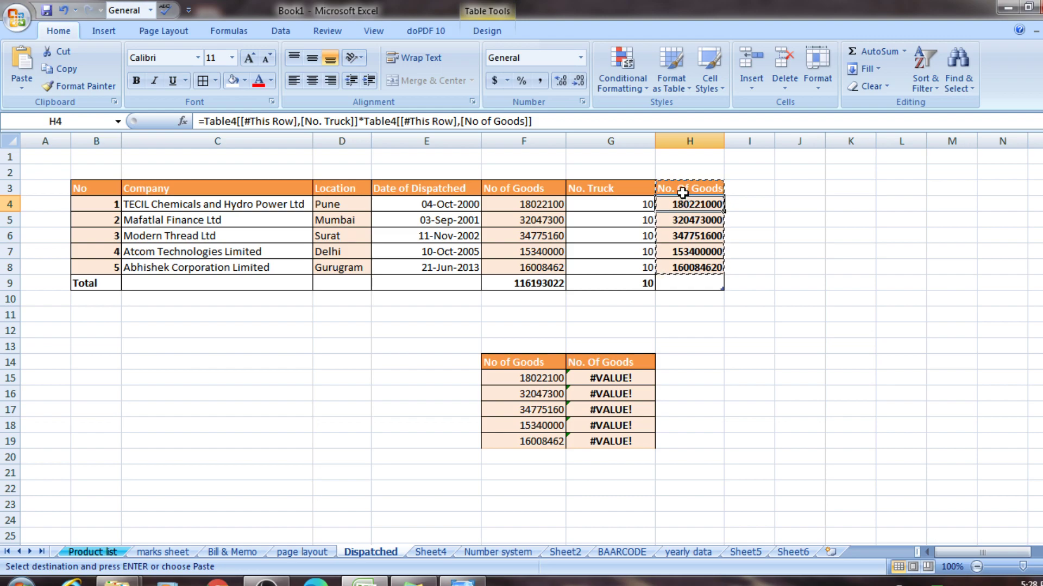
drag(682, 190, 681, 272)
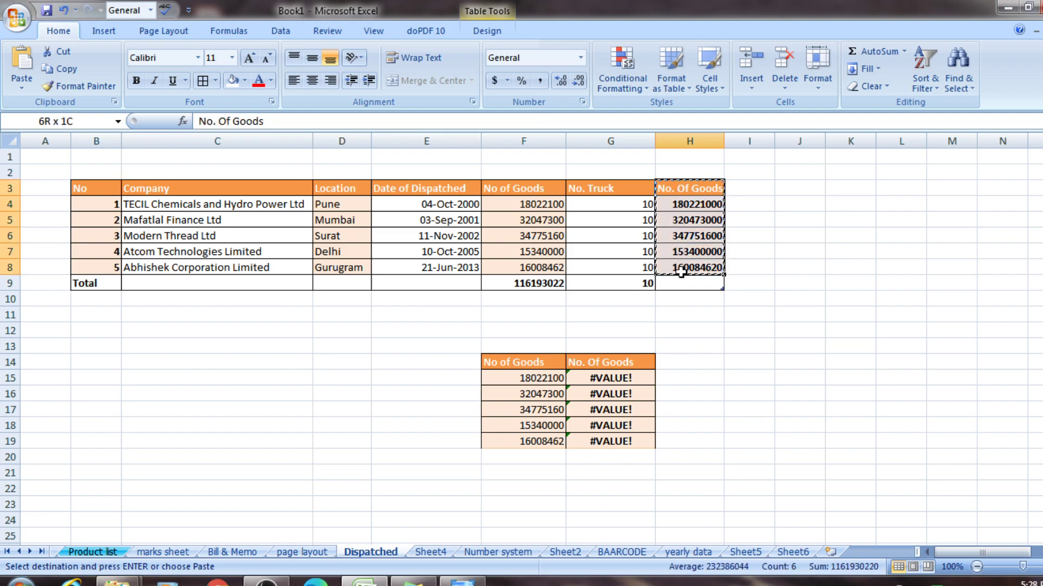
click(80, 88)
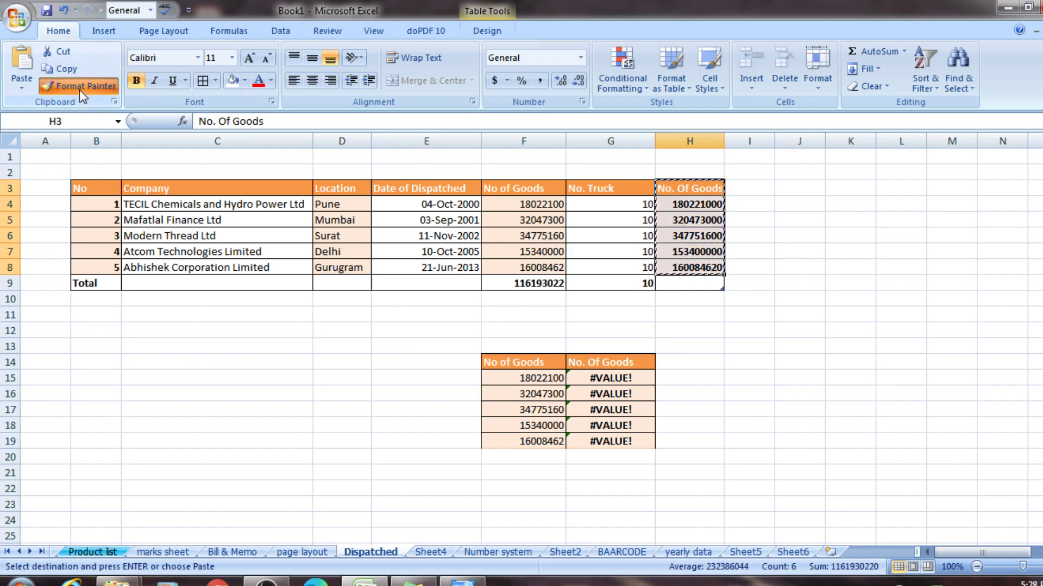
click(113, 101)
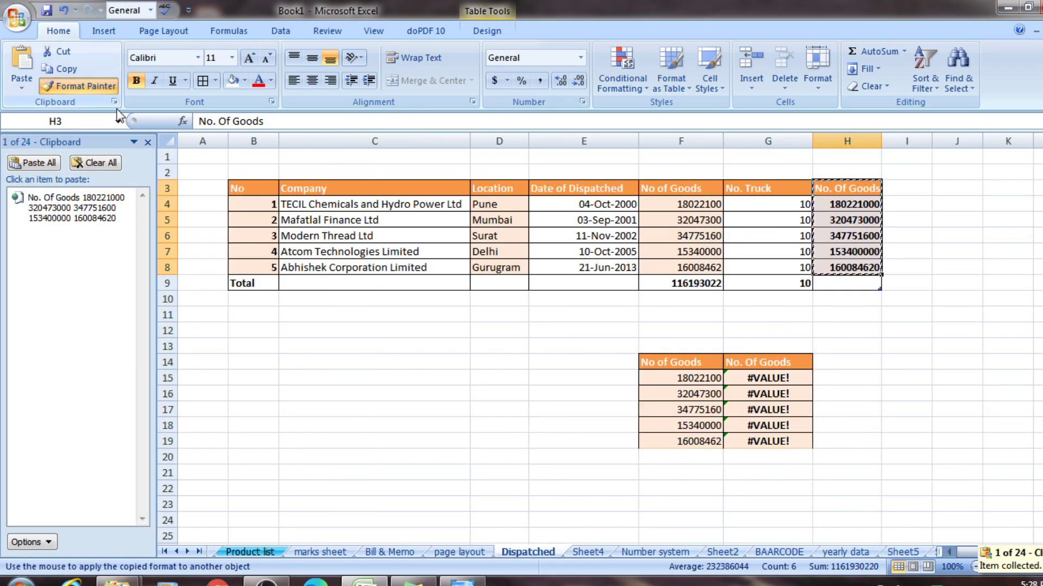
click(113, 101)
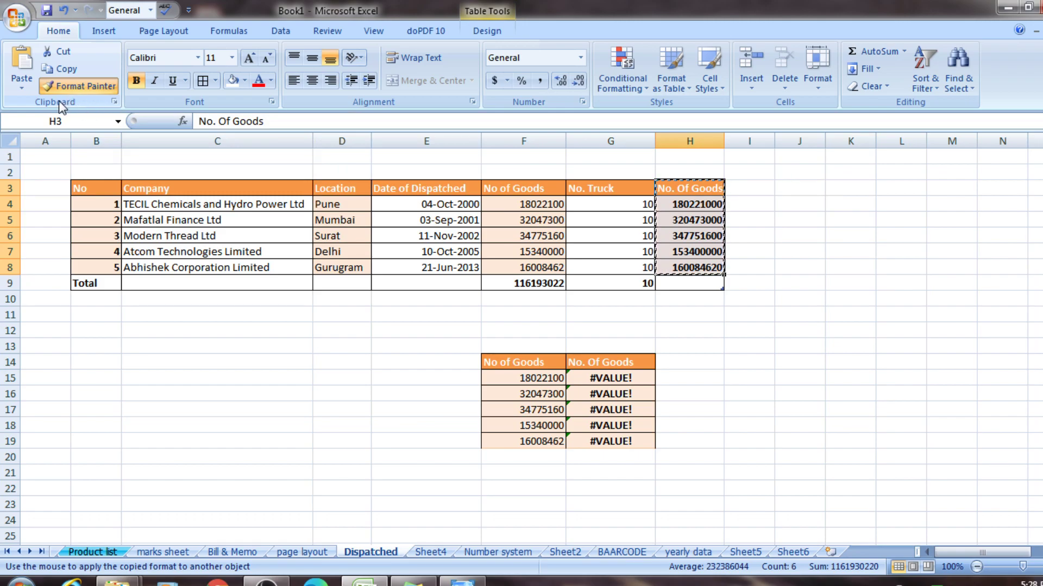
click(109, 88)
right_click(108, 88)
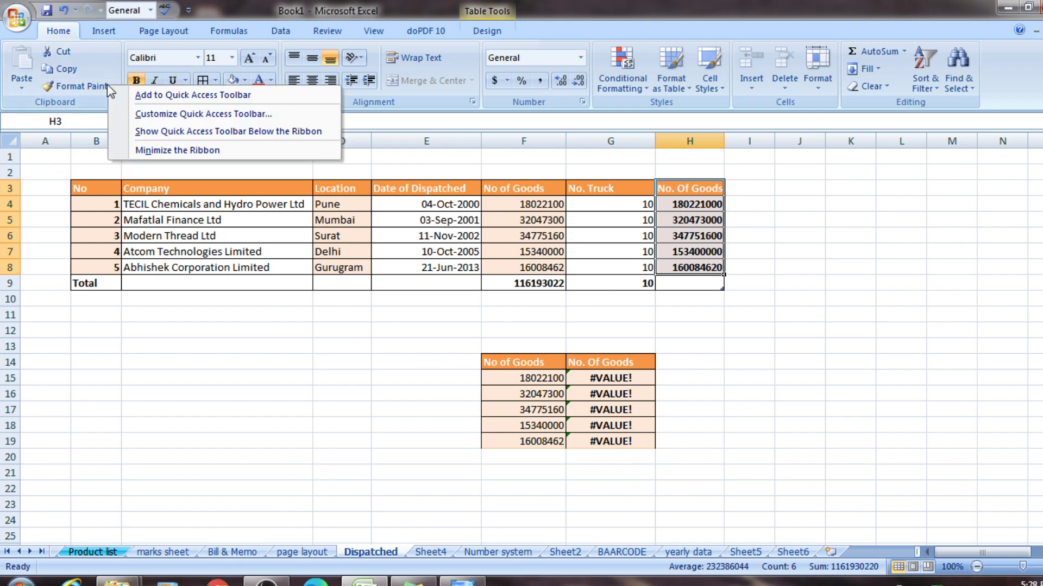
click(82, 85)
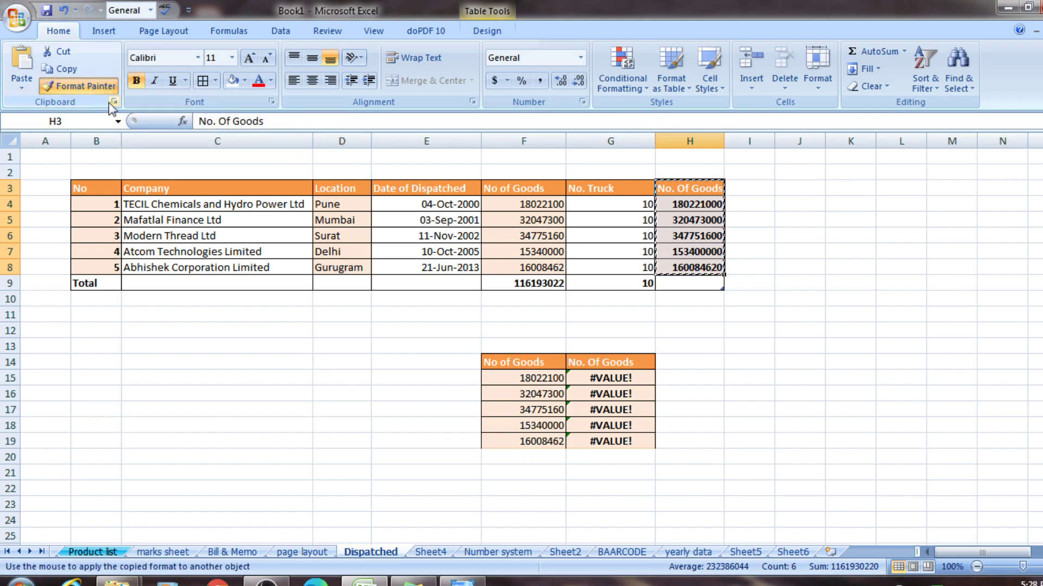
click(114, 101)
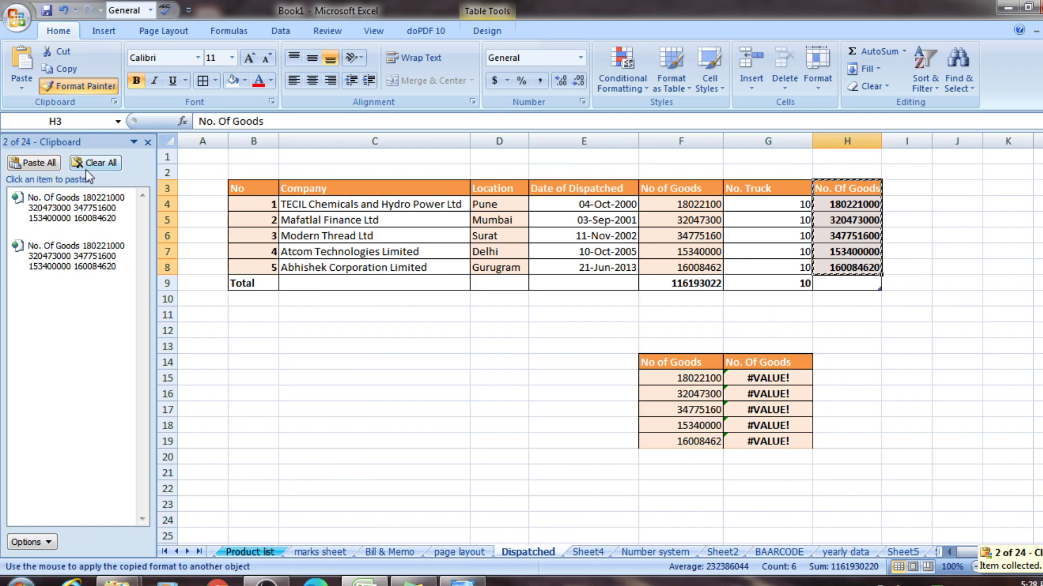
click(133, 144)
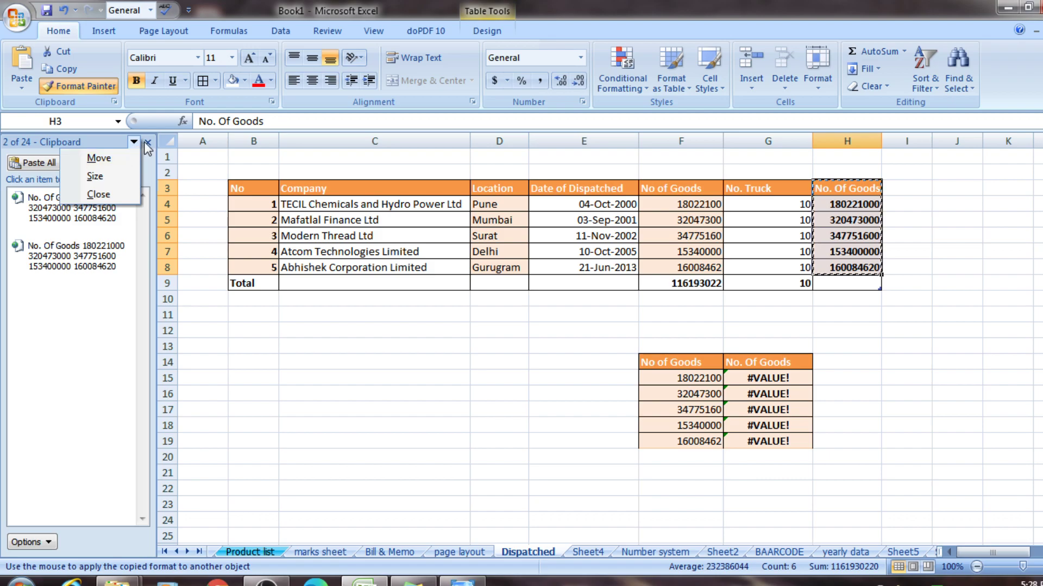
click(147, 143)
right_click(107, 89)
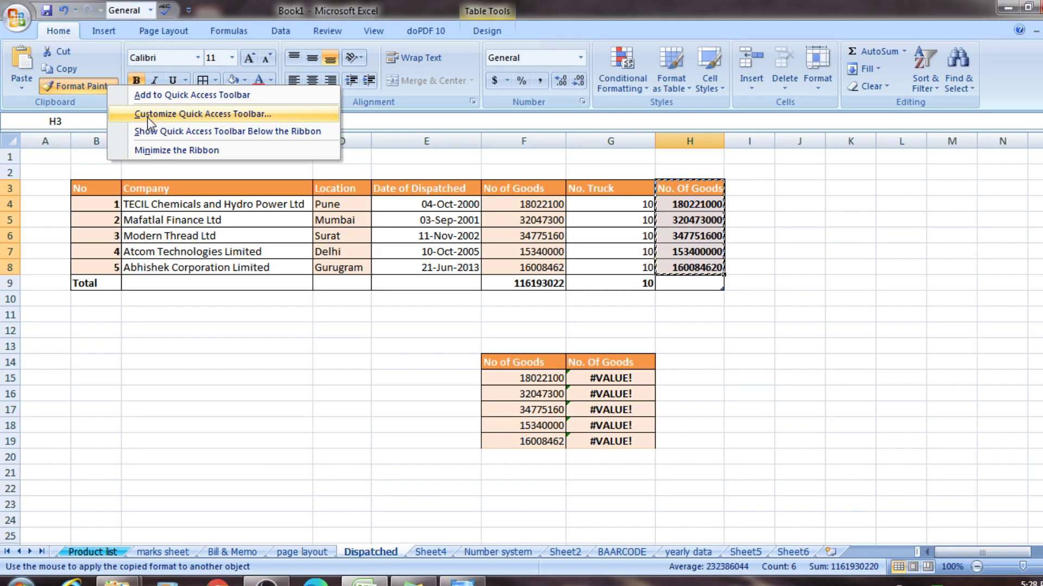
click(172, 115)
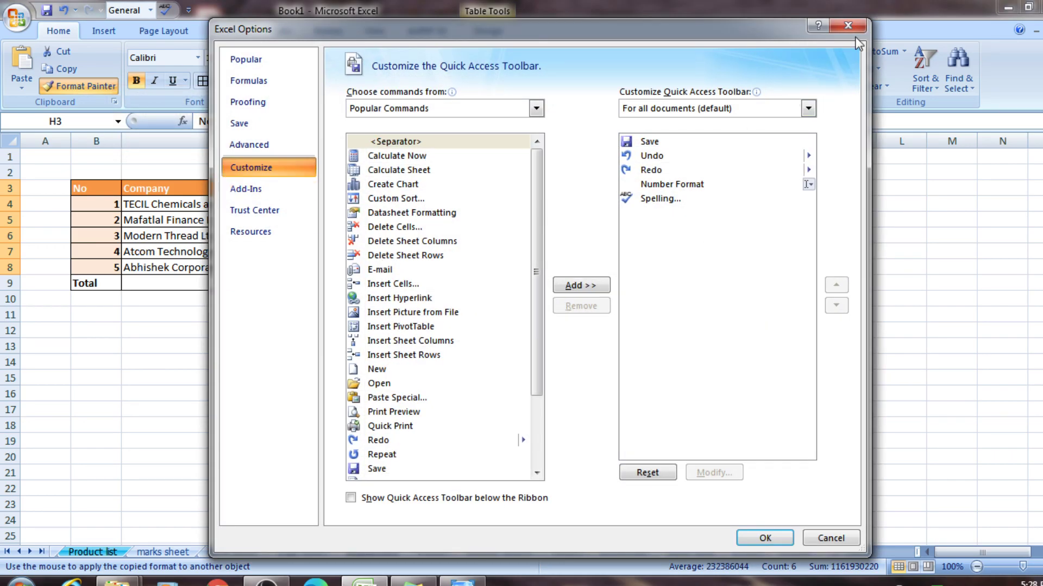
click(848, 25)
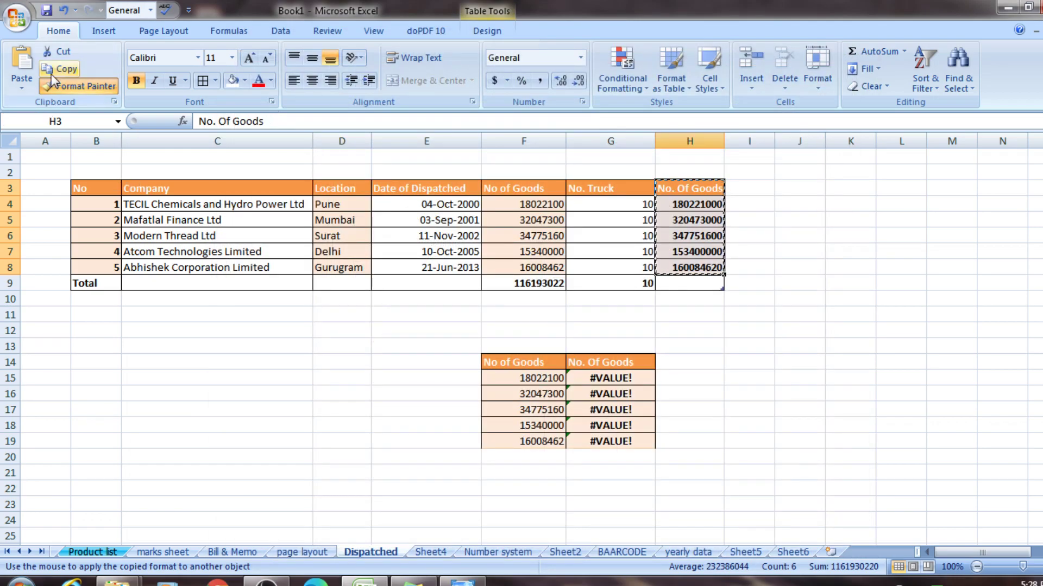
Step: Paste Special the copied cells into G14:G19 as values only
click(22, 85)
mouse_move(54, 245)
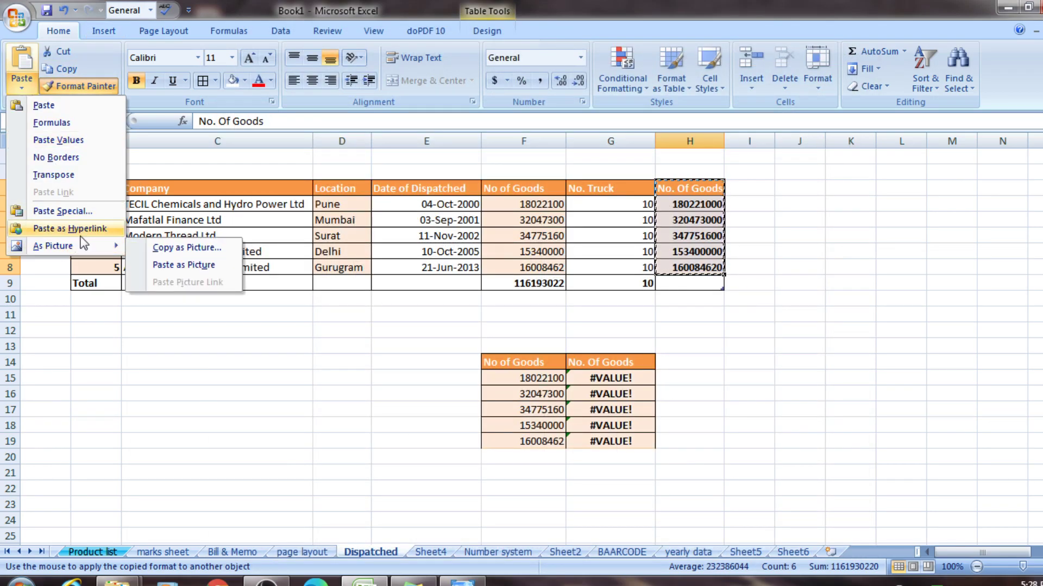
click(59, 212)
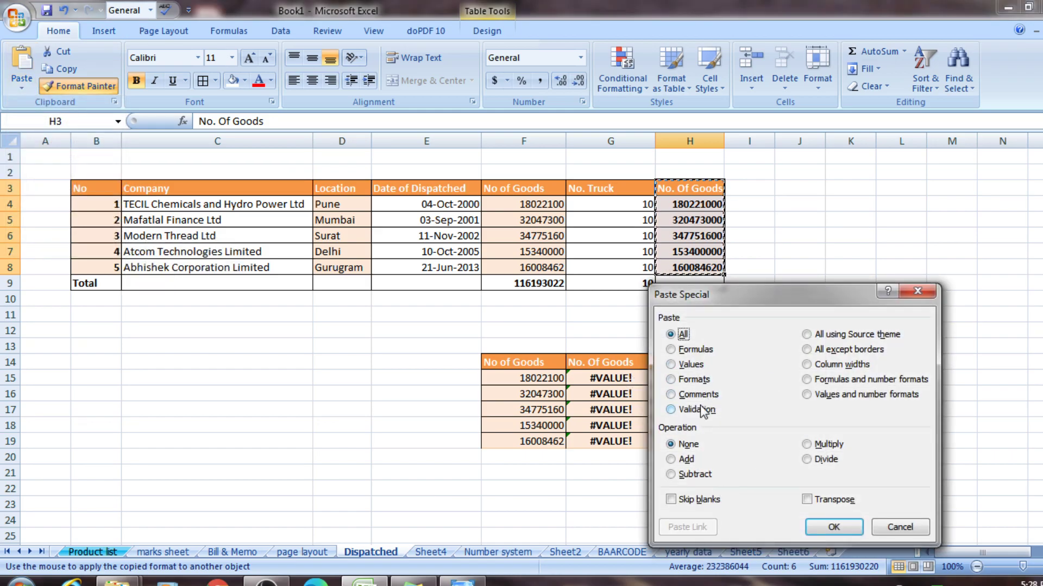
click(691, 365)
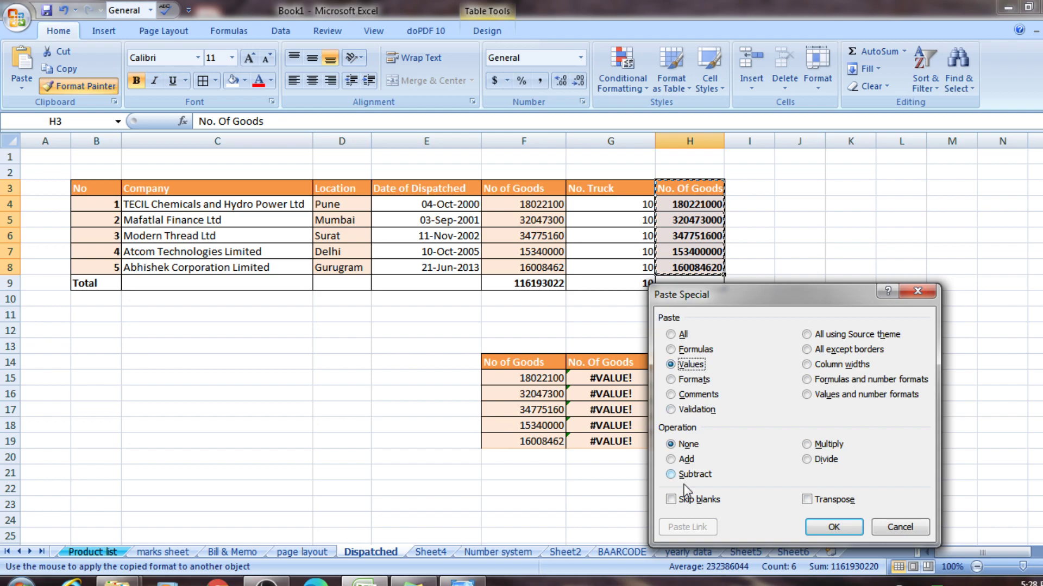
click(825, 527)
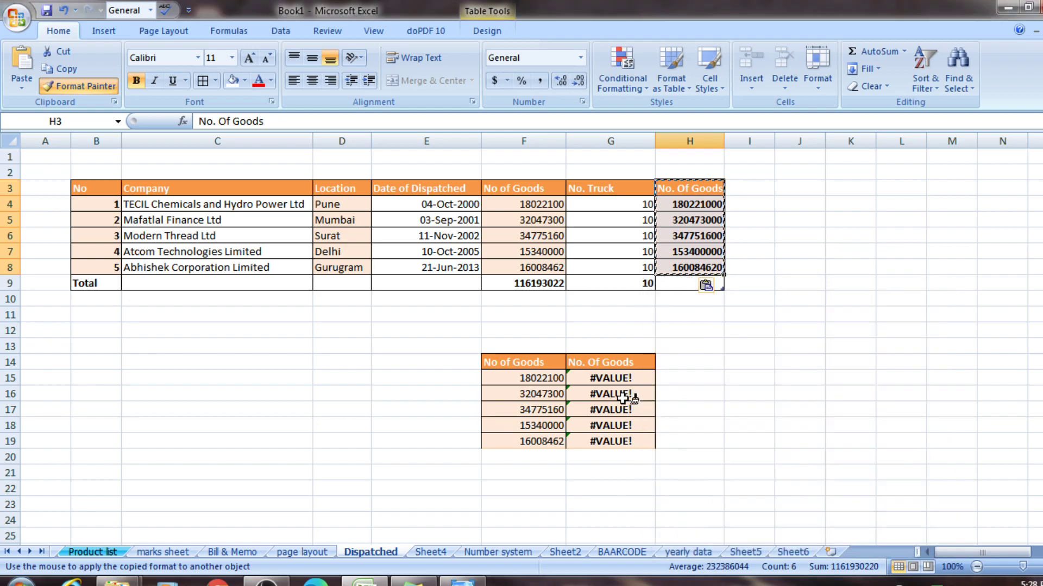
click(595, 363)
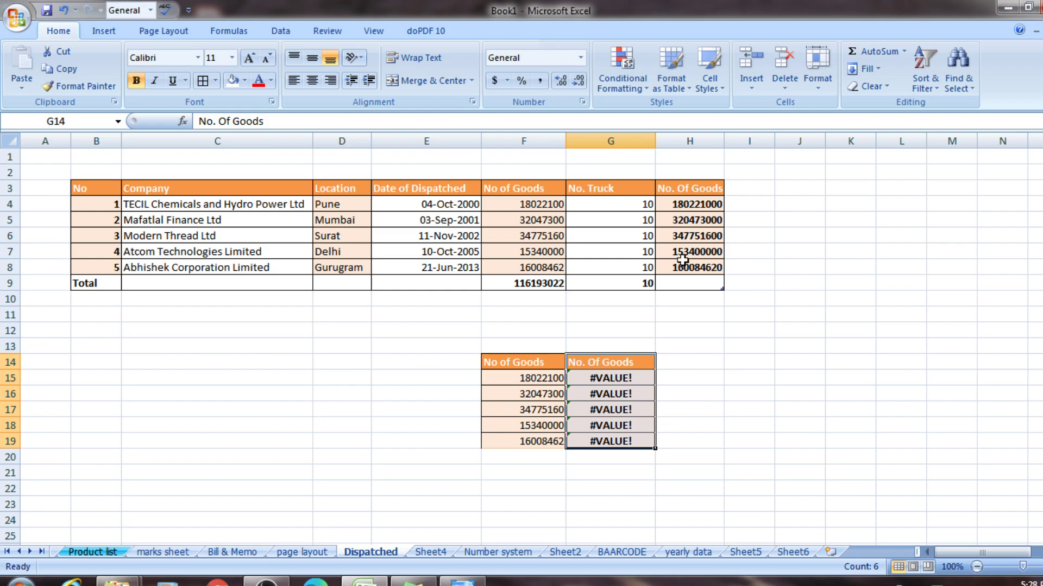
Step: Copy the No. Of Goods column H3:H8 again and paste it at G14
drag(681, 188, 687, 265)
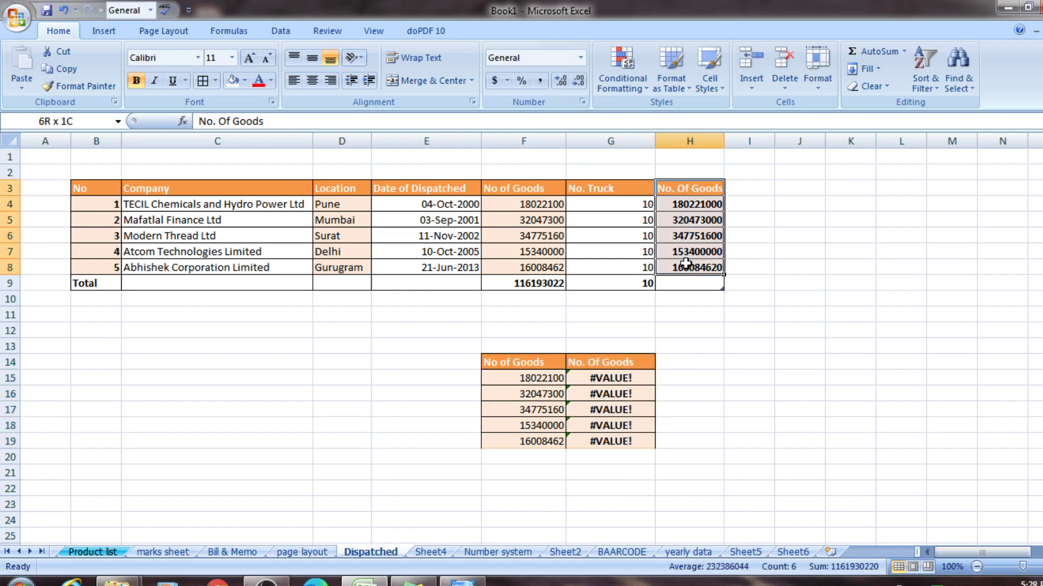
key(ctrl+c)
click(595, 357)
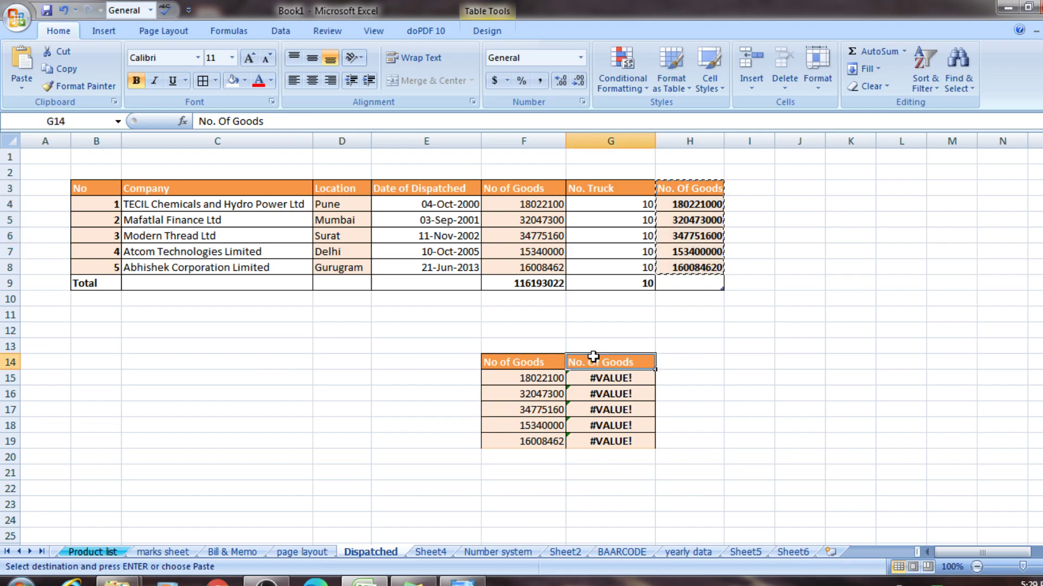
key(ctrl+v)
click(763, 426)
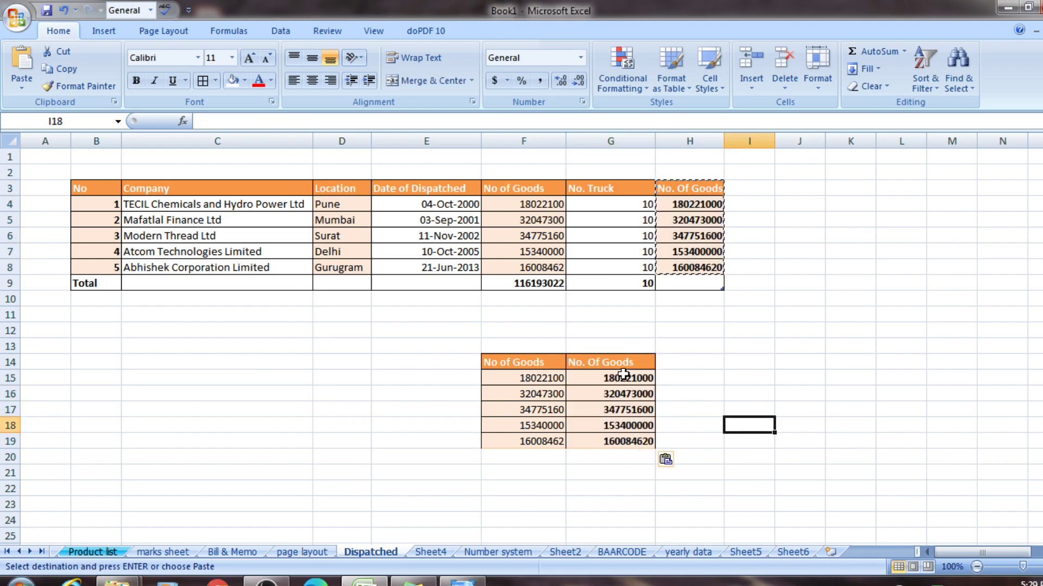
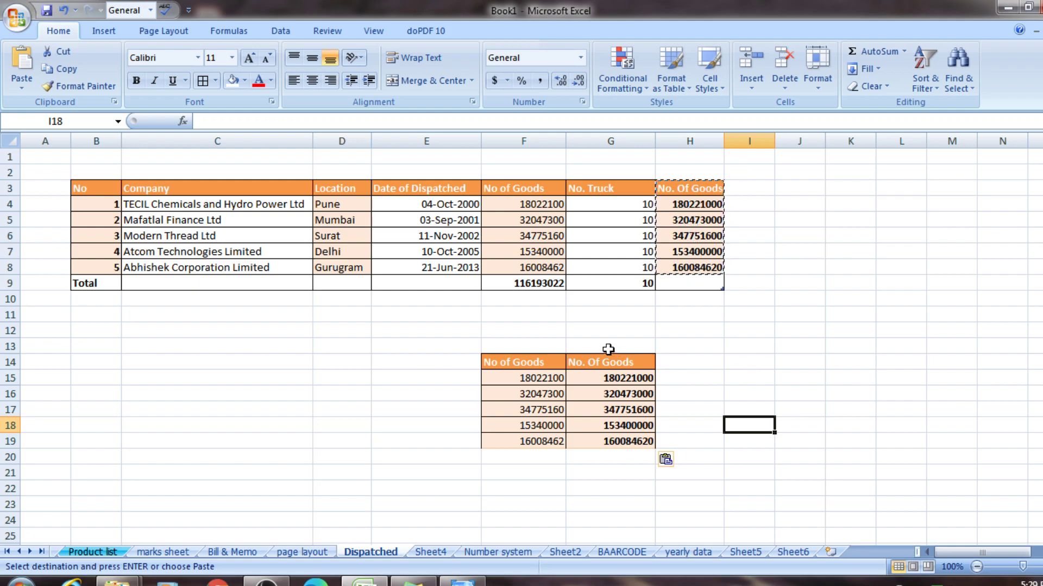
Step: Enter =pro(F15,G15) in H15, which returns #NAME? because the function name is incomplete
click(687, 365)
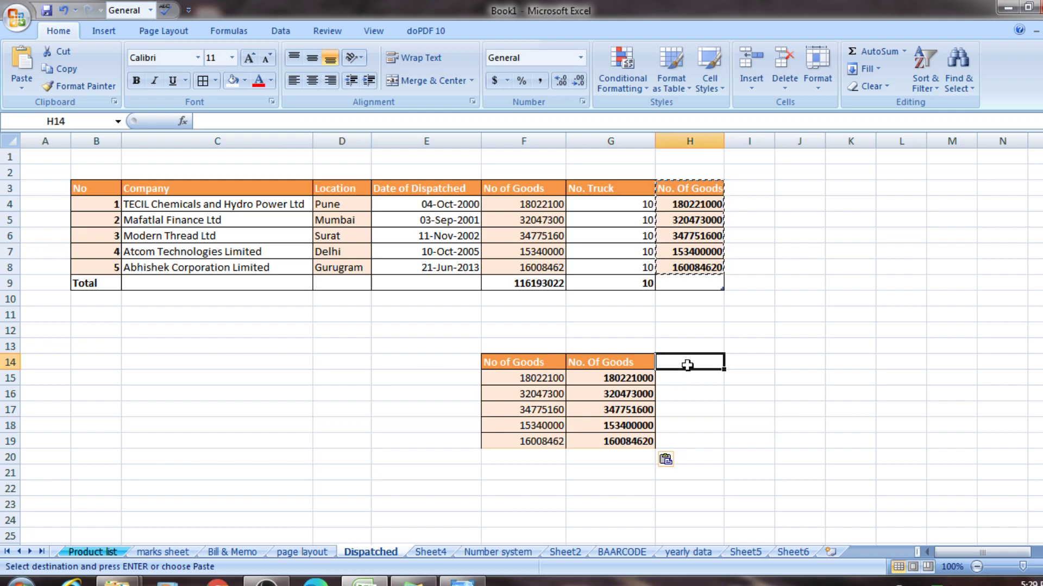
click(675, 378)
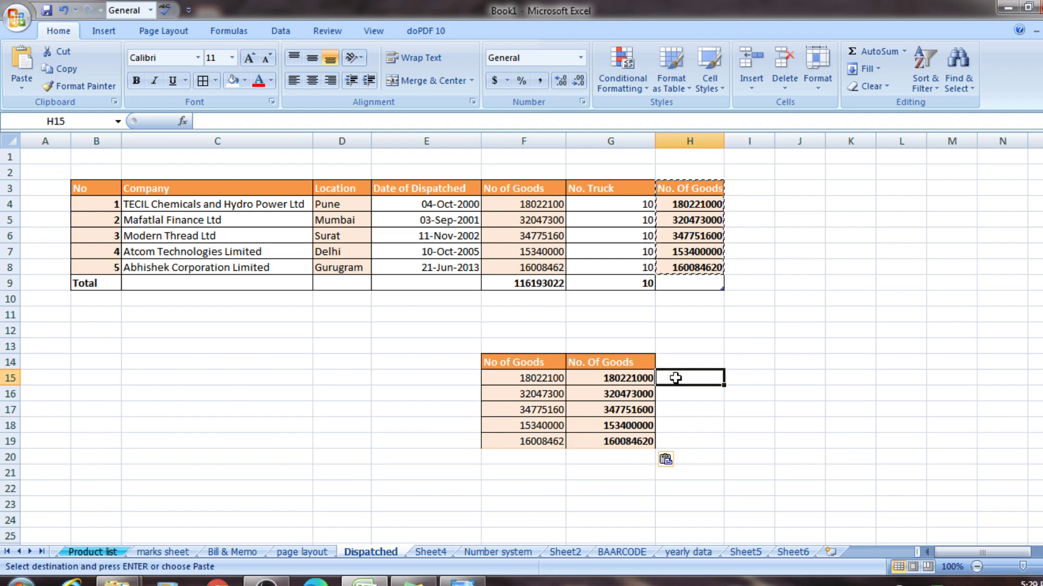
text(=)
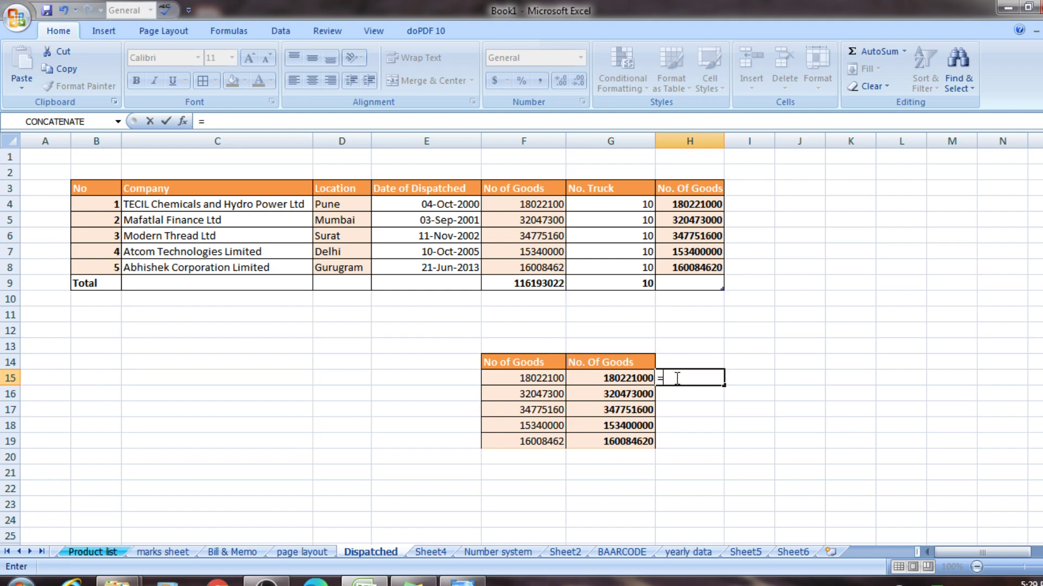
text(p)
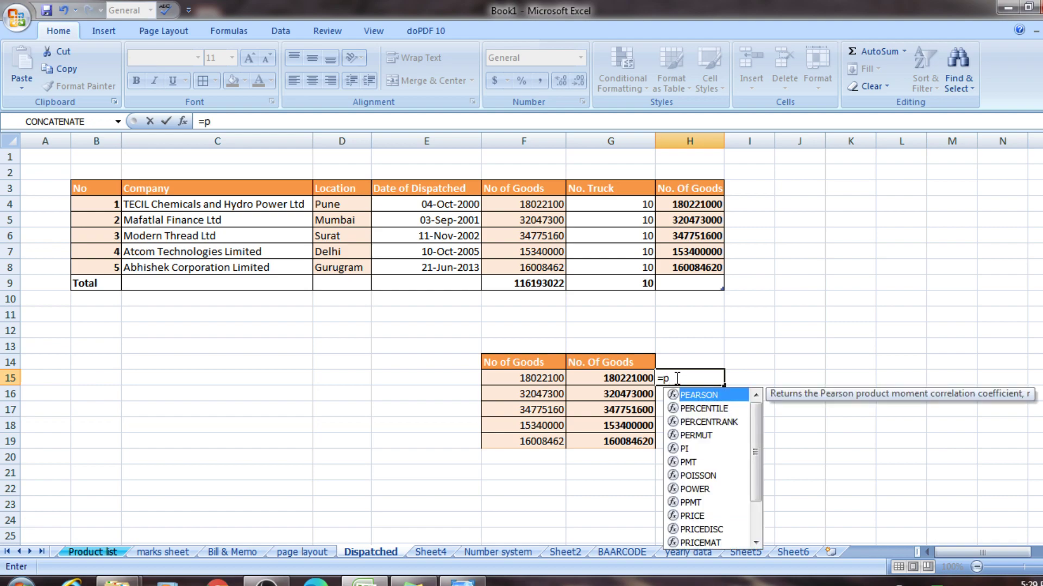
text(ro)
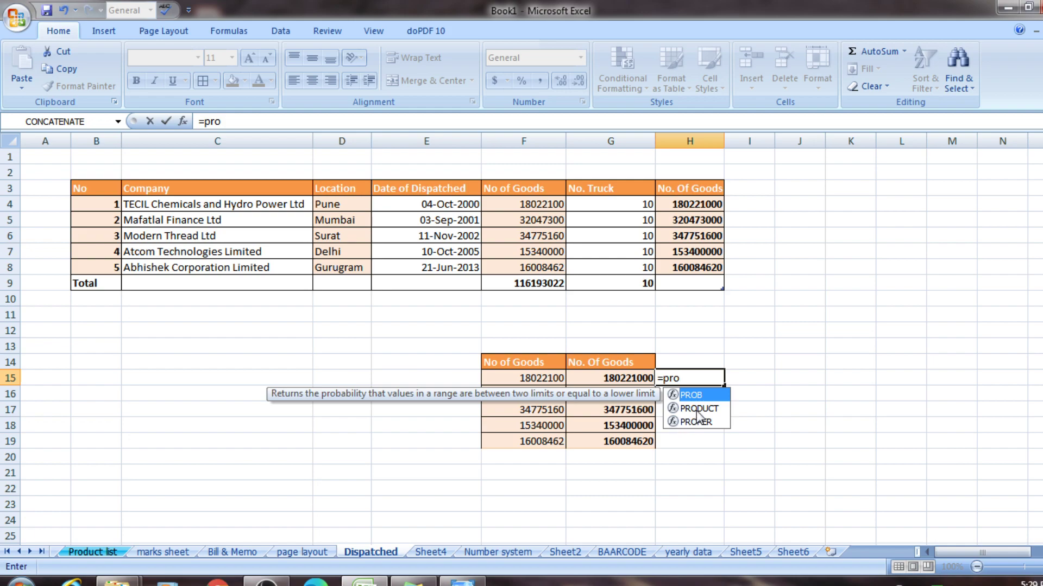
click(698, 412)
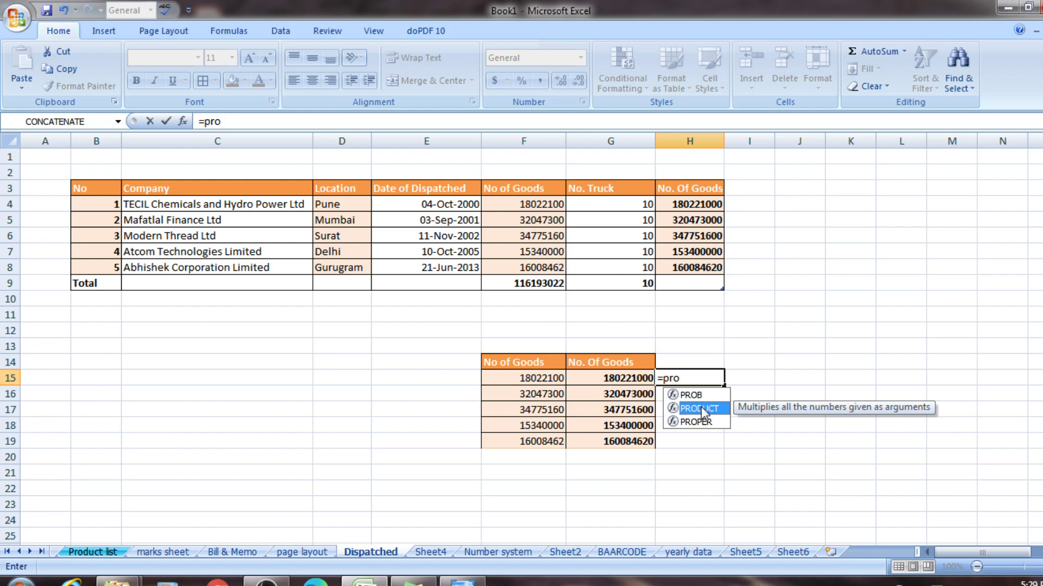
click(697, 376)
text(()
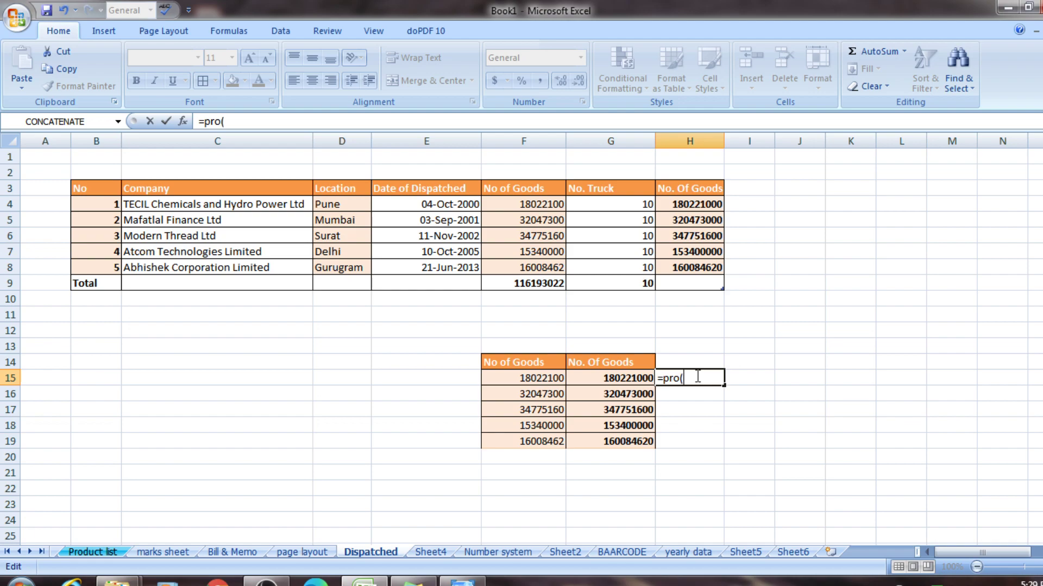
click(527, 384)
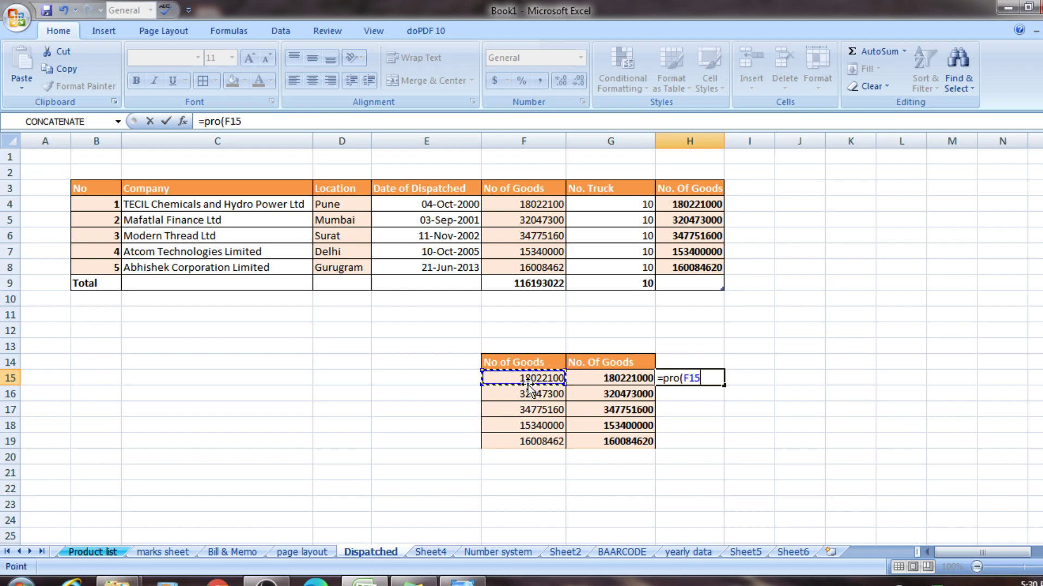
text(,)
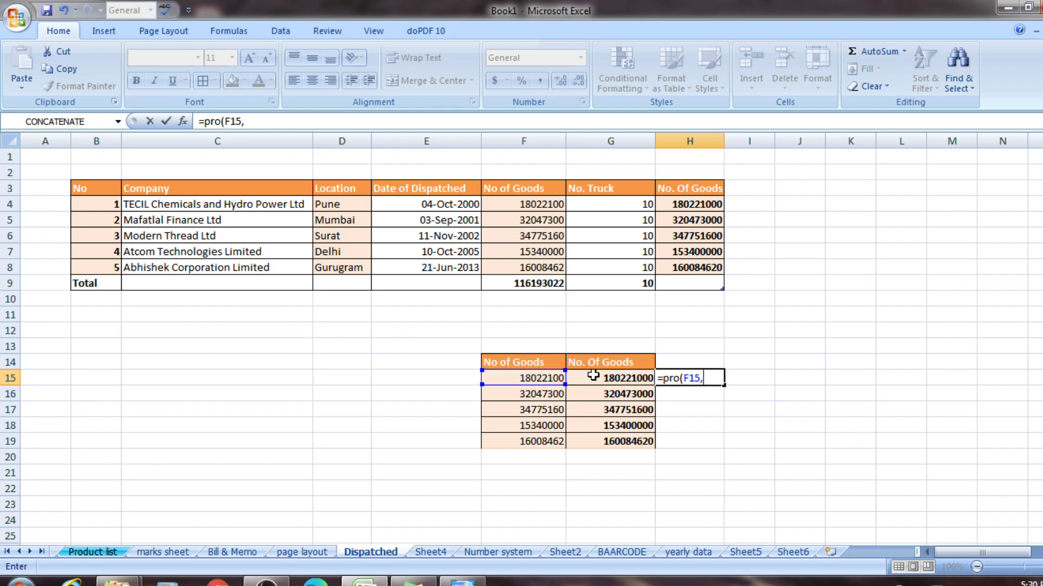
click(592, 375)
text())
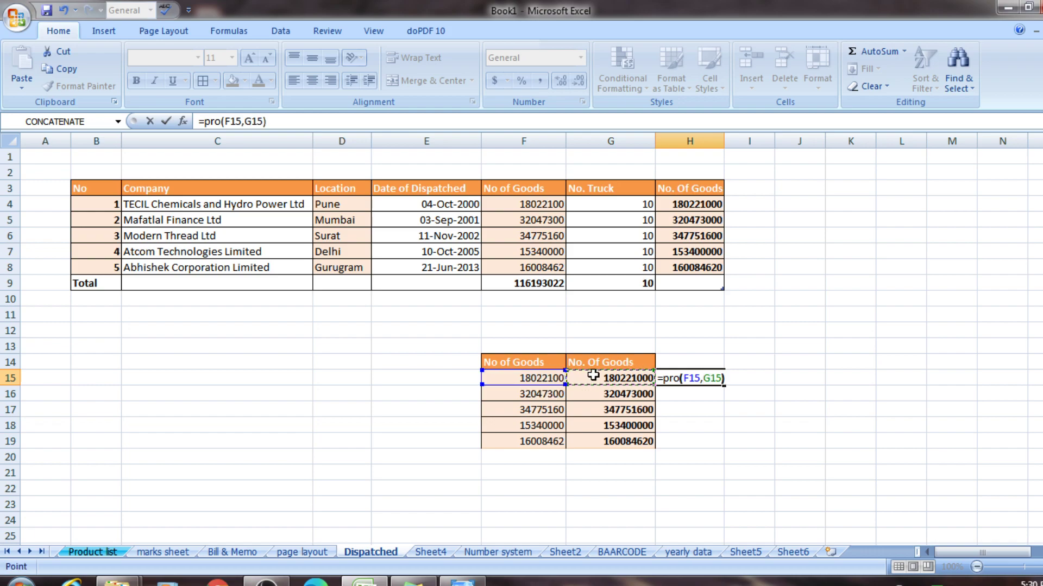
key(Return)
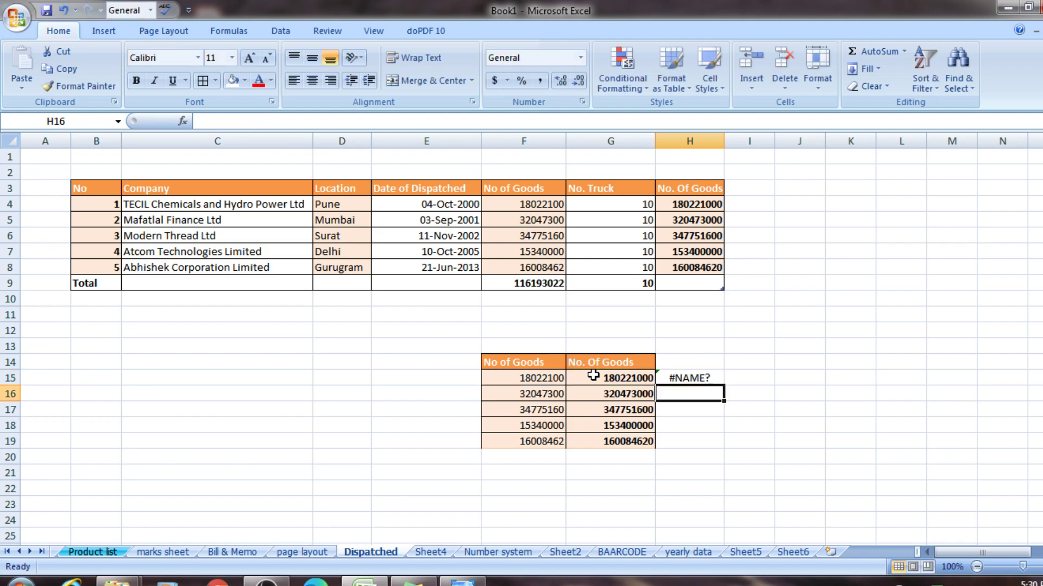
Step: Widen column H and clear the #NAME? formula from H15
click(708, 373)
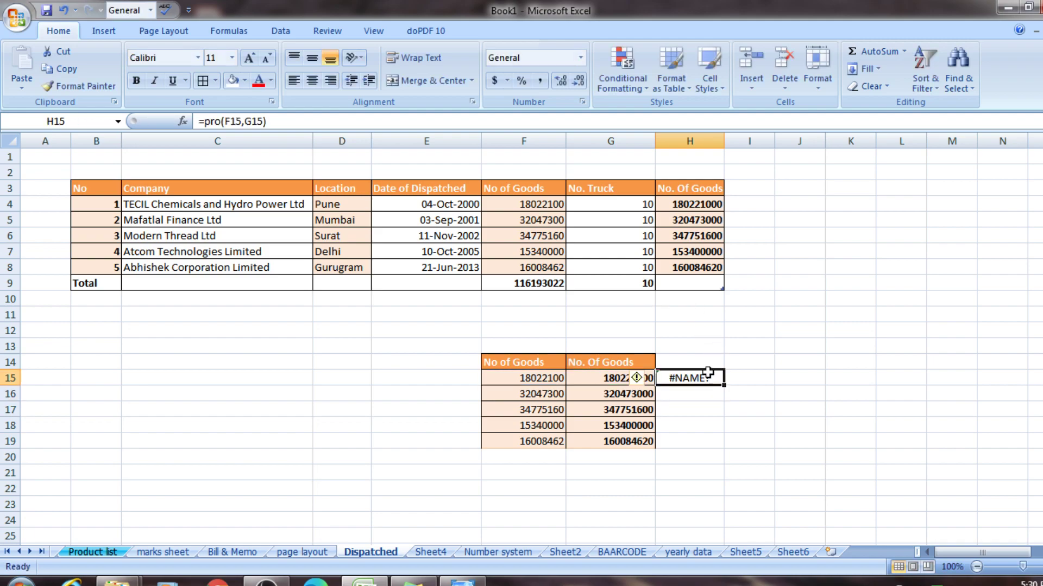
drag(724, 140, 778, 163)
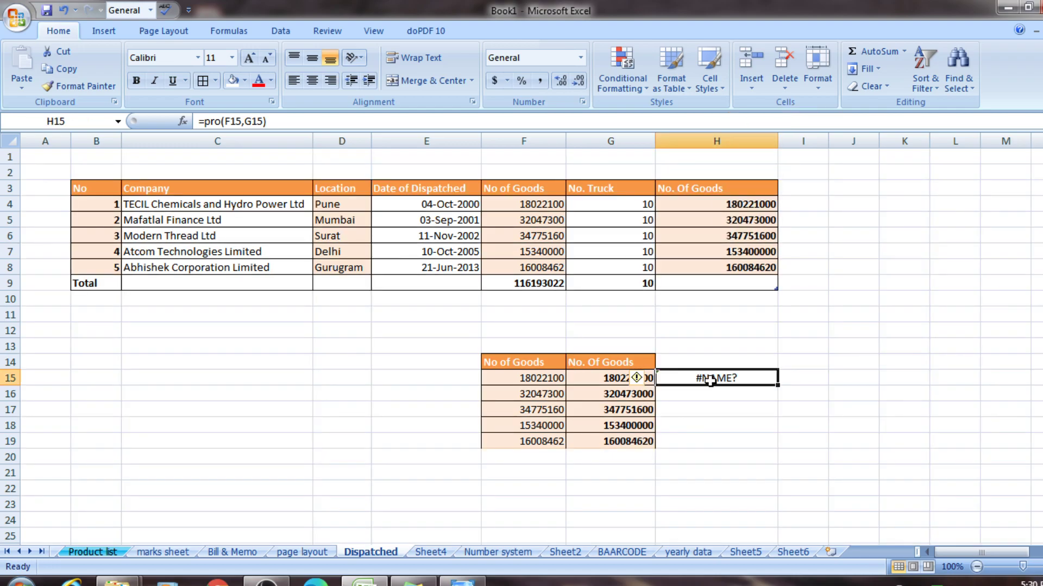
key(BackSpace)
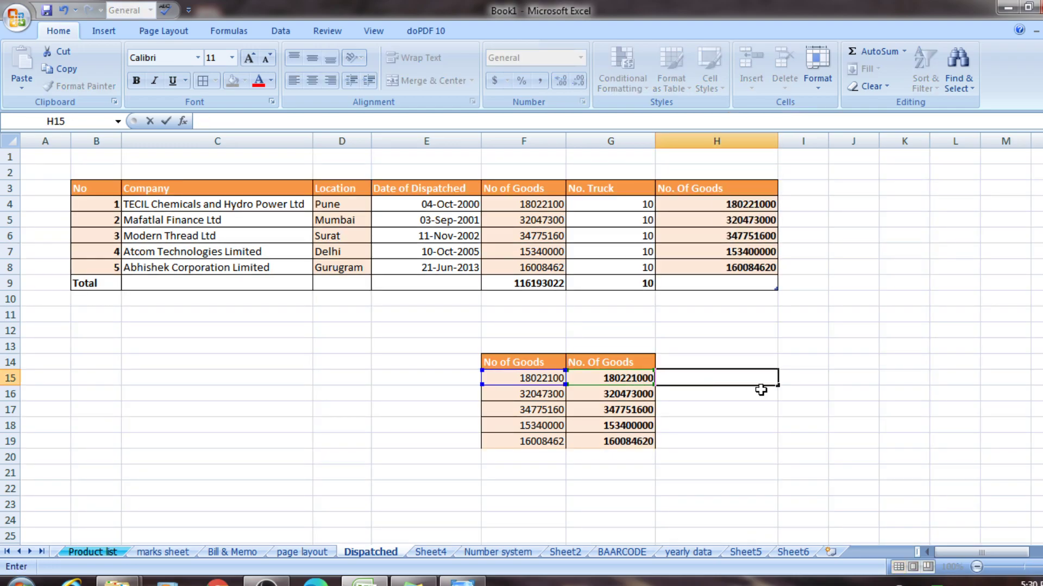
click(763, 409)
Step: Check the F15 and G15 values and widen column H much further
click(604, 375)
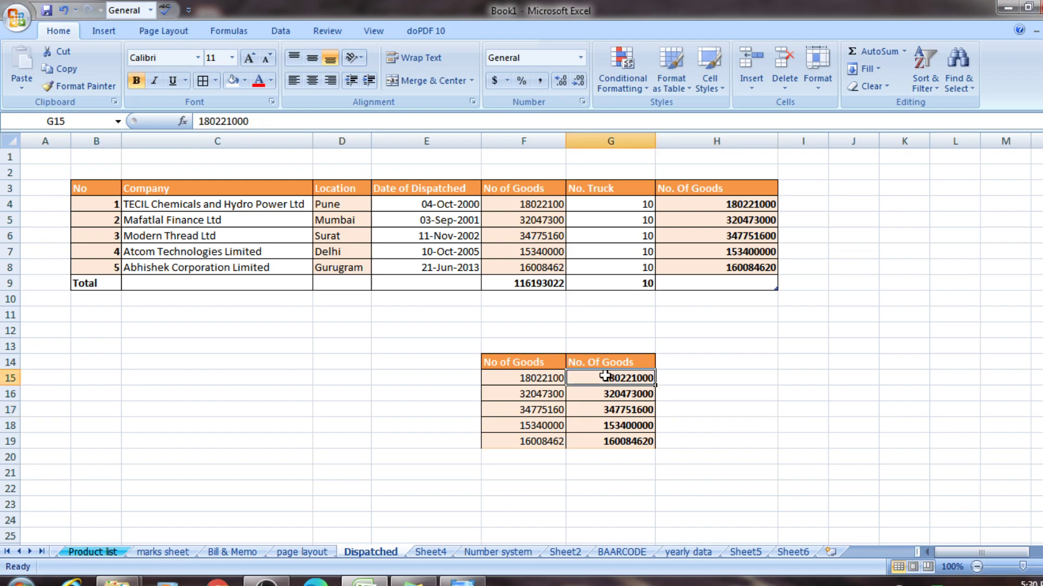
click(549, 379)
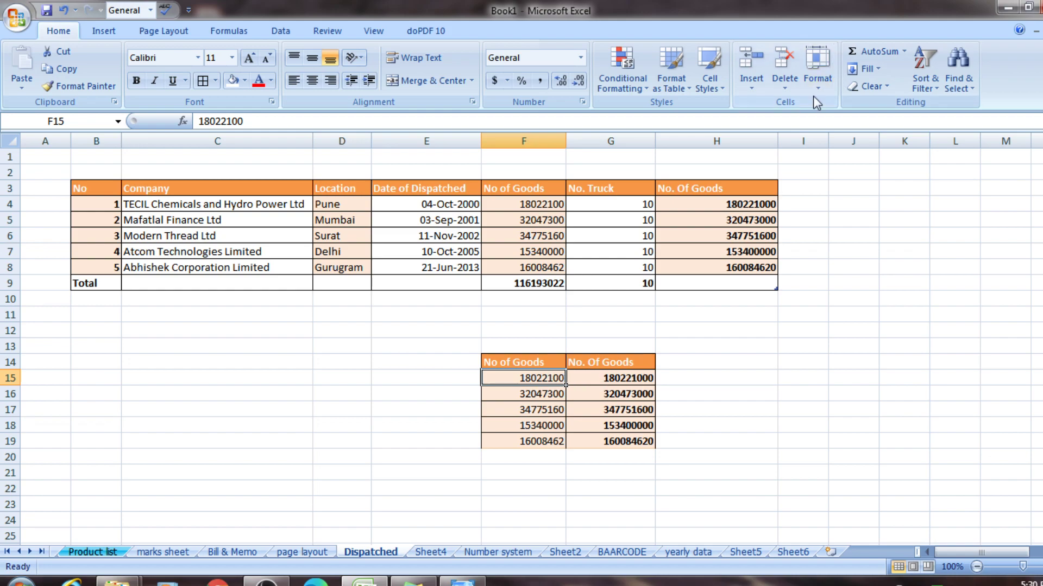
drag(778, 141, 863, 141)
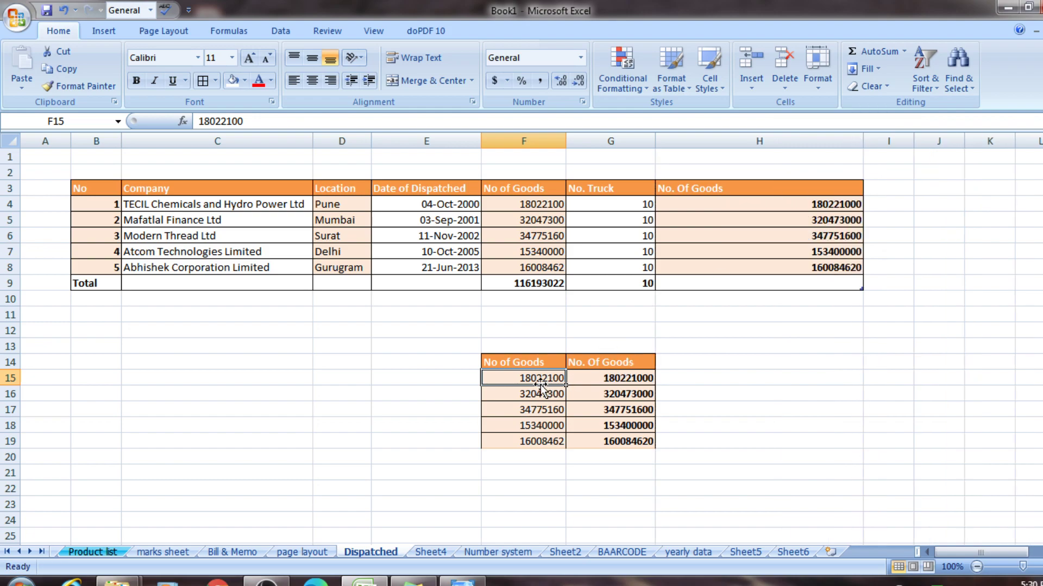
click(624, 377)
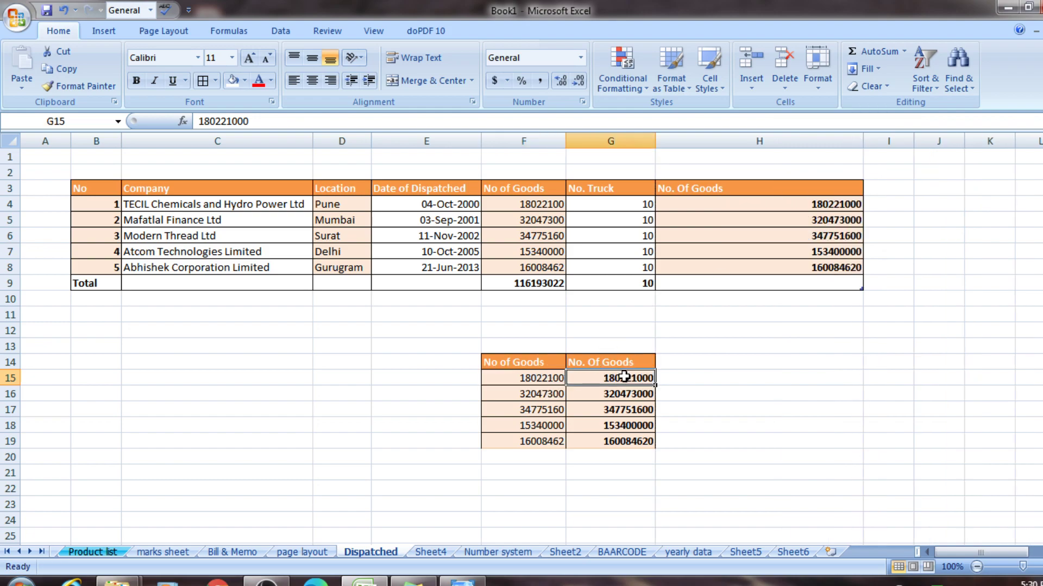
click(539, 376)
click(678, 378)
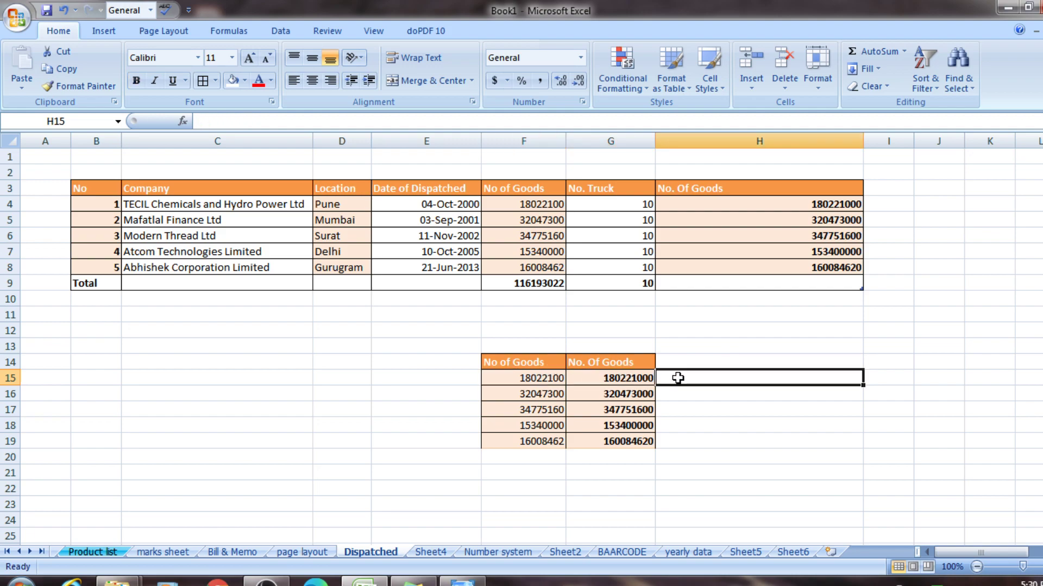
Step: Enter =G15*F15 in H15, giving 3.24796E+15, and select the F15:F19 values
text(=)
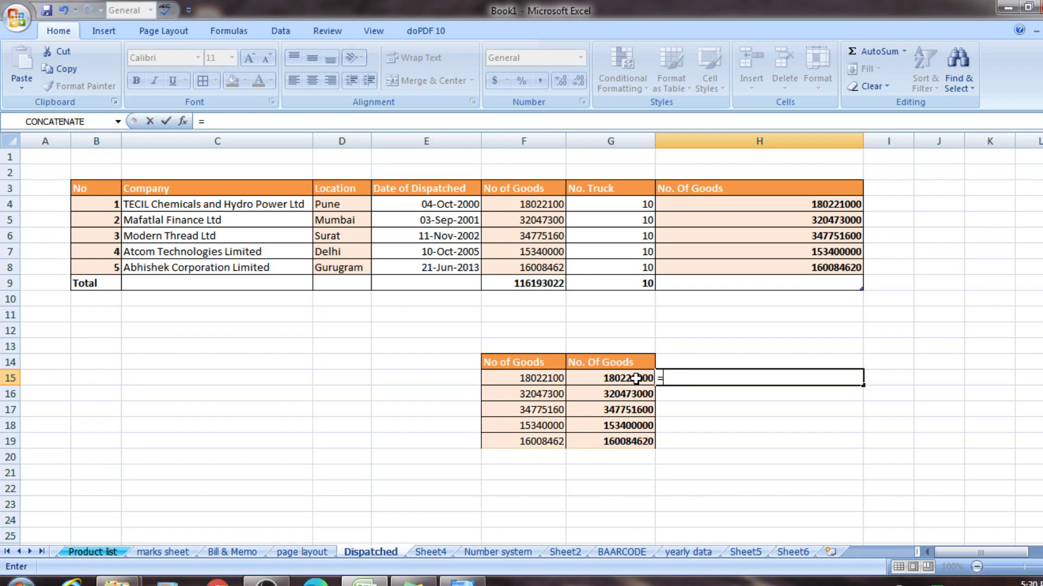
click(636, 376)
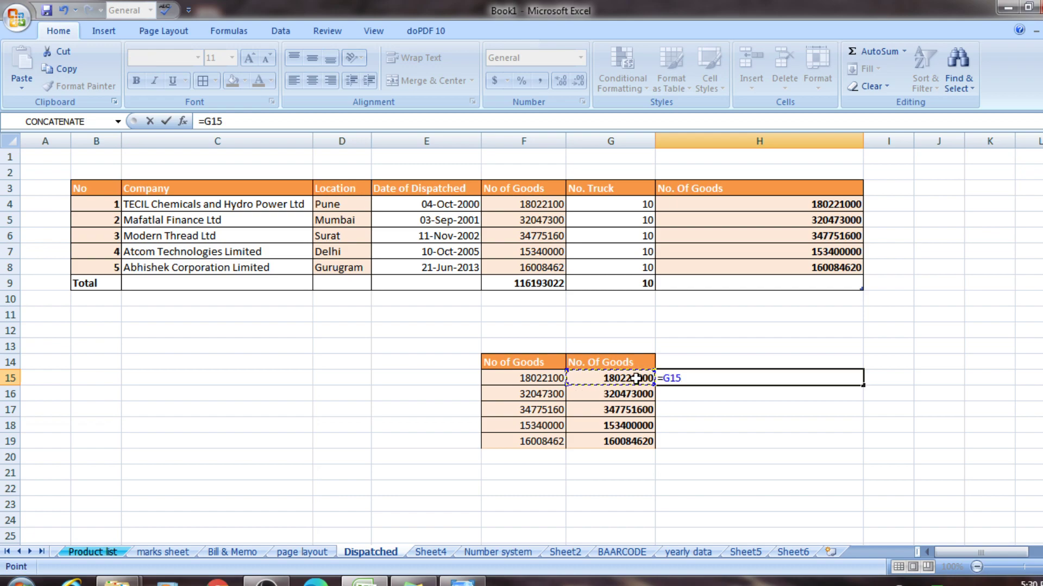
text(*)
click(530, 379)
key(Return)
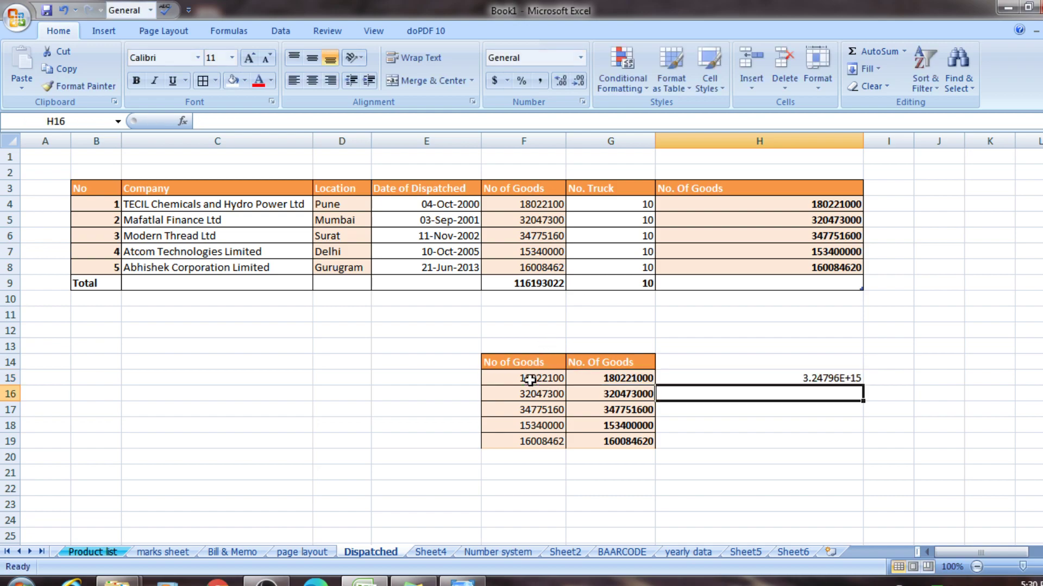
click(838, 376)
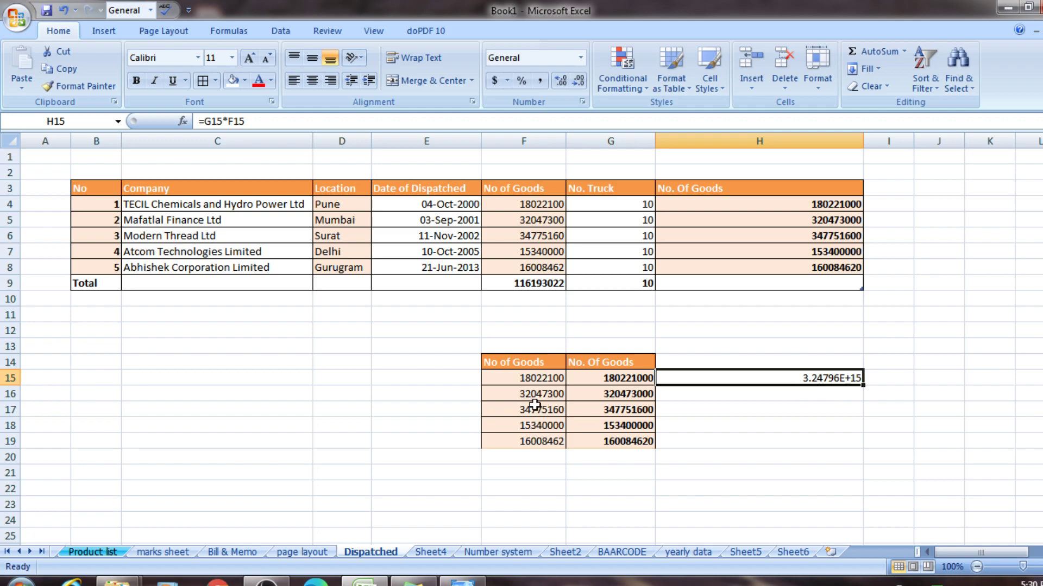
mouse_move(535, 378)
mouse_down()
mouse_move(535, 455)
mouse_move(535, 442)
mouse_up()
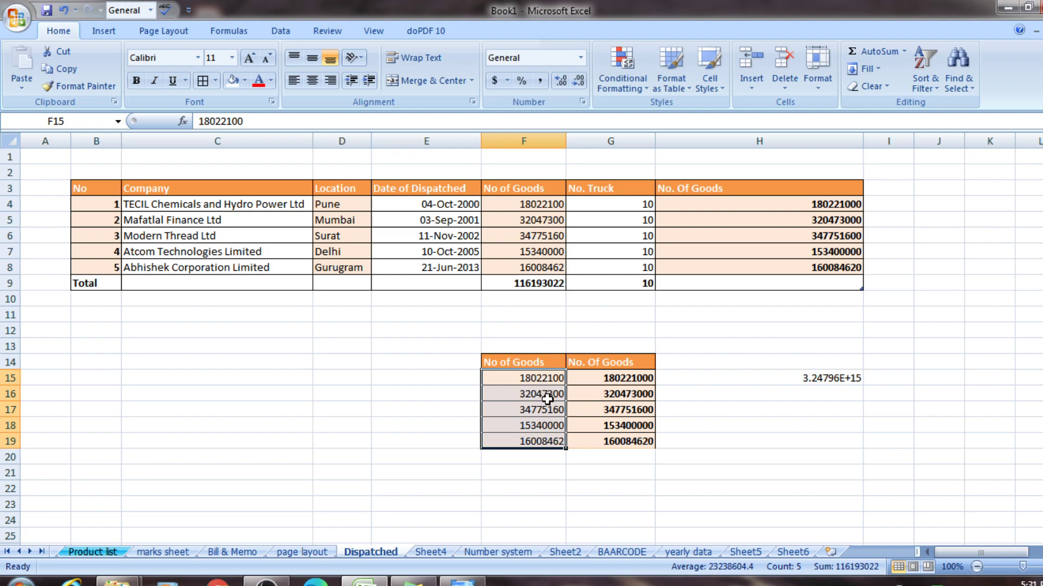
Step: Fill F15:F19 with the series 12, 15, 18, 21, 24
text(12)
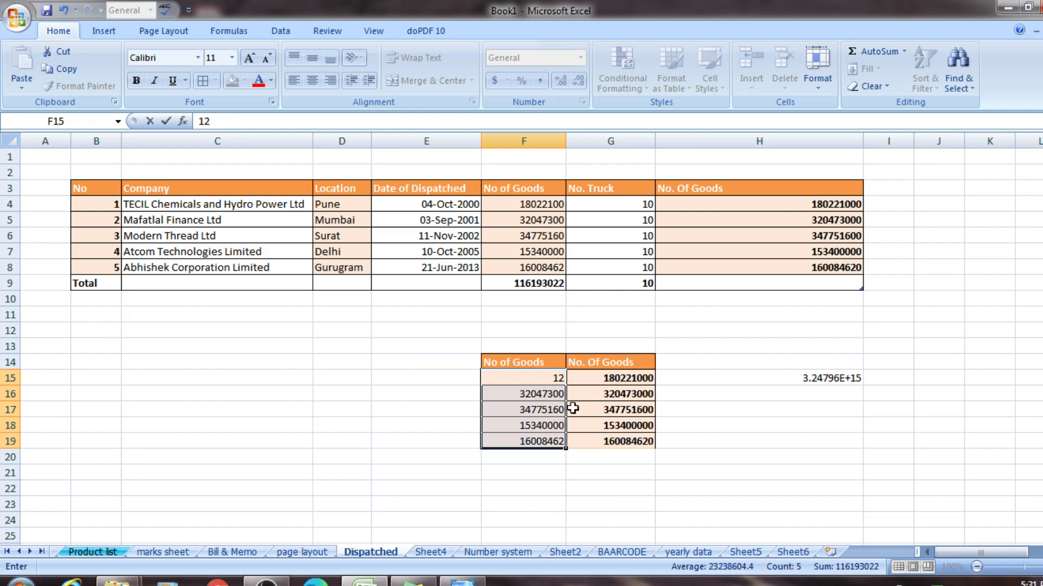
click(545, 392)
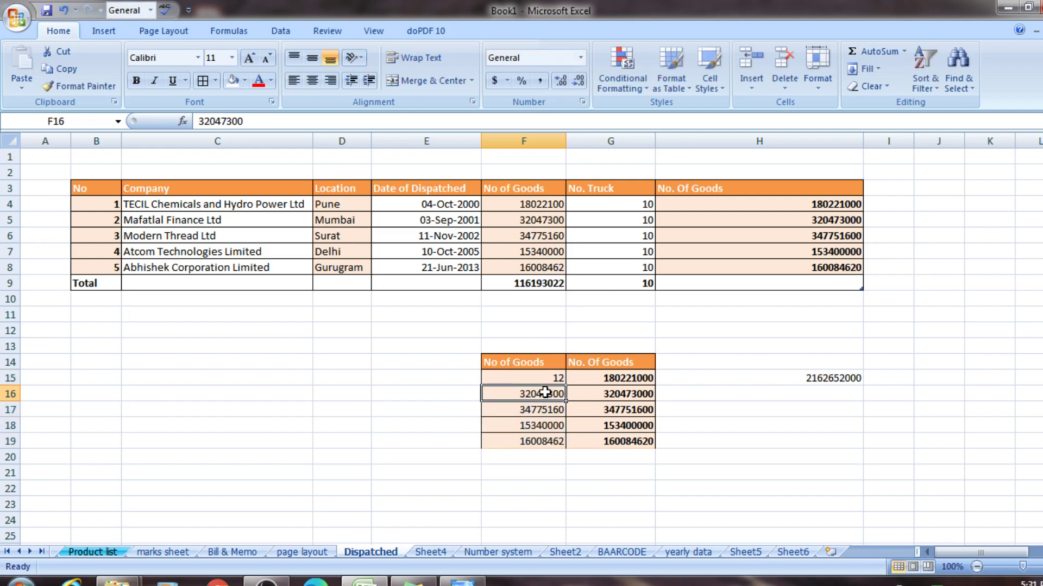
text(15)
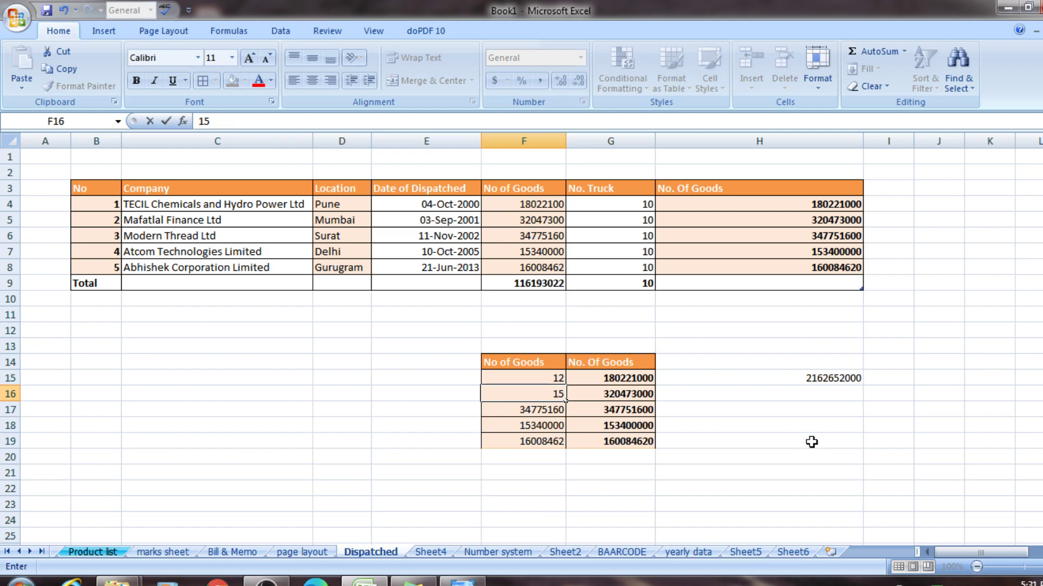
click(811, 440)
drag(554, 382, 565, 445)
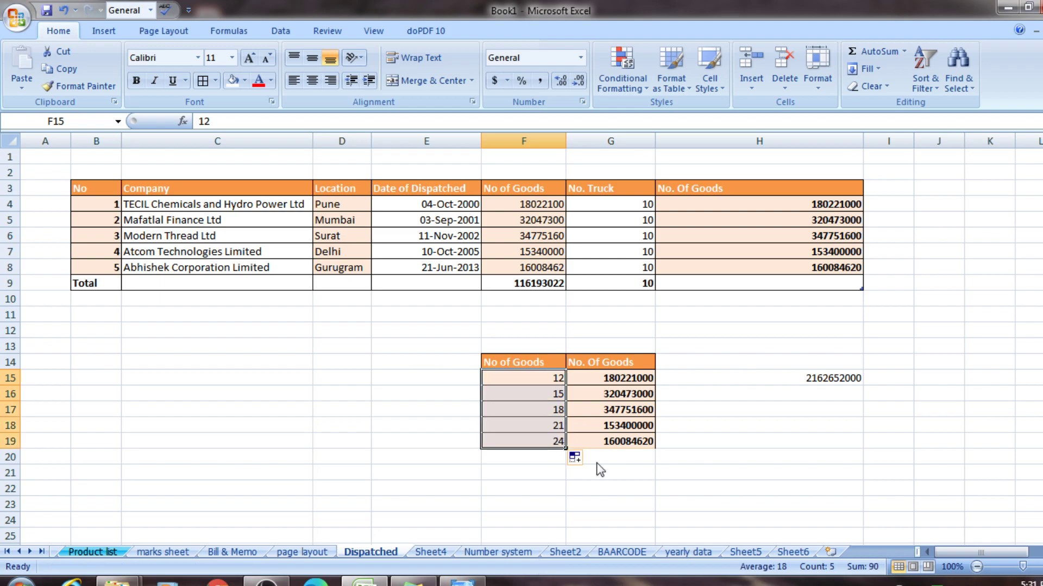
click(705, 471)
Step: Delete the old multiplication result from H15, leaving it empty
click(697, 375)
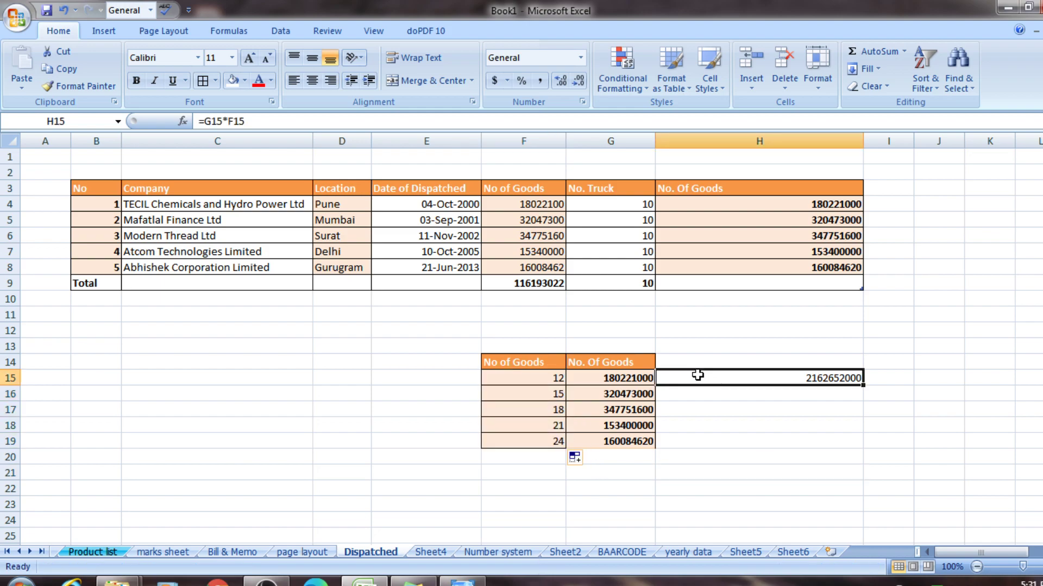
key(BackSpace)
click(707, 406)
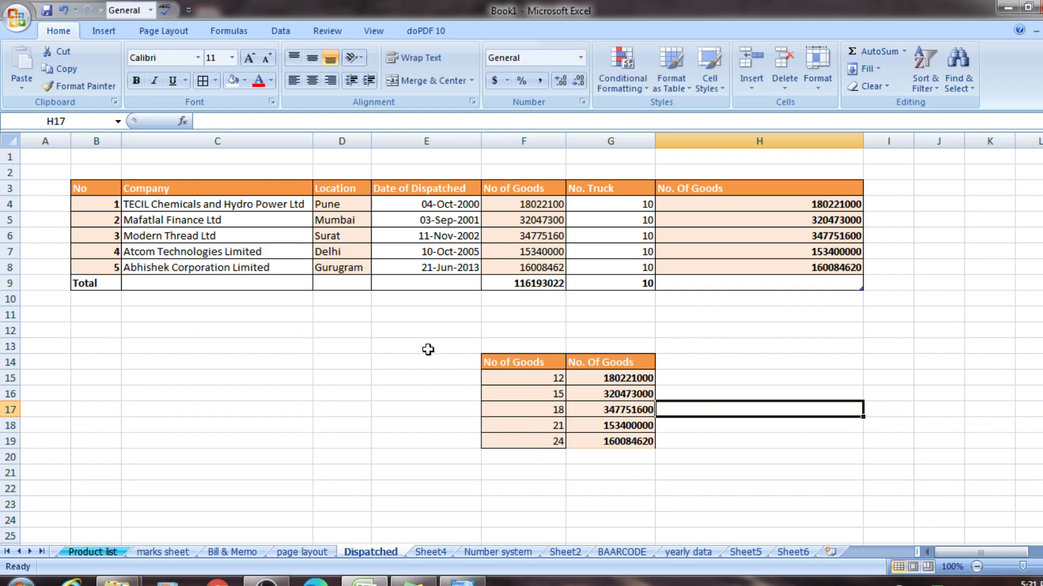
Step: Put the value 1 in E15 and fill it down through E19
click(435, 381)
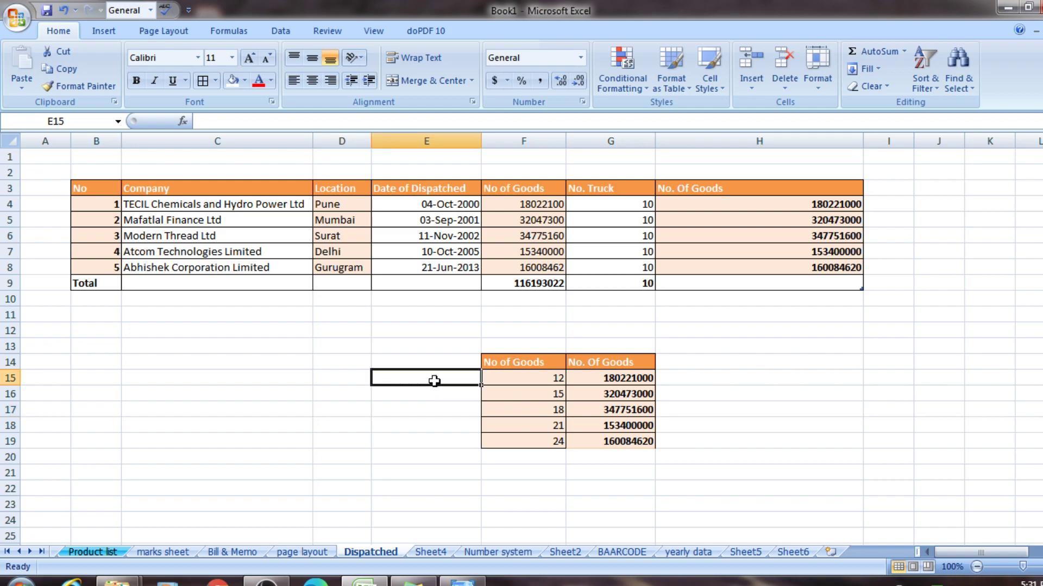
text(1)
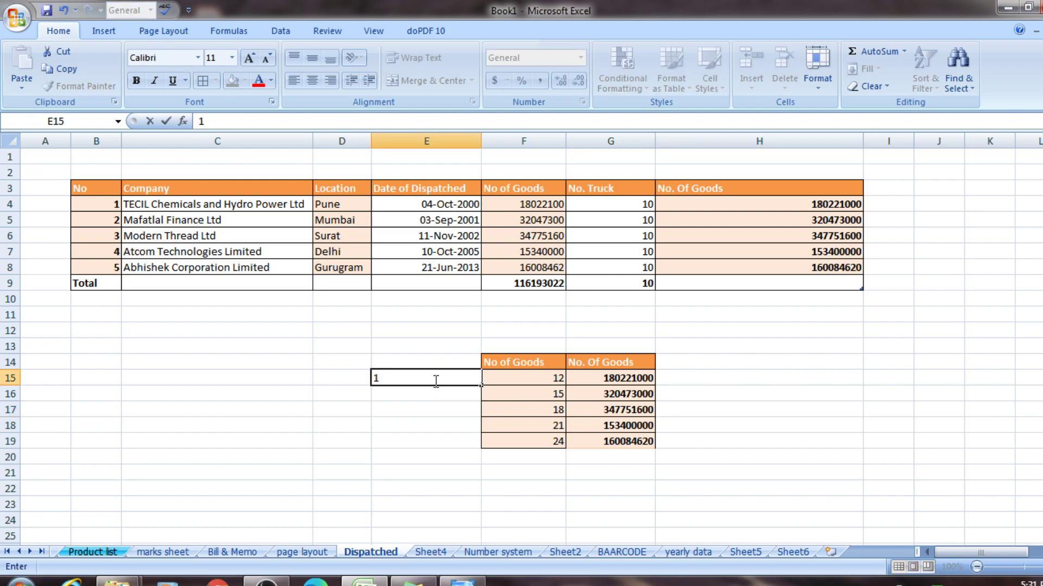
key(Return)
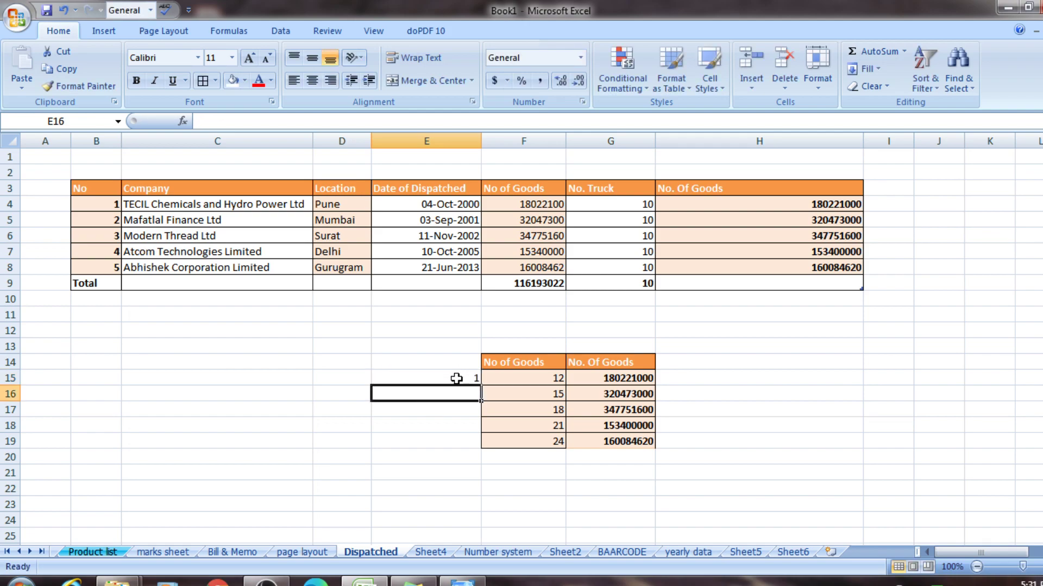
click(456, 379)
mouse_move(481, 386)
mouse_down()
mouse_move(466, 532)
mouse_move(465, 398)
mouse_up()
click(507, 439)
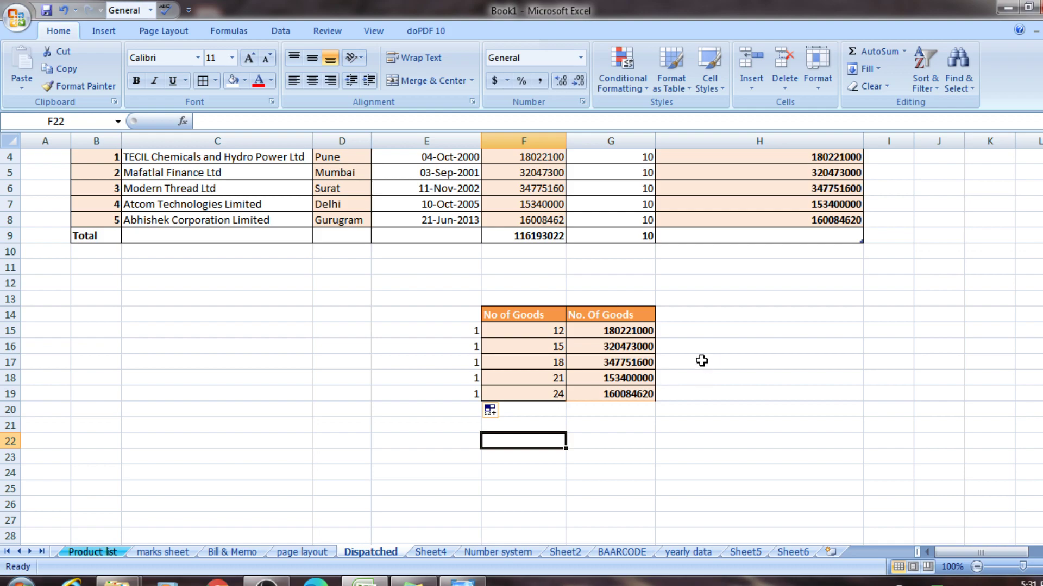
click(682, 335)
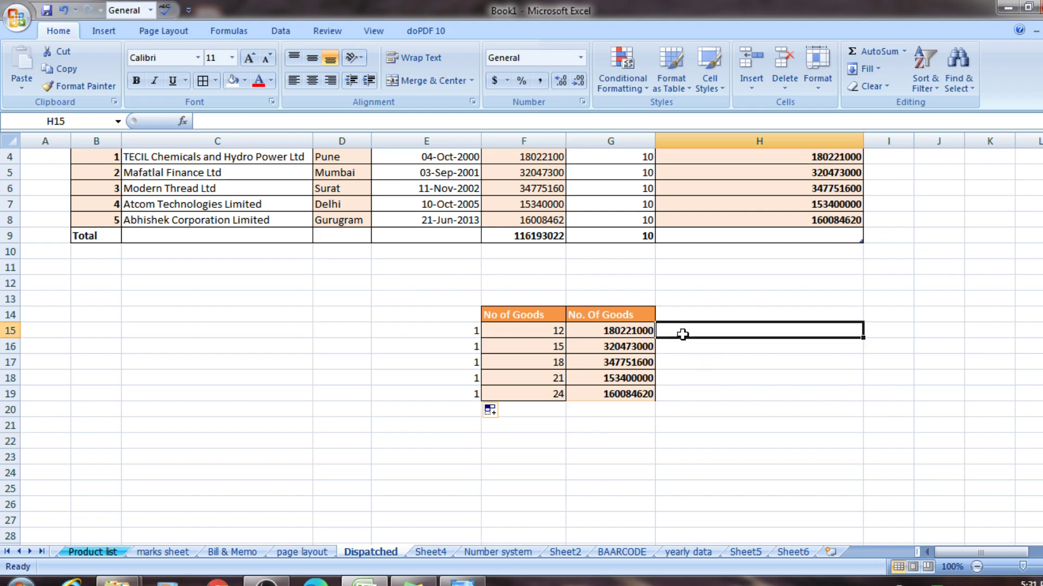
text(=)
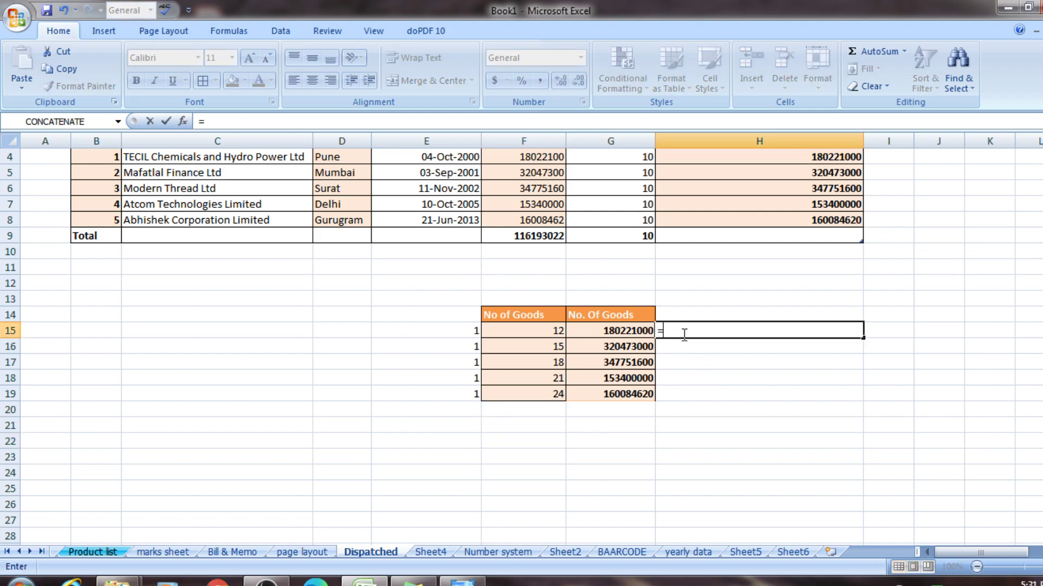
text(pr)
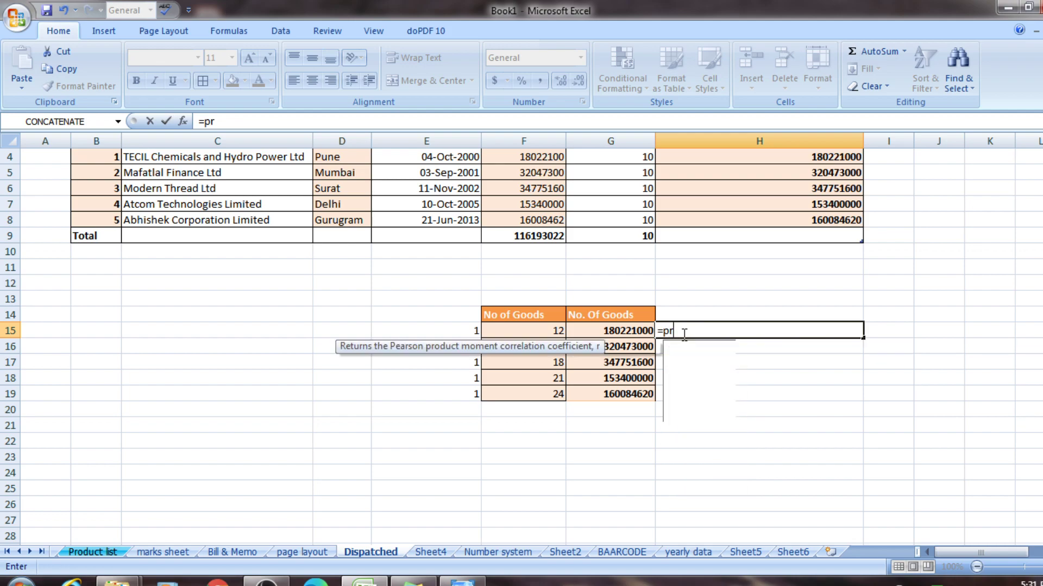
text(od)
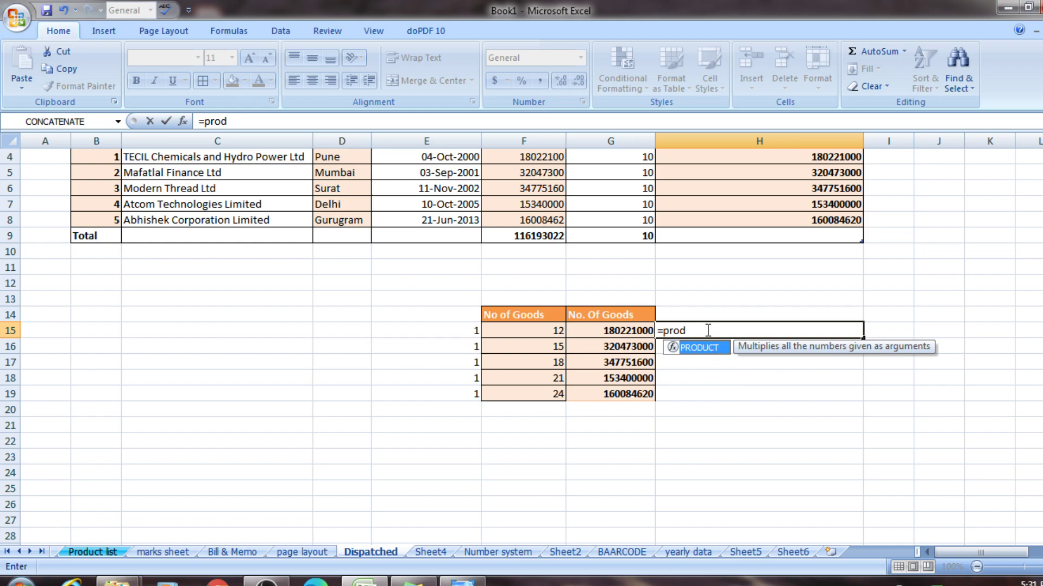
text(uc)
text(t)
text(()
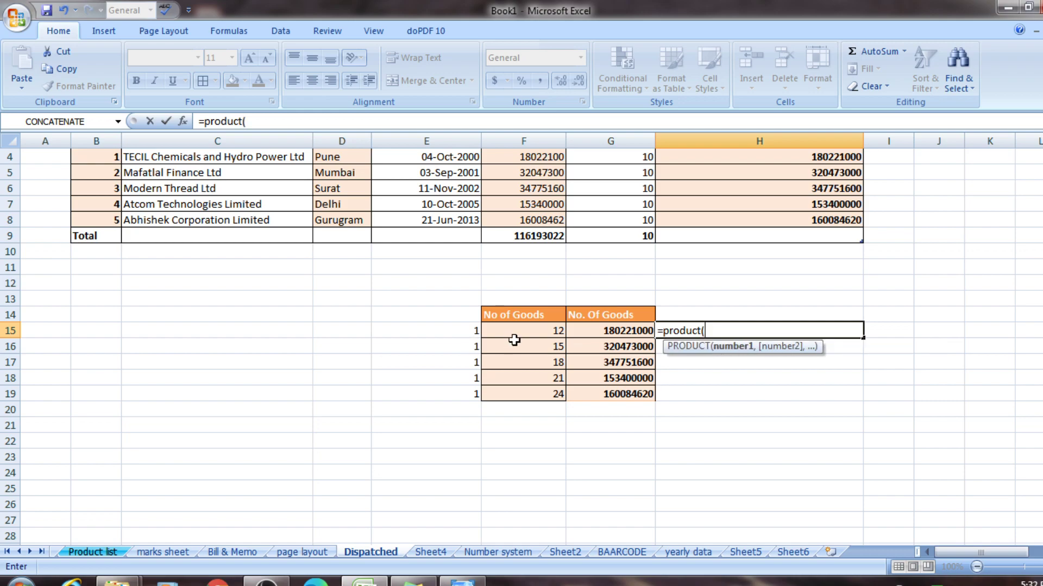
click(519, 332)
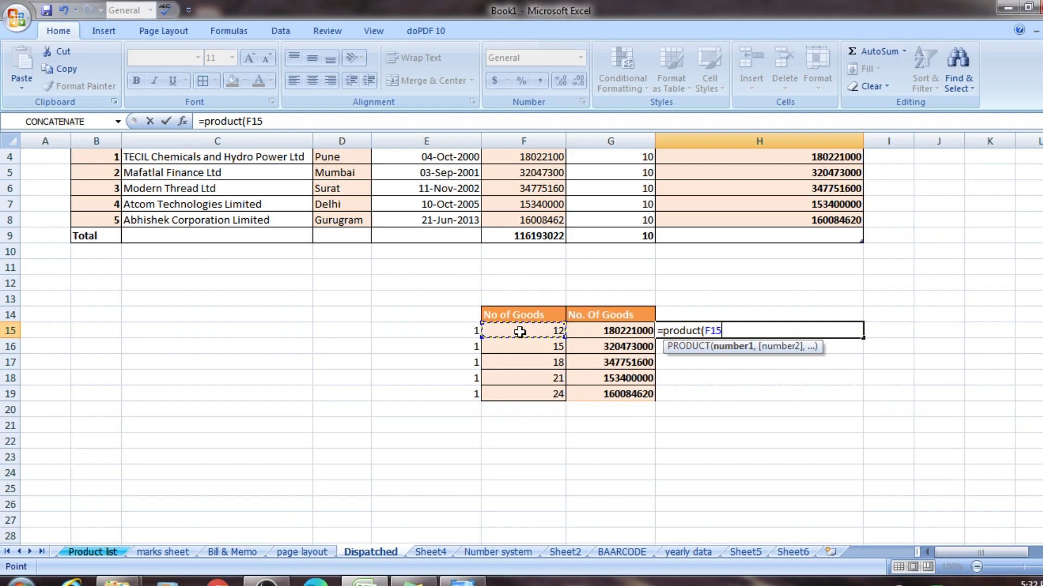
text(,)
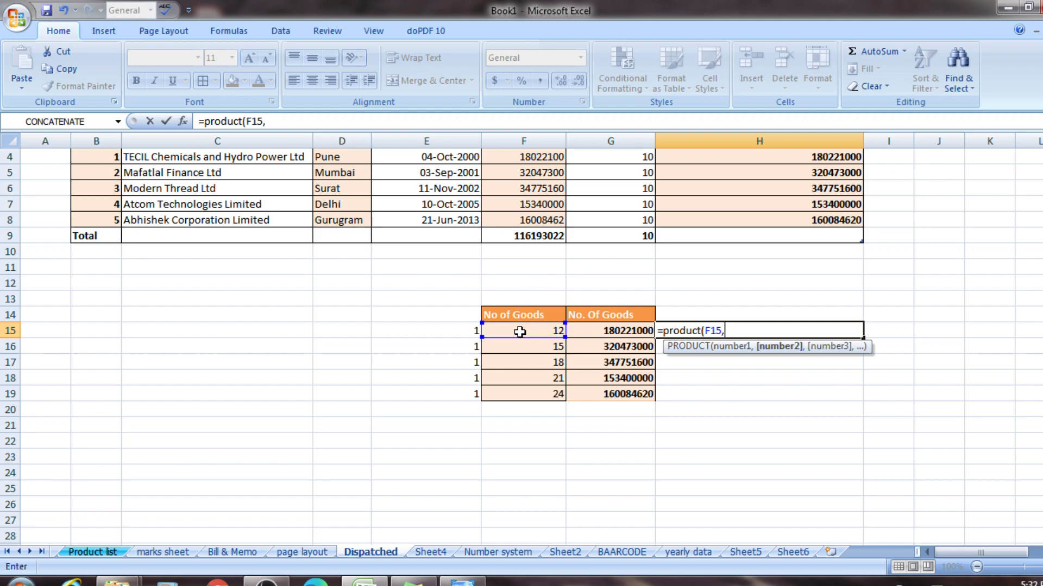
click(584, 331)
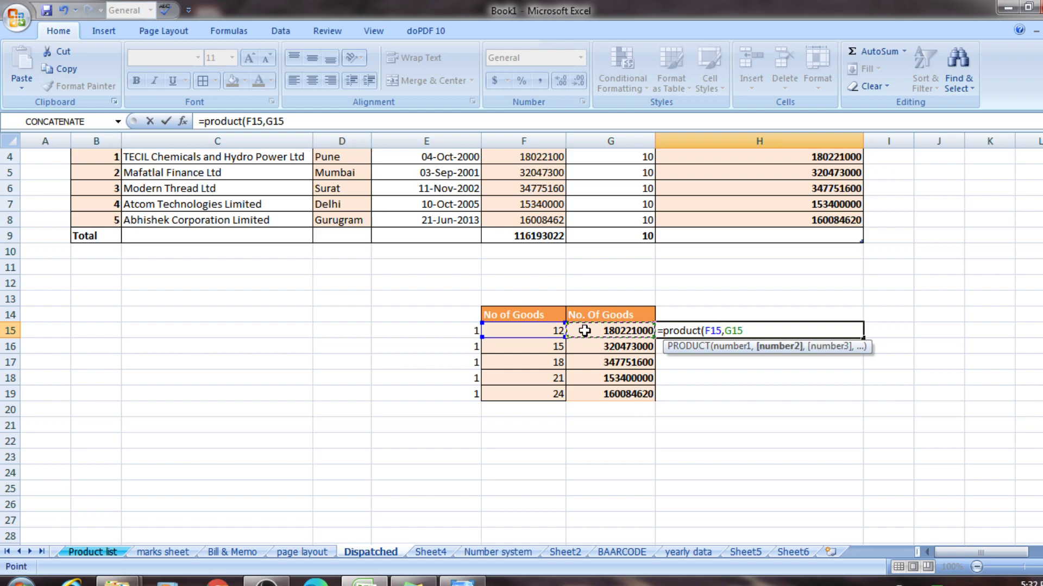
text())
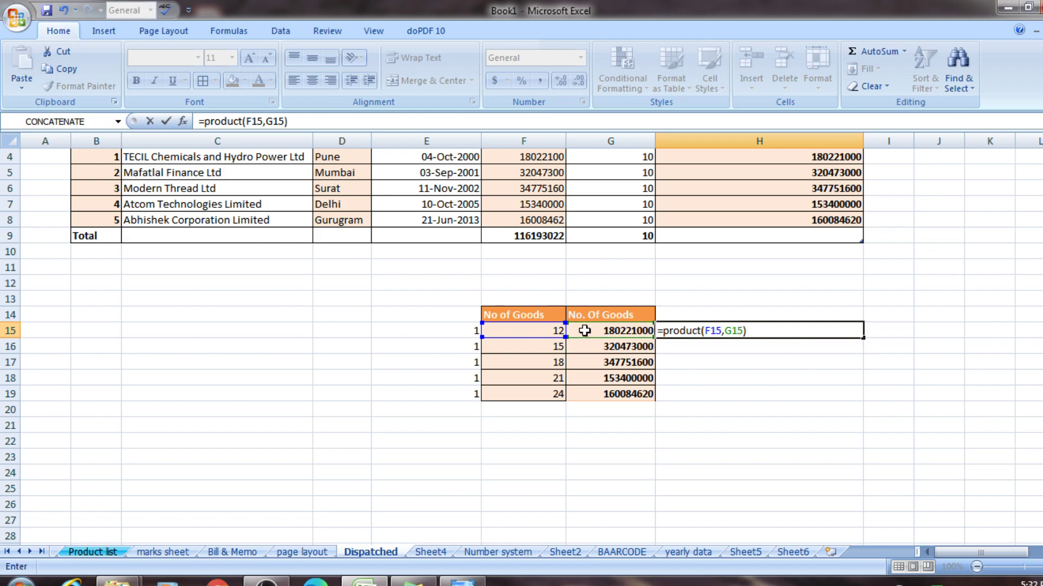
key(Return)
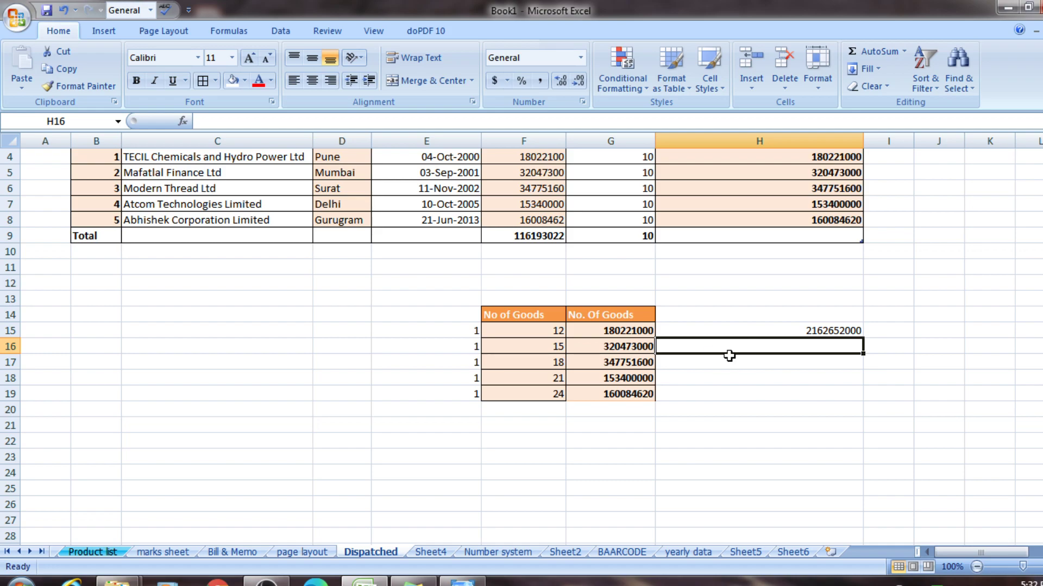
text(=)
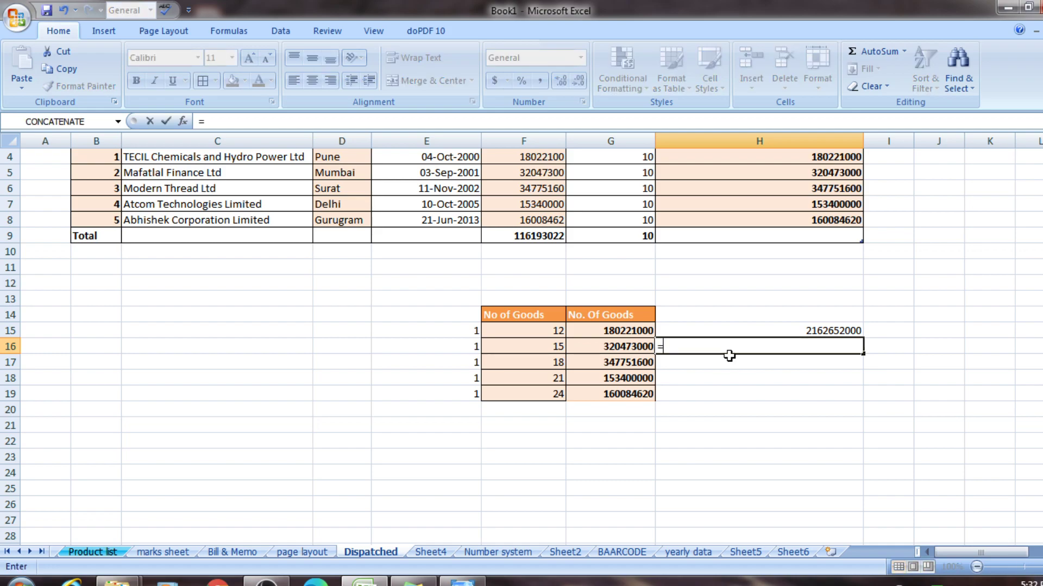
text(pr)
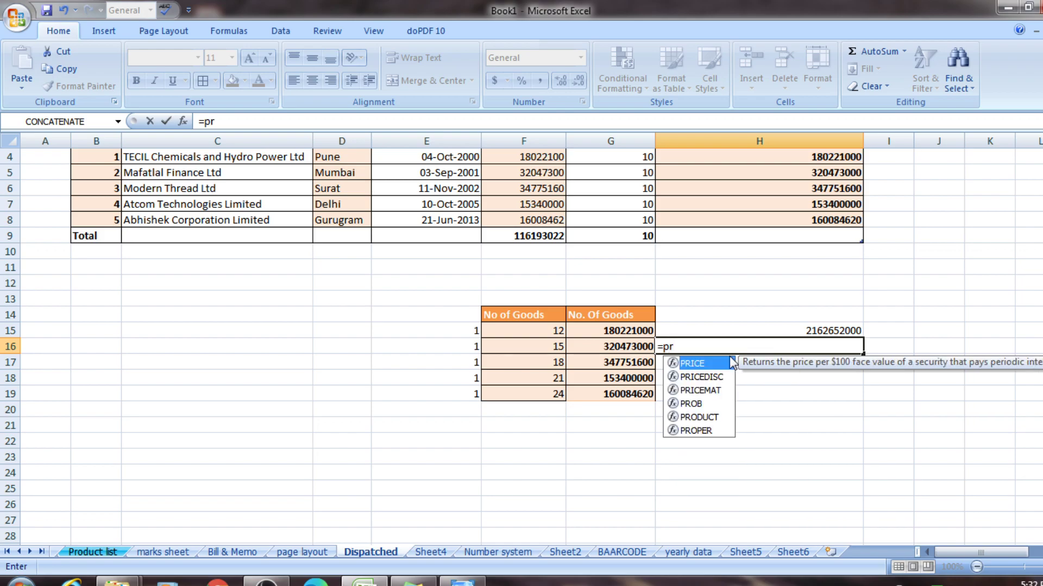
text(od)
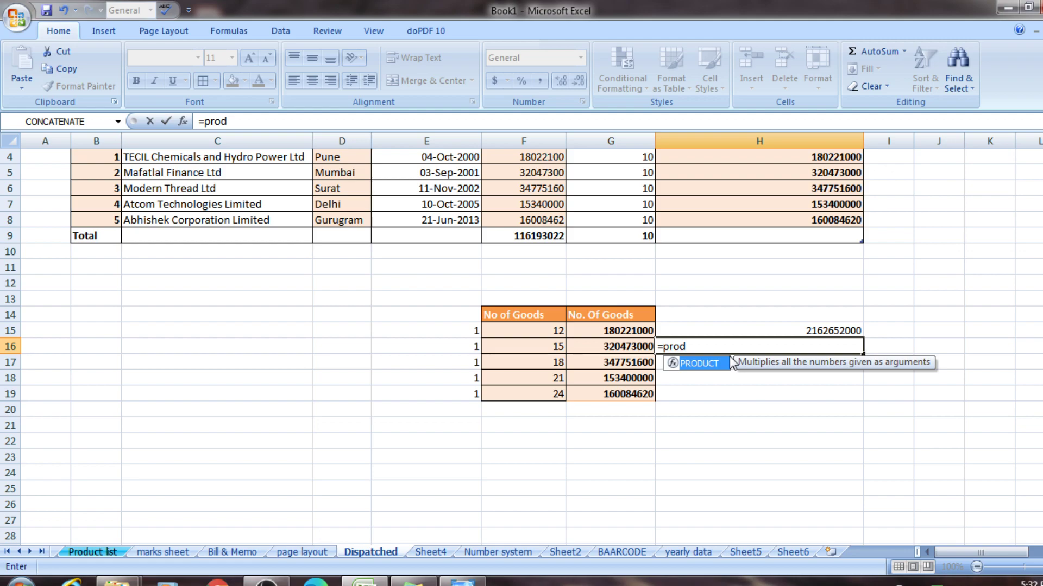
text(uct)
text(()
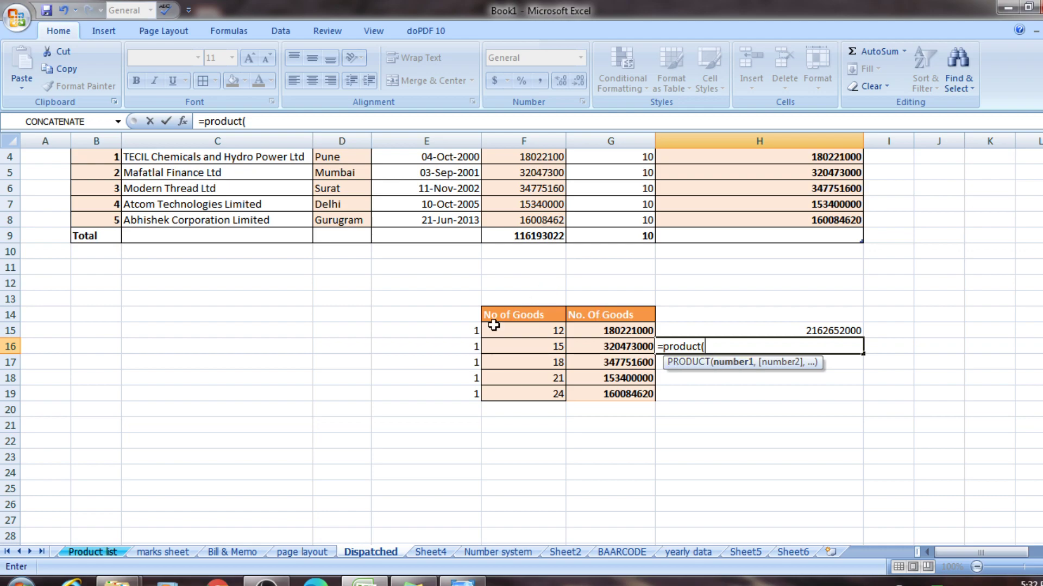
click(474, 347)
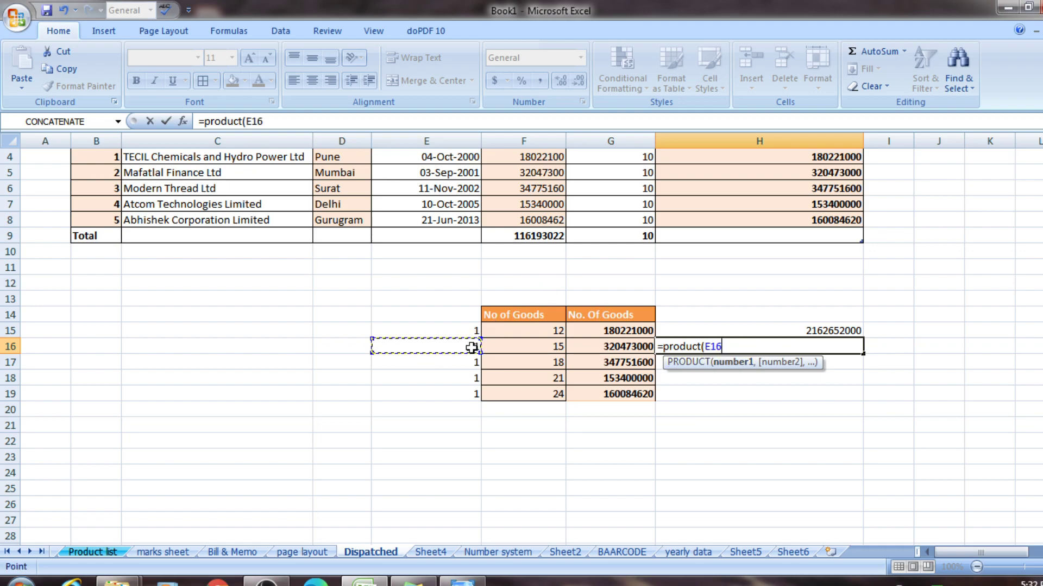
text(,)
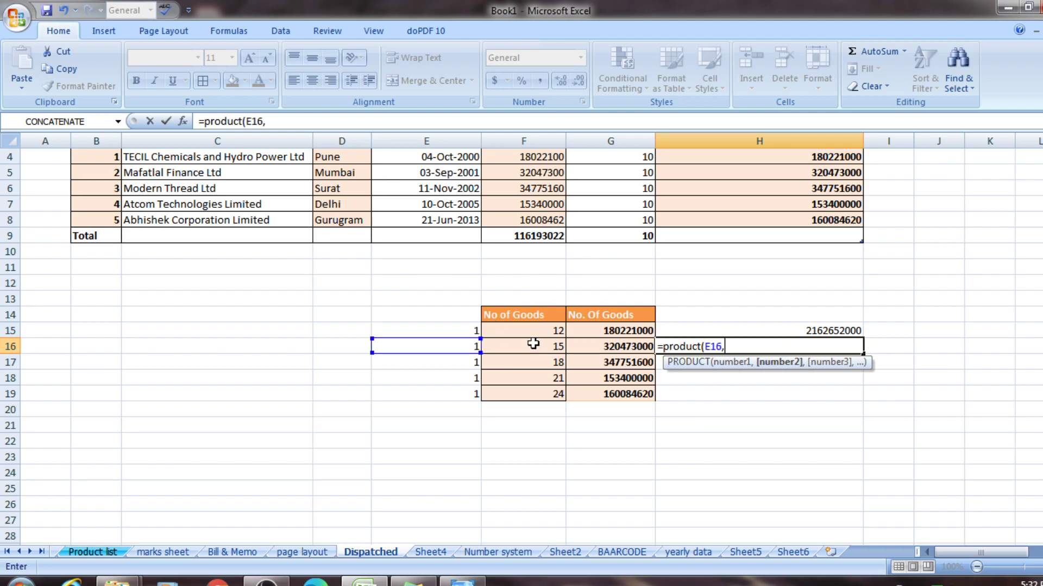
click(532, 345)
key(F8)
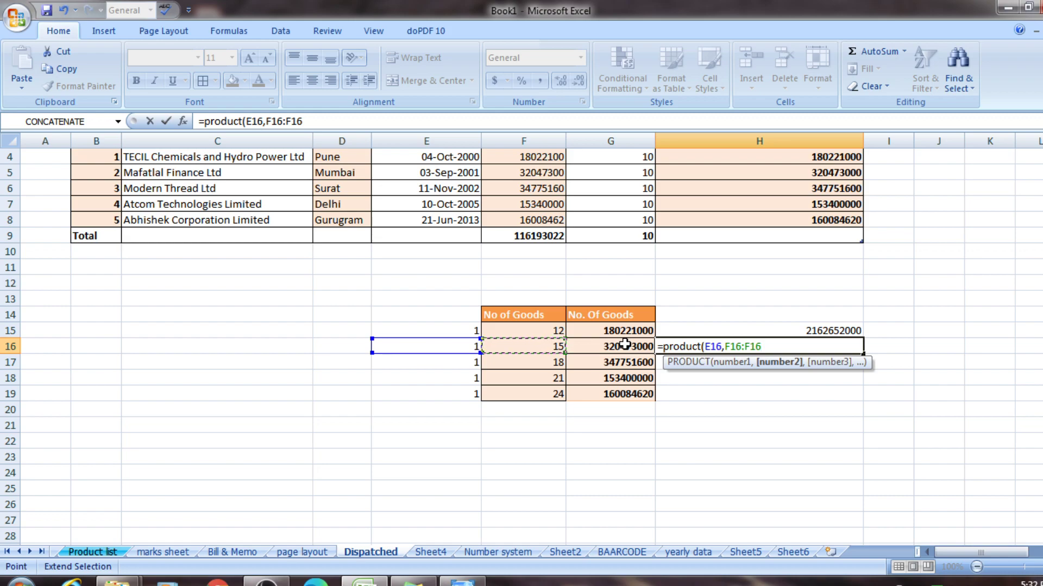
text(,)
click(635, 345)
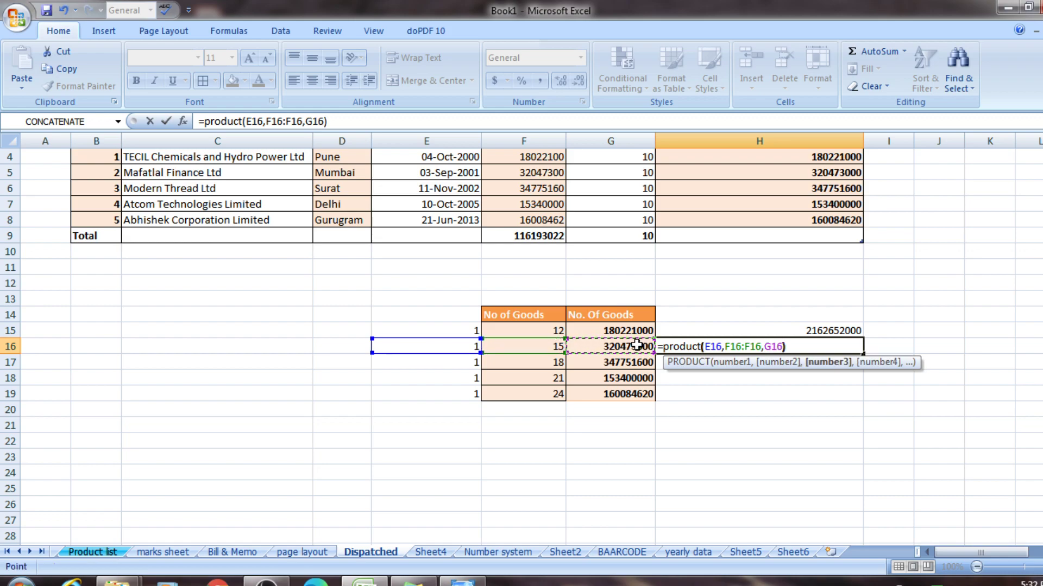
key(Return)
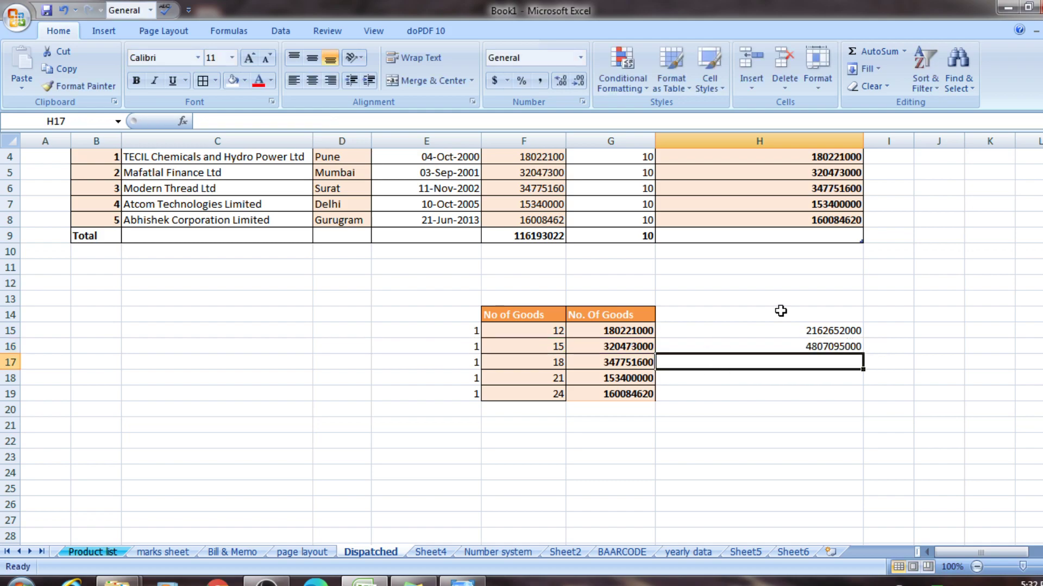
drag(840, 330, 842, 345)
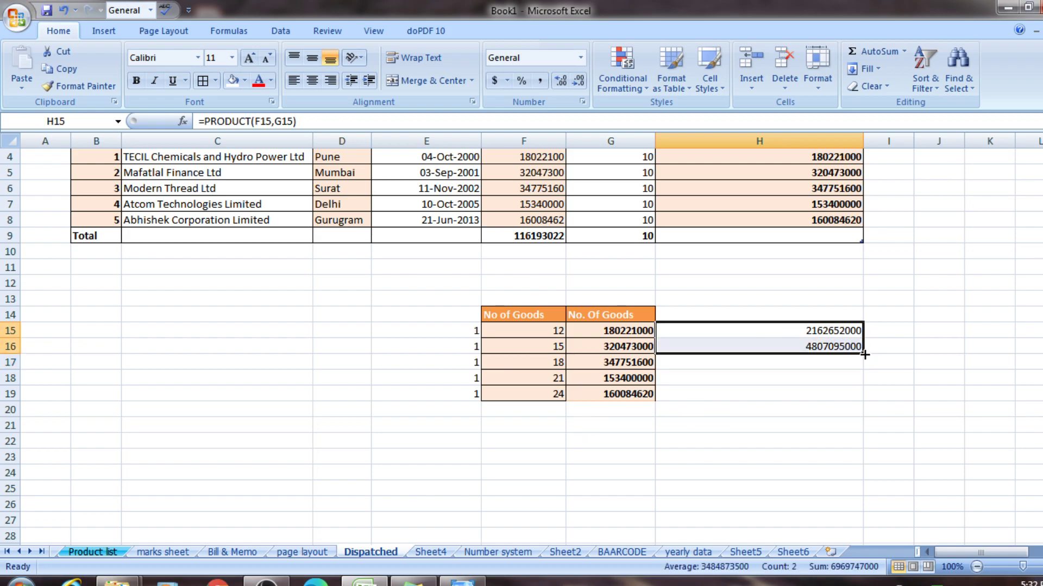
drag(863, 354, 862, 399)
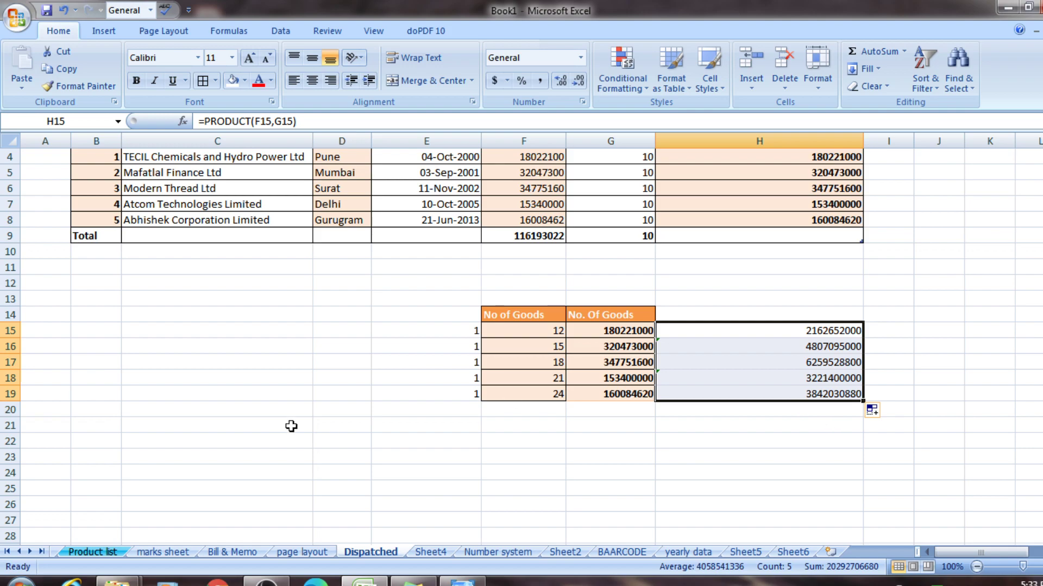
click(212, 358)
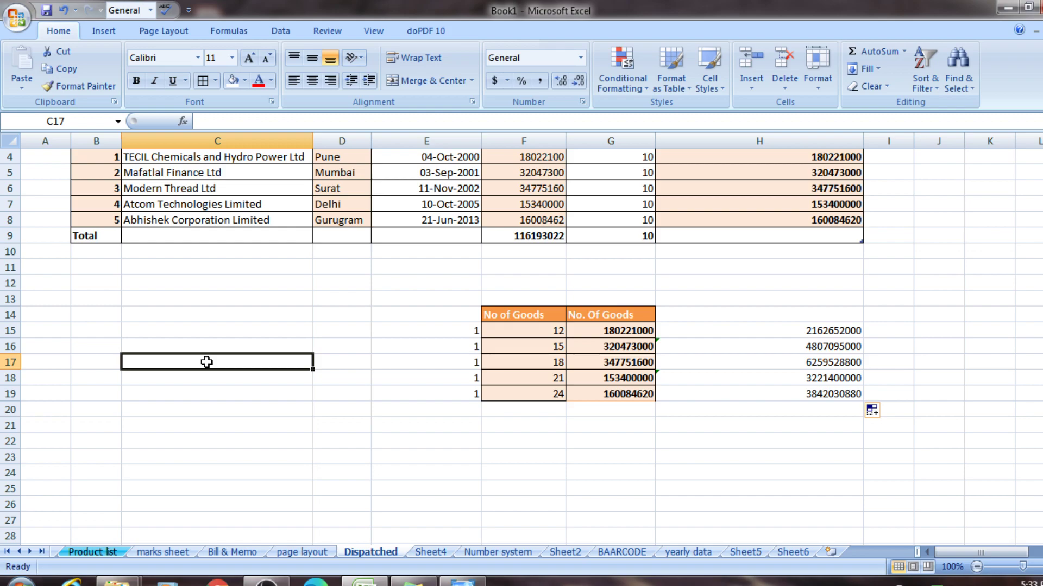
Step: Enter =product(3789,4567) in C17, showing 17304363
text(=)
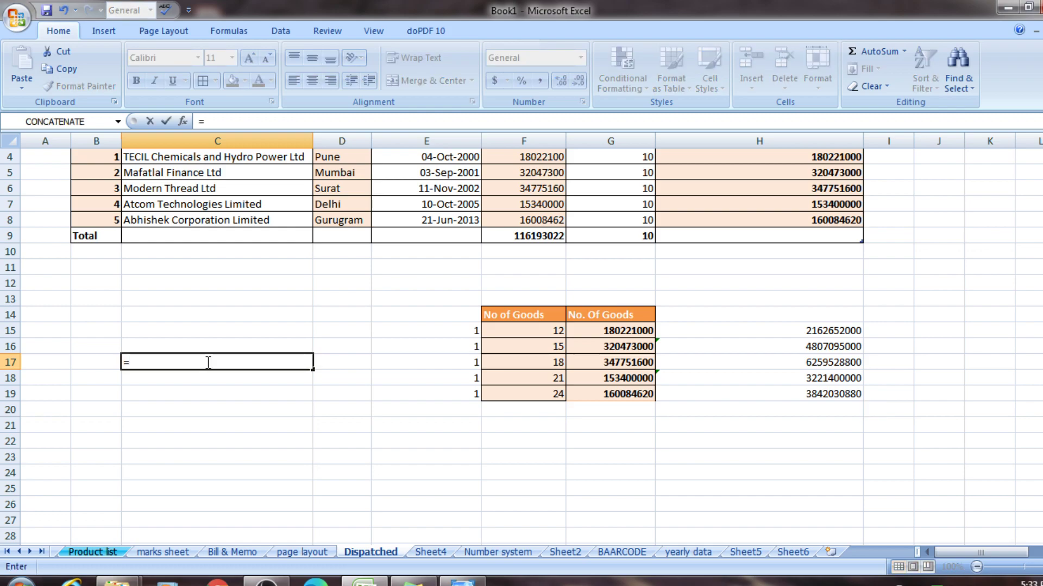
text(pr)
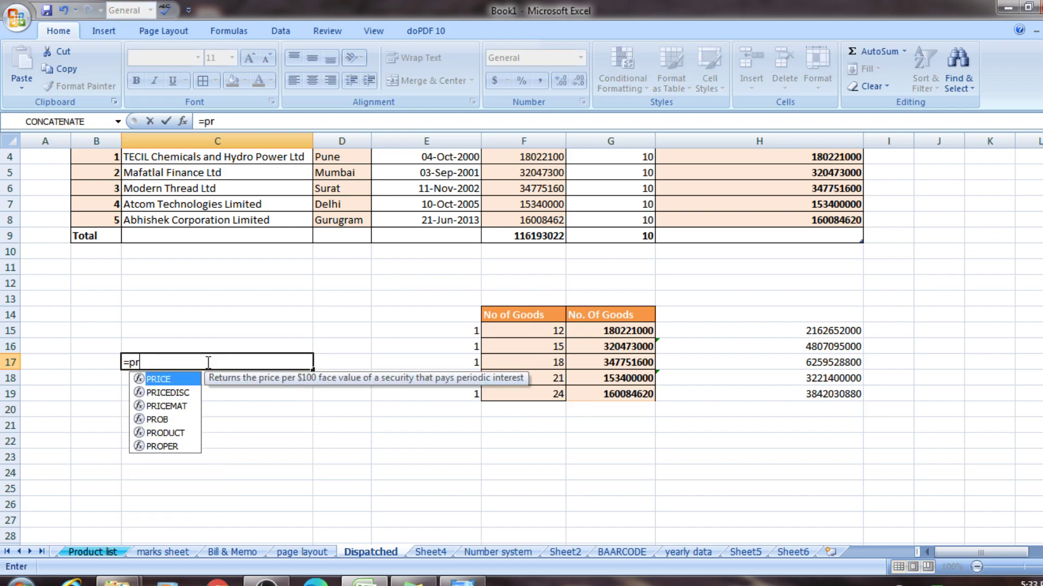
text(od)
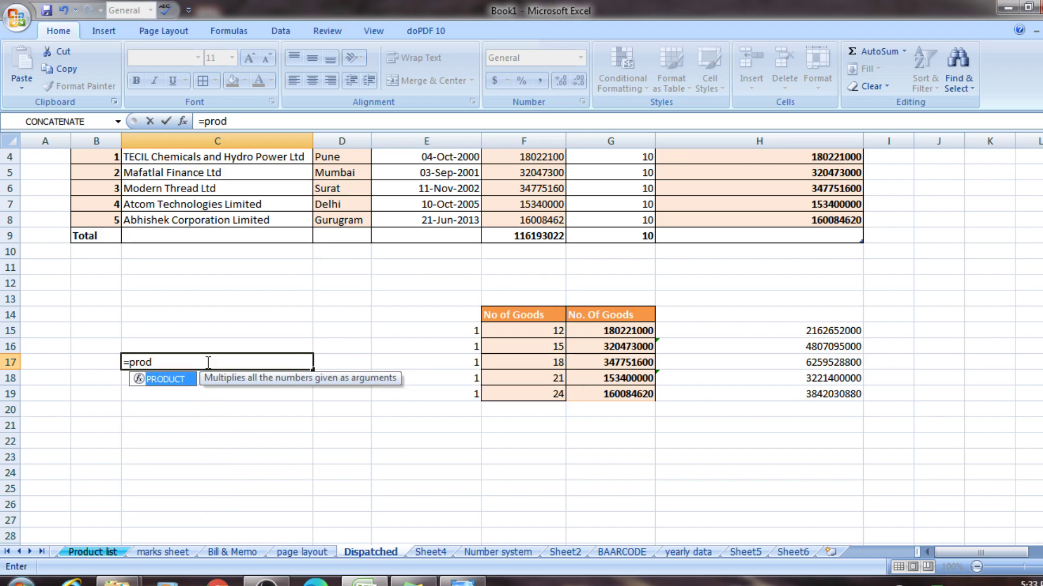
text(uct)
text(()
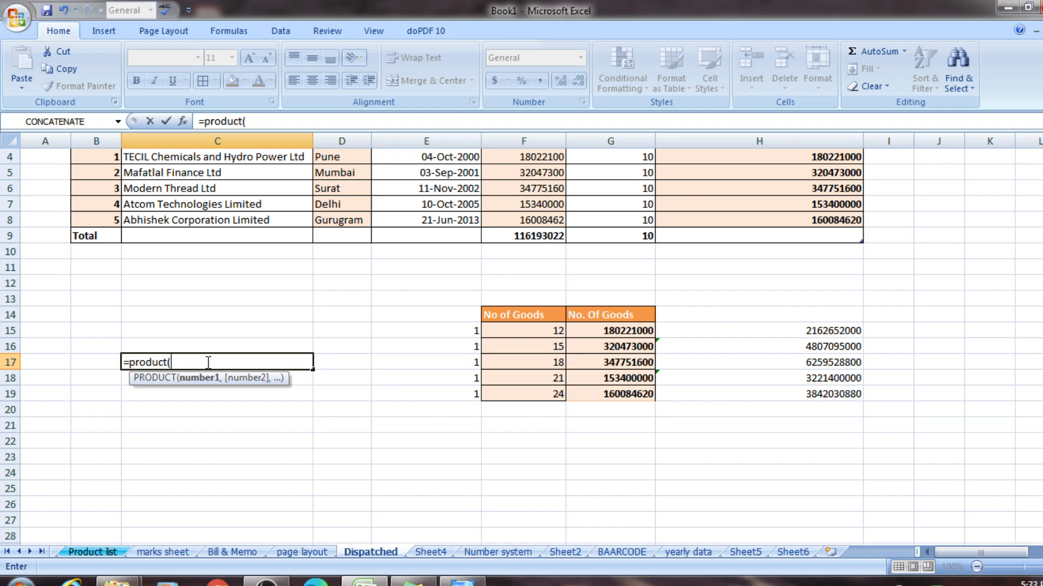
text(37)
text(89)
text(,)
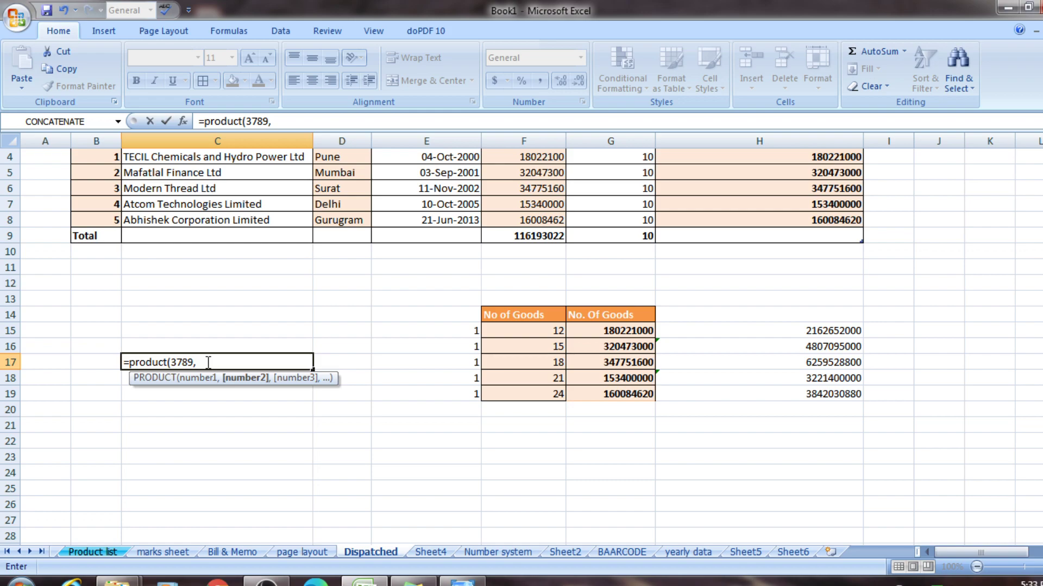
text(4567)
text())
key(Return)
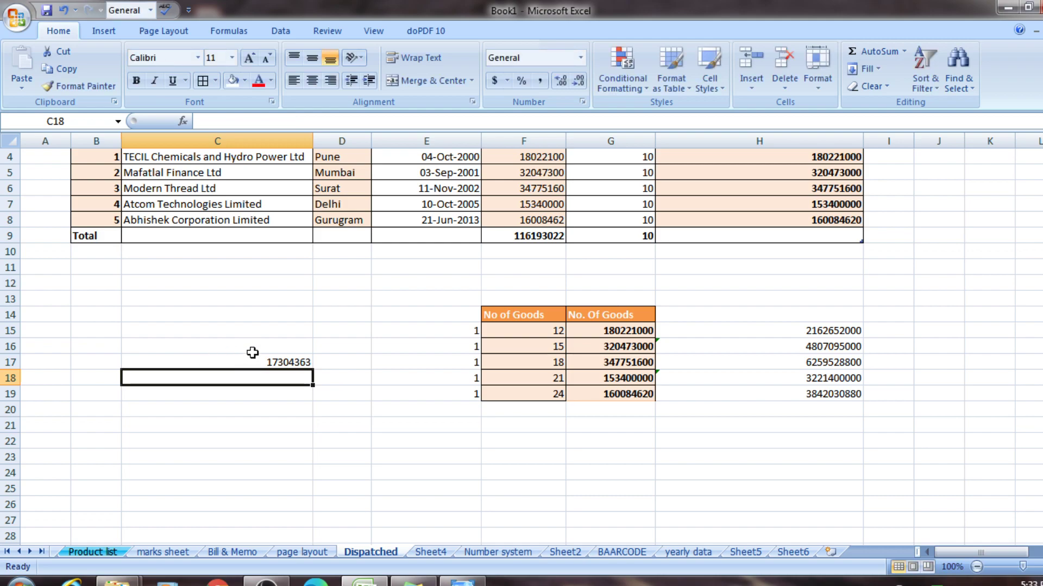
click(247, 362)
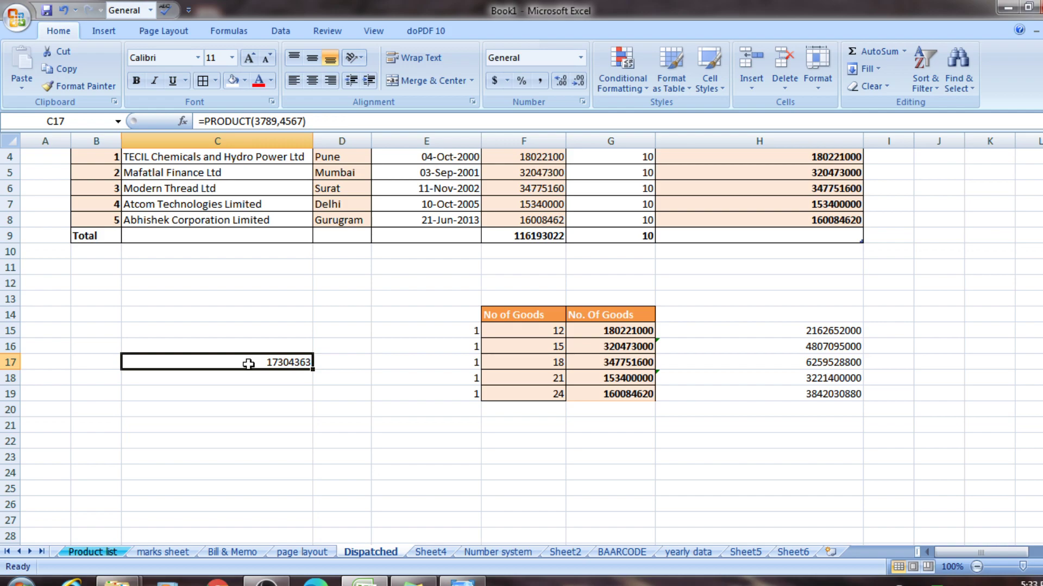
click(226, 396)
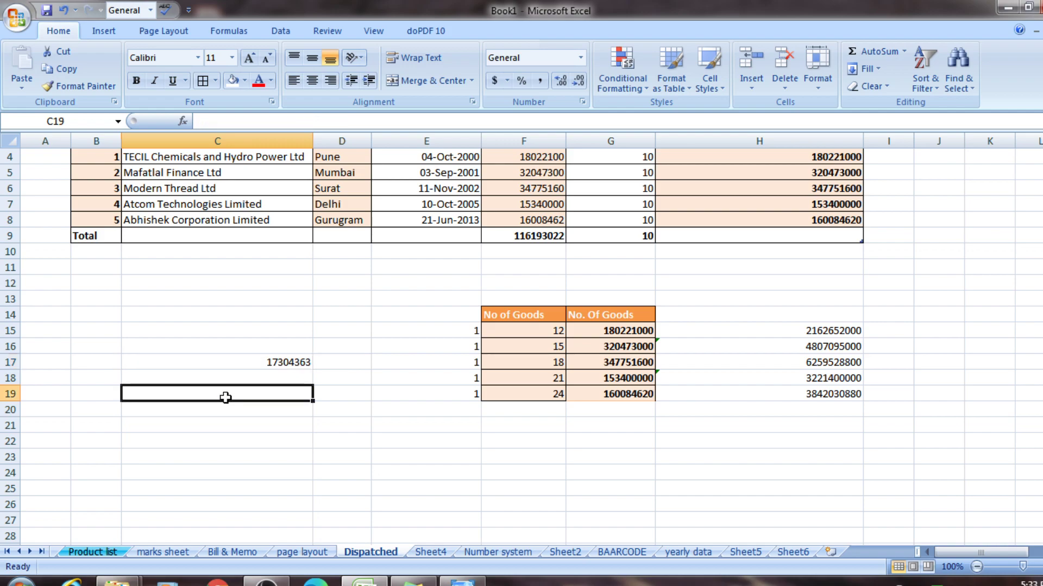
text(=)
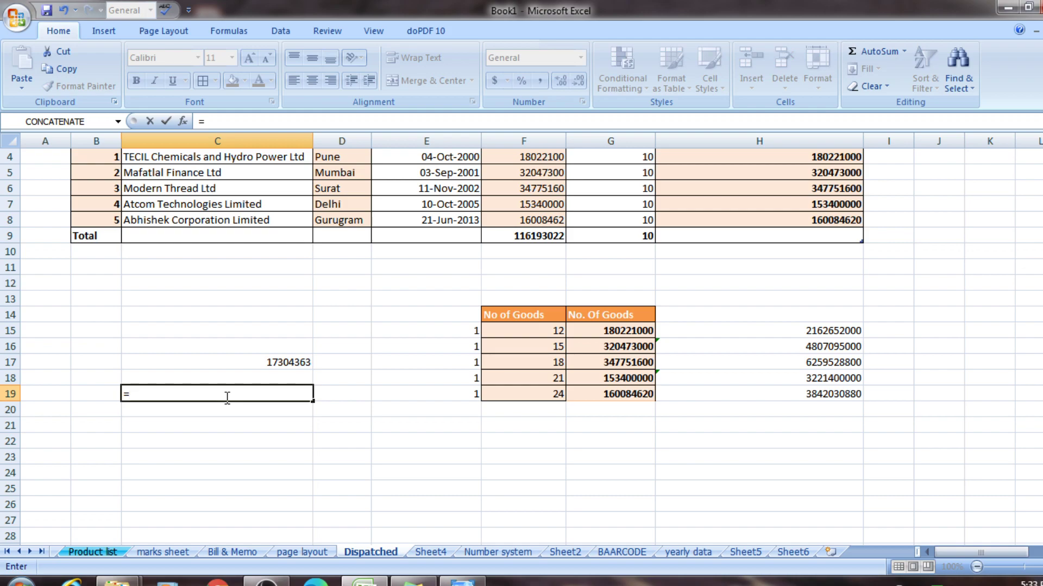
click(268, 360)
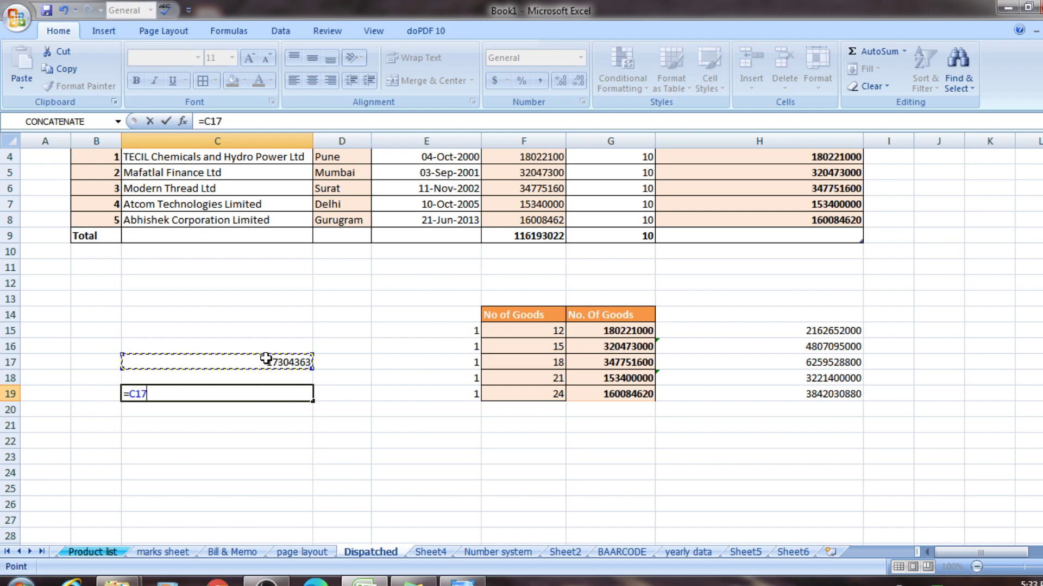
click(365, 361)
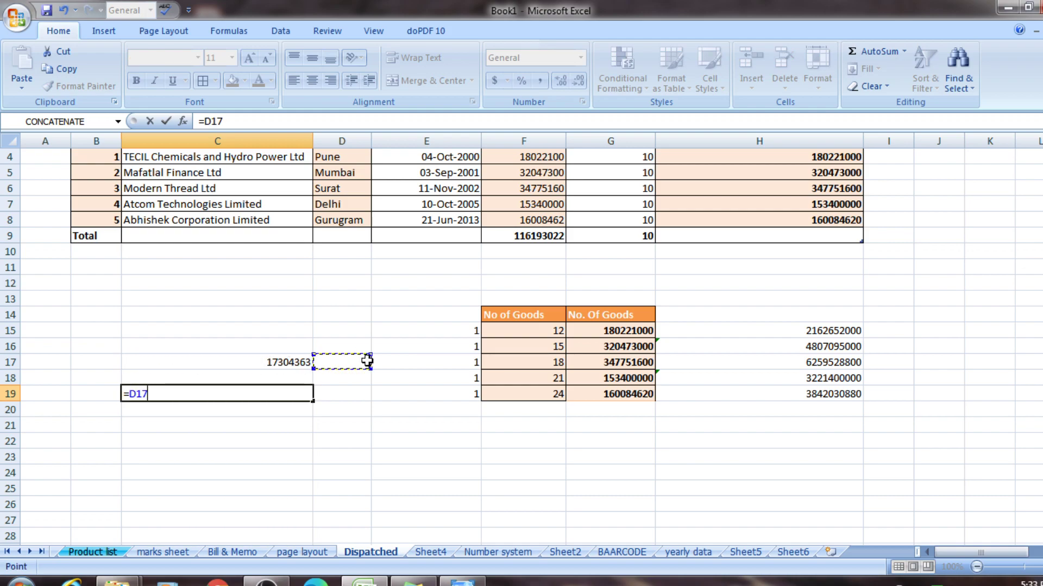
click(327, 459)
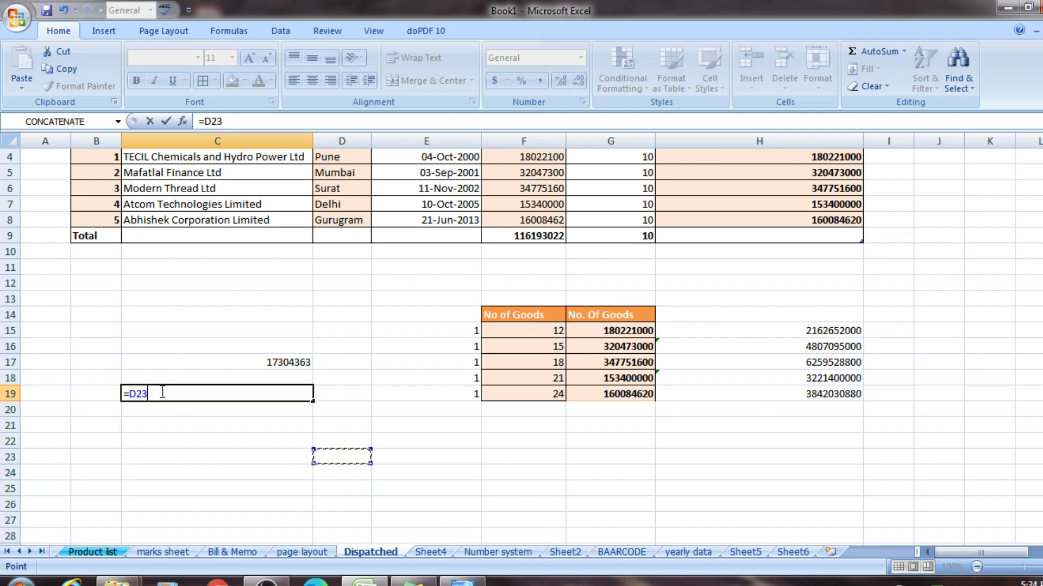
key(Return)
click(233, 419)
click(181, 393)
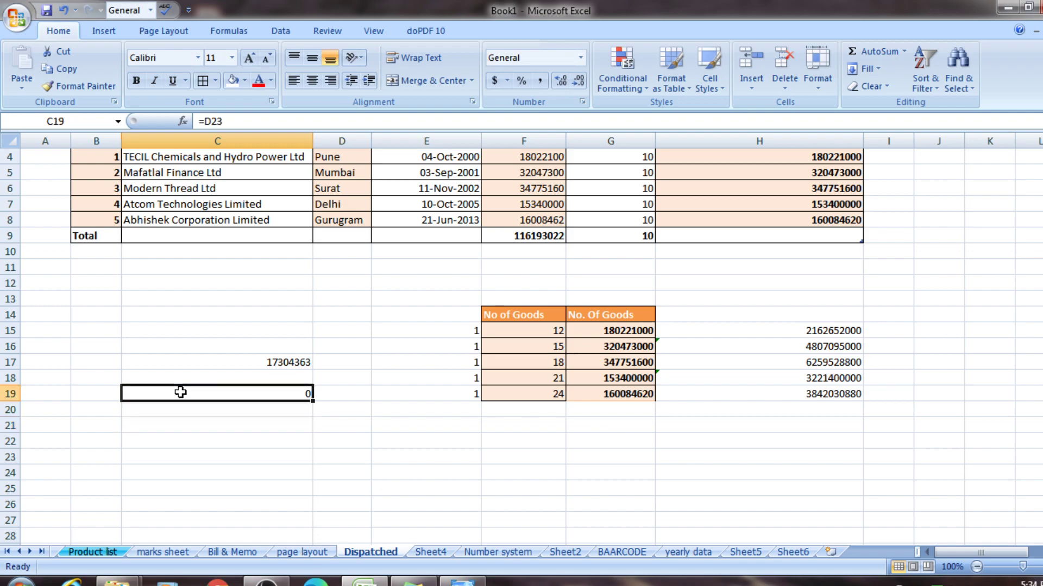
key(Delete)
click(381, 469)
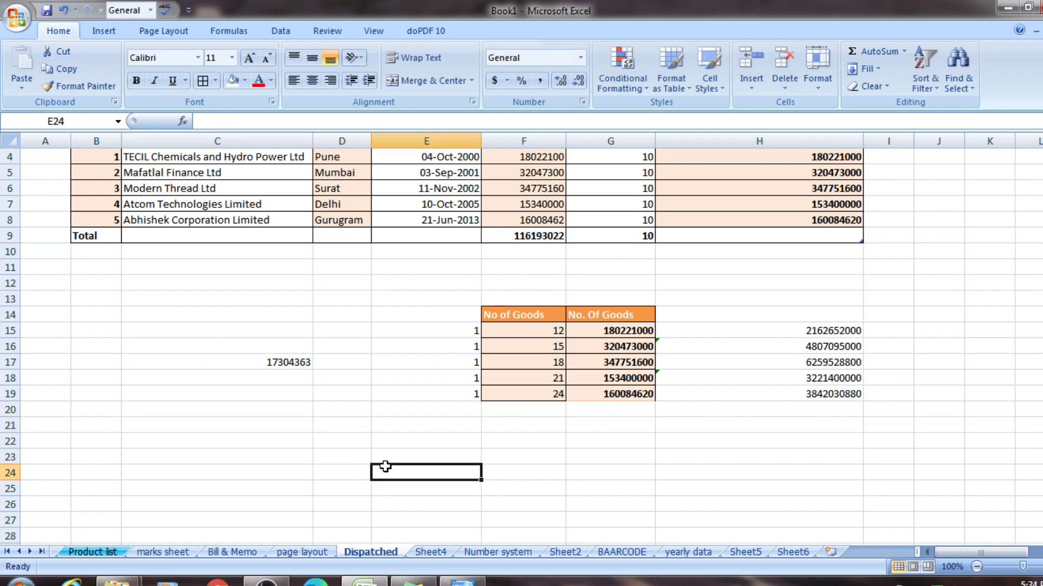
click(221, 362)
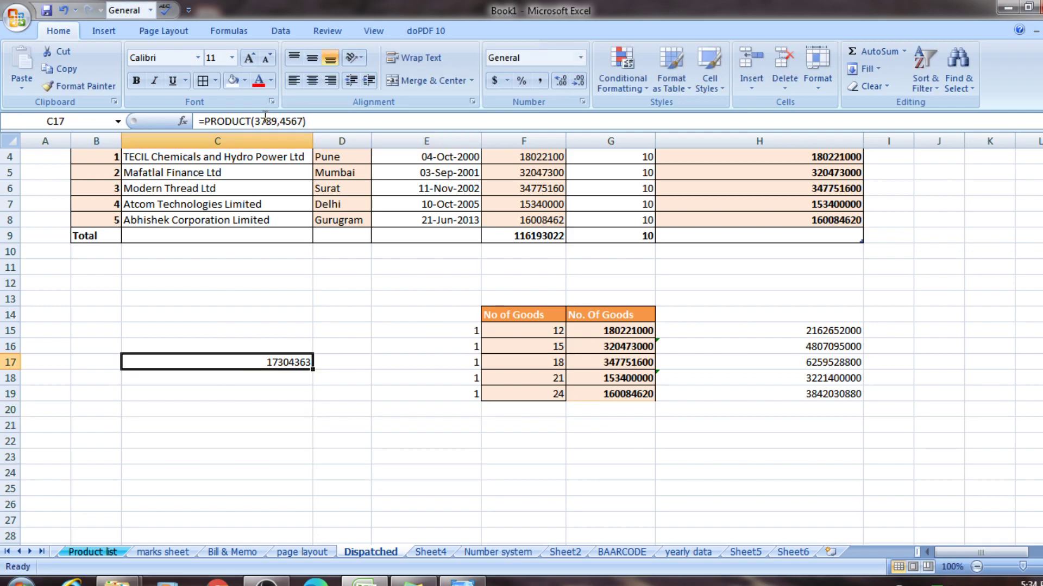
Step: Edit C17's PRODUCT formula, trying cell references in place of the typed numbers
drag(255, 121, 304, 118)
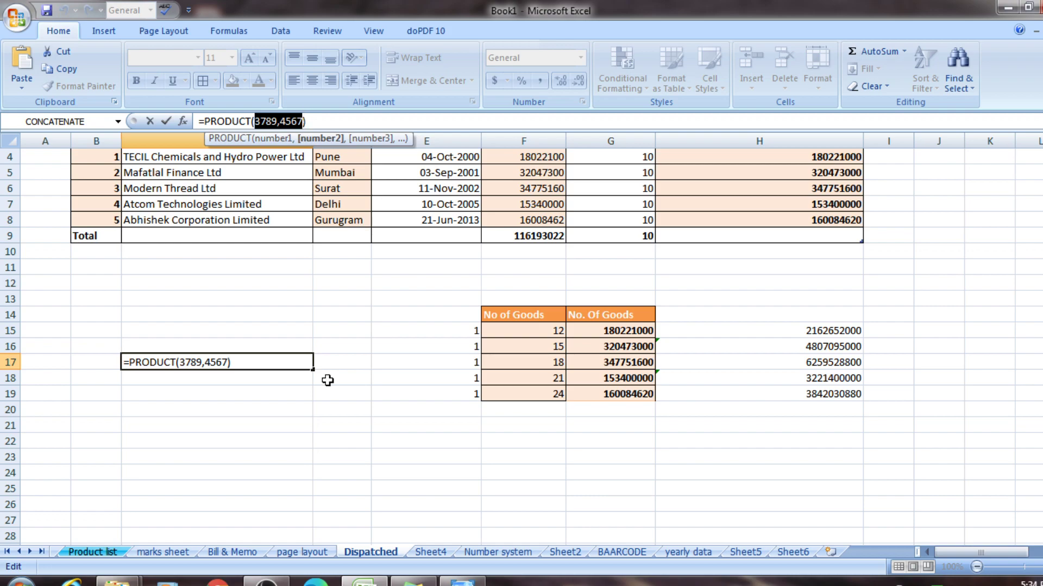
click(215, 412)
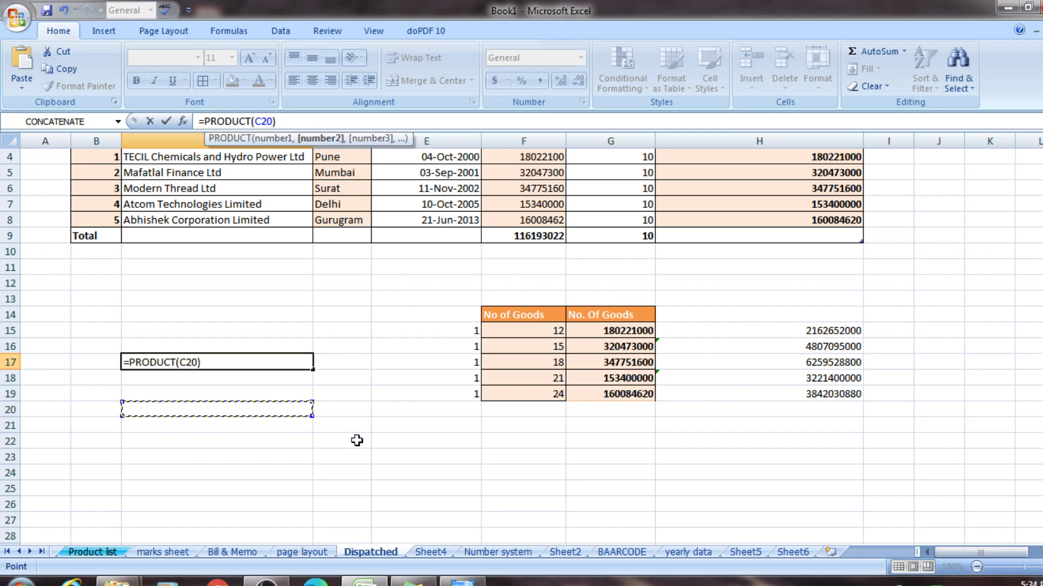
click(380, 438)
key(ctrl+z)
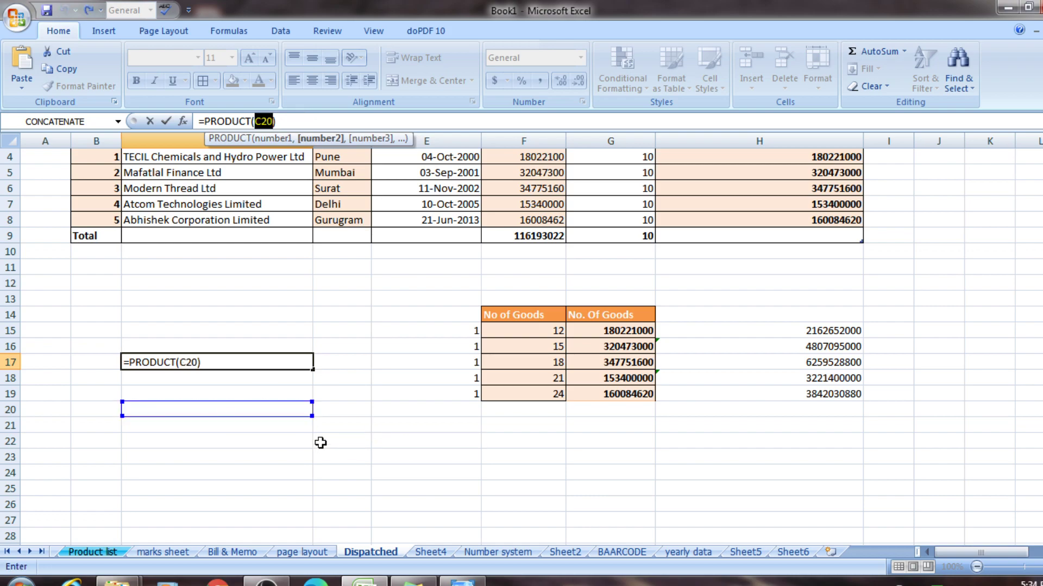
key(ctrl+z)
key(ctrl+z)
key(ctrl+y)
key(ctrl+z)
click(350, 398)
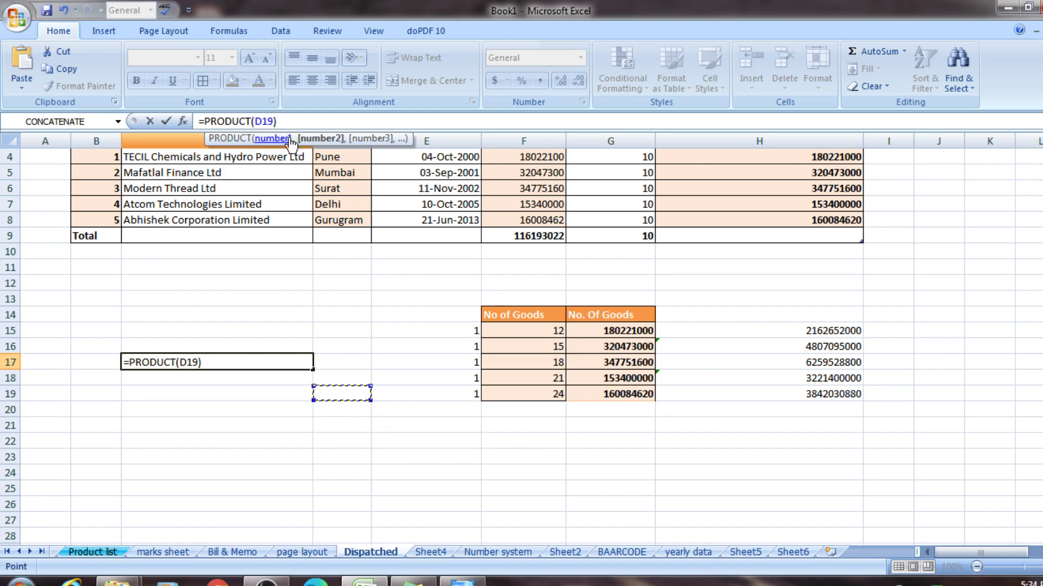
key(BackSpace)
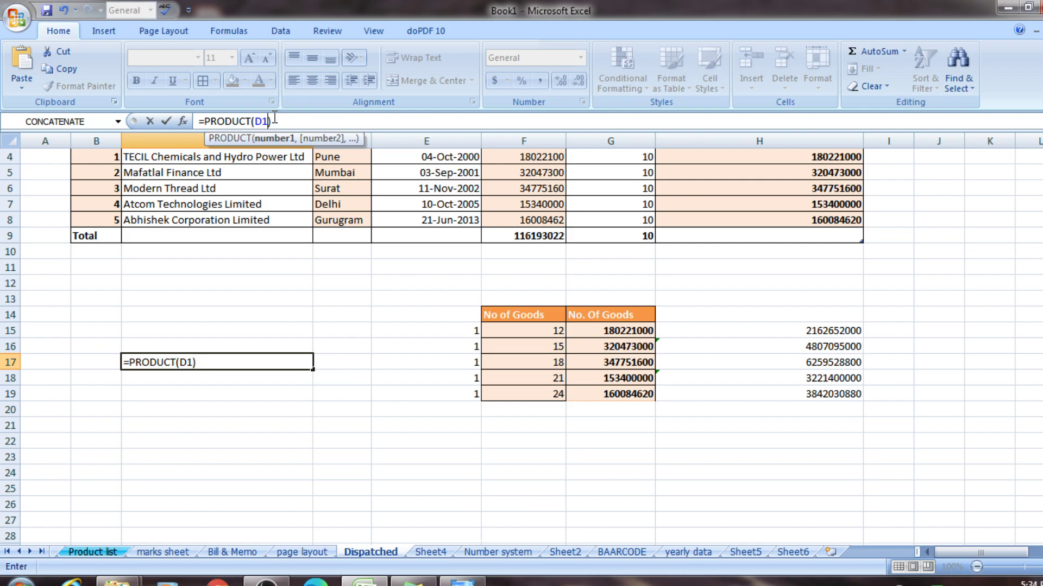
key(BackSpace)
key(BackSpace)
key(BackSpace)
key(Return)
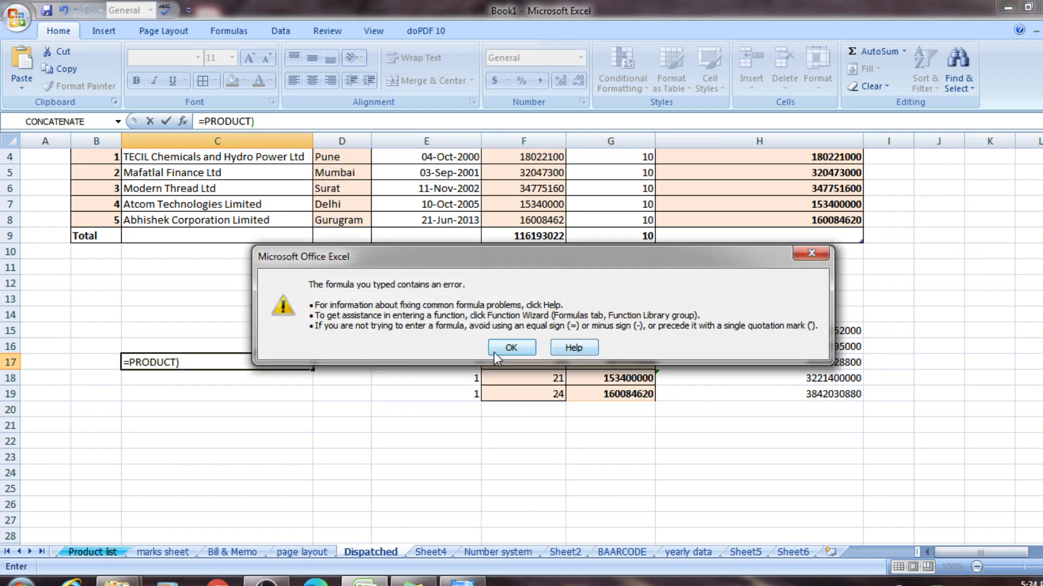
Step: Dismiss the formula error and erase C17's formula, leaving the cell empty
click(818, 253)
click(255, 520)
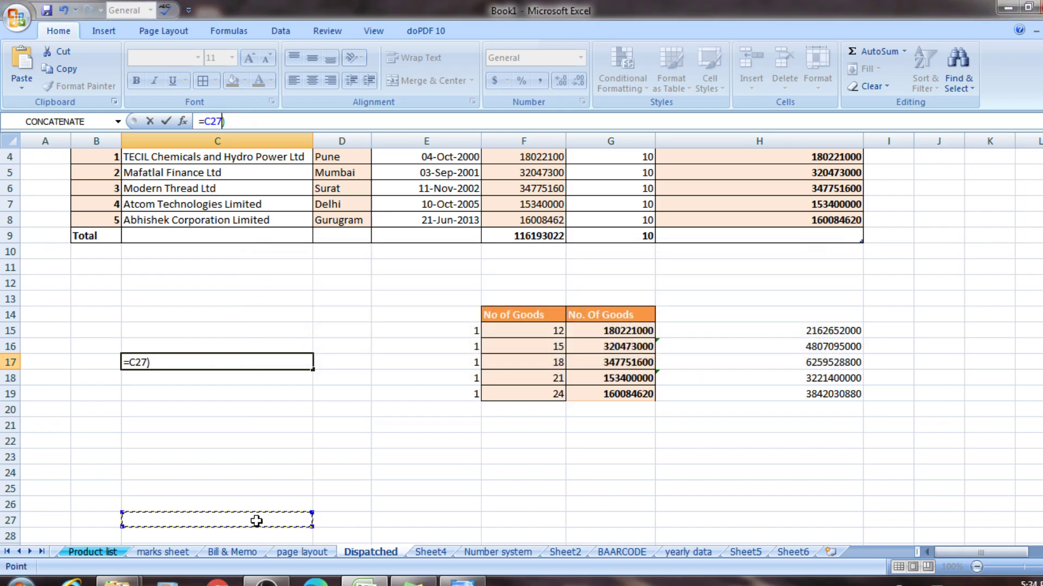
click(345, 362)
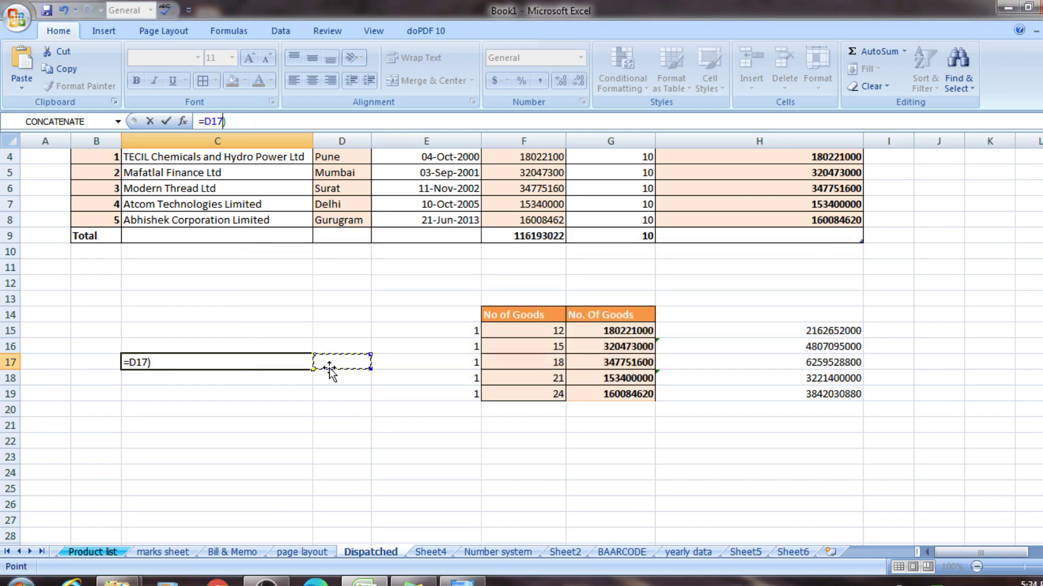
key(BackSpace)
key(BackSpace)
key(BackSpace)
key(BackSpace)
key(BackSpace)
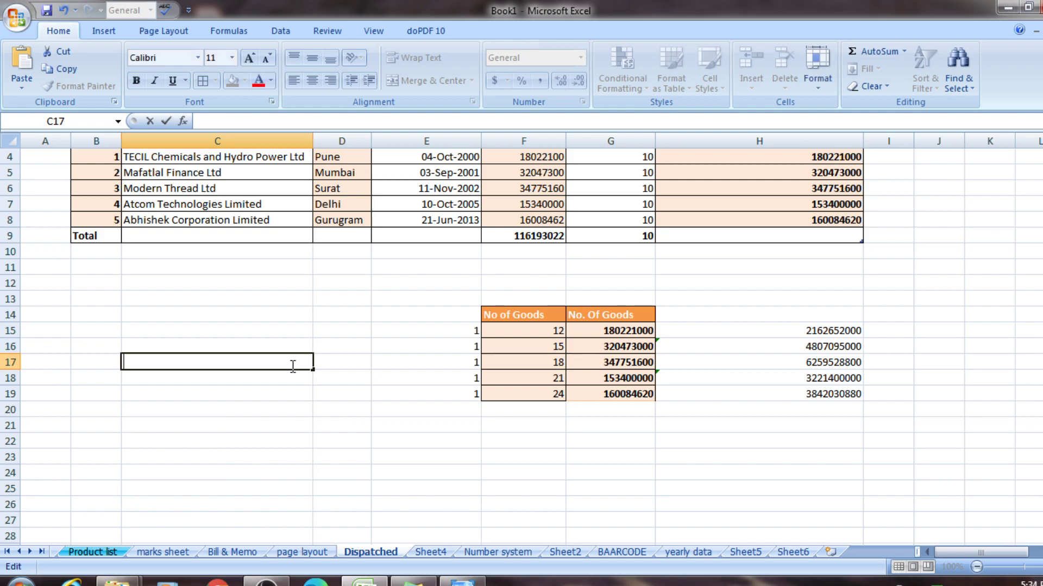
click(193, 362)
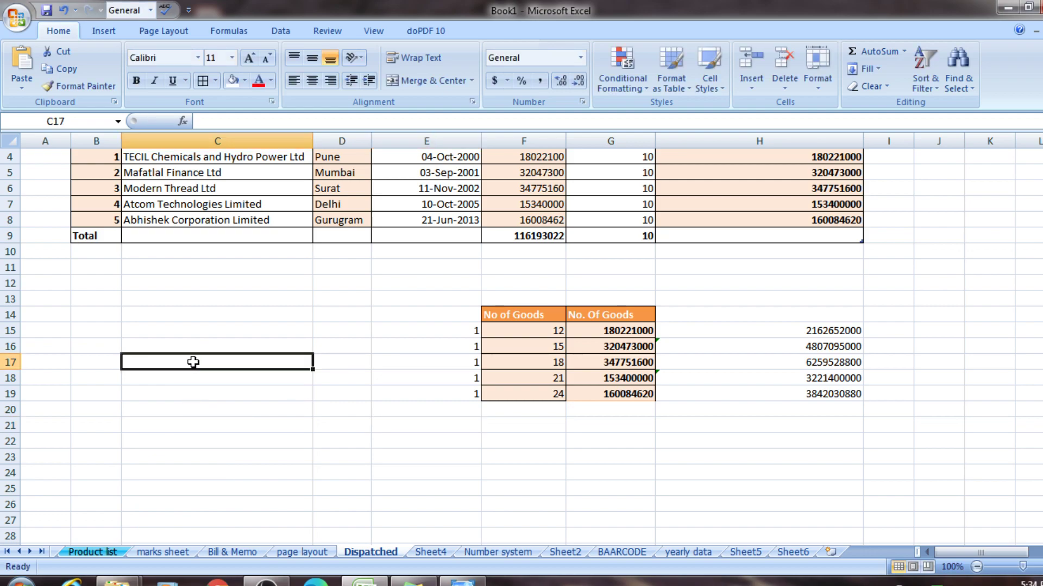
Step: Enter =PRODUCT(25,25) in C17 so it displays 625
text(=)
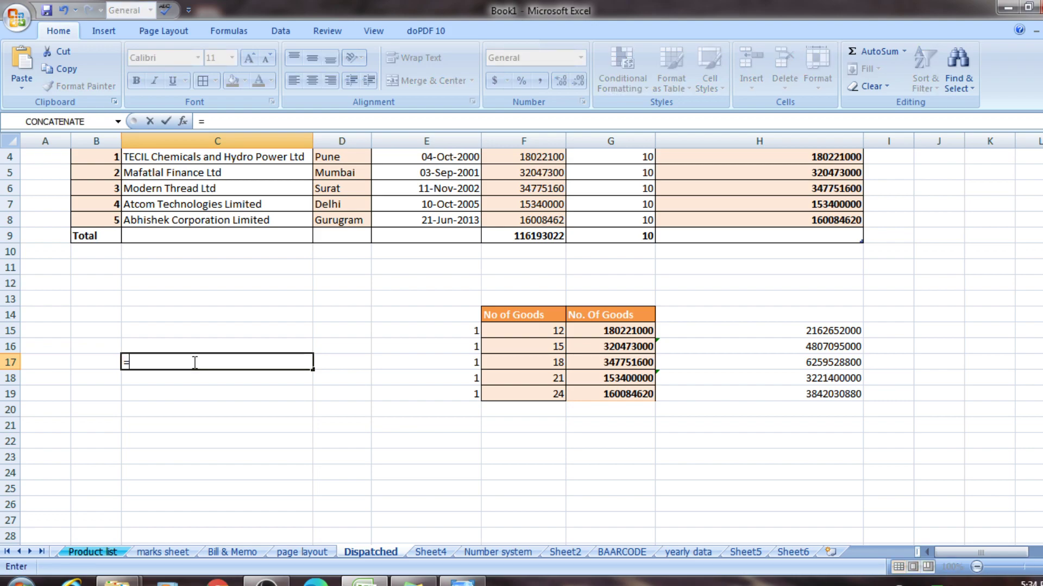
text(pro)
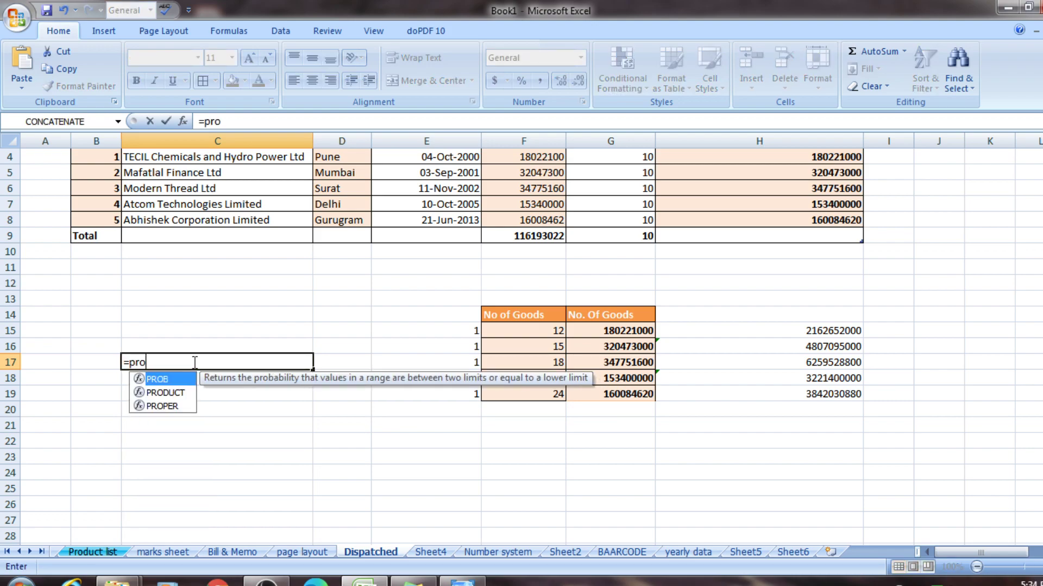
text(d)
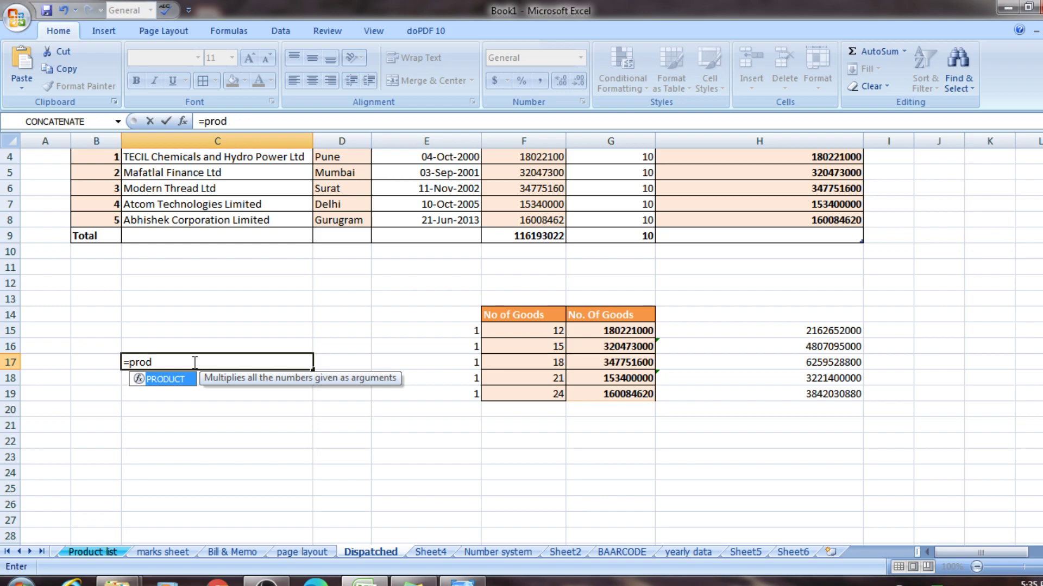
text(ux)
key(BackSpace)
text(c)
text(t)
text(()
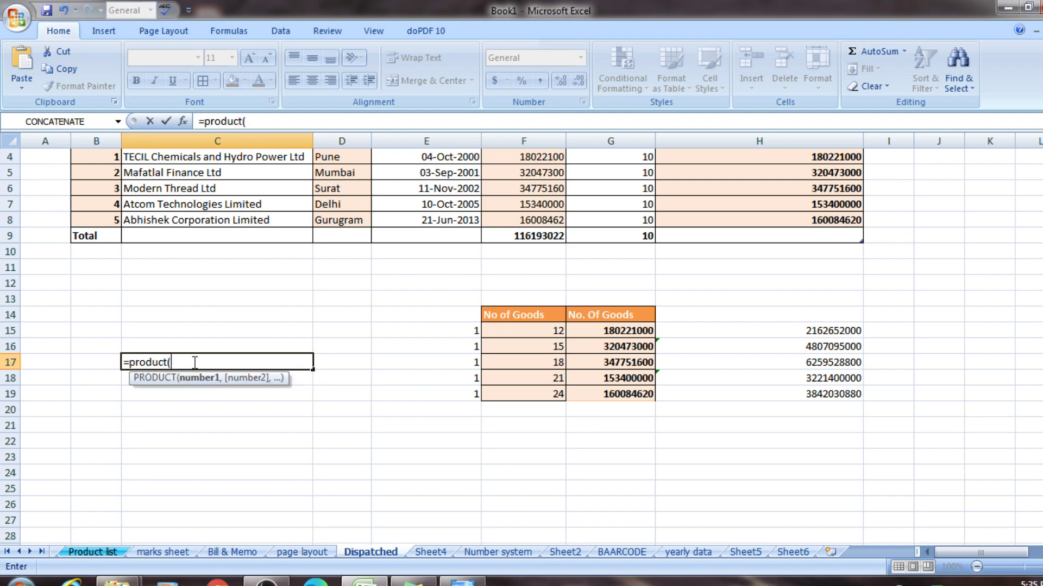
text(2)
text(5)
text(,2)
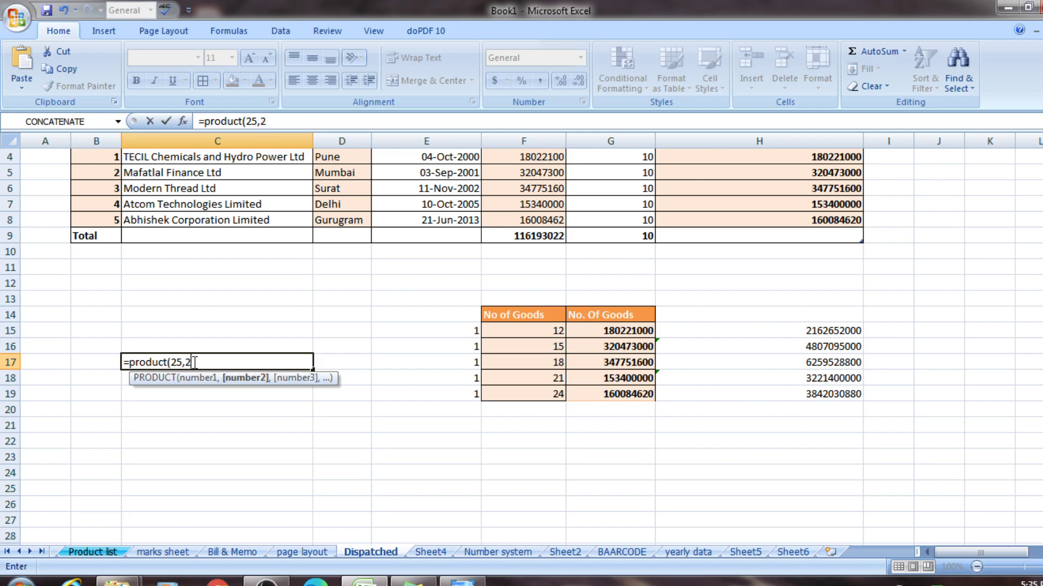
text(5)
text())
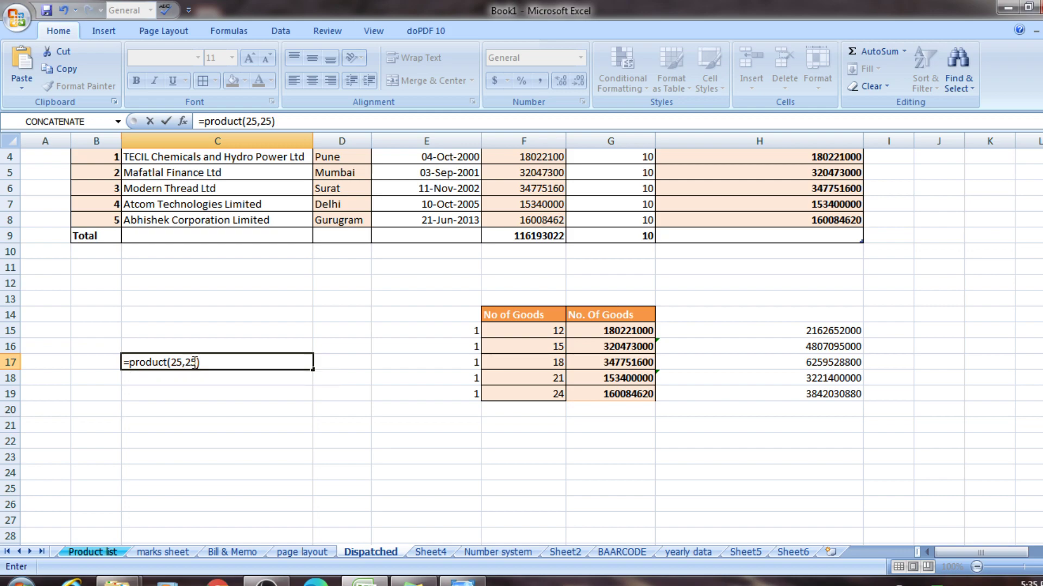
key(Return)
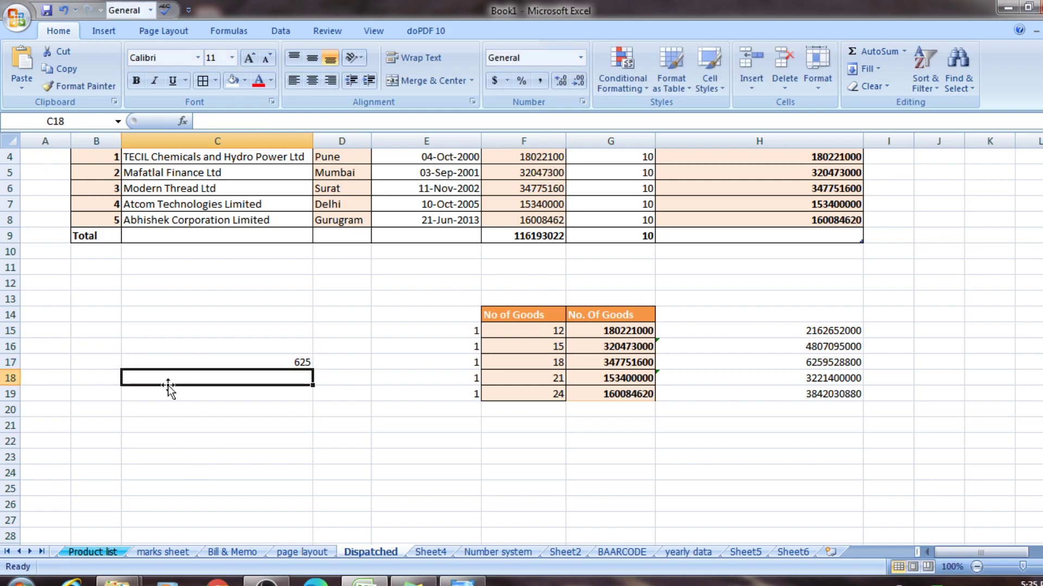
Step: Enter =25*25 in C20, giving 625 by direct multiplication
click(168, 409)
text(=)
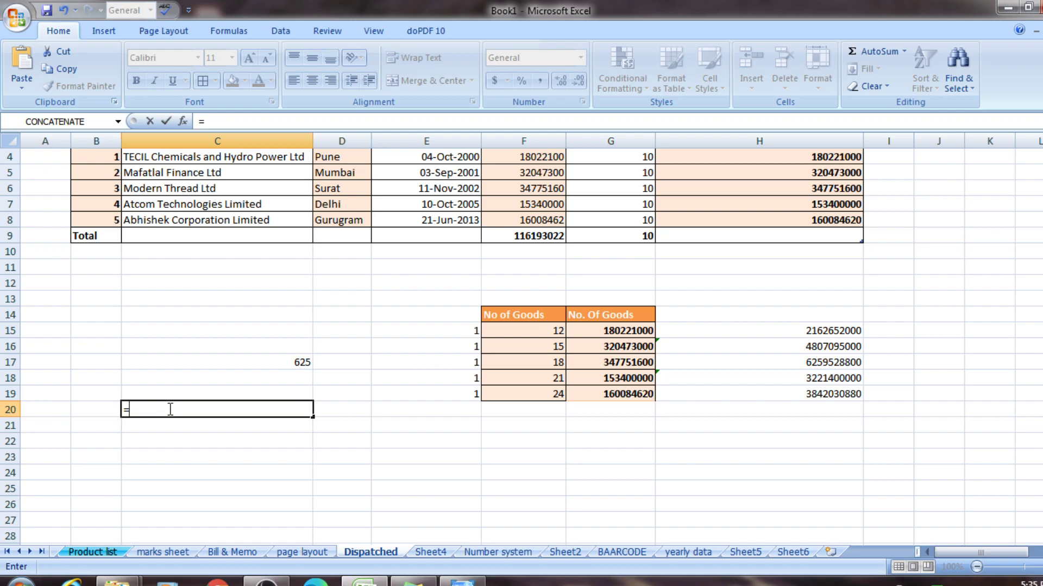
text(25)
text(*)
text(25)
key(Return)
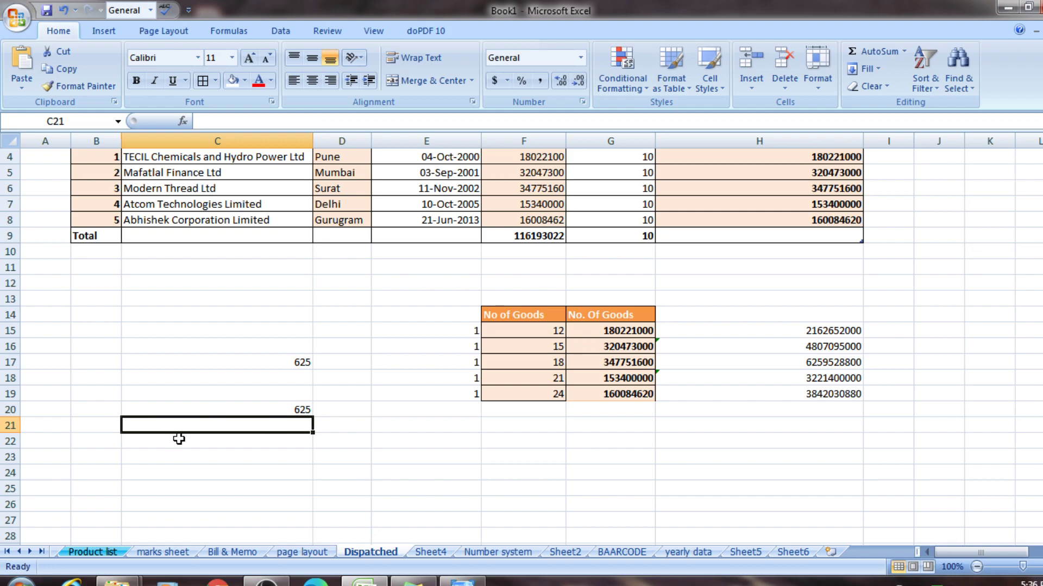
Step: Attempt a PRODUCT formula of 12, 12 and 1 in C23, which returns #NAME?
click(210, 461)
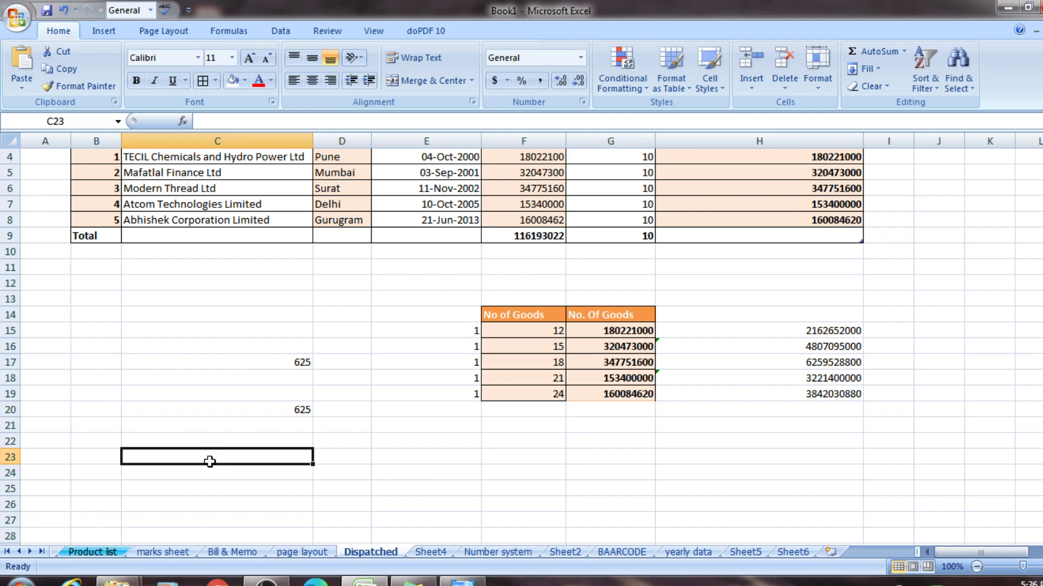
text(=p)
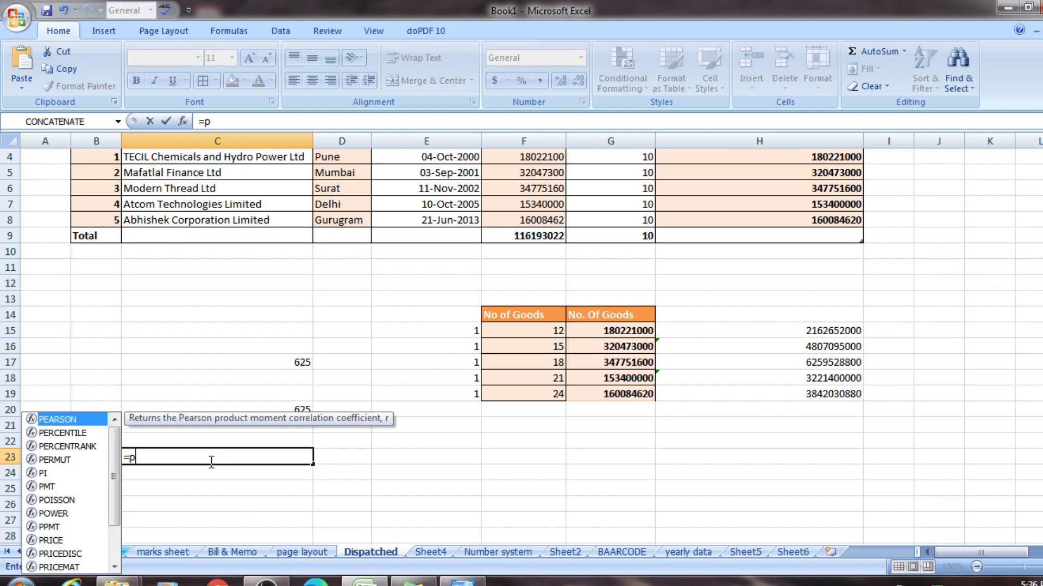
text(rio)
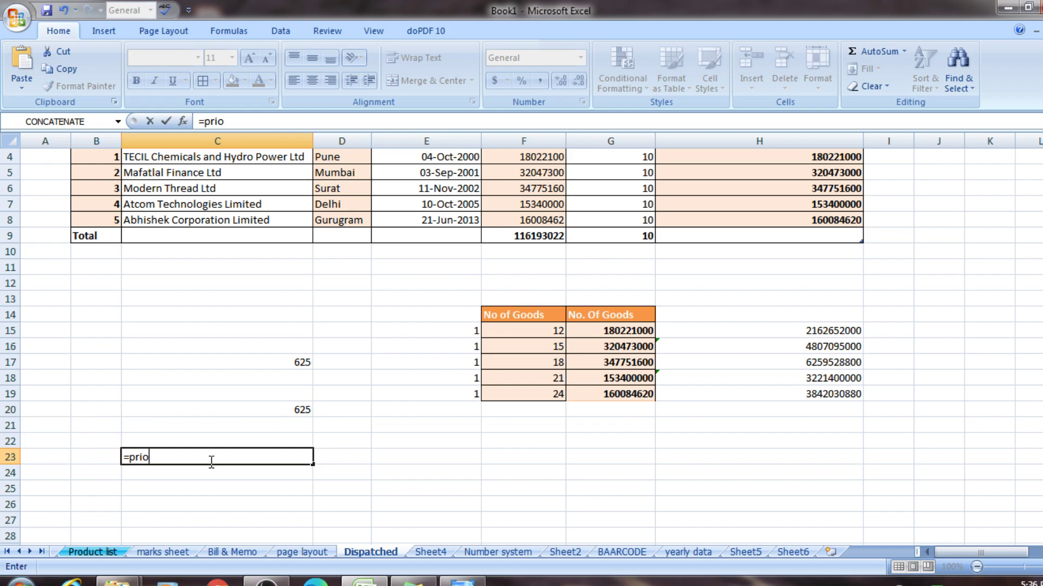
key(BackSpace)
key(BackSpace)
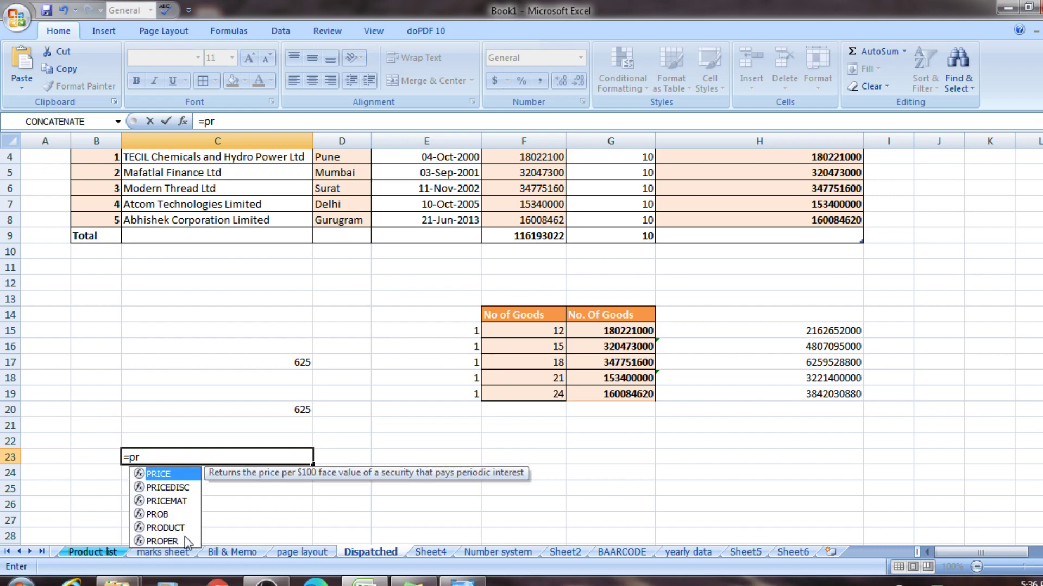
click(174, 528)
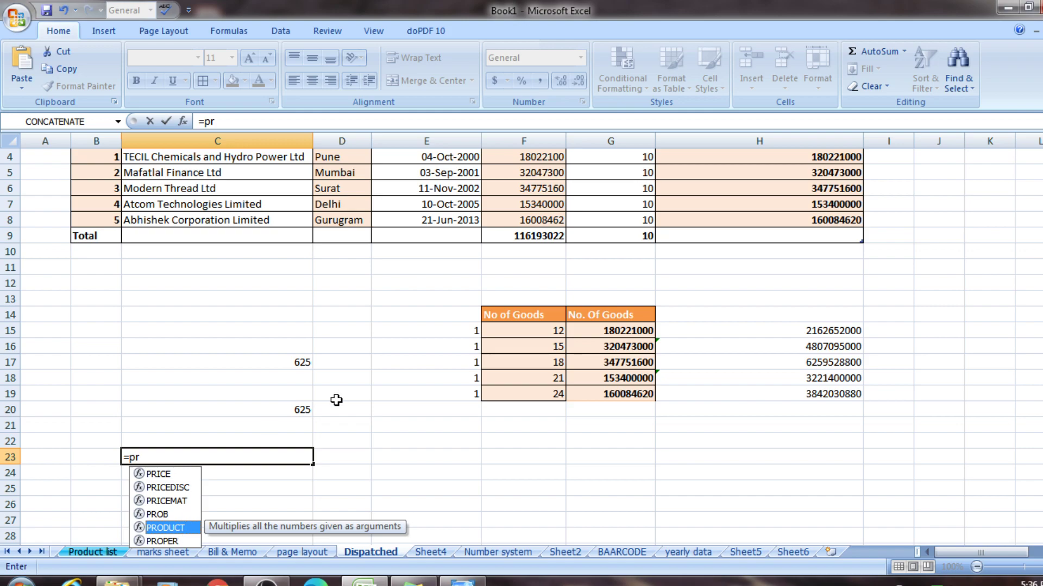
text(()
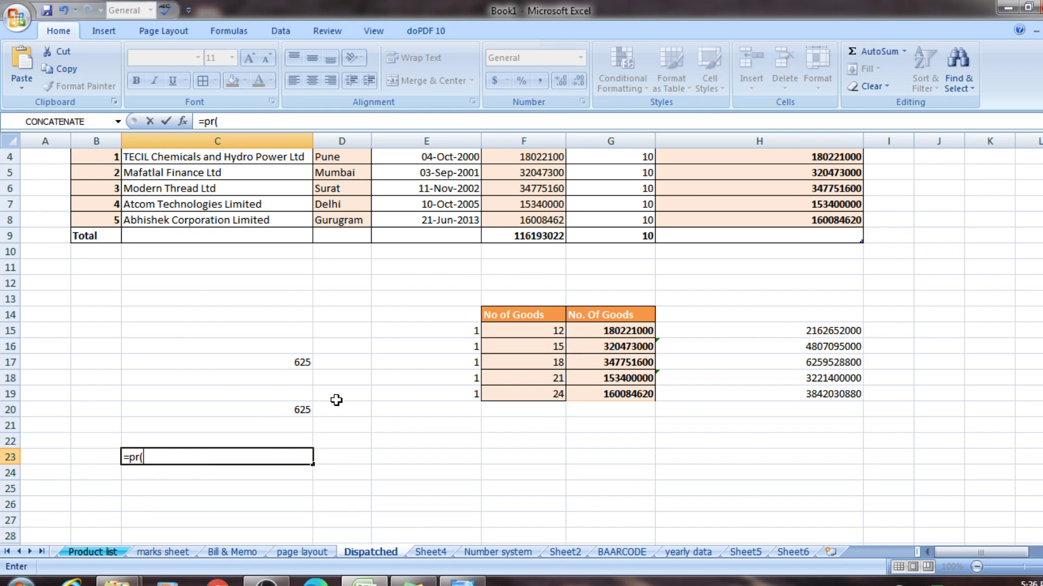
text(1)
text(2)
text(,12,1)
text())
key(Return)
Step: Replace the faulty C23 formula with =PRODUCT(1,12,12), showing 144
click(262, 453)
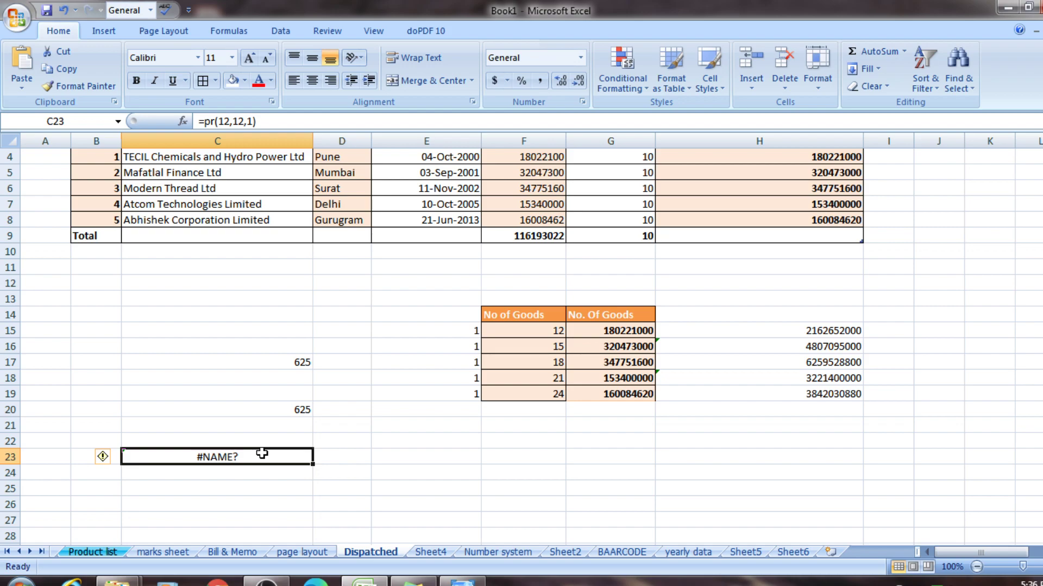
key(BackSpace)
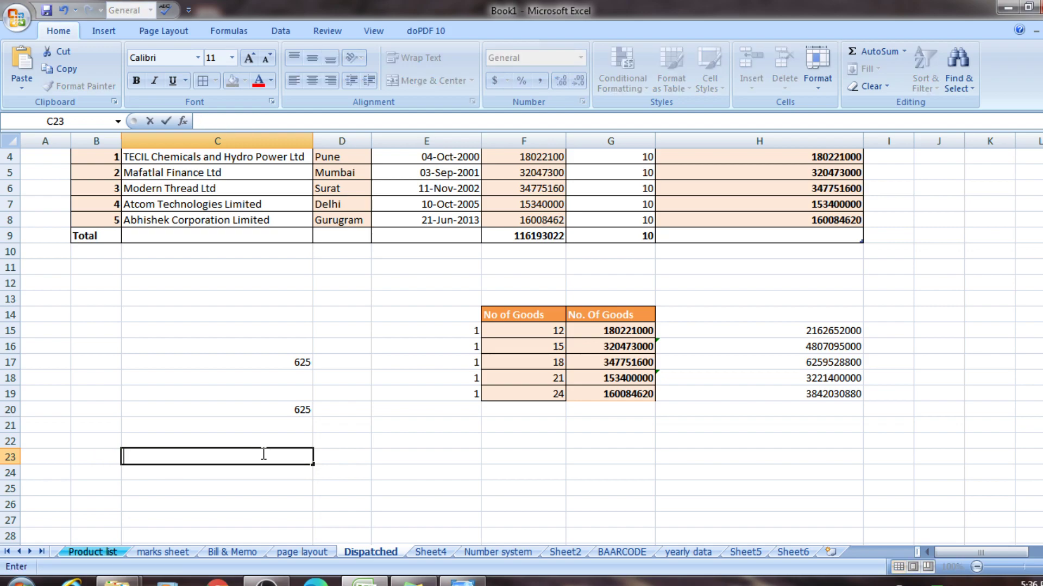
text(=)
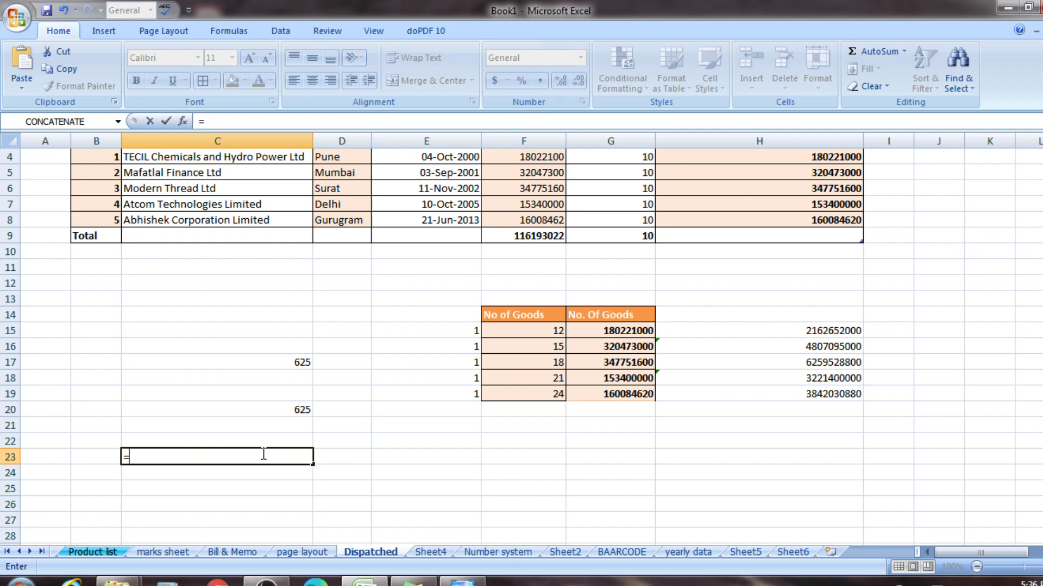
text(pr)
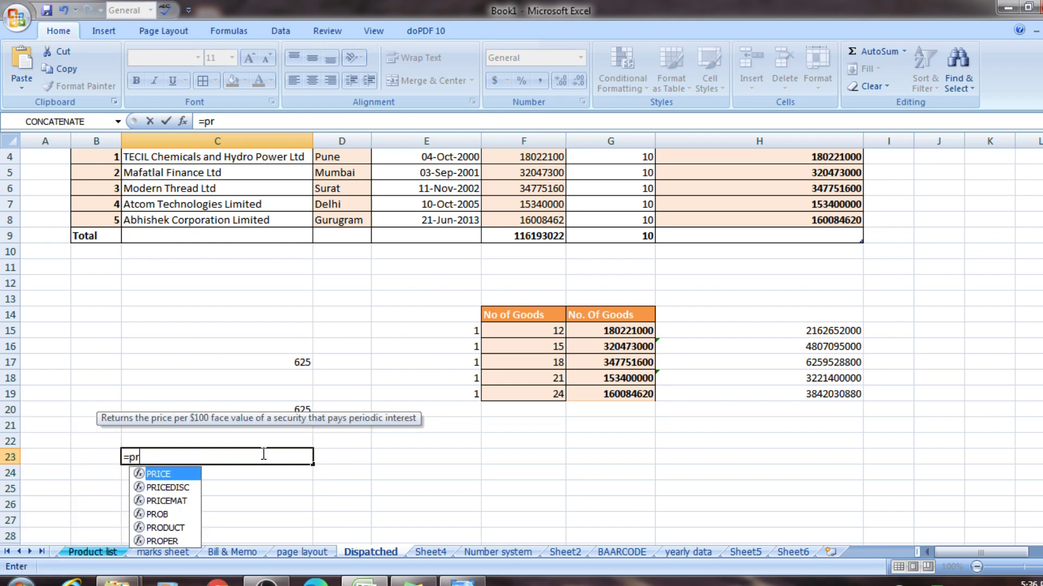
text(oduc)
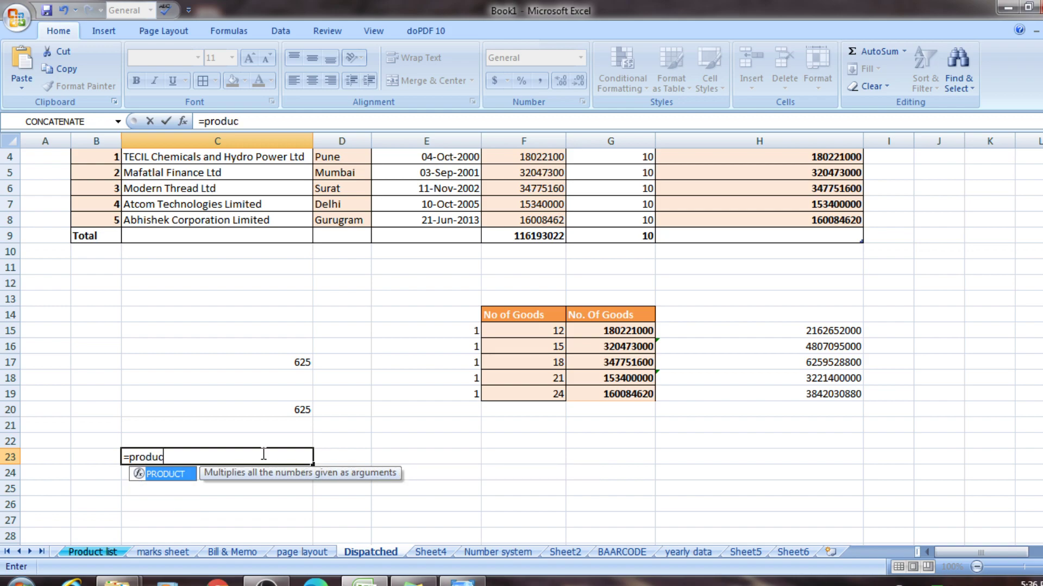
text(t)
text(()
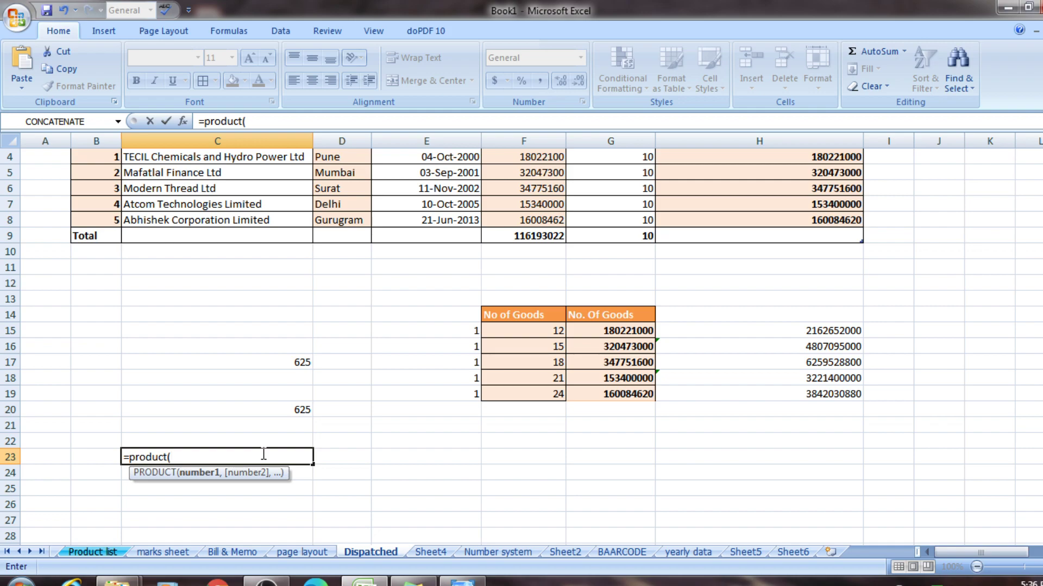
text(1,12)
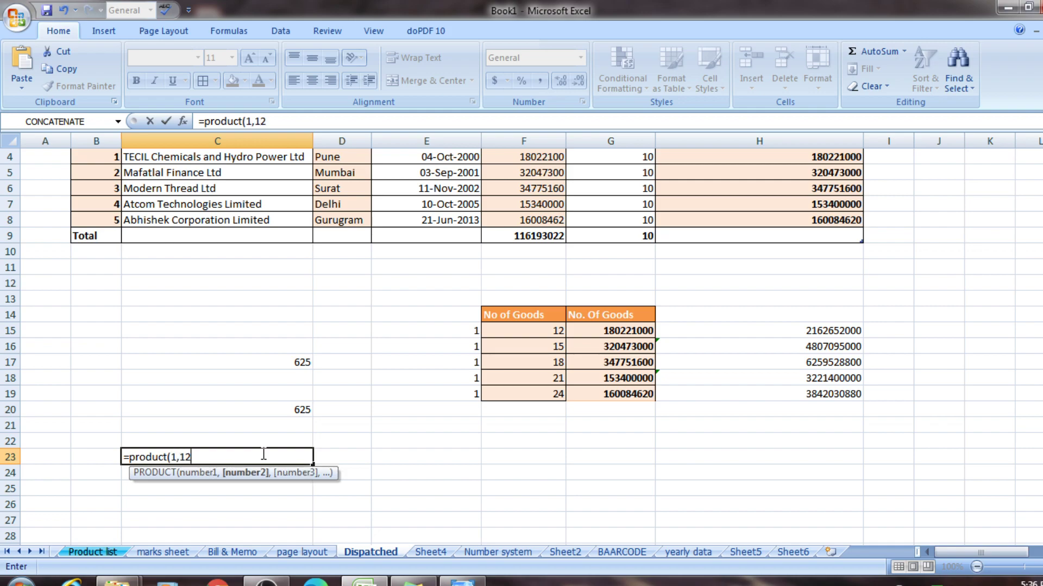
text(,12)
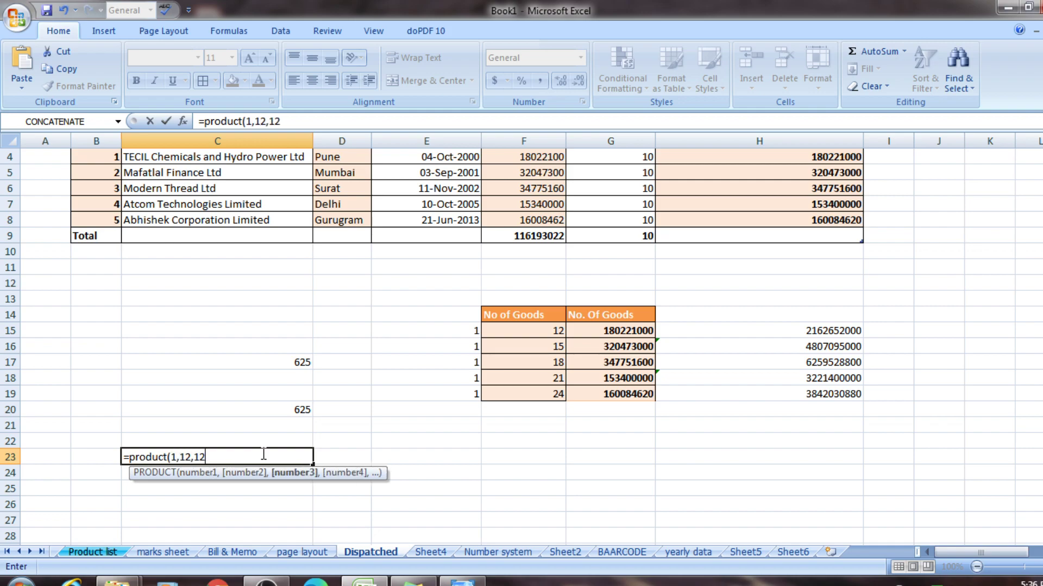
text())
key(Return)
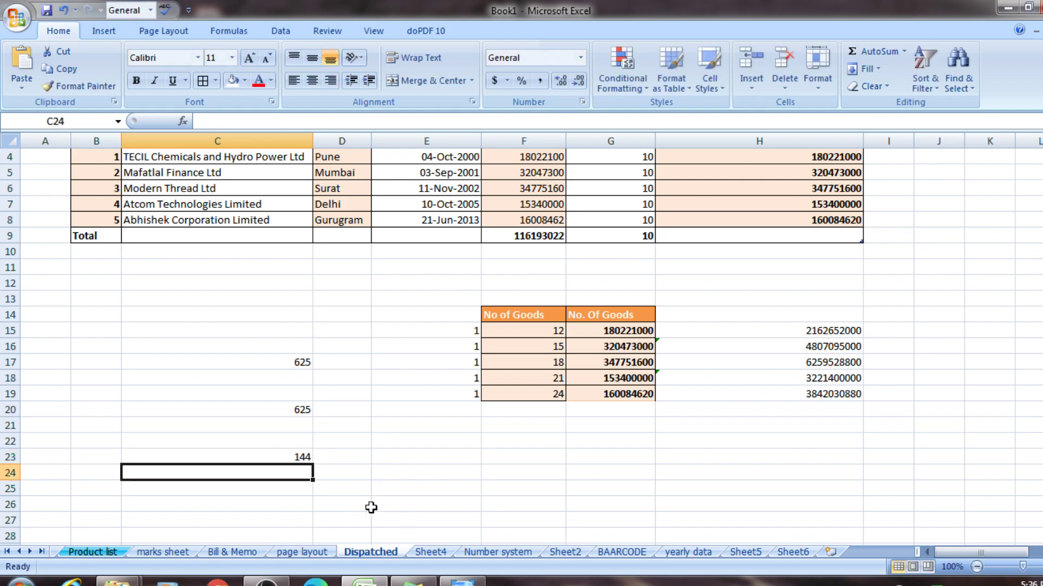
click(266, 500)
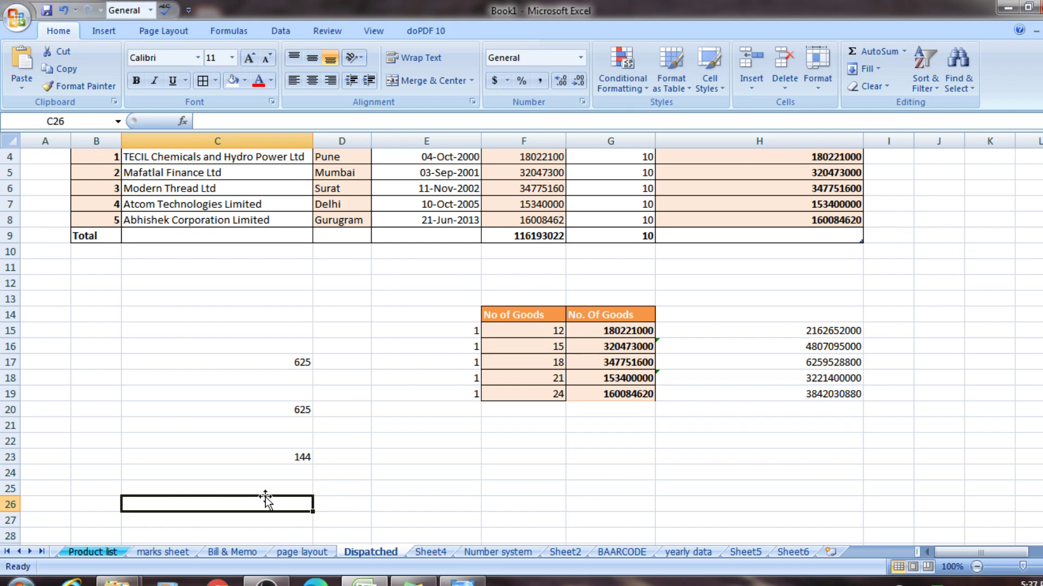
Step: Browse the Other Charts gallery, then scroll the full Insert Chart list down to Surface, Doughnut, Bubble and Radar
click(97, 35)
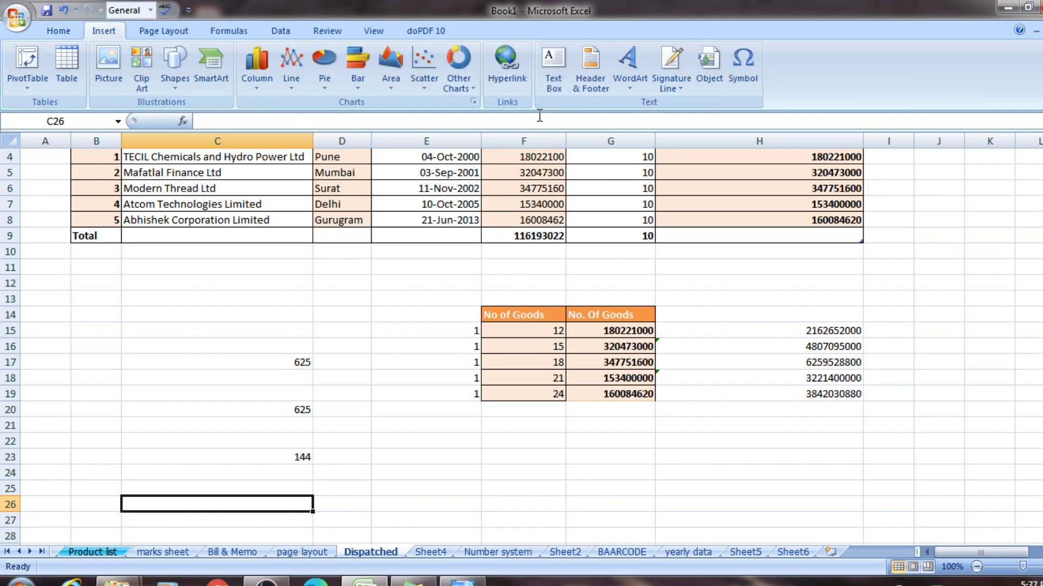
click(472, 84)
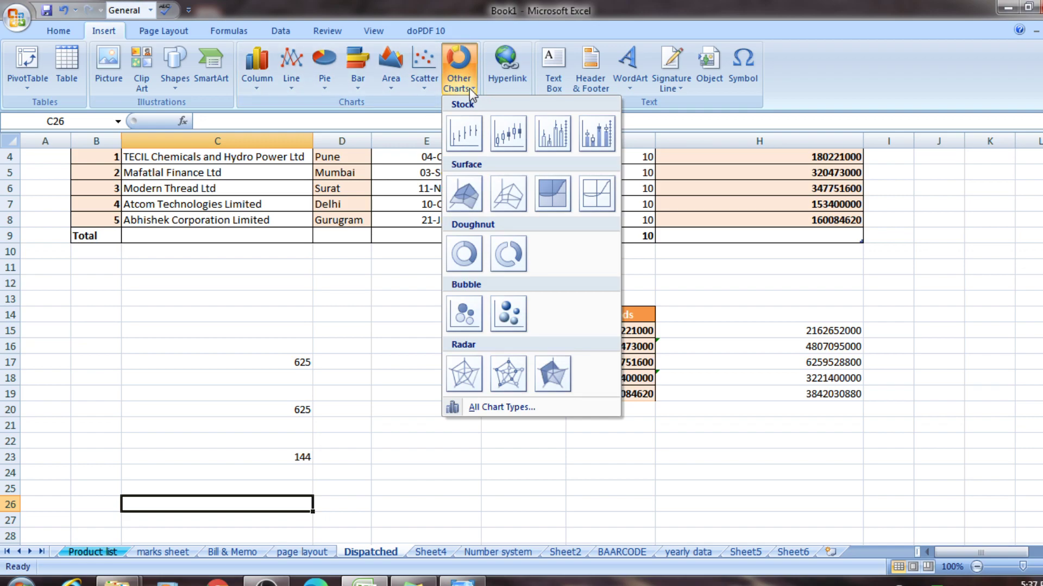
click(414, 103)
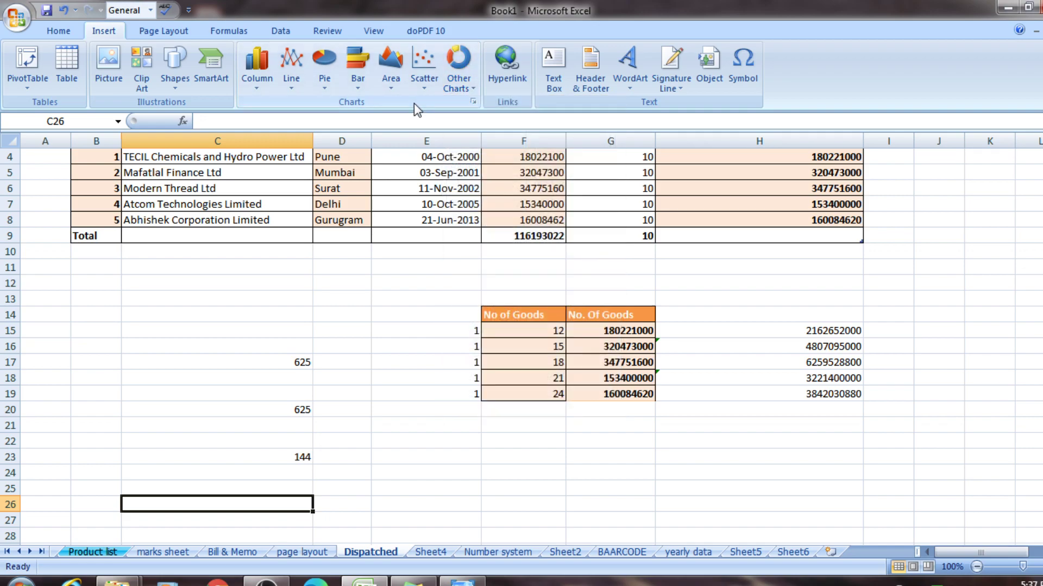
click(473, 102)
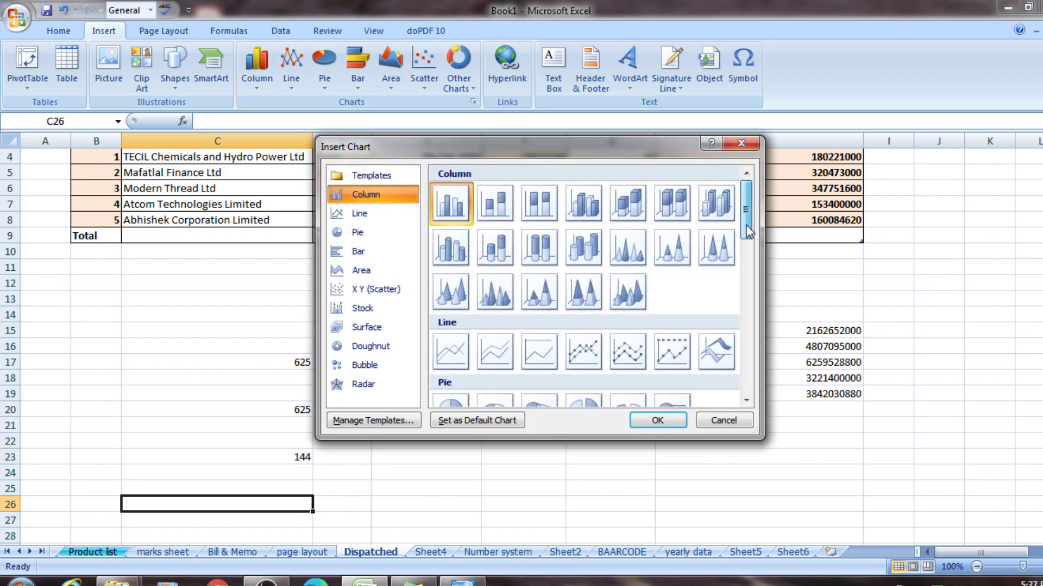
drag(746, 224, 744, 404)
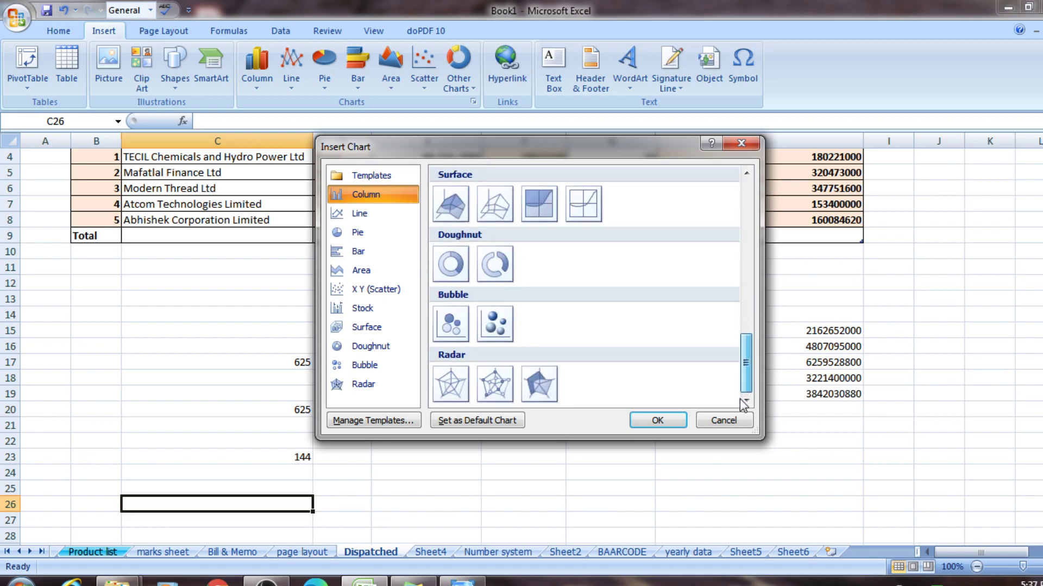
Step: Cancel the Insert Chart dialog to return to the Dispatched sheet
click(731, 422)
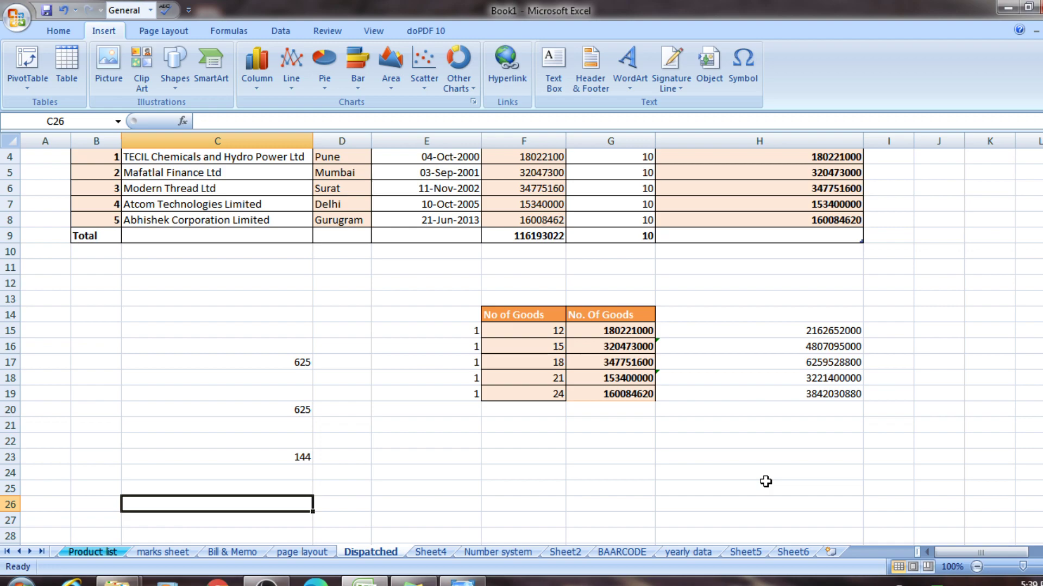
right_click(916, 580)
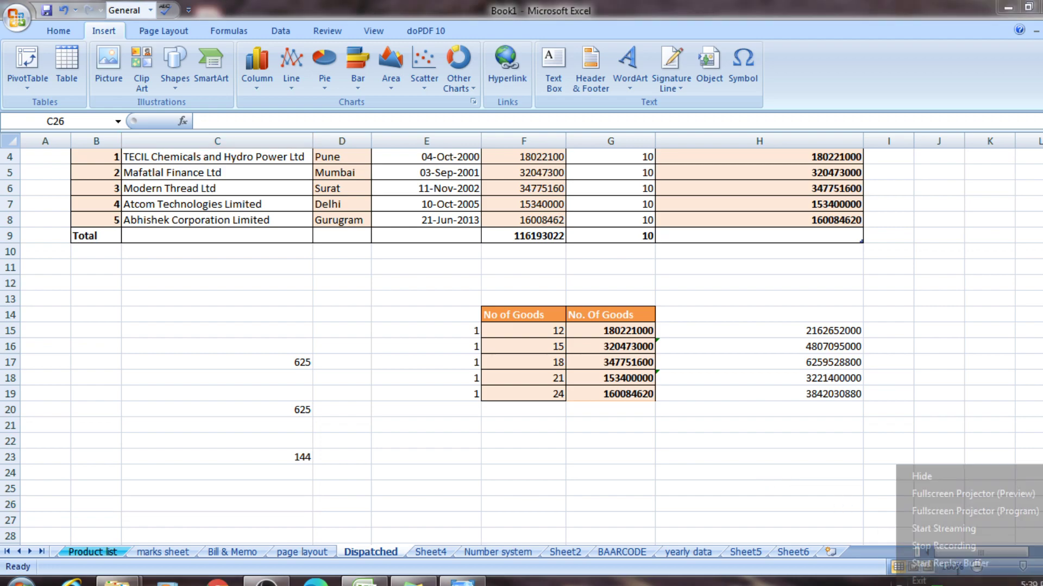